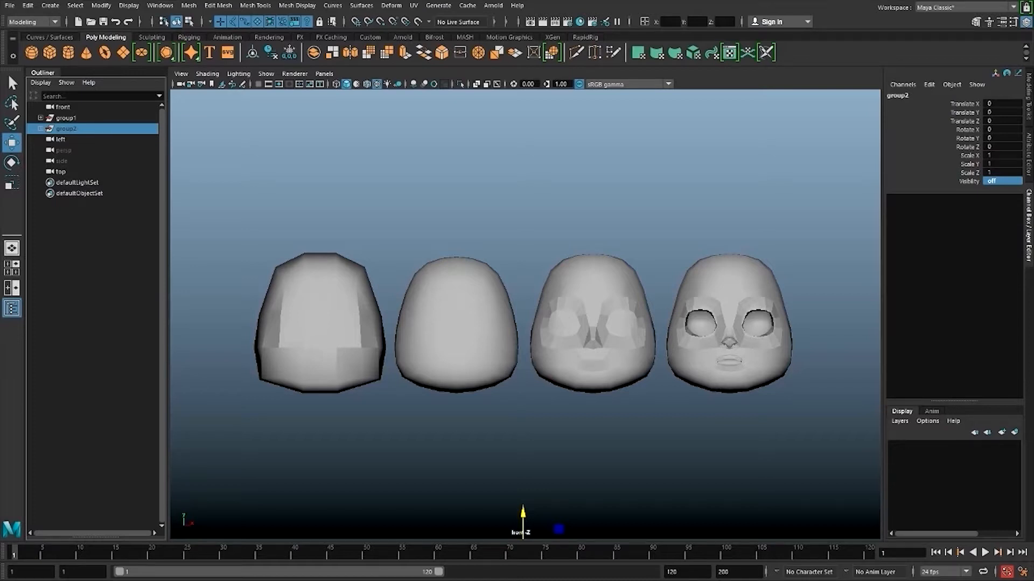
- Examine the four head modelling stages in order, from the blocky base to the detailed face
{"action": "left_click", "coordinate": [301, 262]}
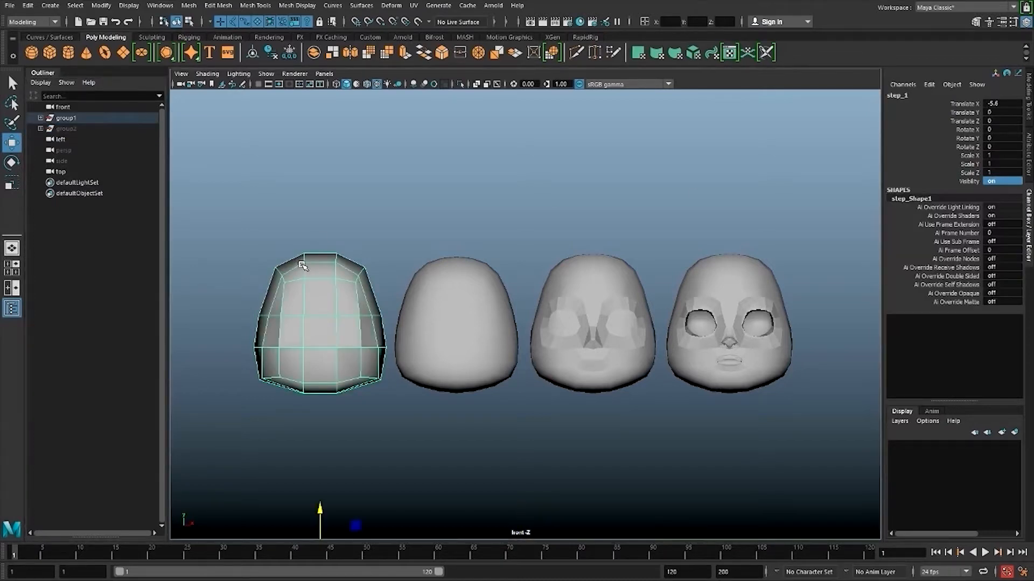
{"action": "left_click", "coordinate": [457, 313]}
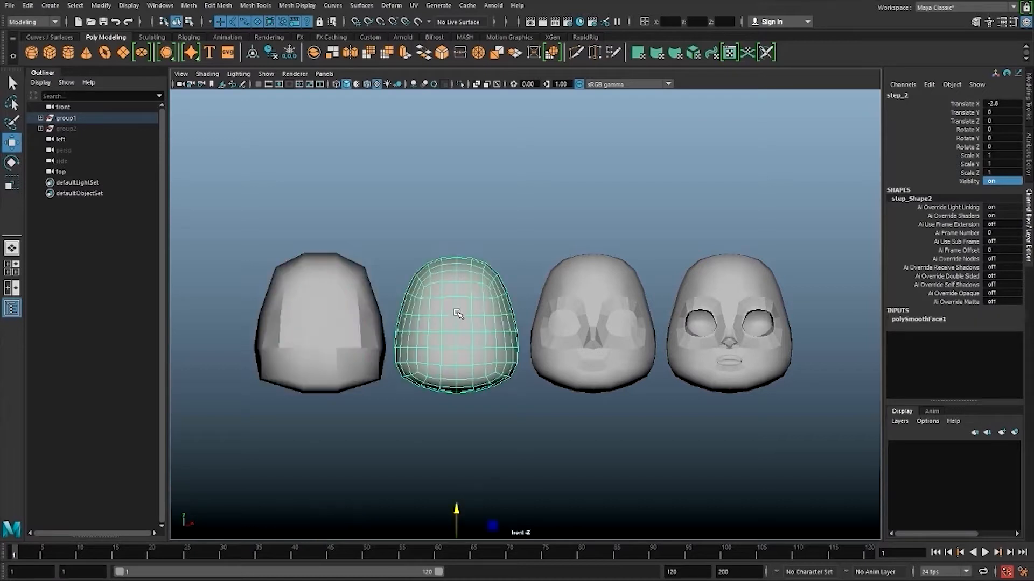
{"action": "left_click", "coordinate": [642, 328]}
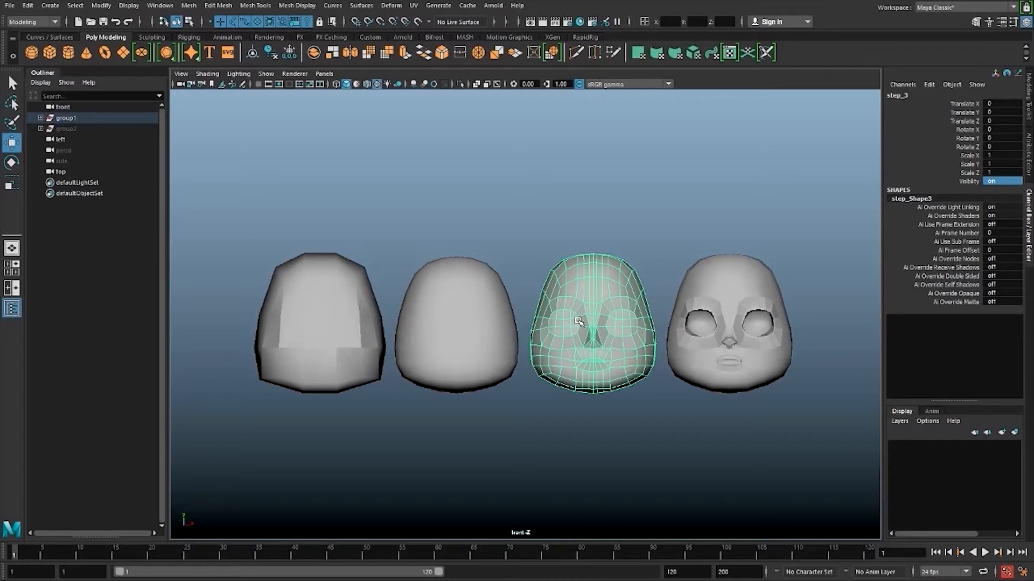
{"action": "left_click", "coordinate": [688, 342]}
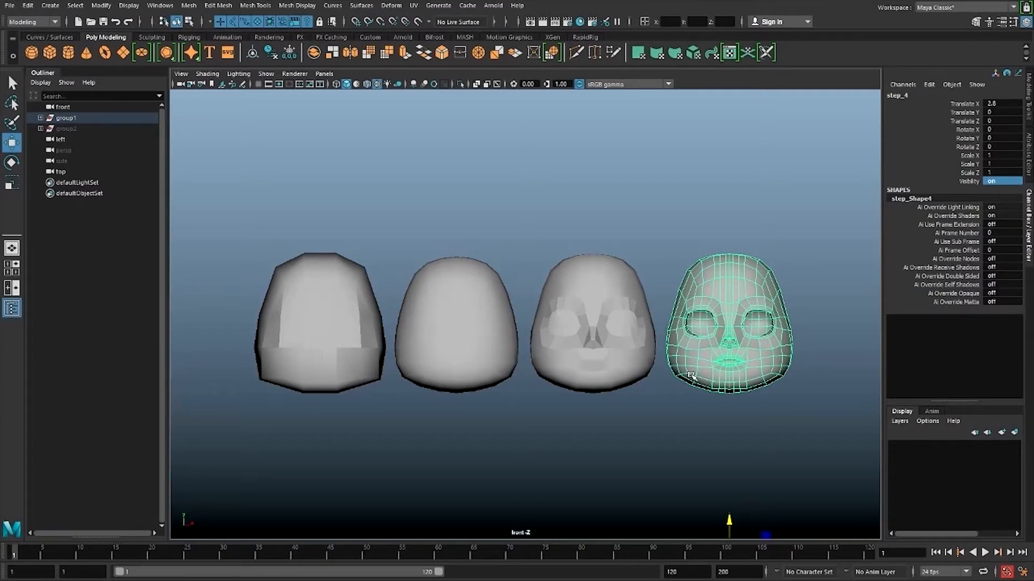
- Turn on the visibility of group2 with the reference drawings and turn off that of group1 with the heads
{"action": "left_click", "coordinate": [66, 128]}
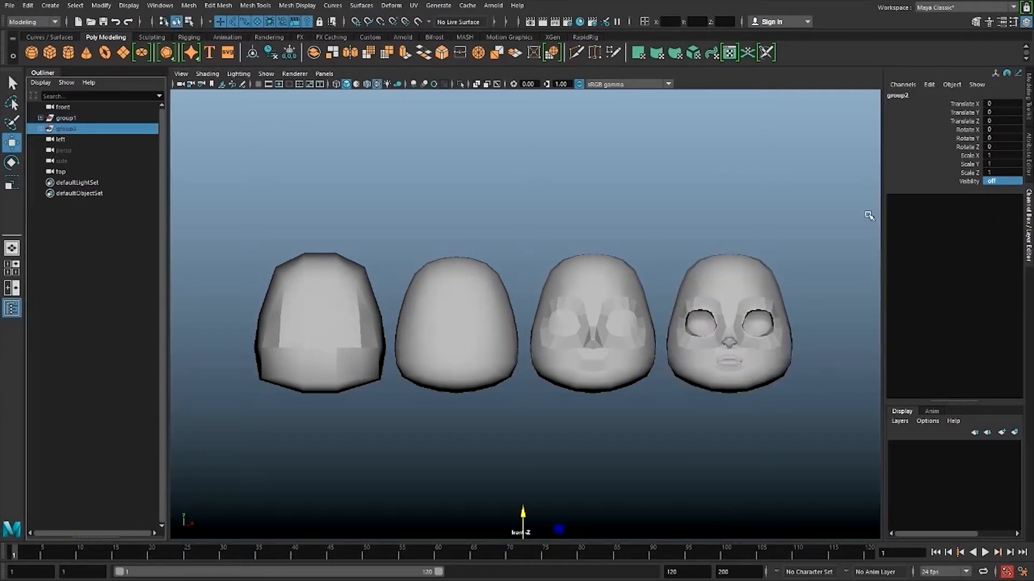
{"action": "double_click", "coordinate": [1002, 180]}
{"action": "type", "text": "on"}
{"action": "key", "text": "Return"}
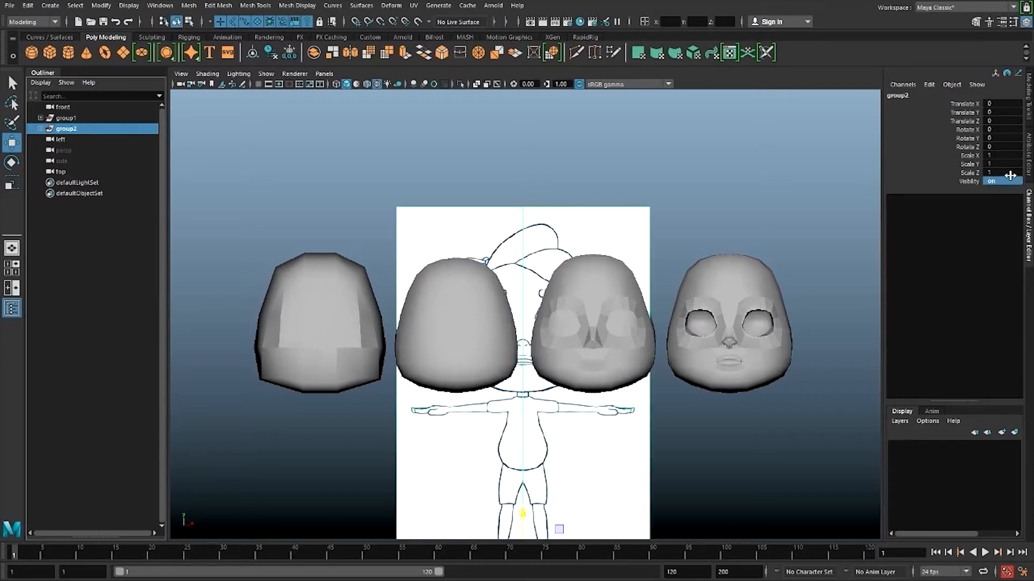
{"action": "left_click", "coordinate": [113, 118]}
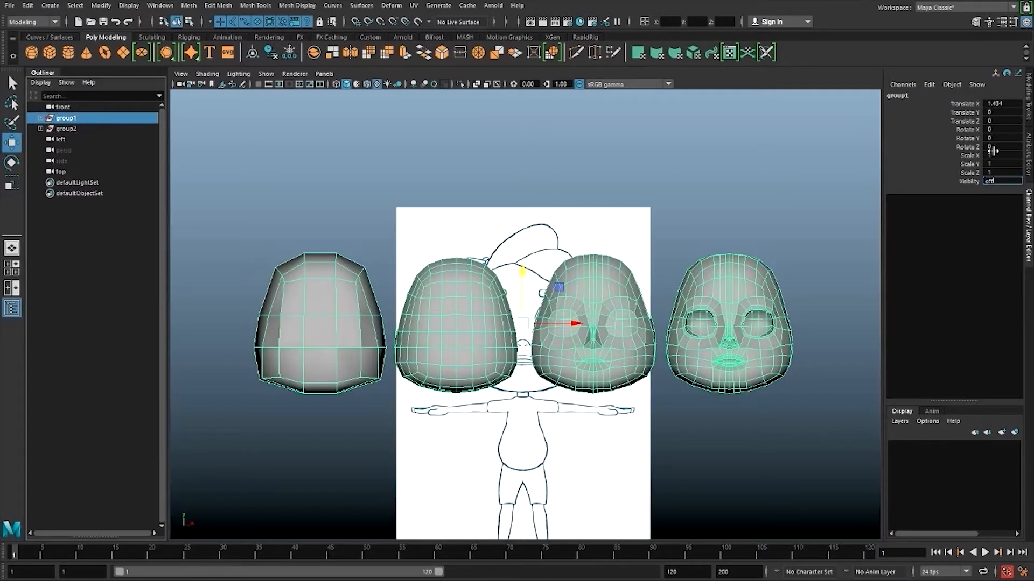
{"action": "key", "text": "Return"}
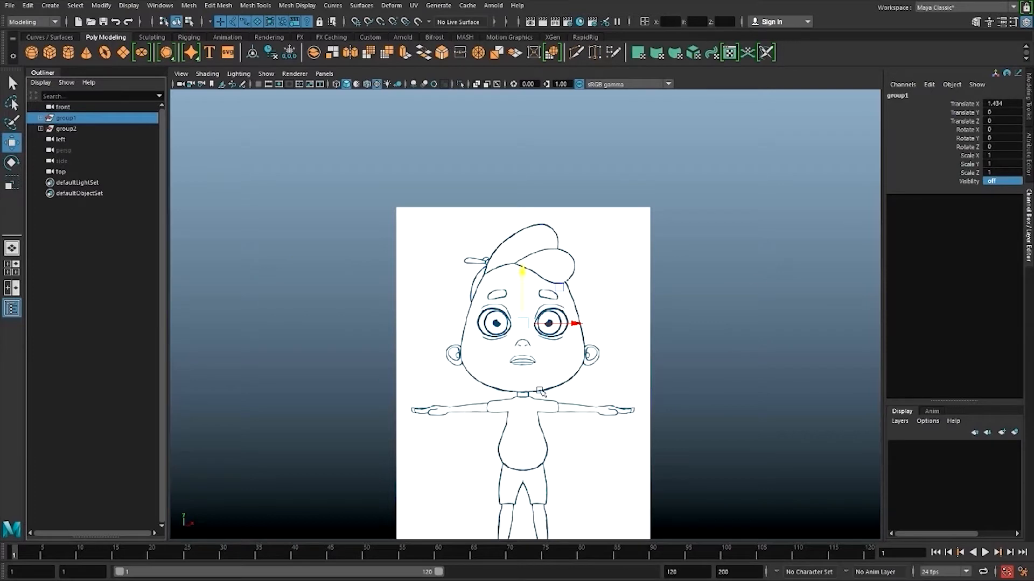
- Examine the reference planes in perspective and the options for importing an image plane
{"action": "key", "text": "space"}
{"action": "left_click_drag", "start_coordinate": [538, 377], "coordinate": [538, 371]}
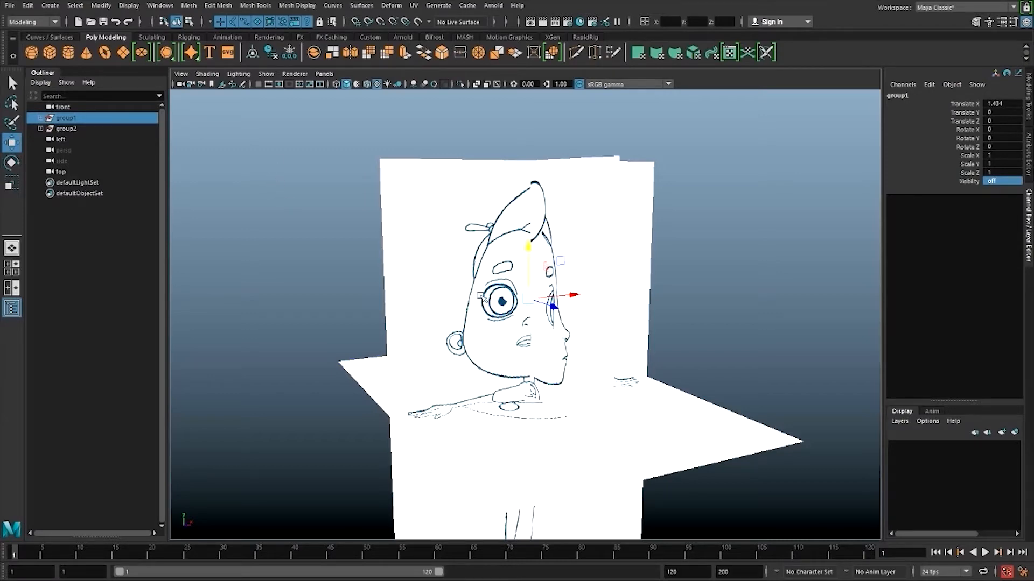
{"action": "left_click", "coordinate": [181, 74]}
{"action": "mouse_move", "coordinate": [250, 314]}
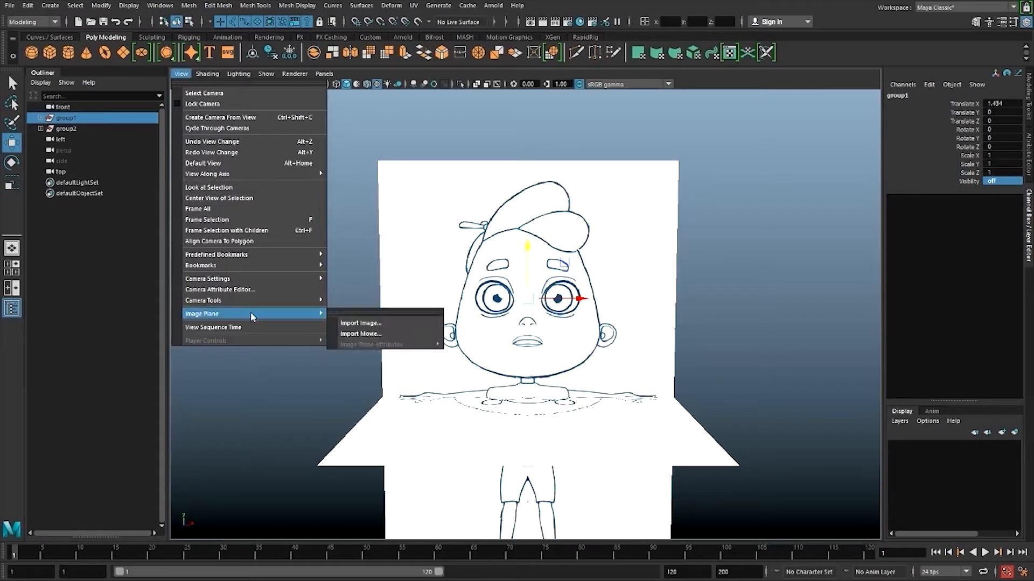
{"action": "left_click", "coordinate": [411, 185]}
- Inspect the character reference drawings in the front, side and perspective views to check how the planes line up
{"action": "key", "text": "space"}
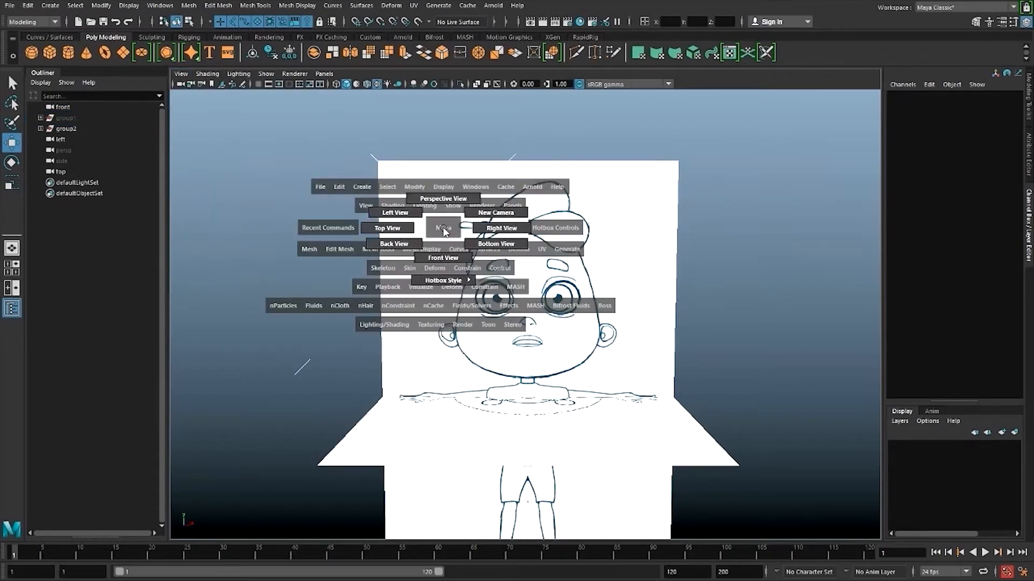
{"action": "key", "text": "space"}
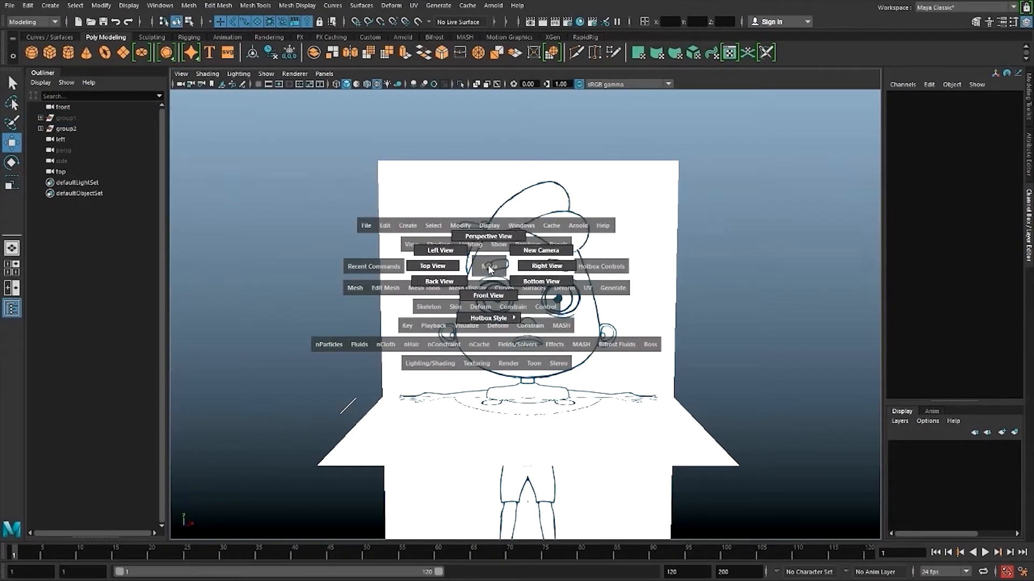
{"action": "left_click_drag", "start_coordinate": [490, 269], "coordinate": [502, 302]}
{"action": "key", "text": "space"}
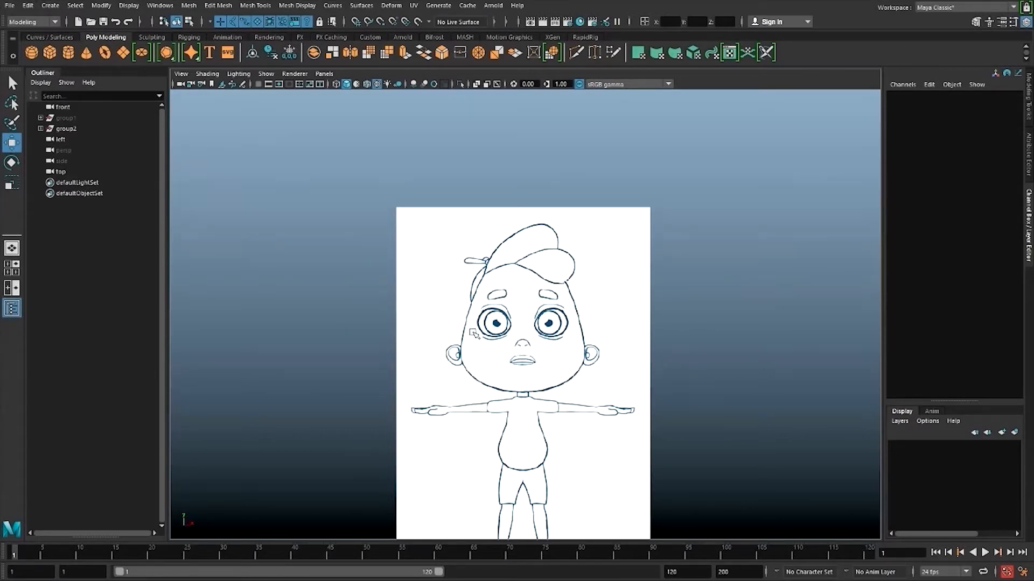
{"action": "key", "text": "space"}
{"action": "left_click_drag", "start_coordinate": [476, 335], "coordinate": [442, 323]}
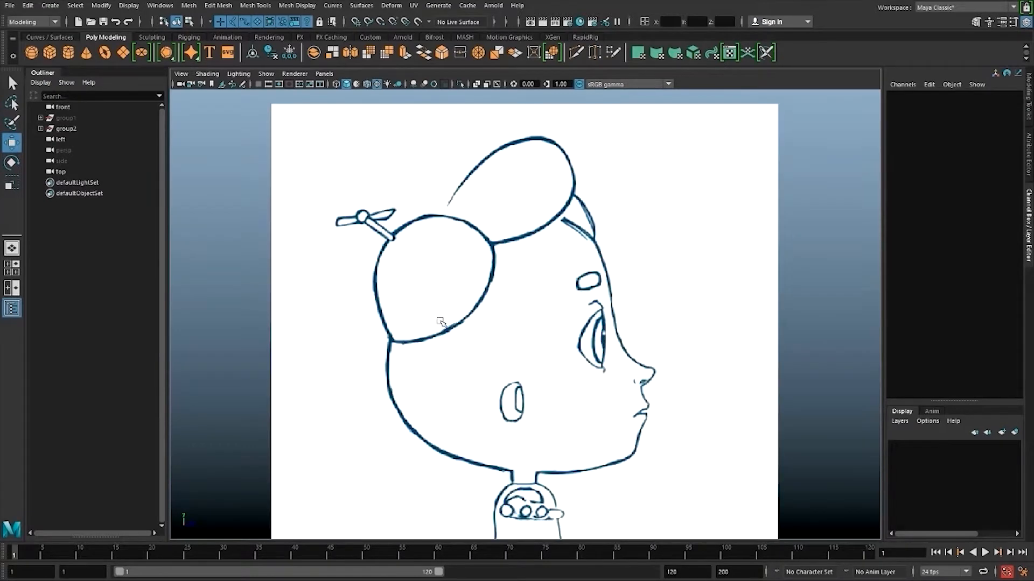
{"action": "key", "text": "space"}
{"action": "mouse_move", "coordinate": [595, 347]}
{"action": "left_mouse_down"}
{"action": "mouse_move", "coordinate": [611, 329]}
{"action": "mouse_move", "coordinate": [602, 321]}
{"action": "mouse_move", "coordinate": [600, 357]}
{"action": "mouse_move", "coordinate": [673, 344]}
{"action": "mouse_move", "coordinate": [689, 355]}
{"action": "left_mouse_up"}
{"action": "left_click_drag", "start_coordinate": [541, 319], "coordinate": [444, 375], "text": "alt"}
{"action": "scroll", "coordinate": [492, 349], "scroll_direction": "up", "scroll_amount": 4}
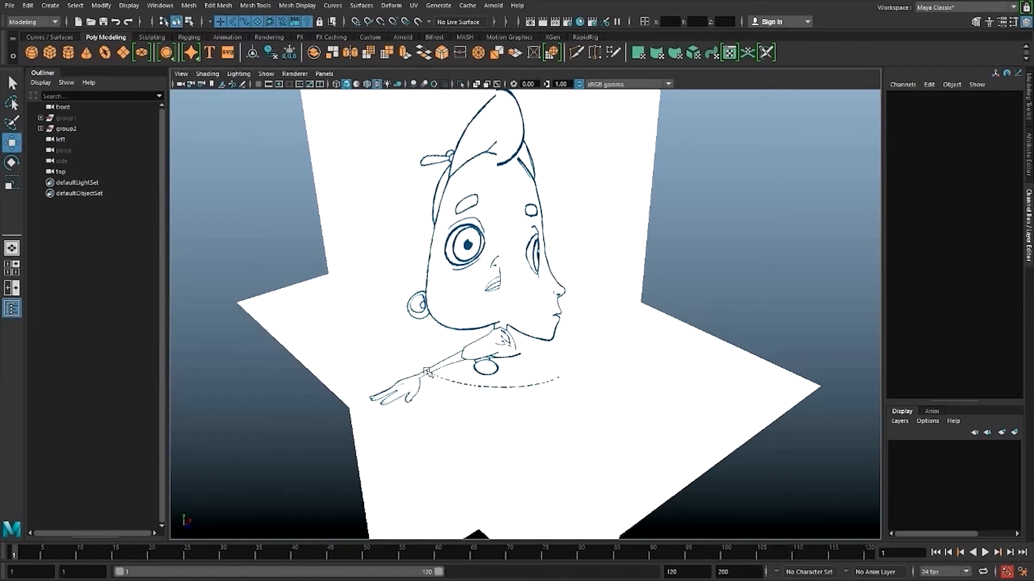
{"action": "mouse_move", "coordinate": [385, 405]}
{"action": "left_mouse_down", "text": "alt"}
{"action": "mouse_move", "coordinate": [351, 392]}
{"action": "mouse_move", "coordinate": [349, 347]}
{"action": "left_mouse_up", "text": "alt"}
{"action": "left_click_drag", "start_coordinate": [538, 334], "coordinate": [668, 366], "text": "alt"}
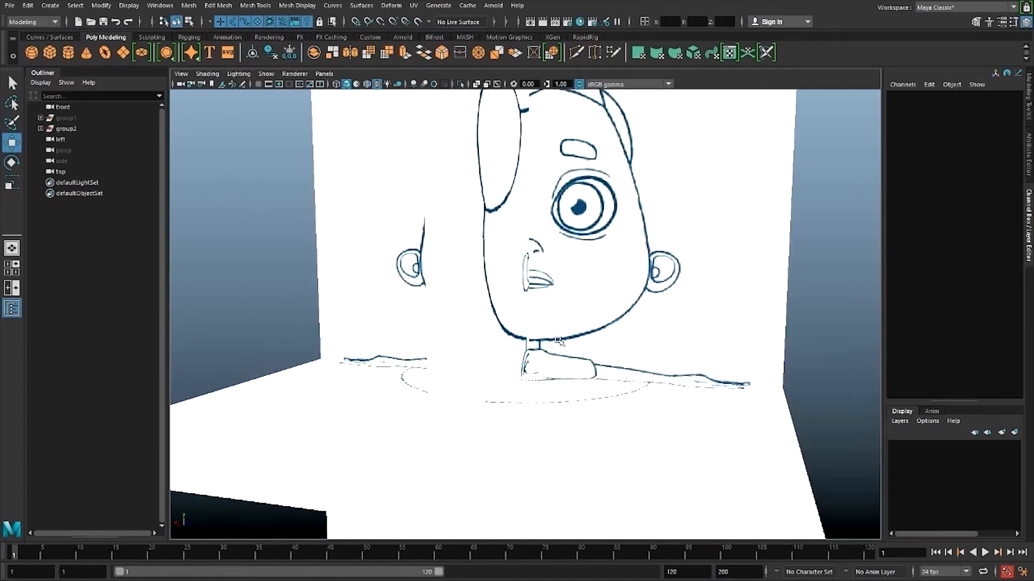
{"action": "left_click_drag", "start_coordinate": [559, 341], "coordinate": [538, 349], "text": "alt"}
{"action": "middle_click_drag", "start_coordinate": [611, 311], "coordinate": [623, 406], "text": "alt"}
{"action": "right_click_drag", "start_coordinate": [623, 405], "coordinate": [550, 388], "text": "alt"}
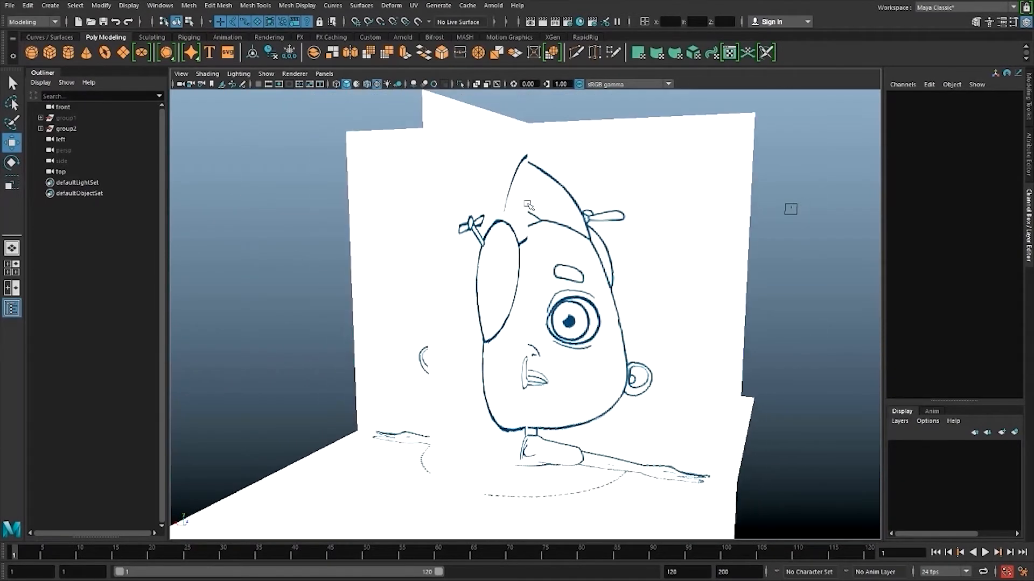
{"action": "left_click_drag", "start_coordinate": [527, 205], "coordinate": [393, 324], "text": "alt"}
- Create a polygon cube and raise it to the middle of the head at Translate Y 4.697
{"action": "left_click", "coordinate": [50, 52]}
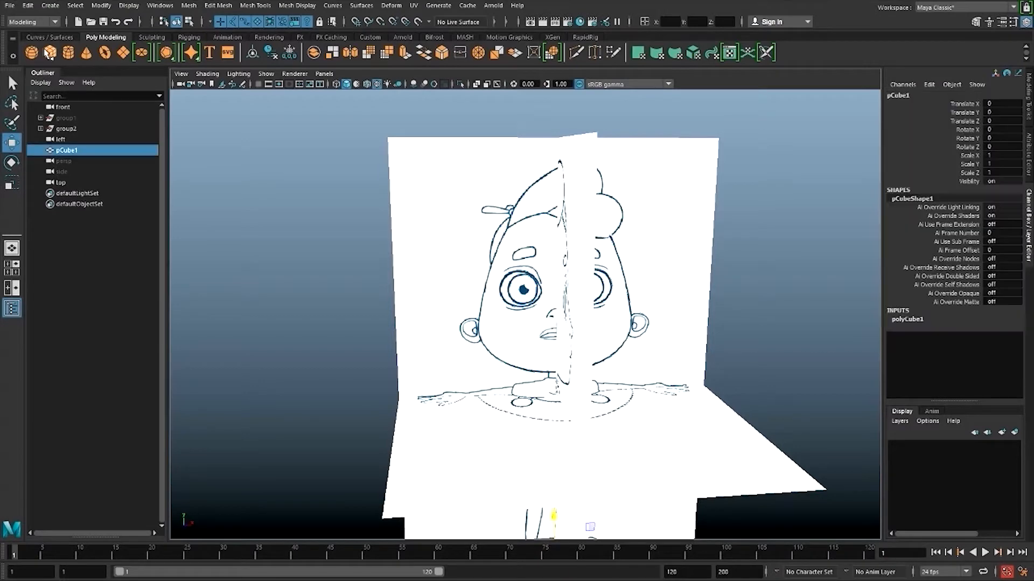
{"action": "right_click_drag", "start_coordinate": [653, 375], "coordinate": [613, 386], "text": "alt"}
{"action": "middle_click_drag", "start_coordinate": [614, 385], "coordinate": [583, 226], "text": "alt"}
{"action": "left_click_drag", "start_coordinate": [533, 402], "coordinate": [529, 135]}
{"action": "middle_click_drag", "start_coordinate": [530, 147], "coordinate": [516, 291], "text": "alt"}
{"action": "left_click_drag", "start_coordinate": [516, 291], "coordinate": [593, 377], "text": "alt"}
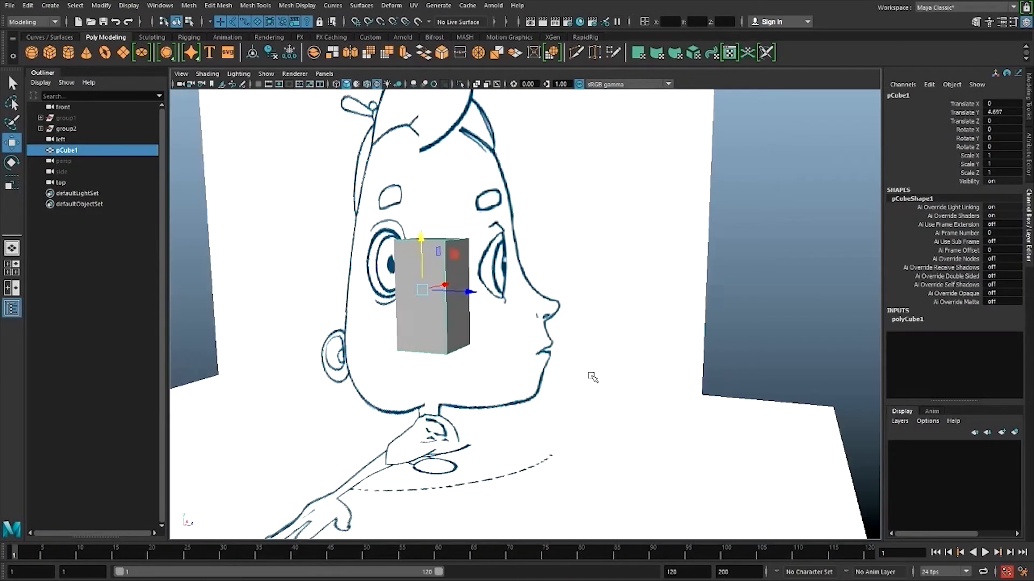
- Set the cube's width, height and depth subdivisions to 3
{"action": "left_click", "coordinate": [907, 319]}
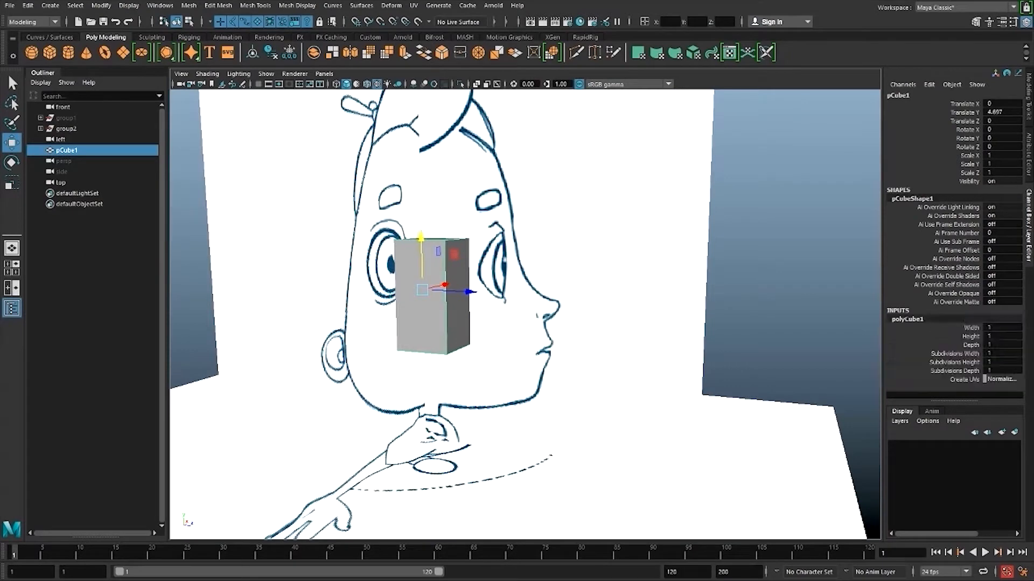
{"action": "left_click_drag", "start_coordinate": [1000, 354], "coordinate": [1014, 371]}
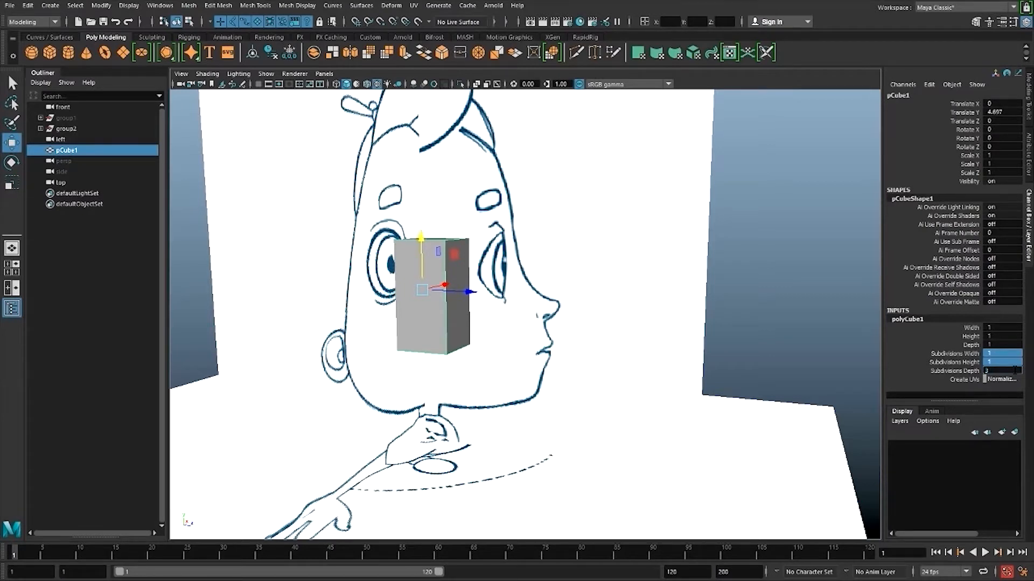
{"action": "key", "text": "Return"}
{"action": "left_click", "coordinate": [910, 353]}
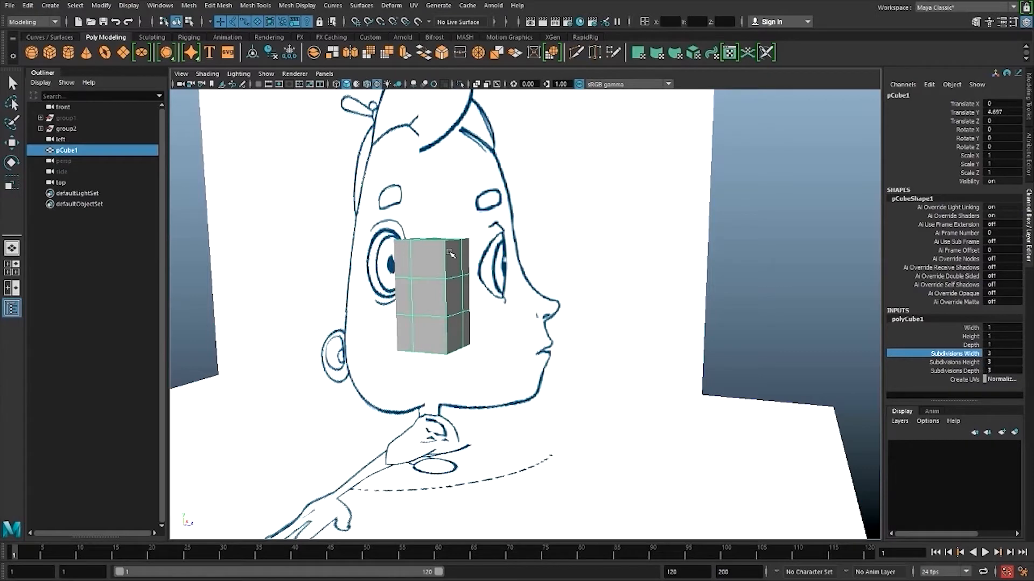
- Set the modelling symmetry to Object X for the cube
{"action": "left_click_drag", "start_coordinate": [451, 254], "coordinate": [537, 282], "text": "alt"}
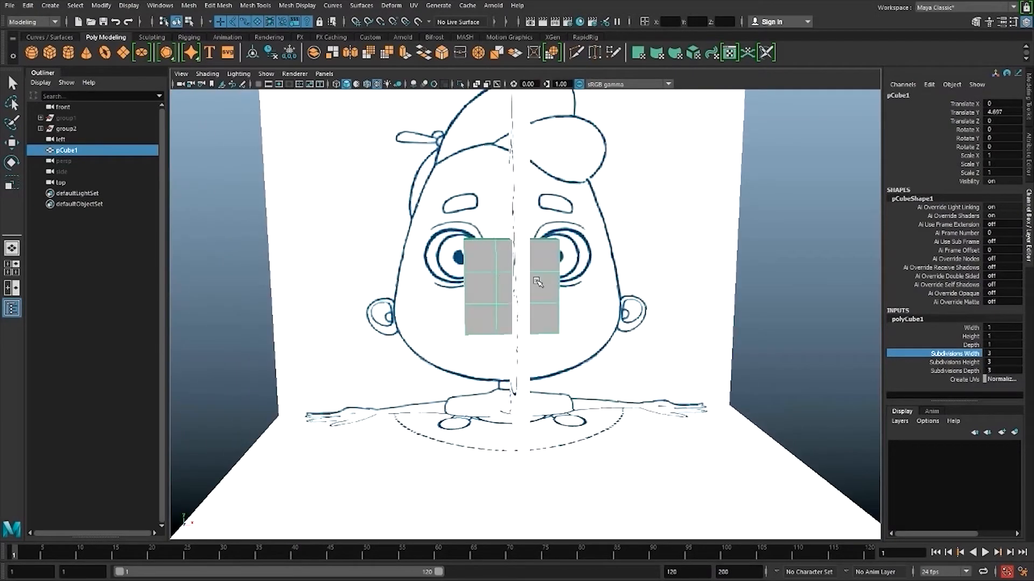
{"action": "left_click", "coordinate": [1029, 96]}
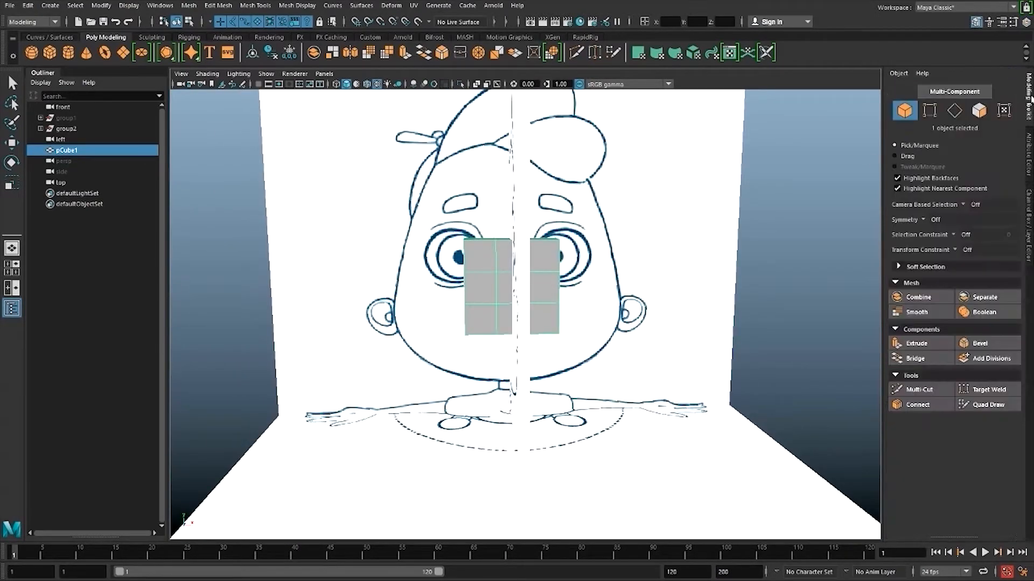
{"action": "left_click", "coordinate": [932, 220]}
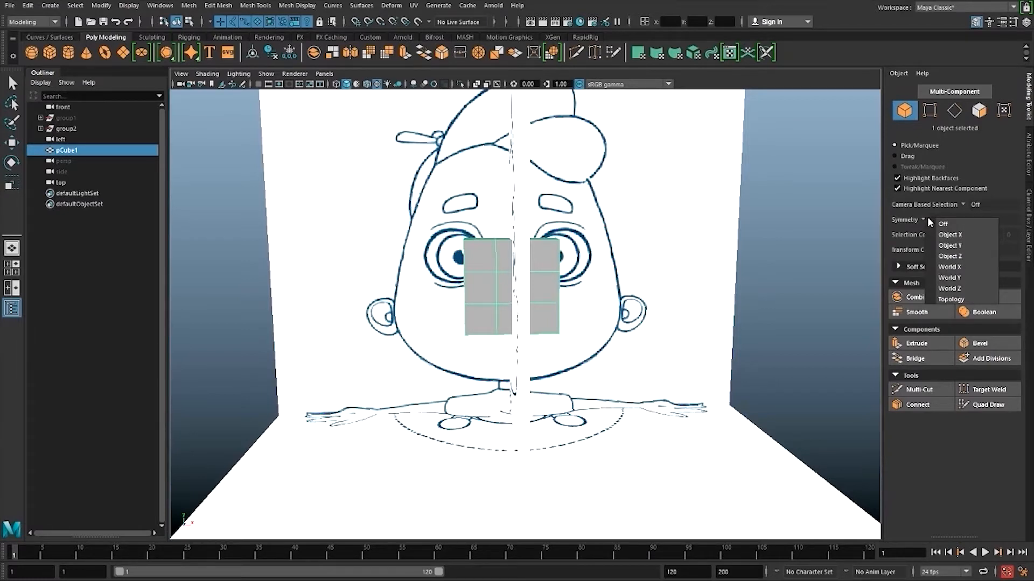
{"action": "key", "text": "Escape"}
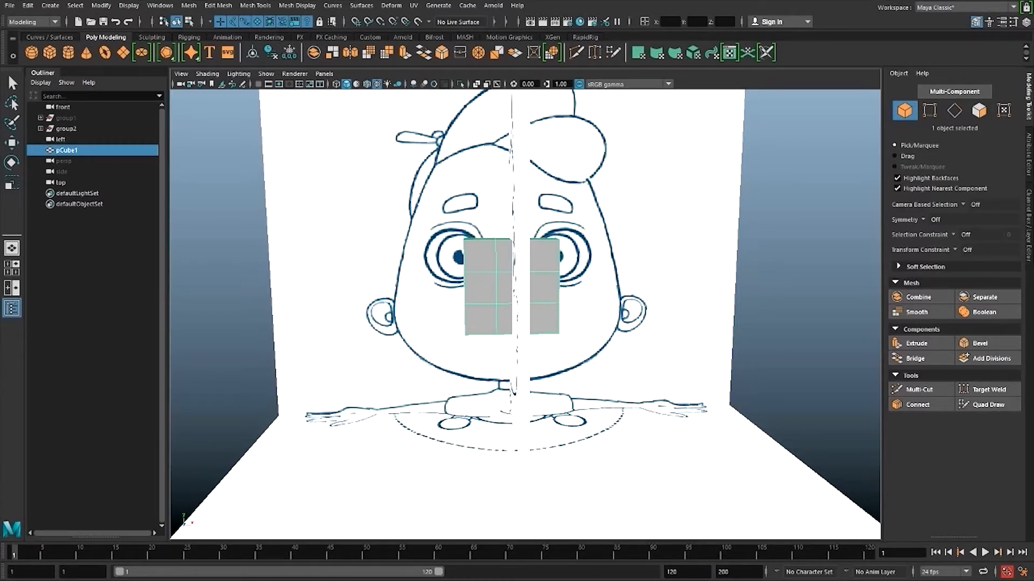
{"action": "left_click", "coordinate": [924, 220]}
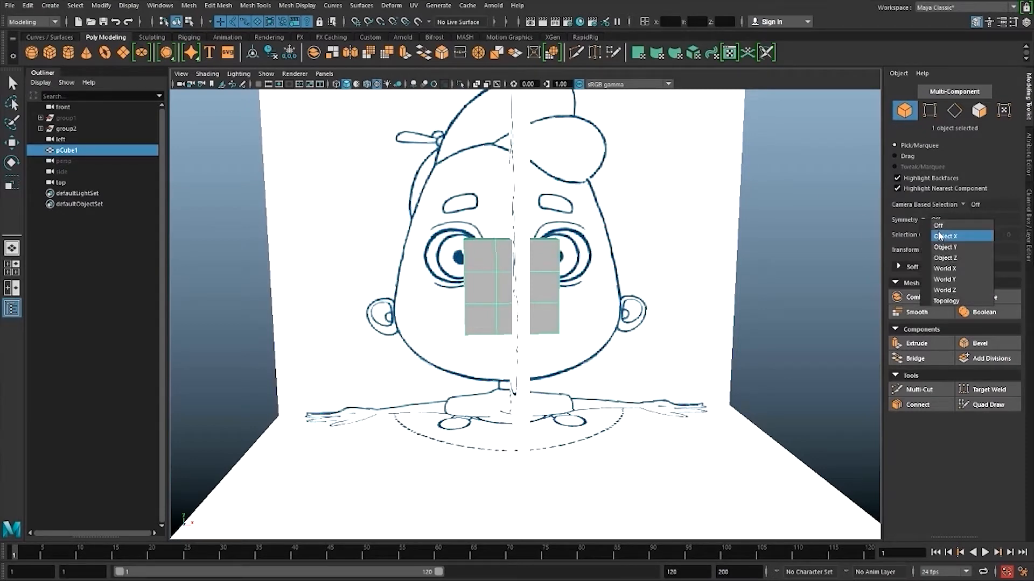
{"action": "left_click", "coordinate": [939, 236]}
{"action": "left_click_drag", "start_coordinate": [570, 259], "coordinate": [514, 259], "text": "alt"}
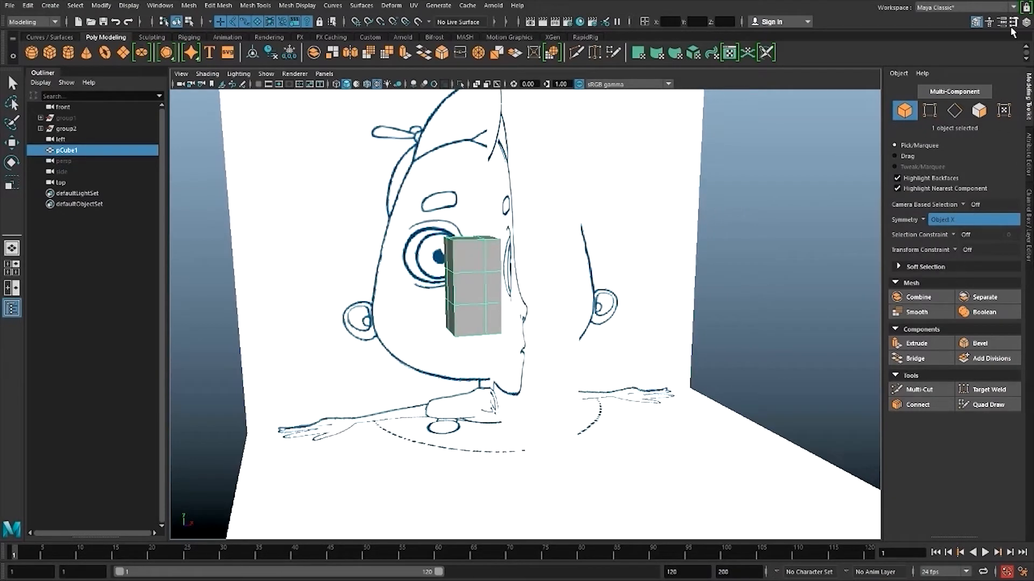
- Try moving the cube's middle side face outward and its top face upward with symmetry on
{"action": "left_click_drag", "start_coordinate": [435, 272], "coordinate": [447, 282], "text": "alt"}
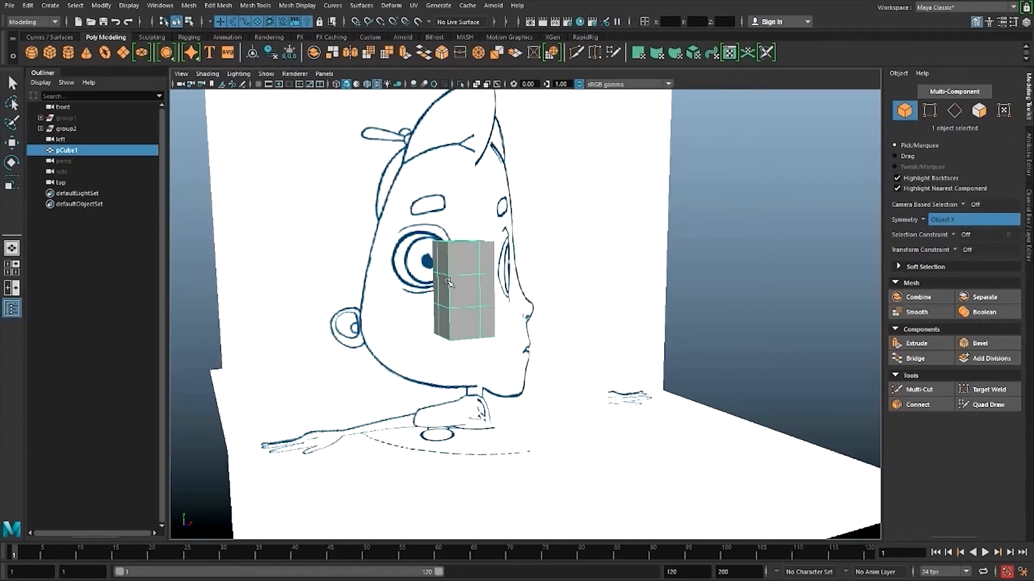
{"action": "right_click_drag", "start_coordinate": [445, 288], "coordinate": [446, 316]}
{"action": "left_click", "coordinate": [441, 290]}
{"action": "key", "text": "w"}
{"action": "left_click_drag", "start_coordinate": [501, 301], "coordinate": [460, 285], "text": "alt"}
{"action": "left_click", "coordinate": [455, 224]}
{"action": "mouse_move", "coordinate": [478, 224]}
{"action": "left_mouse_down", "text": "alt"}
{"action": "mouse_move", "coordinate": [470, 212]}
{"action": "mouse_move", "coordinate": [467, 226]}
{"action": "left_mouse_up", "text": "alt"}
{"action": "left_click_drag", "start_coordinate": [442, 173], "coordinate": [439, 118]}
{"action": "mouse_move", "coordinate": [439, 121]}
{"action": "left_mouse_down", "text": "alt"}
{"action": "mouse_move", "coordinate": [443, 192]}
{"action": "mouse_move", "coordinate": [423, 116]}
{"action": "left_mouse_up", "text": "alt"}
{"action": "left_click_drag", "start_coordinate": [445, 393], "coordinate": [501, 356], "text": "alt"}
- Select the lower and middle centre faces on the cube's front in turn, and undo the face moves
{"action": "left_click", "coordinate": [474, 326]}
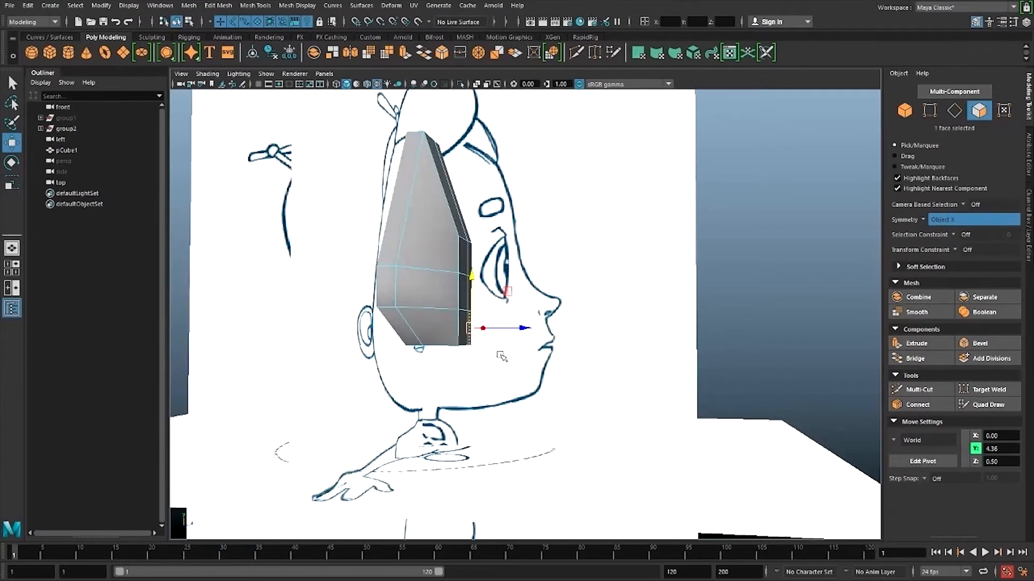
{"action": "left_click_drag", "start_coordinate": [468, 296], "coordinate": [449, 296], "text": "alt"}
{"action": "left_click", "coordinate": [475, 292]}
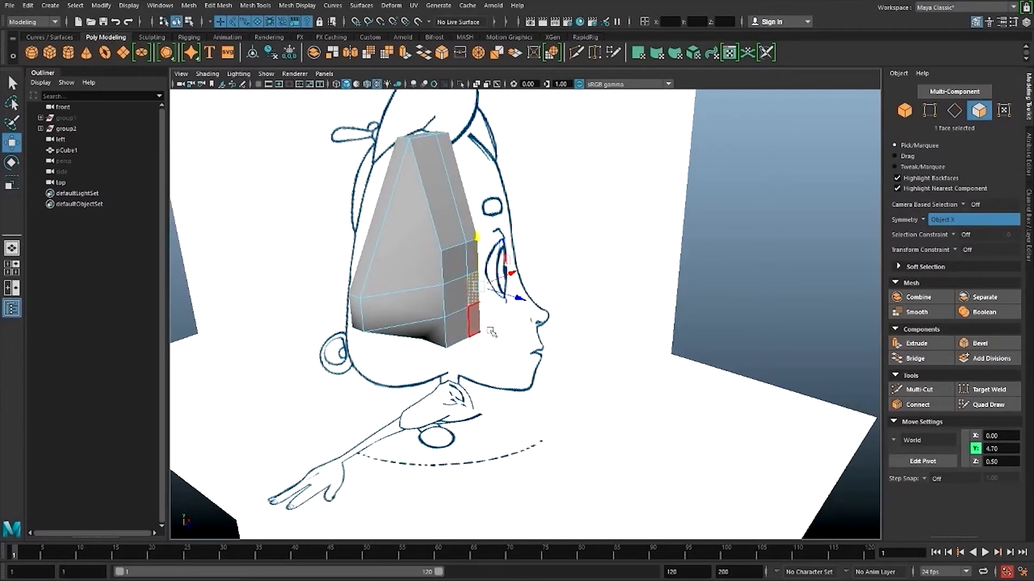
{"action": "left_click_drag", "start_coordinate": [488, 325], "coordinate": [505, 323], "text": "alt"}
{"action": "key", "text": "ctrl+z"}
{"action": "key", "text": "ctrl+z"}
{"action": "key", "text": "ctrl+z"}
{"action": "key", "text": "ctrl+z"}
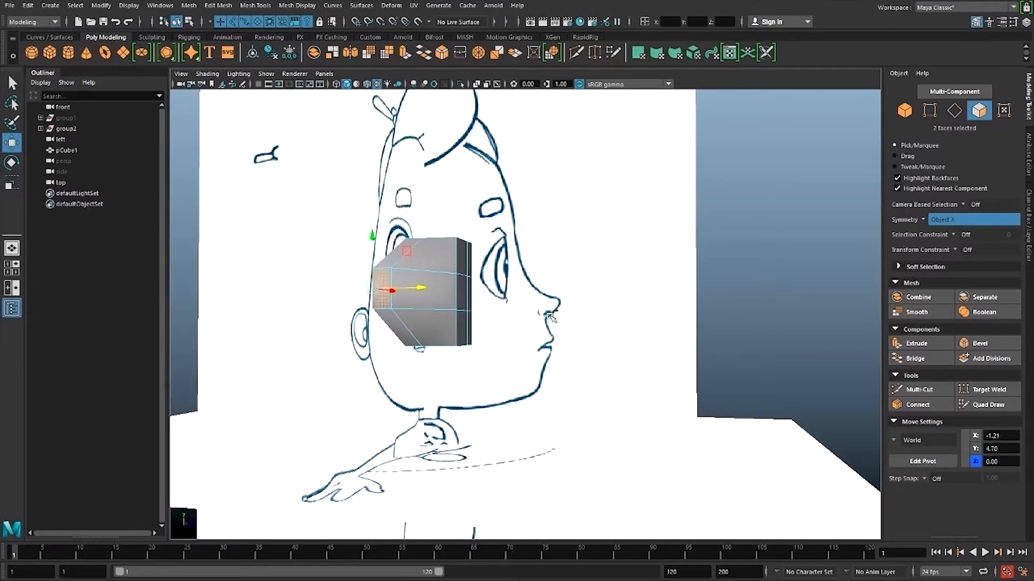
- Scale the whole cube up uniformly so it roughly fills the head outline
{"action": "right_click_drag", "start_coordinate": [434, 322], "coordinate": [464, 296]}
{"action": "key", "text": "r"}
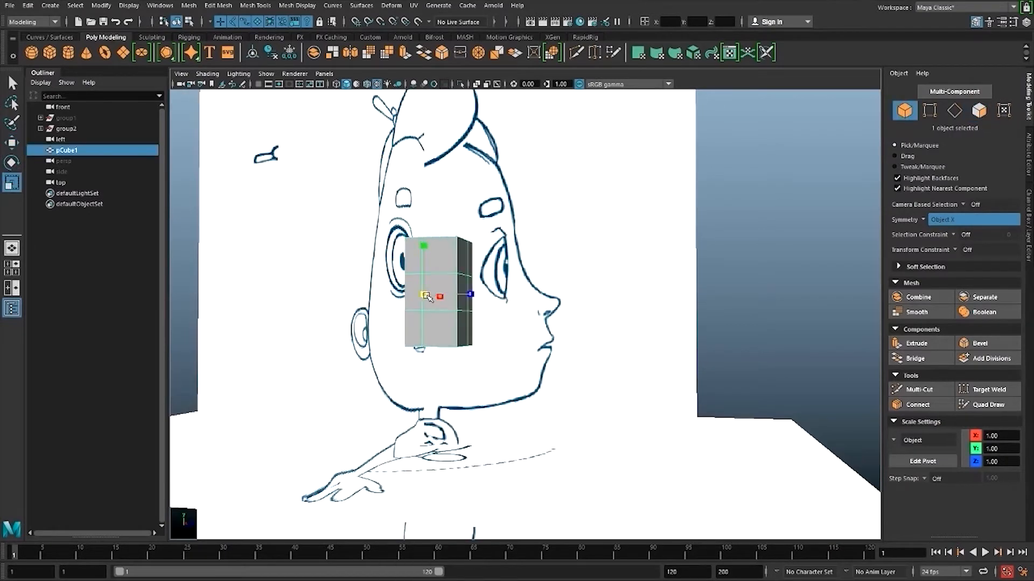
{"action": "left_click_drag", "start_coordinate": [425, 295], "coordinate": [503, 232]}
- Select the centre face on top of the cube and move it upward toward the crown
{"action": "right_click_drag", "start_coordinate": [445, 296], "coordinate": [446, 272]}
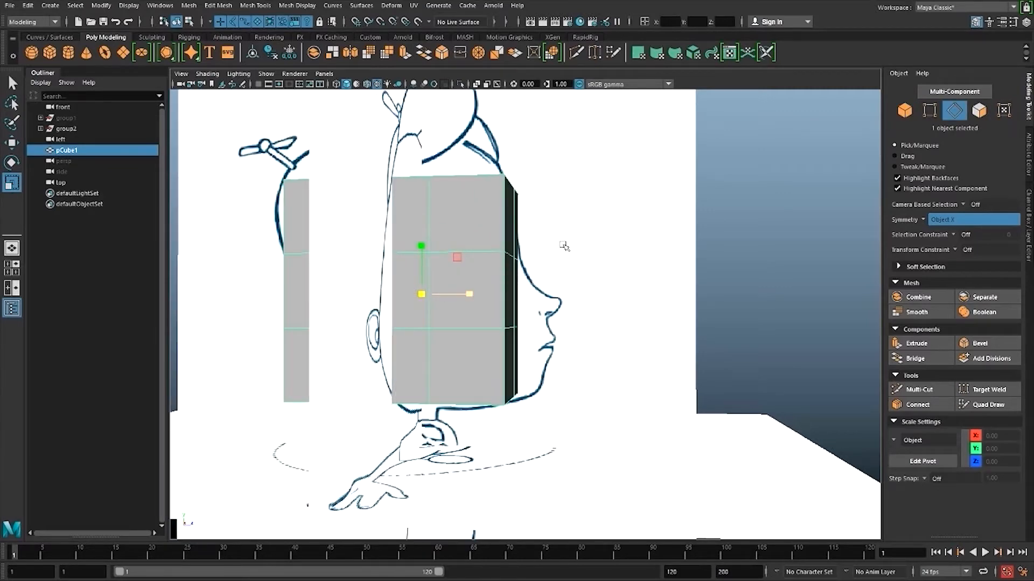
{"action": "left_click_drag", "start_coordinate": [564, 245], "coordinate": [504, 272], "text": "alt"}
{"action": "left_click", "coordinate": [447, 197]}
{"action": "left_click", "coordinate": [421, 197], "text": "shift"}
{"action": "left_click_drag", "start_coordinate": [425, 198], "coordinate": [538, 207], "text": "alt"}
{"action": "right_click_drag", "start_coordinate": [423, 237], "coordinate": [423, 269]}
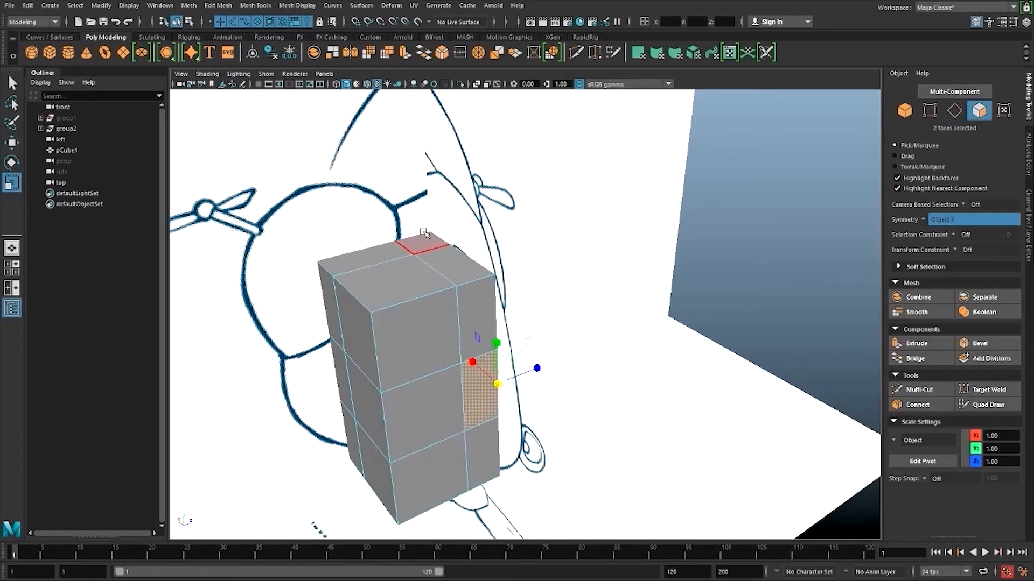
{"action": "left_click", "coordinate": [424, 239]}
{"action": "key", "text": "w"}
{"action": "left_click_drag", "start_coordinate": [427, 184], "coordinate": [427, 157]}
- Move the front's middle centre face and bottom centre edge forward to about Z 1.21, toward the face outline
{"action": "left_click_drag", "start_coordinate": [350, 339], "coordinate": [398, 320], "text": "alt"}
{"action": "left_click", "coordinate": [383, 309]}
{"action": "left_click_drag", "start_coordinate": [376, 309], "coordinate": [508, 296]}
{"action": "left_click", "coordinate": [511, 295]}
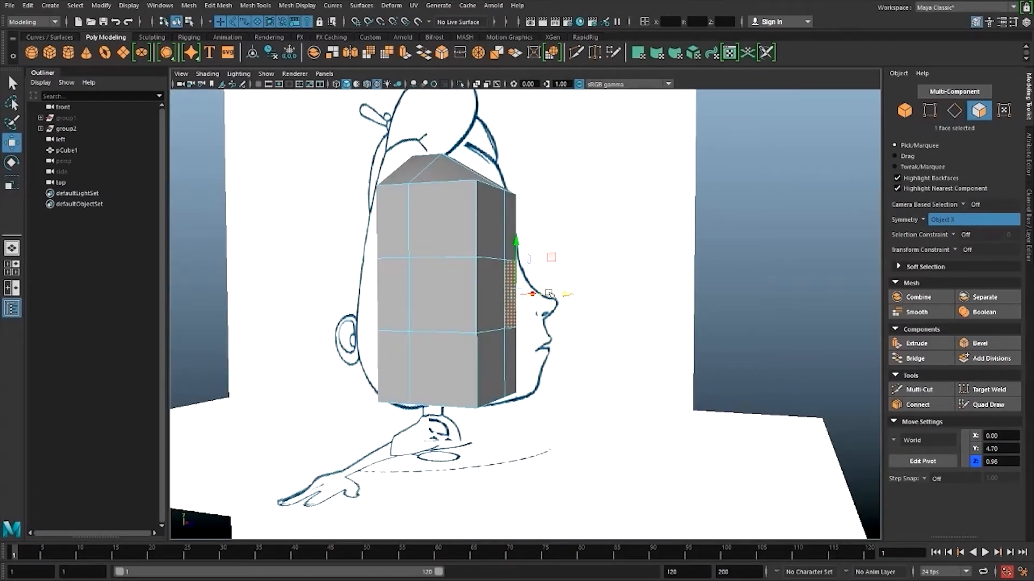
{"action": "left_click_drag", "start_coordinate": [588, 294], "coordinate": [592, 295]}
{"action": "left_click_drag", "start_coordinate": [559, 345], "coordinate": [521, 319], "text": "alt"}
{"action": "right_click_drag", "start_coordinate": [515, 314], "coordinate": [527, 281]}
{"action": "left_click", "coordinate": [516, 389]}
{"action": "left_click_drag", "start_coordinate": [588, 396], "coordinate": [578, 353], "text": "alt"}
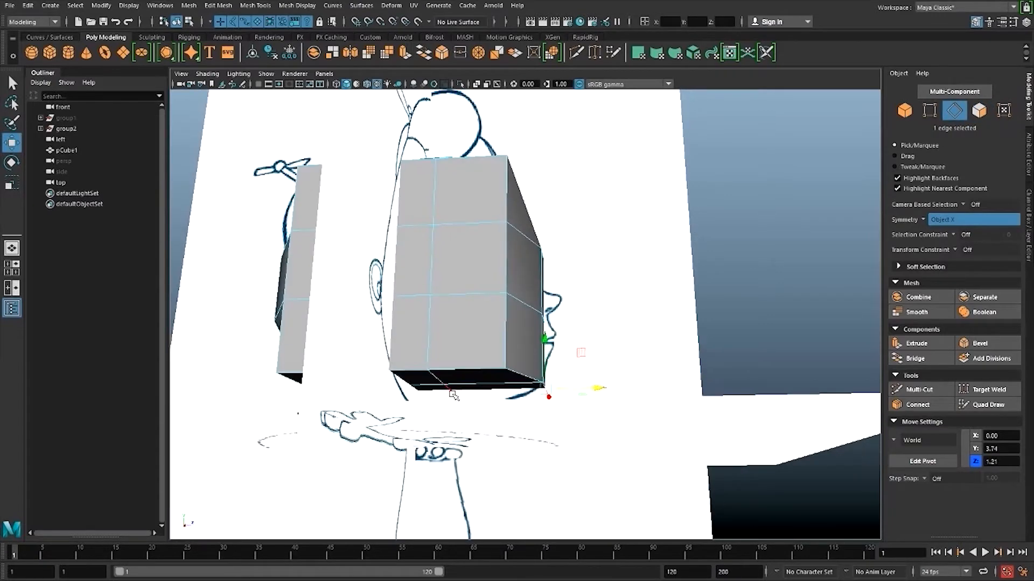
- Move the centre face on the underside of the block downward toward the chin line
{"action": "right_click_drag", "start_coordinate": [442, 313], "coordinate": [444, 393]}
{"action": "right_click_drag", "start_coordinate": [441, 345], "coordinate": [440, 346]}
{"action": "left_click", "coordinate": [434, 389]}
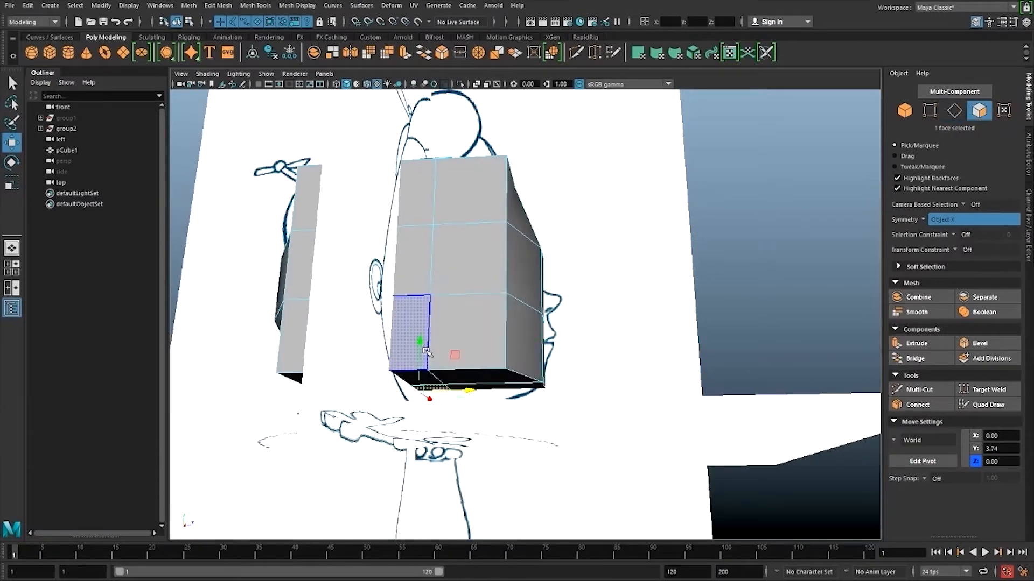
{"action": "left_click_drag", "start_coordinate": [422, 347], "coordinate": [421, 367]}
- Round the head block by pulling its middle side and back faces outward and raising the top centre face
{"action": "left_click_drag", "start_coordinate": [512, 358], "coordinate": [429, 378], "text": "alt"}
{"action": "left_click", "coordinate": [412, 299]}
{"action": "left_click_drag", "start_coordinate": [520, 317], "coordinate": [433, 282], "text": "alt"}
{"action": "right_click_drag", "start_coordinate": [437, 236], "coordinate": [440, 216]}
{"action": "left_click", "coordinate": [479, 170]}
{"action": "left_click_drag", "start_coordinate": [479, 169], "coordinate": [498, 121], "text": "alt"}
{"action": "left_click_drag", "start_coordinate": [433, 188], "coordinate": [450, 269], "text": "alt"}
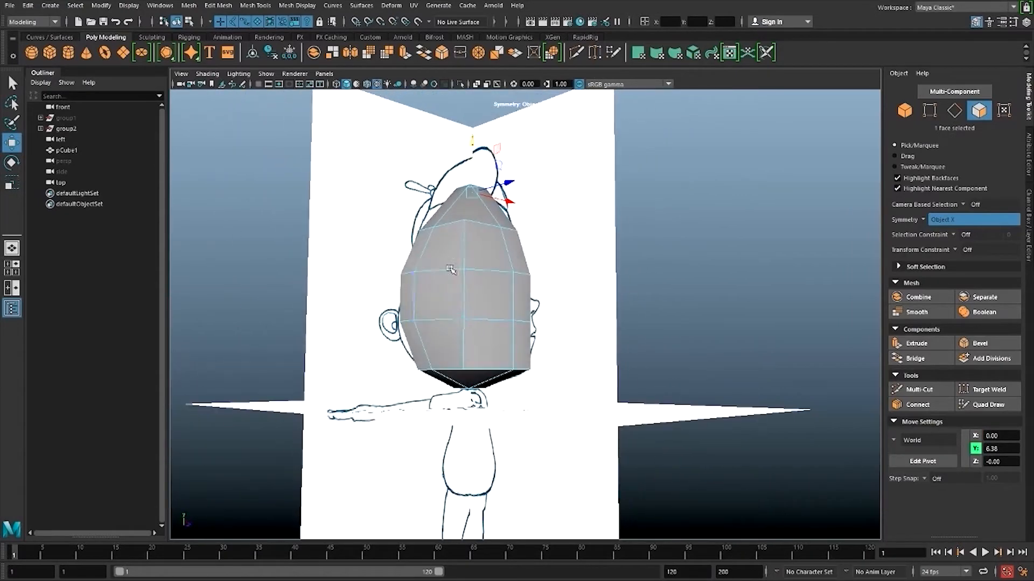
- Move the lower middle faces on both sides outward along X to about 1.24 from centre
{"action": "left_click", "coordinate": [417, 341]}
{"action": "left_click_drag", "start_coordinate": [416, 340], "coordinate": [380, 358], "text": "alt"}
{"action": "left_click_drag", "start_coordinate": [483, 338], "coordinate": [448, 340]}
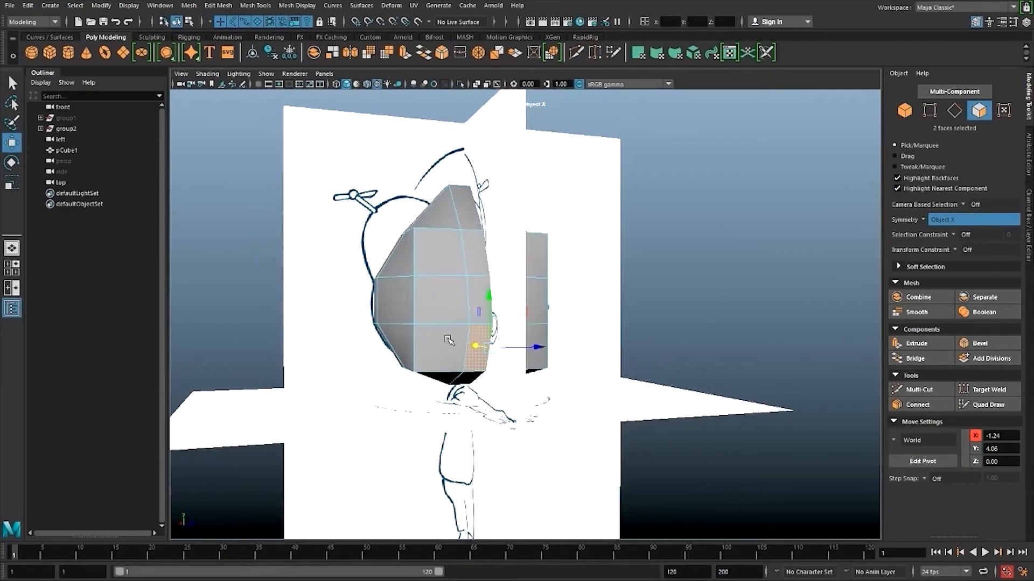
- Move the four bottom corner vertices inward to about X -0.75 to taper the jaw
{"action": "right_click_drag", "start_coordinate": [448, 340], "coordinate": [390, 316]}
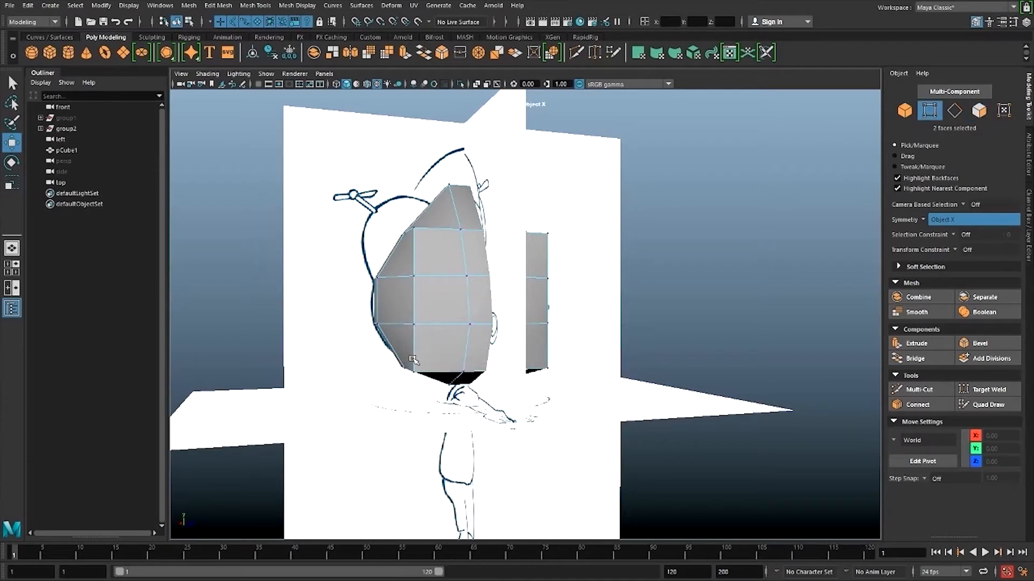
{"action": "left_click", "coordinate": [415, 369]}
{"action": "left_click_drag", "start_coordinate": [414, 369], "coordinate": [463, 373], "text": "alt"}
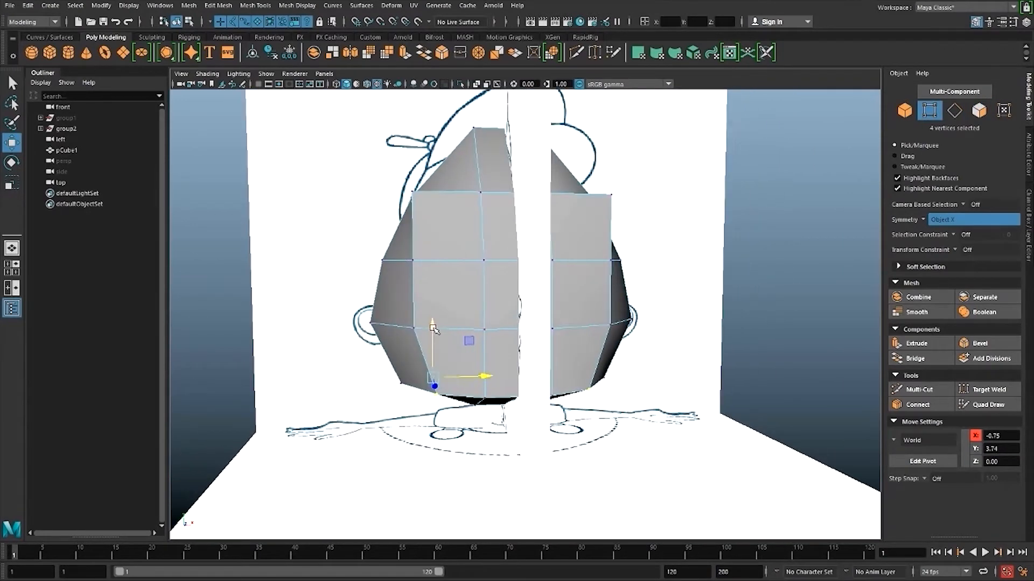
- Move the front corner vertices at cheek, eye and forehead height inward in X and Z to round the face
{"action": "left_click", "coordinate": [414, 333]}
{"action": "left_click_drag", "start_coordinate": [452, 254], "coordinate": [461, 268], "text": "alt"}
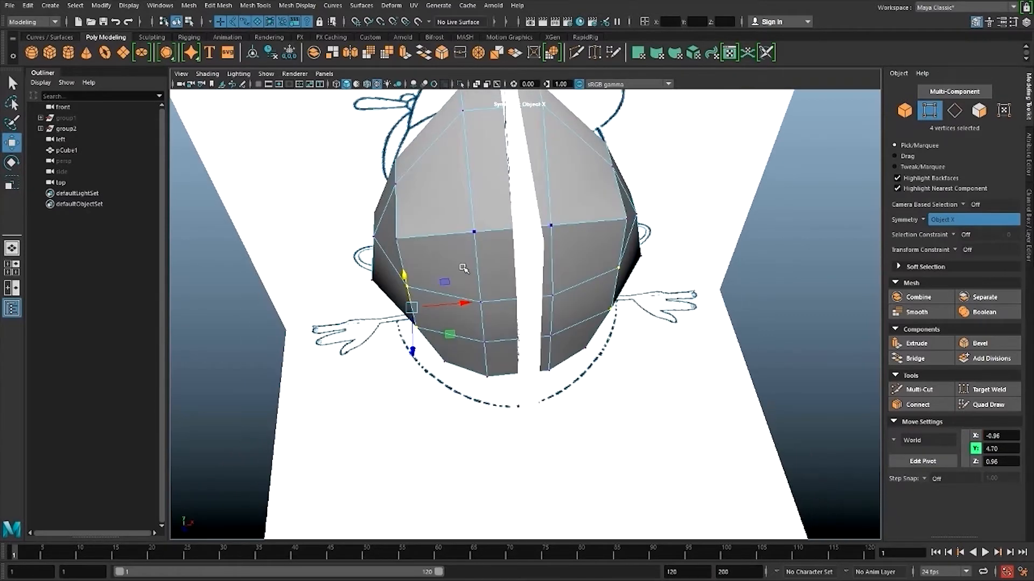
{"action": "left_click_drag", "start_coordinate": [451, 334], "coordinate": [457, 330]}
{"action": "left_click", "coordinate": [395, 239]}
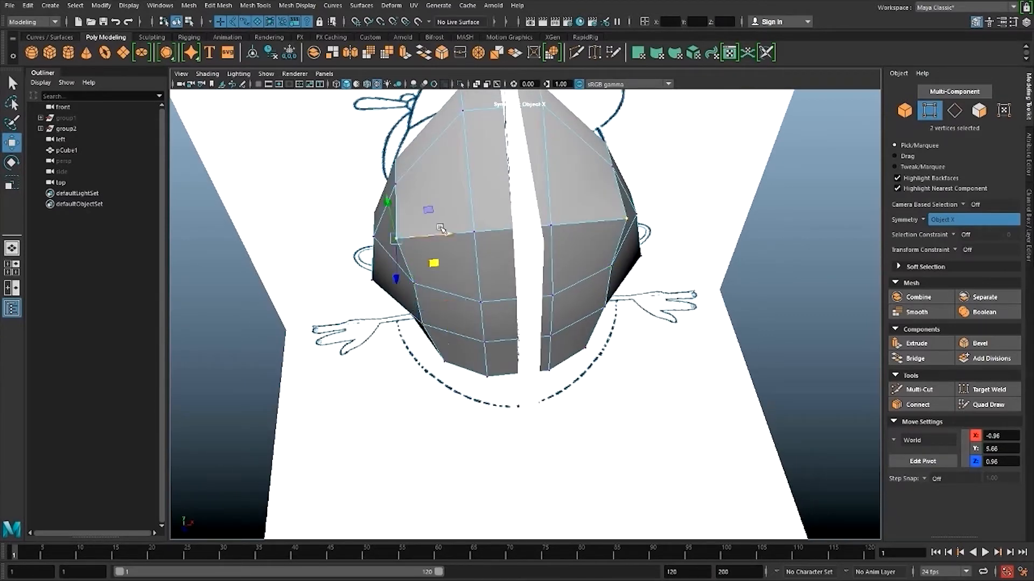
{"action": "mouse_move", "coordinate": [448, 235]}
{"action": "left_mouse_down"}
{"action": "mouse_move", "coordinate": [462, 232]}
{"action": "mouse_move", "coordinate": [464, 242]}
{"action": "mouse_move", "coordinate": [465, 229]}
{"action": "left_mouse_up"}
- Move the bottom side vertices to about X -1.12 and lower the bottom front vertices to about Y 3.68
{"action": "left_click_drag", "start_coordinate": [465, 229], "coordinate": [355, 270], "text": "alt"}
{"action": "left_click", "coordinate": [430, 371]}
{"action": "left_click_drag", "start_coordinate": [495, 372], "coordinate": [490, 372]}
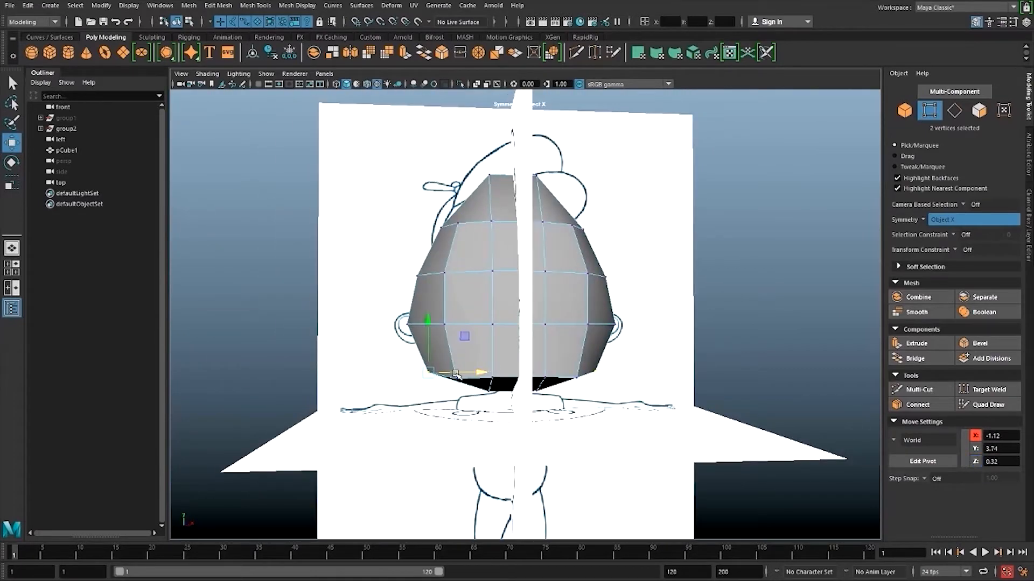
{"action": "left_click_drag", "start_coordinate": [456, 335], "coordinate": [570, 360]}
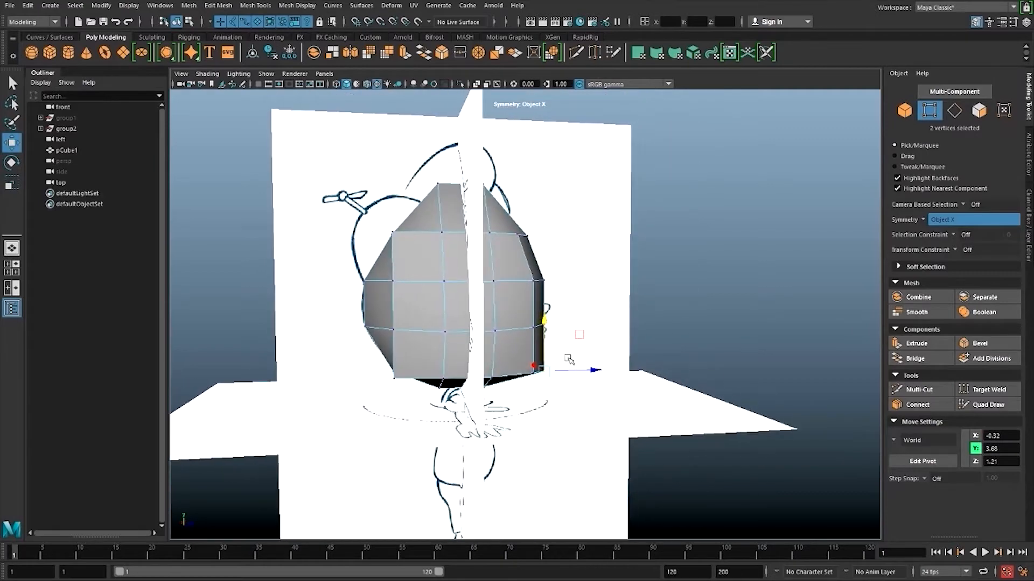
- Move the upper back corner vertices inward to about X -0.82, Z -0.86
{"action": "left_click", "coordinate": [394, 234]}
{"action": "left_click_drag", "start_coordinate": [407, 241], "coordinate": [432, 274], "text": "alt"}
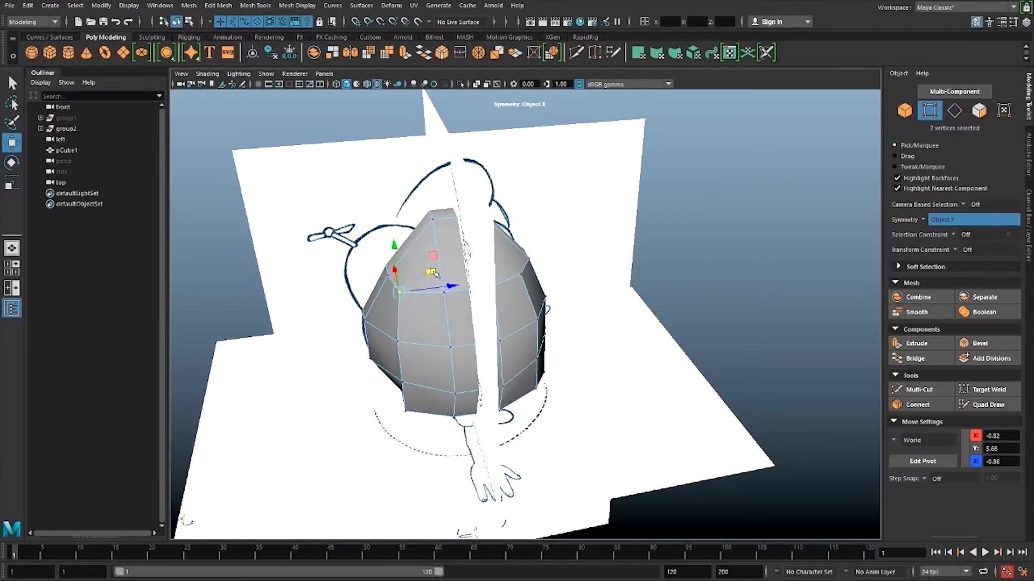
{"action": "left_click_drag", "start_coordinate": [371, 316], "coordinate": [408, 269], "text": "alt"}
- Adjust the lower back vertices of the head at cheek and nape height to follow the side drawing
{"action": "left_click", "coordinate": [414, 390]}
{"action": "left_click_drag", "start_coordinate": [422, 323], "coordinate": [492, 353], "text": "alt"}
{"action": "left_click", "coordinate": [420, 354]}
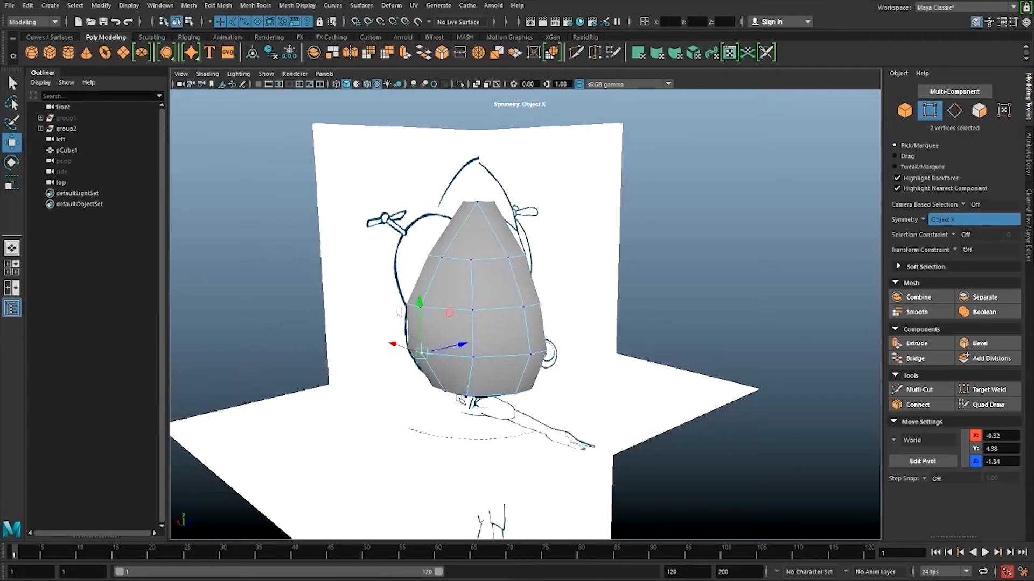
{"action": "left_click", "coordinate": [445, 394], "text": "shift"}
{"action": "left_click_drag", "start_coordinate": [450, 394], "coordinate": [449, 370], "text": "alt"}
- Shape the face profile by moving the nose-level front vertices forward and the eye-level ones back along Z
{"action": "left_click", "coordinate": [541, 222]}
{"action": "left_click_drag", "start_coordinate": [584, 288], "coordinate": [534, 326], "text": "alt"}
{"action": "left_click", "coordinate": [514, 338]}
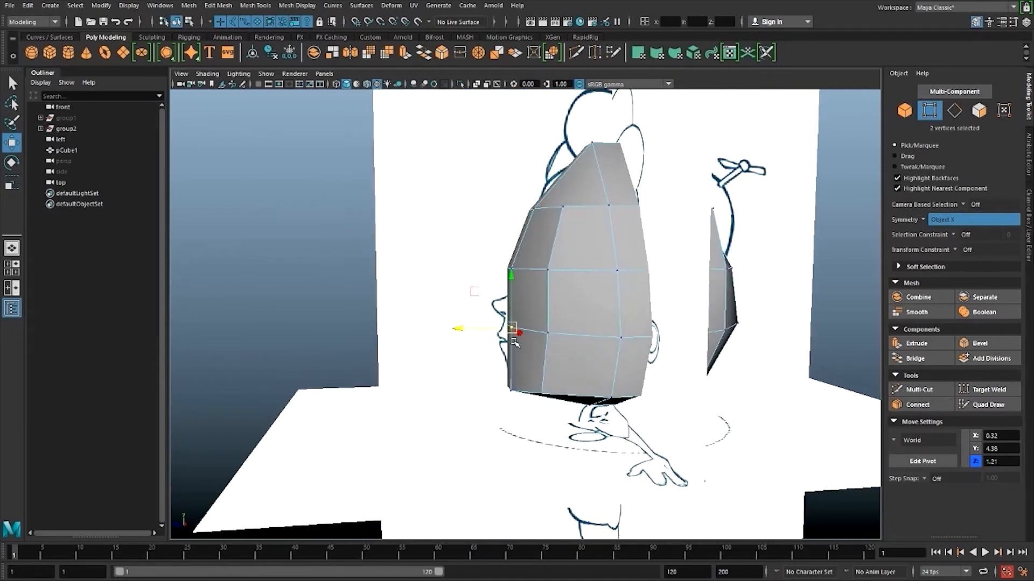
{"action": "left_click", "coordinate": [514, 269]}
{"action": "mouse_move", "coordinate": [517, 270]}
{"action": "left_mouse_down", "text": "alt"}
{"action": "mouse_move", "coordinate": [593, 294]}
{"action": "mouse_move", "coordinate": [471, 288]}
{"action": "mouse_move", "coordinate": [503, 270]}
{"action": "left_mouse_up", "text": "alt"}
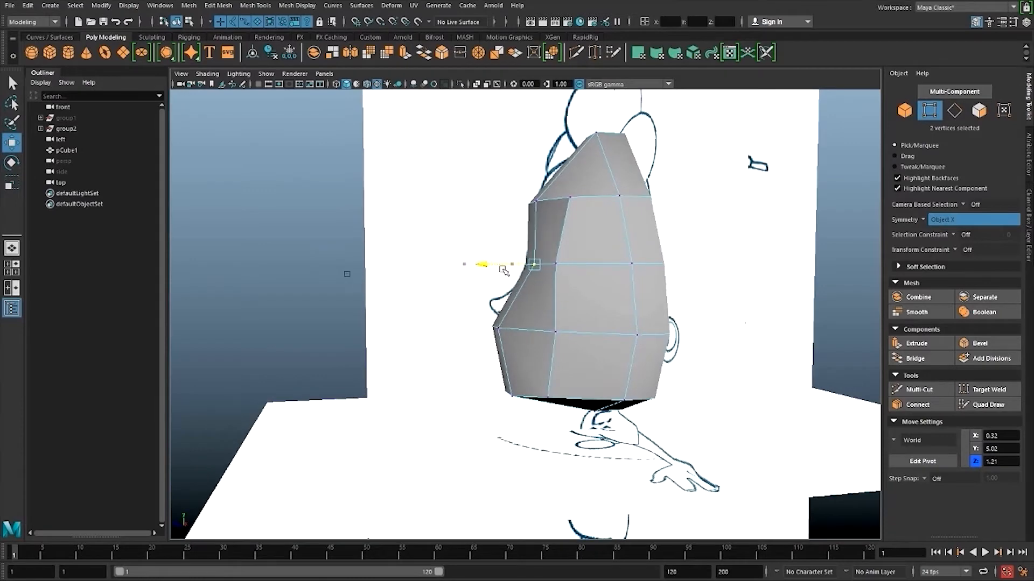
- Adjust the cheek and upper side vertices in depth, and scale the upper ring of 12 vertices down along Z
{"action": "left_click_drag", "start_coordinate": [615, 235], "coordinate": [571, 302], "text": "alt"}
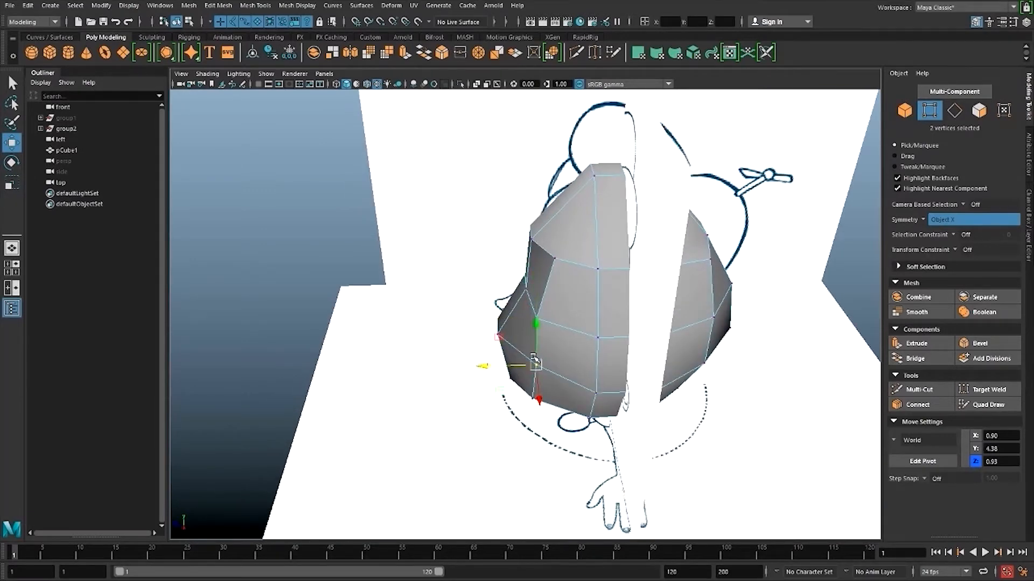
{"action": "left_click_drag", "start_coordinate": [486, 333], "coordinate": [450, 316], "text": "alt"}
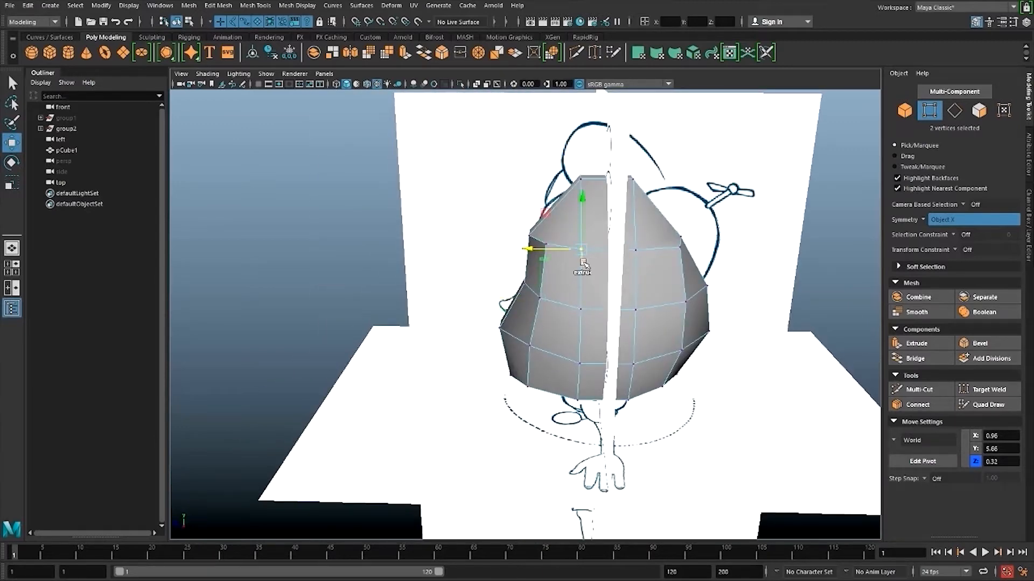
{"action": "left_click_drag", "start_coordinate": [461, 259], "coordinate": [611, 264], "text": "alt"}
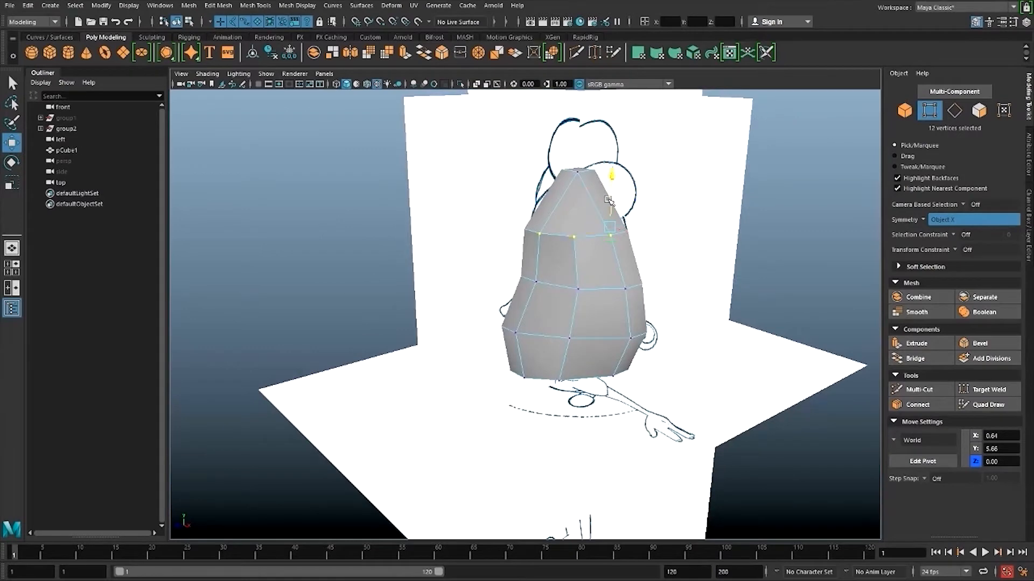
{"action": "mouse_move", "coordinate": [608, 201]}
{"action": "left_mouse_down", "text": "alt"}
{"action": "mouse_move", "coordinate": [637, 218]}
{"action": "mouse_move", "coordinate": [646, 272]}
{"action": "left_mouse_up", "text": "alt"}
{"action": "key", "text": "r"}
{"action": "left_click_drag", "start_coordinate": [576, 277], "coordinate": [583, 269]}
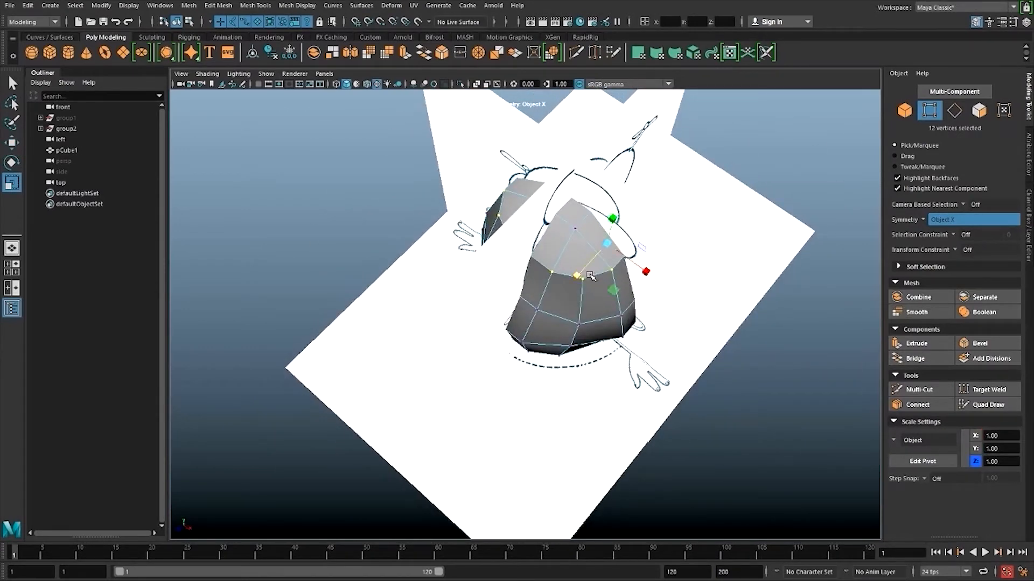
- Preview the head smoothed and check its whole shape against the front and side drawings
{"action": "left_click_drag", "start_coordinate": [613, 321], "coordinate": [592, 286], "text": "alt"}
{"action": "key", "text": "3"}
{"action": "left_click_drag", "start_coordinate": [582, 332], "coordinate": [536, 306], "text": "alt"}
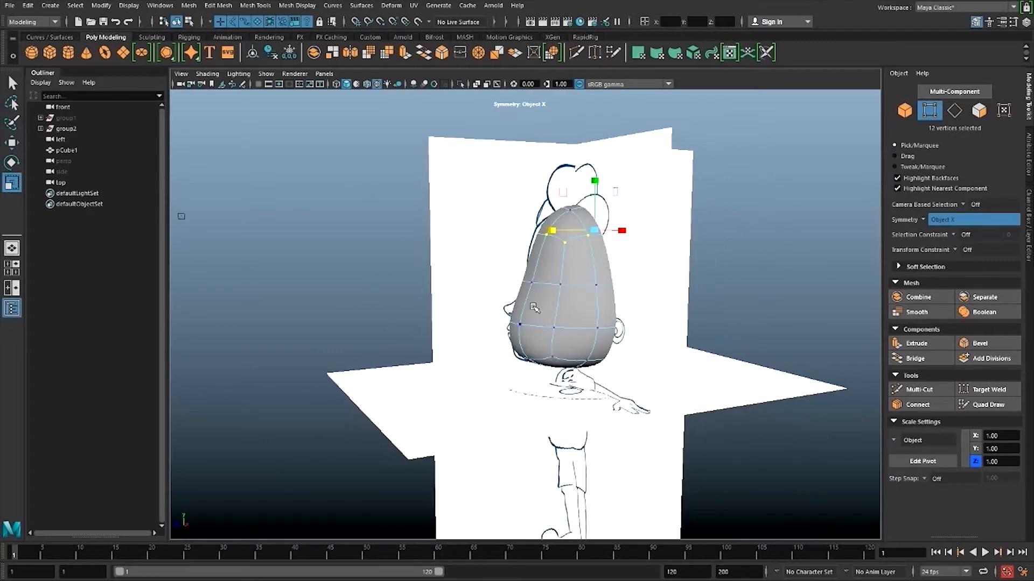
{"action": "right_click_drag", "start_coordinate": [536, 305], "coordinate": [589, 279]}
{"action": "left_click_drag", "start_coordinate": [558, 334], "coordinate": [593, 374], "text": "alt"}
{"action": "scroll", "coordinate": [593, 374], "scroll_direction": "up", "scroll_amount": 2}
{"action": "left_click", "coordinate": [556, 299]}
{"action": "left_click_drag", "start_coordinate": [556, 298], "coordinate": [557, 311], "text": "alt"}
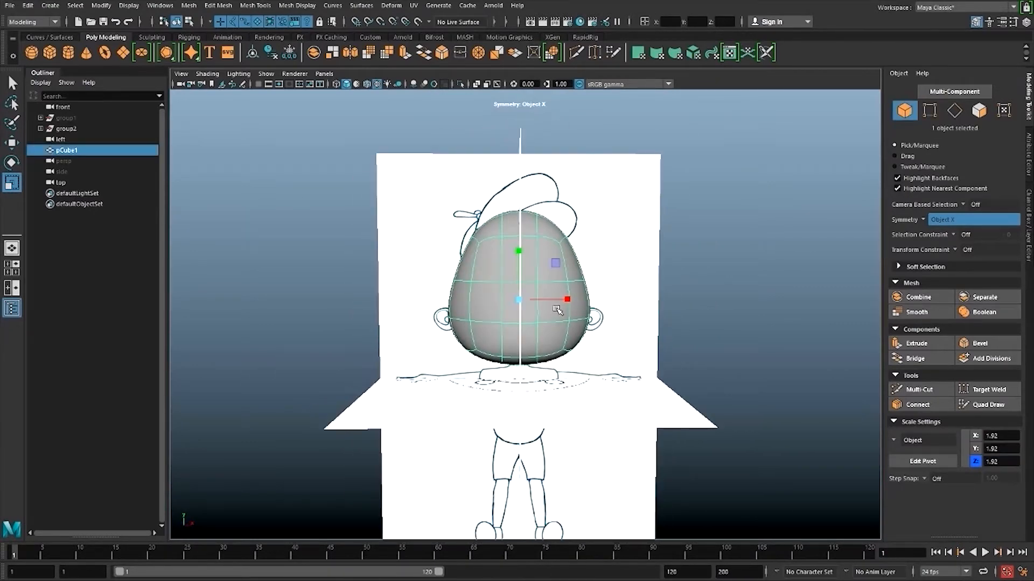
- Turn off the smooth preview and move the eye-height side edges outward to about X -1.23
{"action": "right_click_drag", "start_coordinate": [513, 263], "coordinate": [491, 237]}
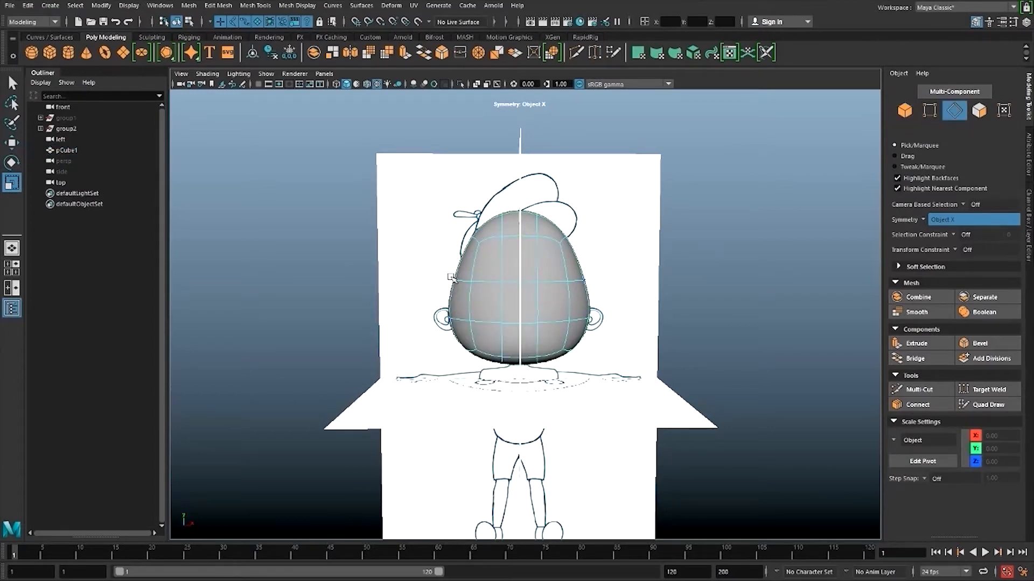
{"action": "left_click", "coordinate": [450, 293]}
{"action": "left_click", "coordinate": [461, 282]}
{"action": "left_click_drag", "start_coordinate": [464, 282], "coordinate": [495, 306], "text": "alt"}
{"action": "key", "text": "w"}
{"action": "key", "text": "1"}
{"action": "left_click", "coordinate": [437, 295]}
{"action": "left_click_drag", "start_coordinate": [489, 271], "coordinate": [484, 269]}
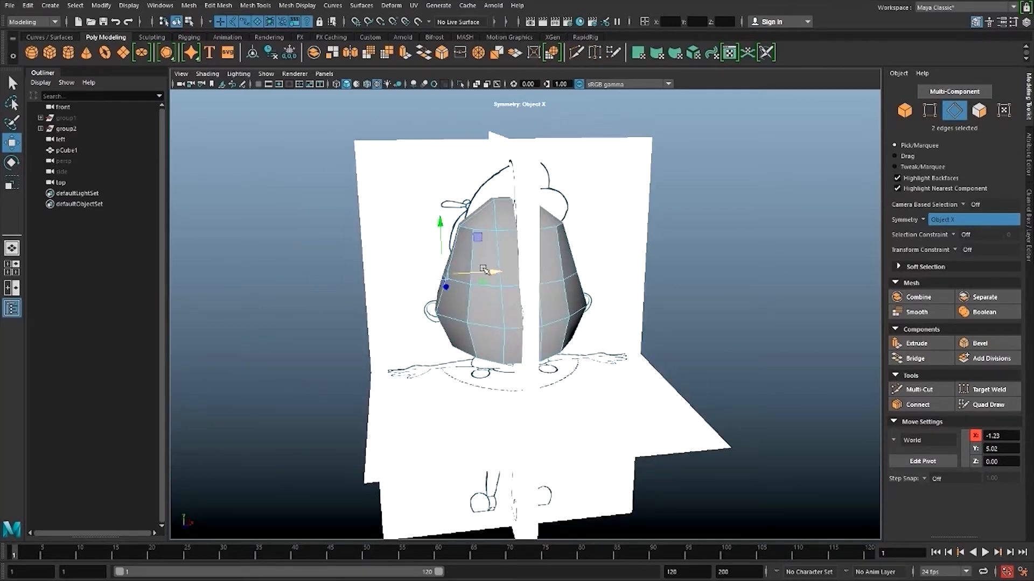
- Adjust the sloping crown edges along X to about -0.64, and preview the whole head smoothed
{"action": "left_click", "coordinate": [460, 226]}
{"action": "left_click_drag", "start_coordinate": [476, 216], "coordinate": [484, 236], "text": "alt"}
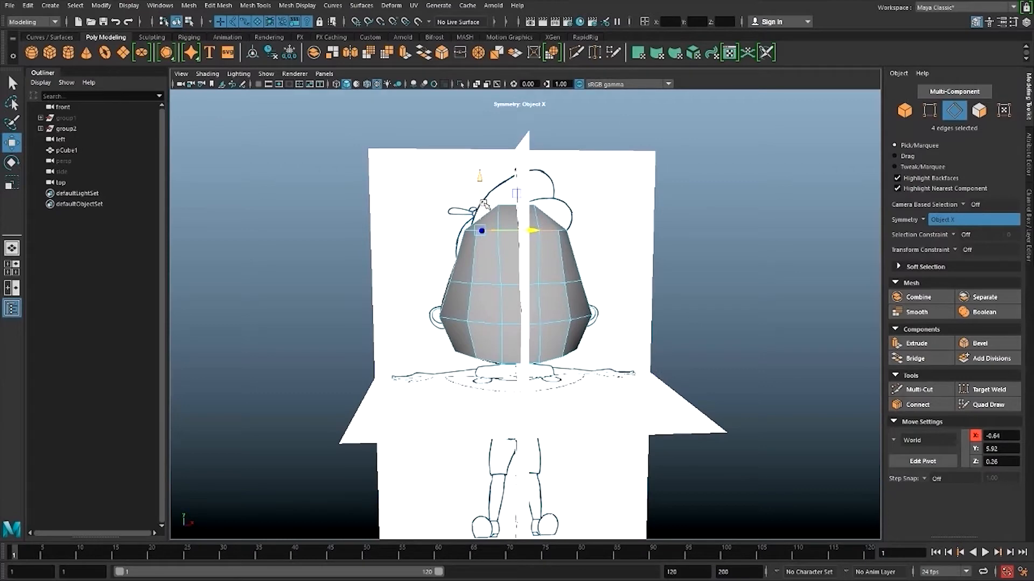
{"action": "right_click_drag", "start_coordinate": [487, 248], "coordinate": [545, 238]}
{"action": "key", "text": "3"}
{"action": "left_click_drag", "start_coordinate": [532, 270], "coordinate": [428, 225], "text": "alt"}
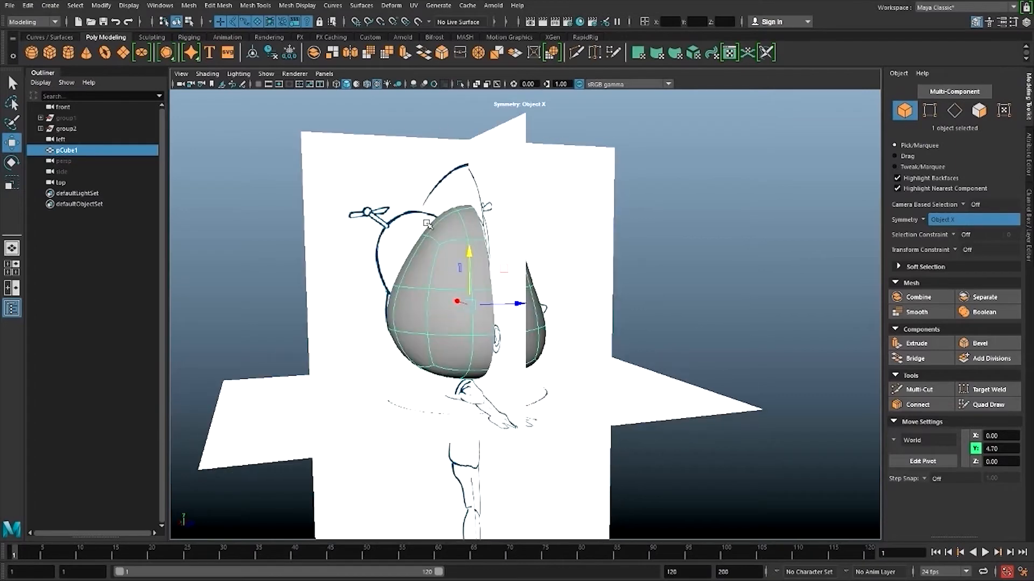
- Move the upper back centre edges in Y and Z to about Y 5.50, Z -1.19 to fill out the skull
{"action": "right_click", "coordinate": [411, 270]}
{"action": "right_click_drag", "start_coordinate": [405, 244], "coordinate": [407, 239]}
{"action": "left_click", "coordinate": [412, 257]}
{"action": "left_click_drag", "start_coordinate": [455, 251], "coordinate": [428, 218], "text": "alt"}
{"action": "left_click_drag", "start_coordinate": [467, 250], "coordinate": [501, 271], "text": "alt"}
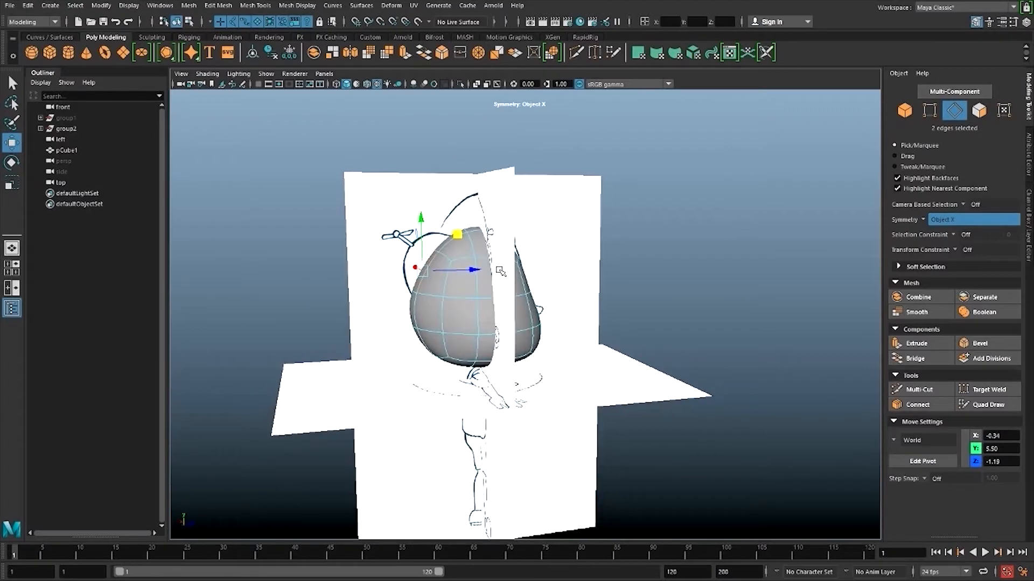
{"action": "left_click_drag", "start_coordinate": [432, 332], "coordinate": [328, 317], "text": "alt"}
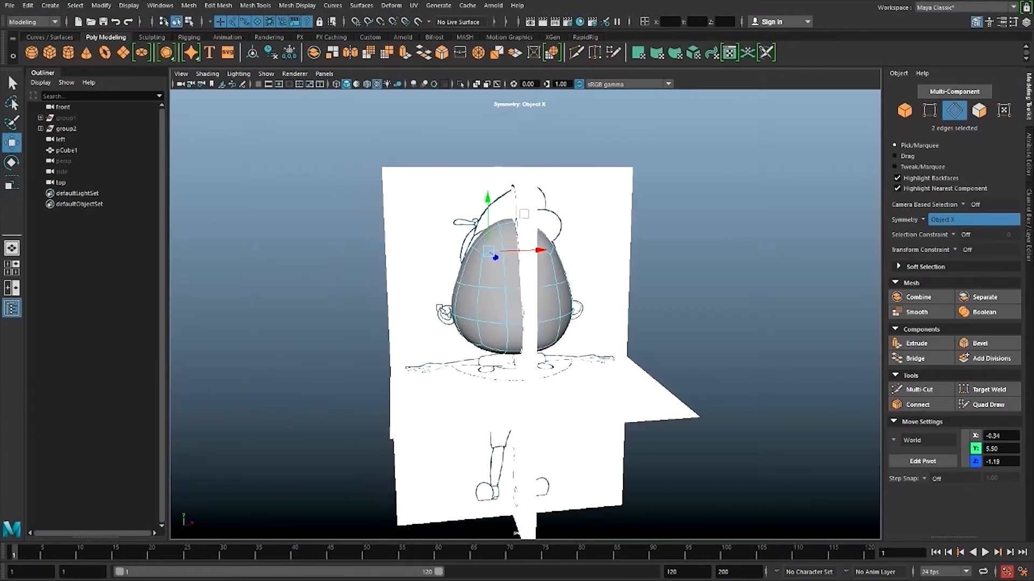
- Try moving the eye-level front corner vertices along Z, undo that move, and turn off the smooth preview
{"action": "right_click_drag", "start_coordinate": [517, 303], "coordinate": [466, 301]}
{"action": "left_click", "coordinate": [475, 290]}
{"action": "left_click_drag", "start_coordinate": [479, 293], "coordinate": [656, 313], "text": "alt"}
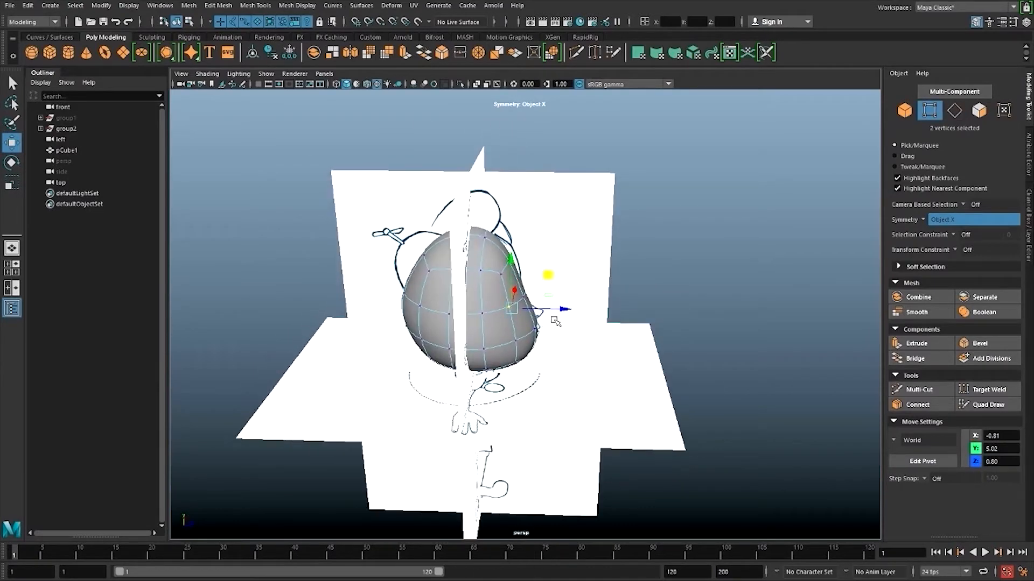
{"action": "left_click_drag", "start_coordinate": [563, 310], "coordinate": [710, 319]}
{"action": "left_click_drag", "start_coordinate": [709, 319], "coordinate": [607, 354], "text": "alt"}
{"action": "key", "text": "1"}
{"action": "key", "text": "ctrl+z"}
- Apply Smooth with 1 division to the whole head mesh and check it against the drawings
{"action": "scroll", "coordinate": [607, 354], "scroll_direction": "up", "scroll_amount": 4}
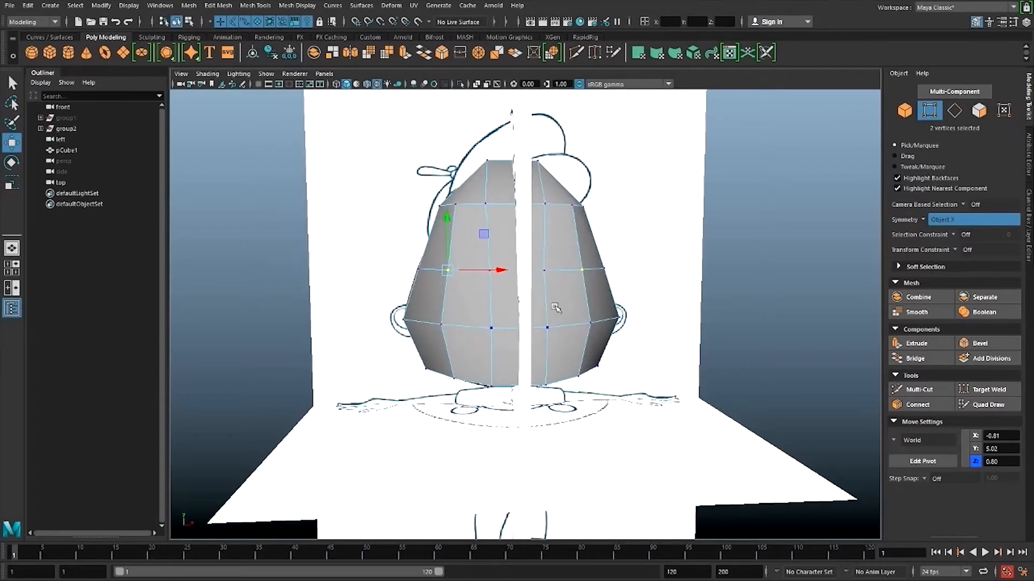
{"action": "right_click_drag", "start_coordinate": [555, 307], "coordinate": [657, 334]}
{"action": "left_click_drag", "start_coordinate": [658, 334], "coordinate": [549, 344], "text": "alt"}
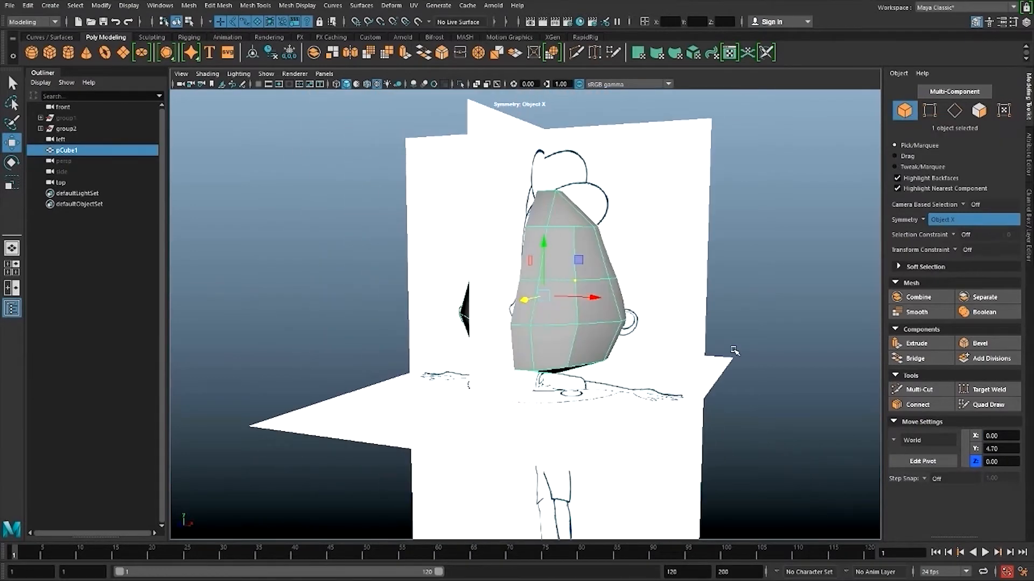
{"action": "left_click", "coordinate": [916, 312]}
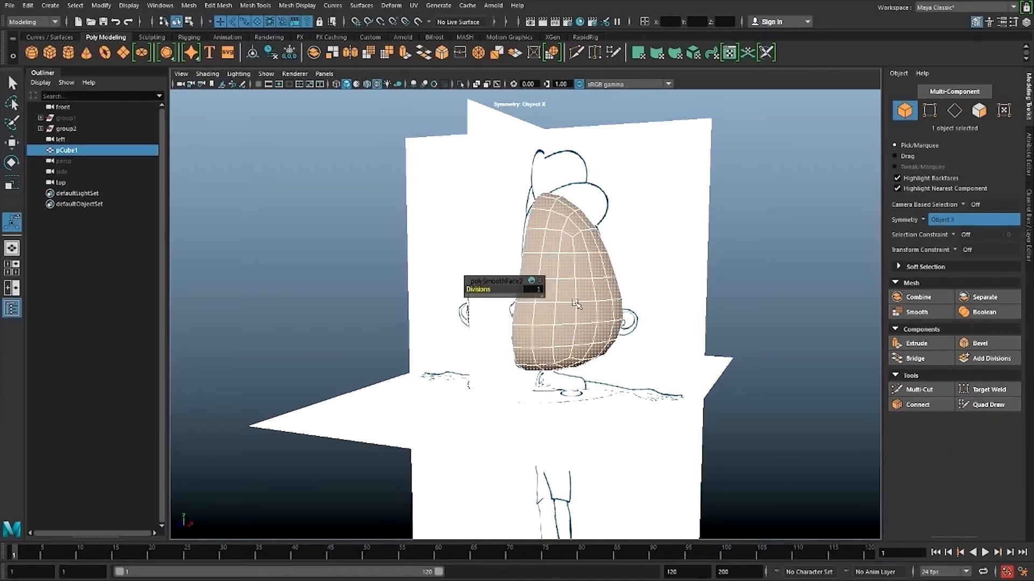
{"action": "left_click_drag", "start_coordinate": [840, 291], "coordinate": [771, 289], "text": "alt"}
{"action": "left_click_drag", "start_coordinate": [502, 274], "coordinate": [592, 287], "text": "alt"}
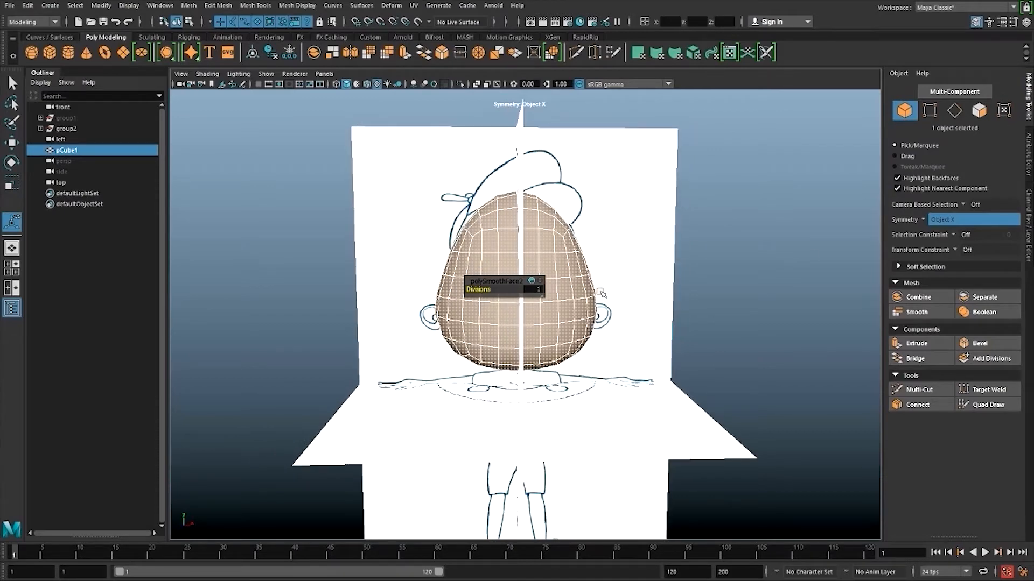
{"action": "left_click_drag", "start_coordinate": [596, 295], "coordinate": [496, 255], "text": "alt"}
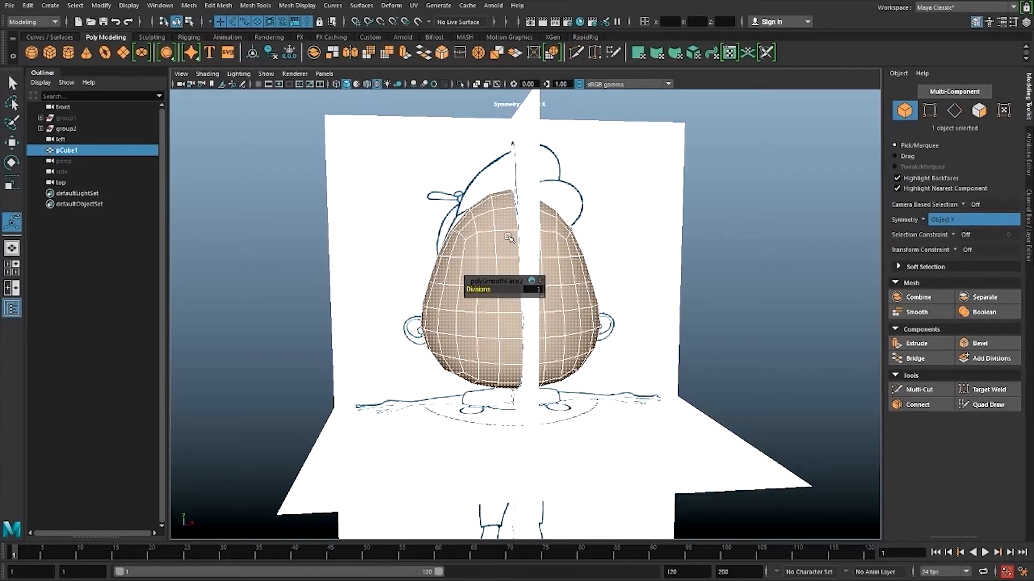
- Reshape the upper side edges of the head in X and Y with soft selection, to about X -1.09, Y 5.46
{"action": "right_click_drag", "start_coordinate": [508, 237], "coordinate": [496, 214]}
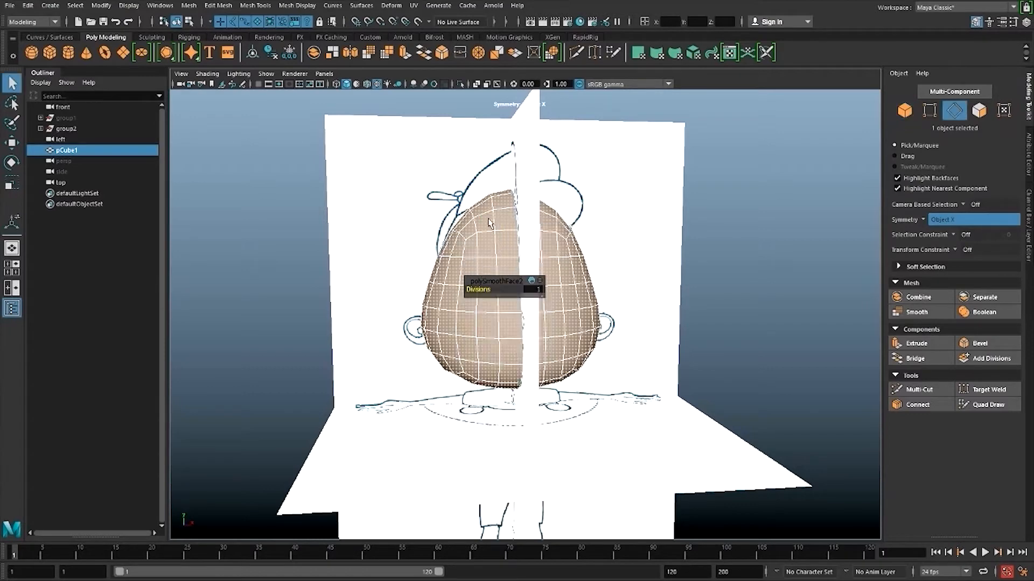
{"action": "left_click_drag", "start_coordinate": [496, 213], "coordinate": [568, 249], "text": "alt"}
{"action": "left_click", "coordinate": [423, 229]}
{"action": "left_click_drag", "start_coordinate": [422, 229], "coordinate": [533, 271], "text": "alt"}
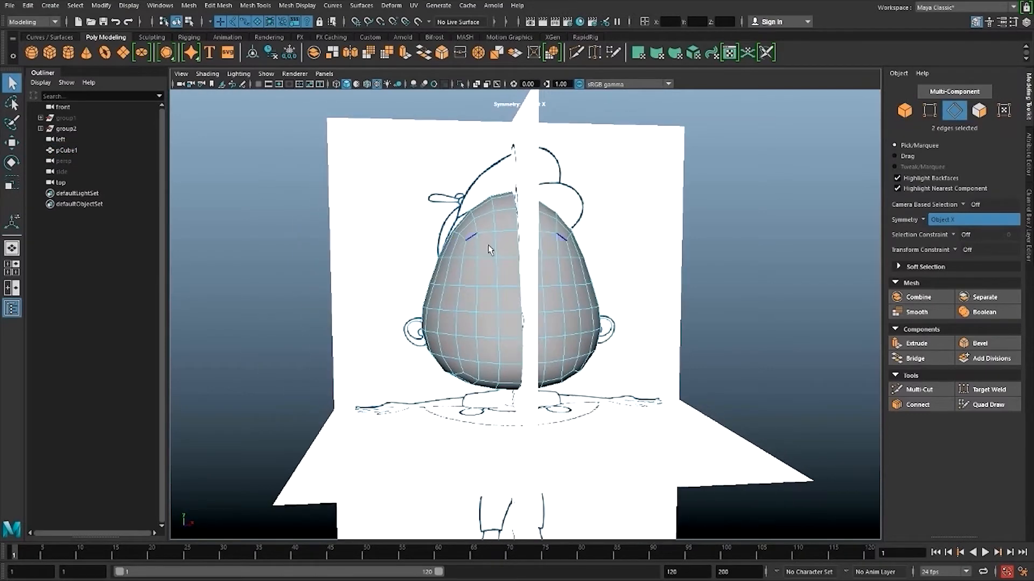
{"action": "key", "text": "b"}
{"action": "key", "text": "w"}
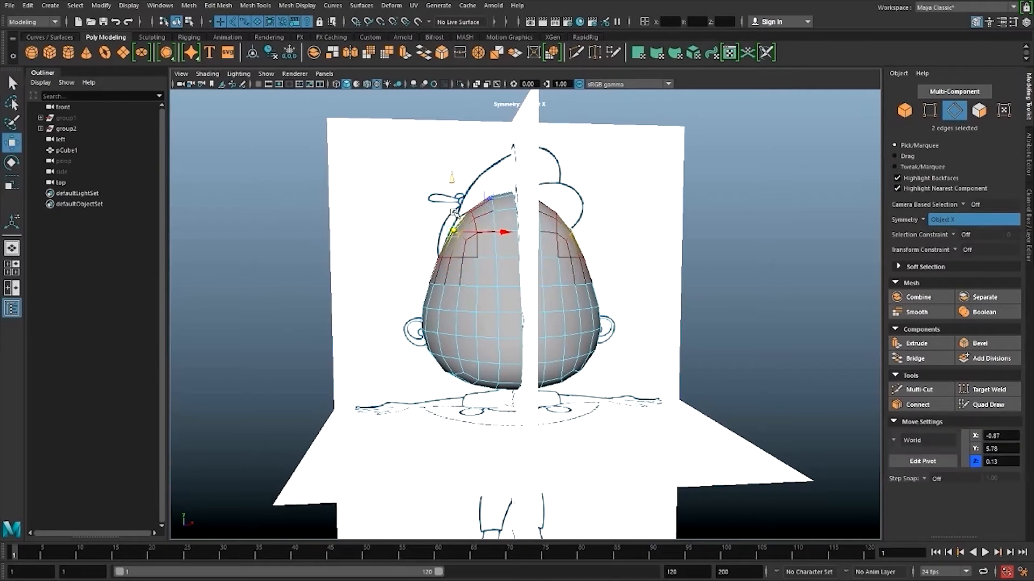
{"action": "left_click_drag", "start_coordinate": [453, 212], "coordinate": [565, 274]}
{"action": "left_click", "coordinate": [547, 264]}
{"action": "left_click_drag", "start_coordinate": [510, 250], "coordinate": [608, 253]}
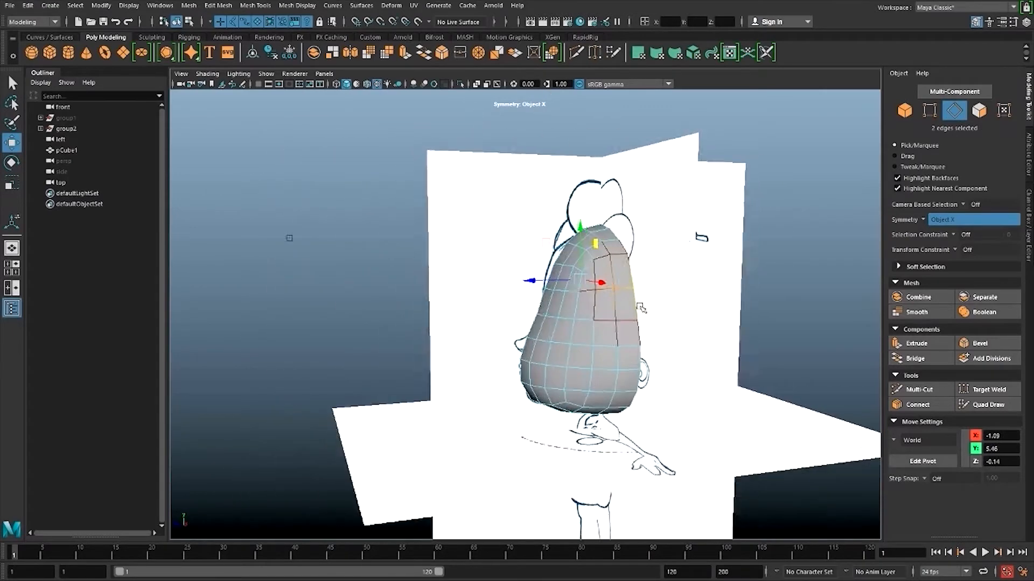
- Move the upper forehead edges beside the centre line in Y and Z with soft selection, to about Y 5.81, Z 0.87
{"action": "left_click_drag", "start_coordinate": [288, 238], "coordinate": [399, 307], "text": "alt"}
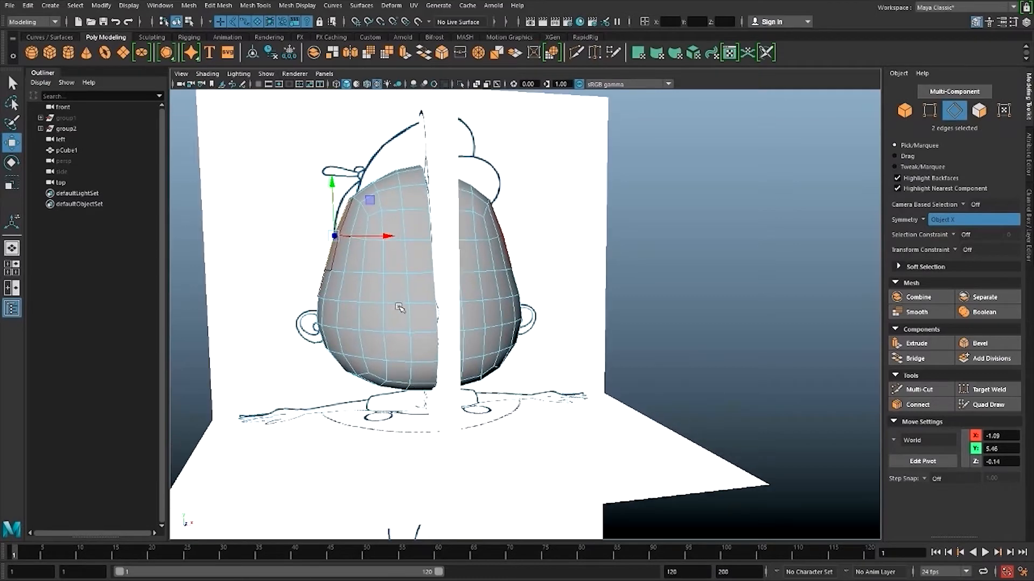
{"action": "left_click_drag", "start_coordinate": [436, 381], "coordinate": [667, 326], "text": "alt"}
{"action": "left_click", "coordinate": [626, 303]}
{"action": "left_click", "coordinate": [626, 208]}
{"action": "left_click_drag", "start_coordinate": [626, 208], "coordinate": [722, 223], "text": "alt"}
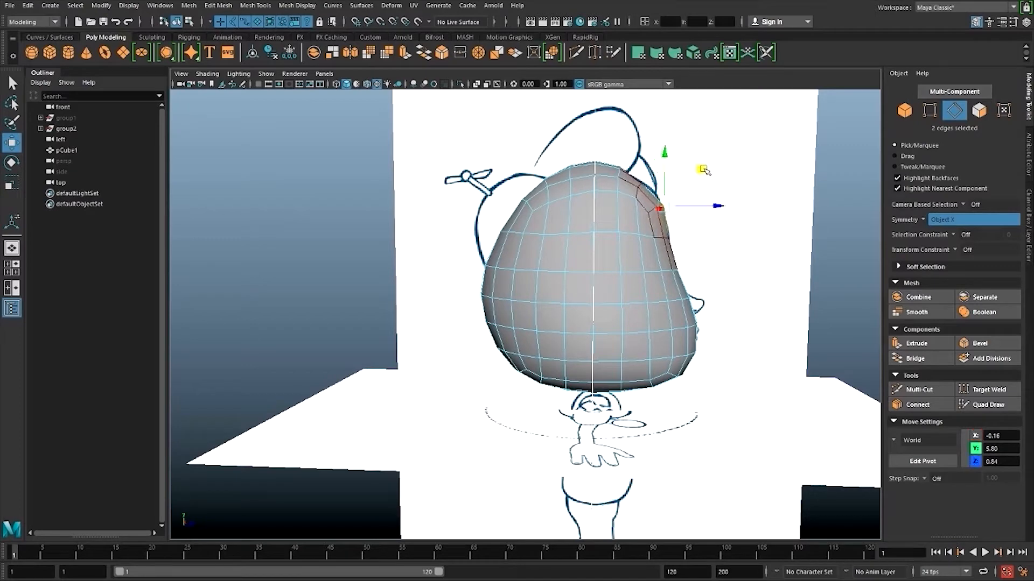
{"action": "left_click_drag", "start_coordinate": [697, 171], "coordinate": [680, 253], "text": "alt"}
{"action": "key", "text": "b"}
{"action": "key", "text": "bracketleft"}
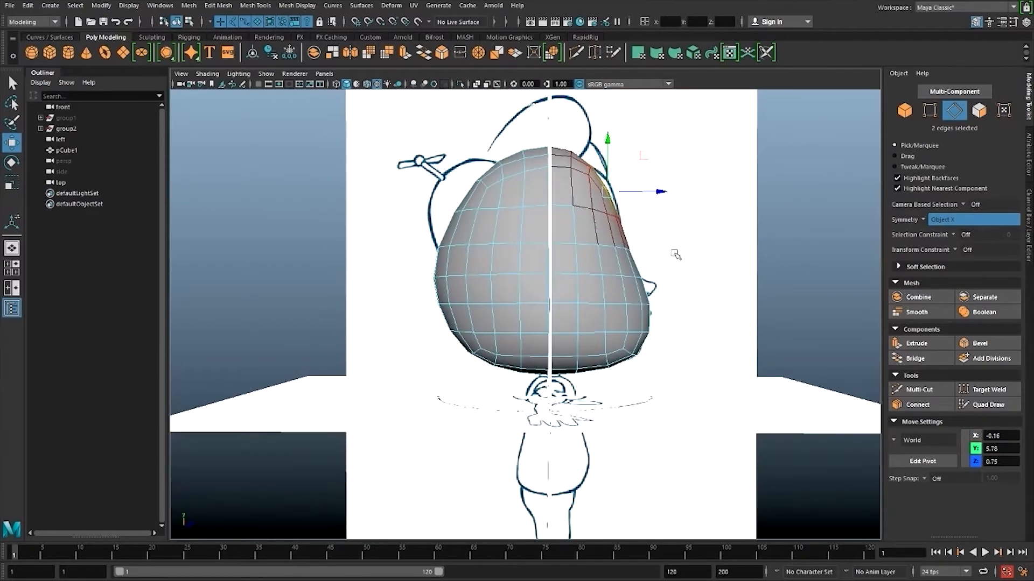
{"action": "left_click_drag", "start_coordinate": [648, 159], "coordinate": [514, 345]}
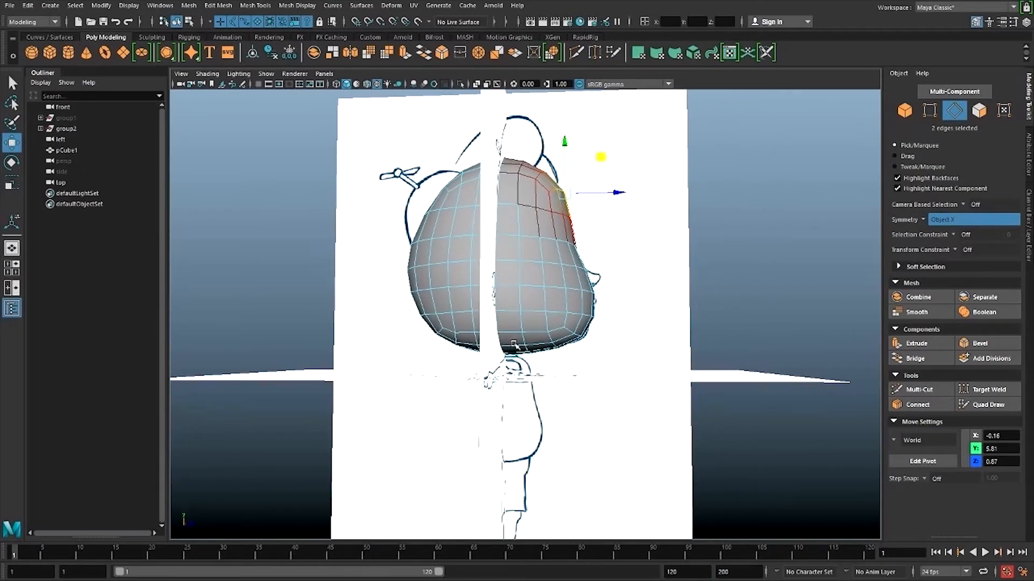
- Adjust the underside edges of the head vertically with soft selection, to about Y 3.63
{"action": "left_click", "coordinate": [511, 353]}
{"action": "left_click_drag", "start_coordinate": [609, 351], "coordinate": [526, 353], "text": "alt"}
{"action": "key", "text": "b"}
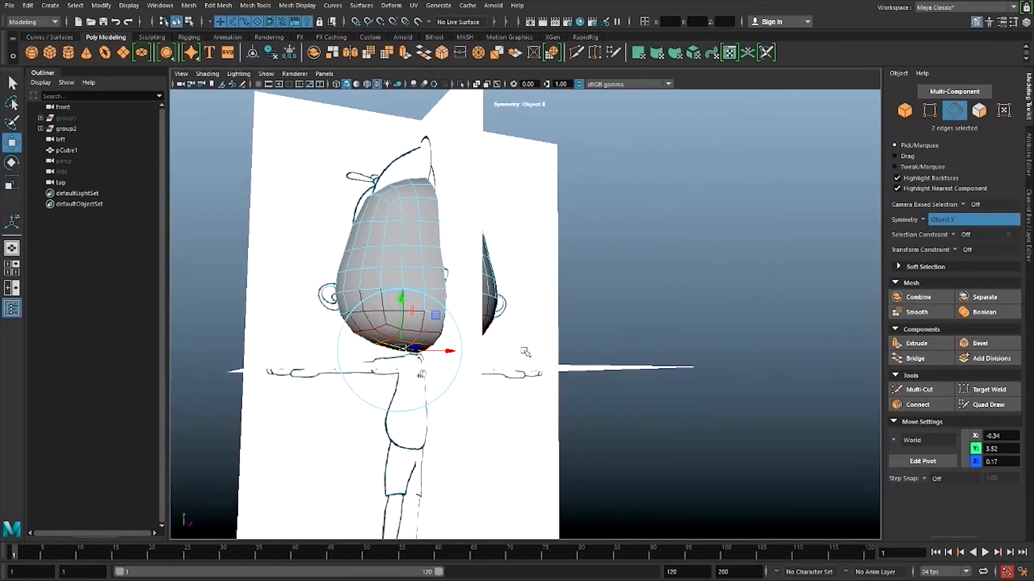
{"action": "left_click_drag", "start_coordinate": [402, 319], "coordinate": [417, 336]}
{"action": "left_click", "coordinate": [357, 334]}
{"action": "left_click", "coordinate": [365, 306]}
{"action": "left_click", "coordinate": [393, 321]}
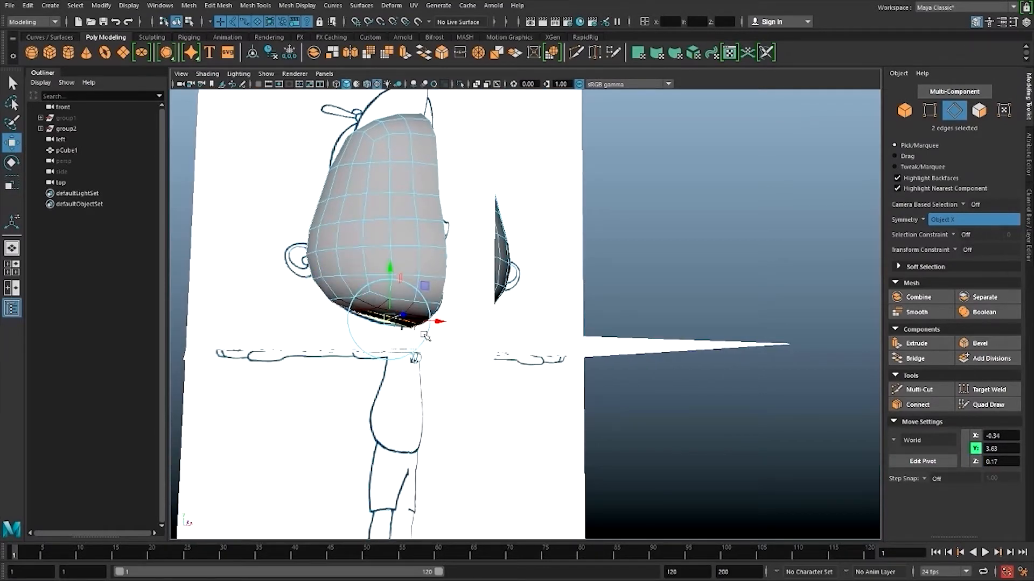
{"action": "left_click_drag", "start_coordinate": [390, 291], "coordinate": [390, 297]}
- Return the head to object mode and frame it in the front view
{"action": "left_click_drag", "start_coordinate": [396, 300], "coordinate": [498, 344], "text": "alt"}
{"action": "middle_click_drag", "start_coordinate": [488, 304], "coordinate": [491, 347], "text": "alt"}
{"action": "right_click_drag", "start_coordinate": [495, 287], "coordinate": [544, 274]}
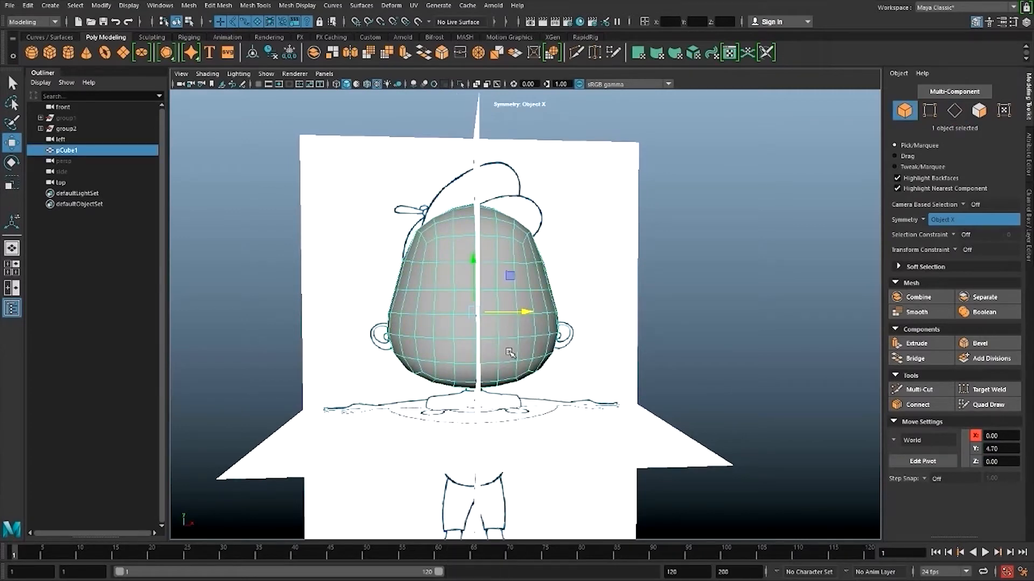
{"action": "mouse_move", "coordinate": [509, 353]}
{"action": "left_mouse_down", "text": "alt"}
{"action": "mouse_move", "coordinate": [513, 330]}
{"action": "mouse_move", "coordinate": [514, 356]}
{"action": "left_mouse_up", "text": "alt"}
{"action": "key", "text": "space"}
{"action": "key", "text": "f"}
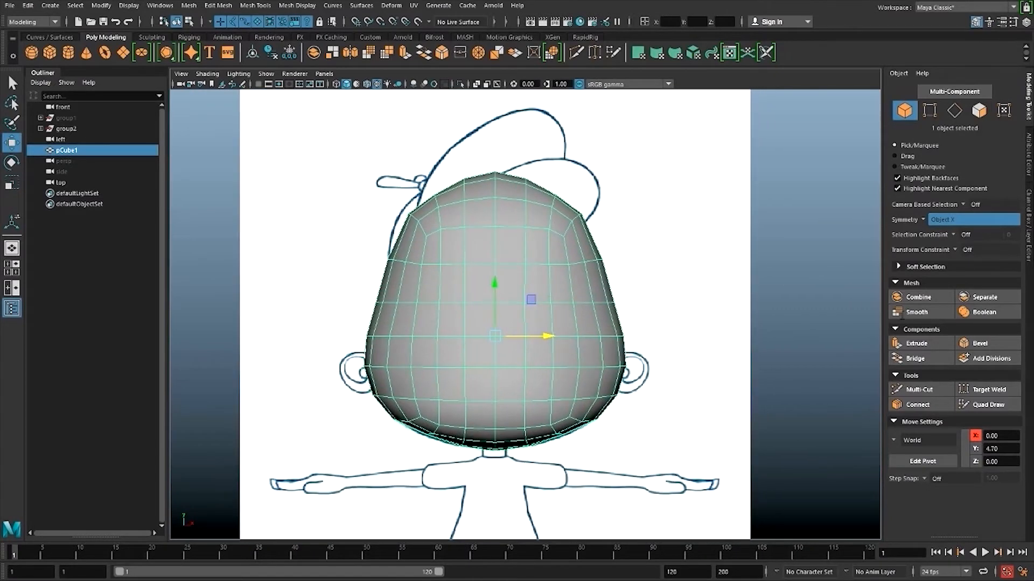
- Set the transform constraint to Edge Slide and display the head as wireframe over the face drawing
{"action": "left_click", "coordinate": [955, 249]}
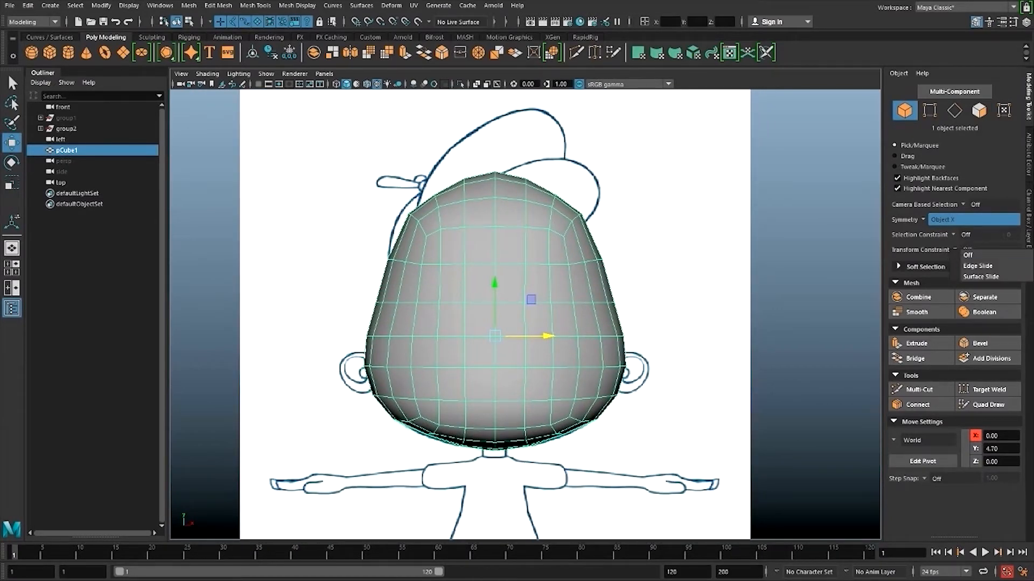
{"action": "left_click", "coordinate": [985, 268]}
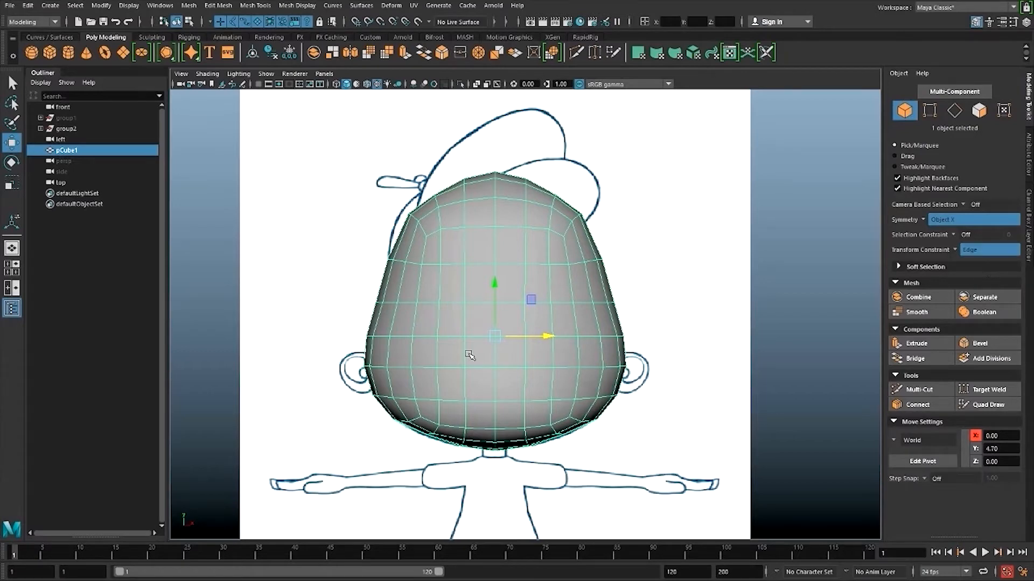
{"action": "left_click", "coordinate": [955, 250]}
{"action": "left_click", "coordinate": [968, 267]}
{"action": "scroll", "coordinate": [469, 283], "scroll_direction": "up", "scroll_amount": 1}
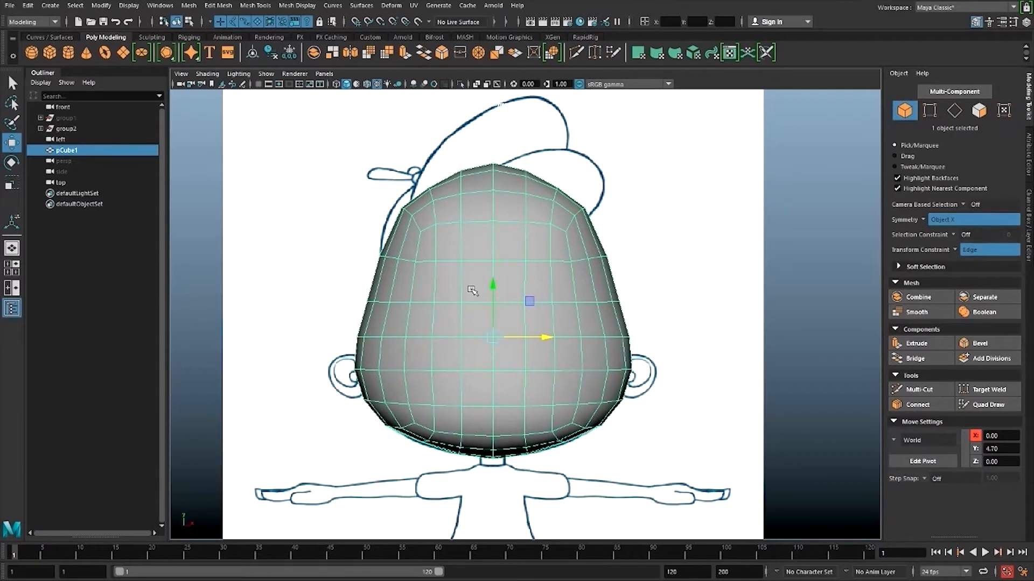
{"action": "key", "text": "4"}
{"action": "scroll", "coordinate": [494, 317], "scroll_direction": "up", "scroll_amount": 3}
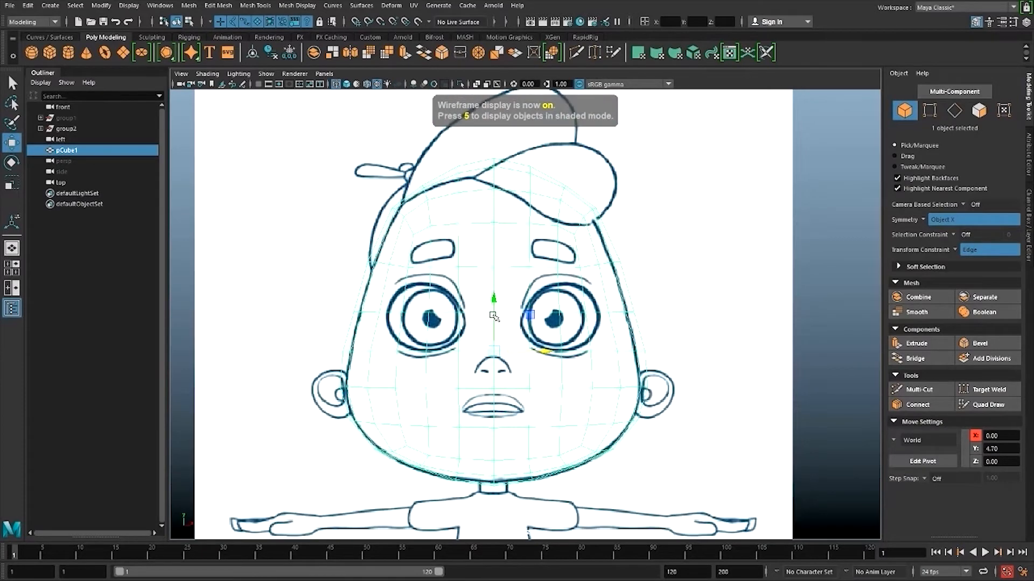
- Try selecting the faces around both eyes, from the nose bridge out to the temples and down to the cheeks
{"action": "right_click_drag", "start_coordinate": [448, 316], "coordinate": [448, 318]}
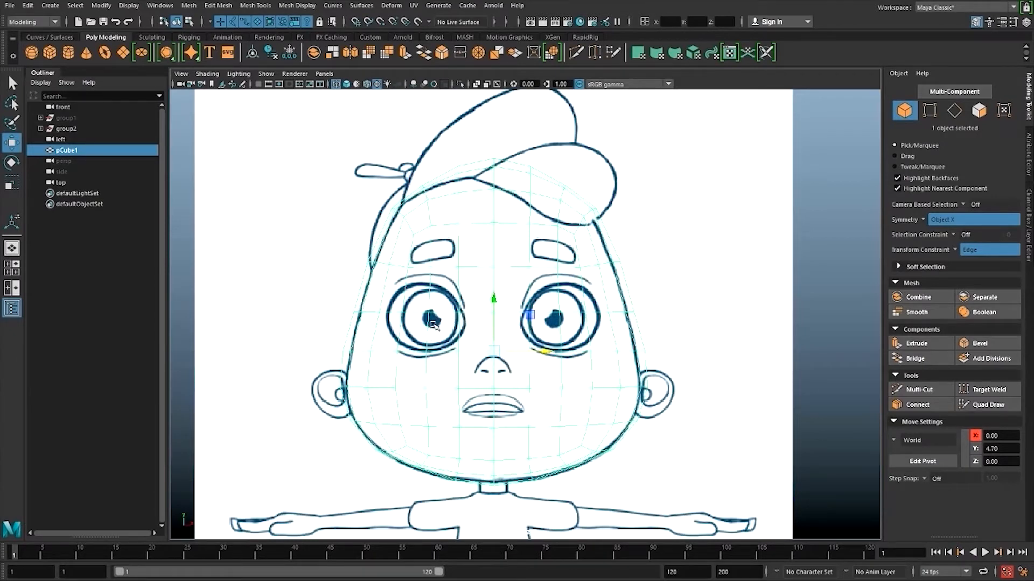
{"action": "right_click_drag", "start_coordinate": [459, 315], "coordinate": [455, 337]}
{"action": "left_click", "coordinate": [473, 329]}
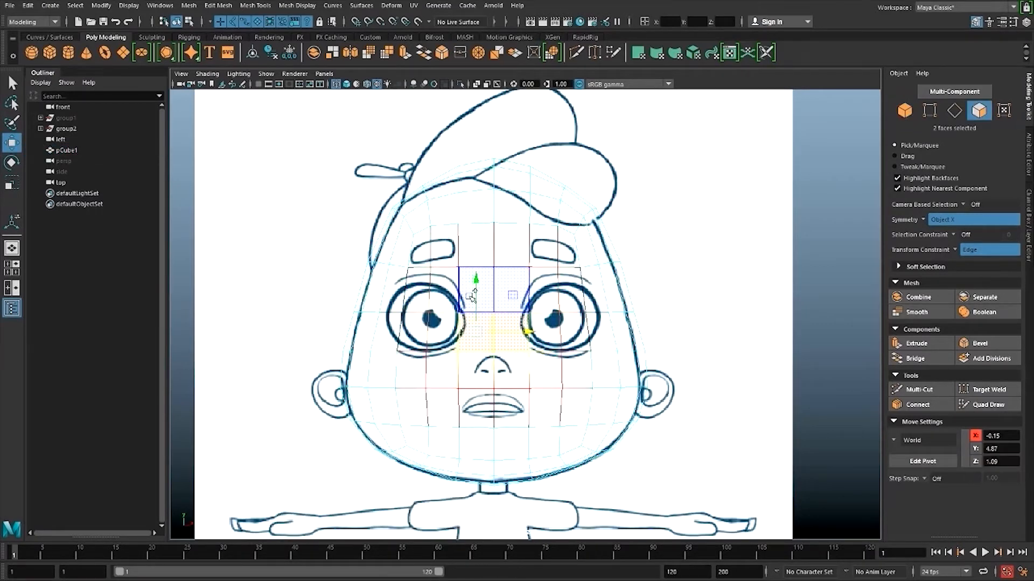
{"action": "left_click", "coordinate": [472, 294], "text": "shift"}
{"action": "left_click", "coordinate": [445, 291], "text": "shift"}
{"action": "left_click", "coordinate": [418, 291], "text": "shift"}
{"action": "left_click", "coordinate": [395, 293], "text": "shift"}
{"action": "left_click", "coordinate": [388, 331], "text": "shift"}
{"action": "left_click", "coordinate": [384, 366], "text": "shift"}
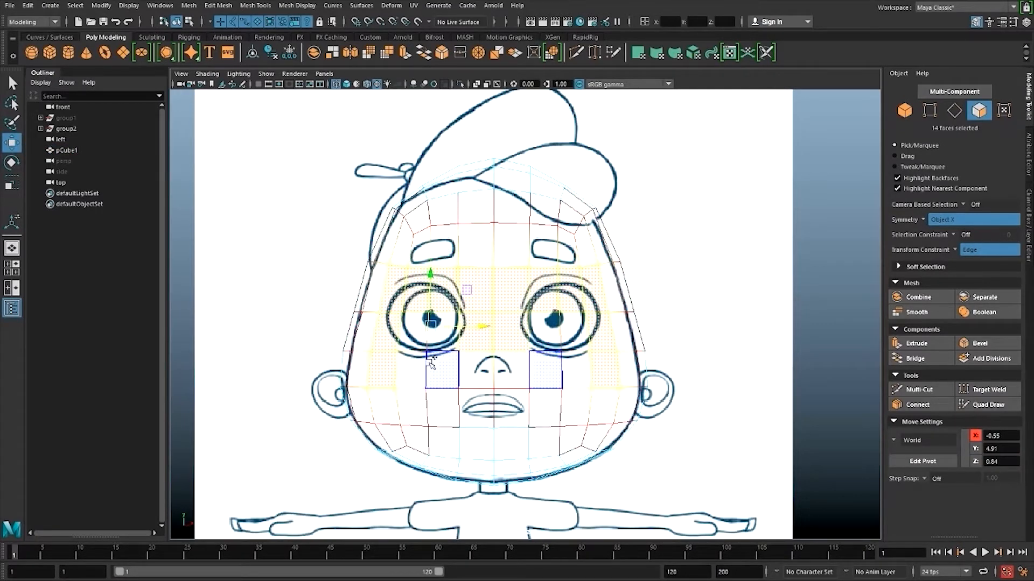
{"action": "double_click", "coordinate": [432, 364], "text": "shift"}
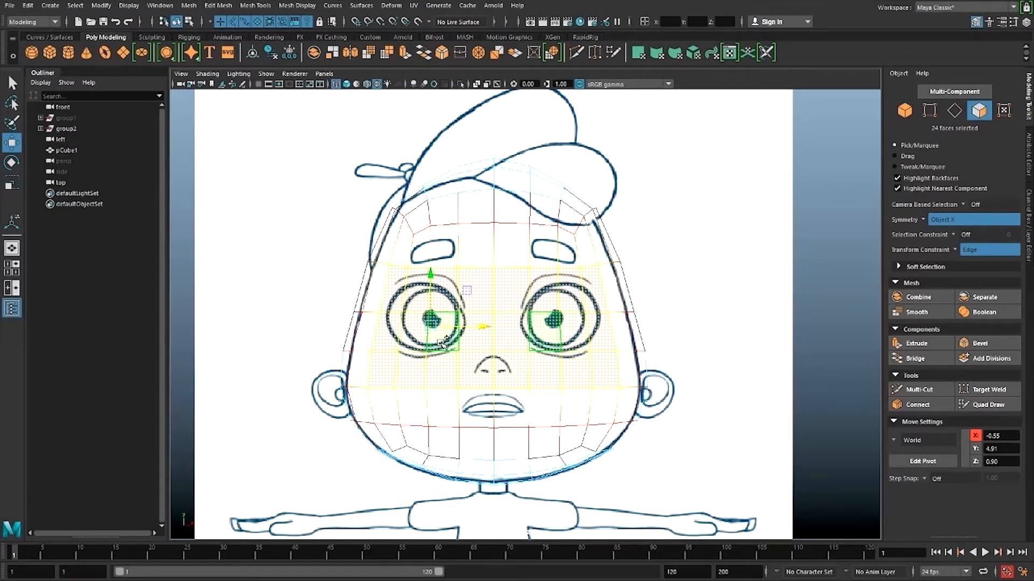
- Insert a vertical edge loop on each side of the face's centre line with Multi-Cut
{"action": "left_click", "coordinate": [486, 375]}
{"action": "left_click", "coordinate": [486, 409]}
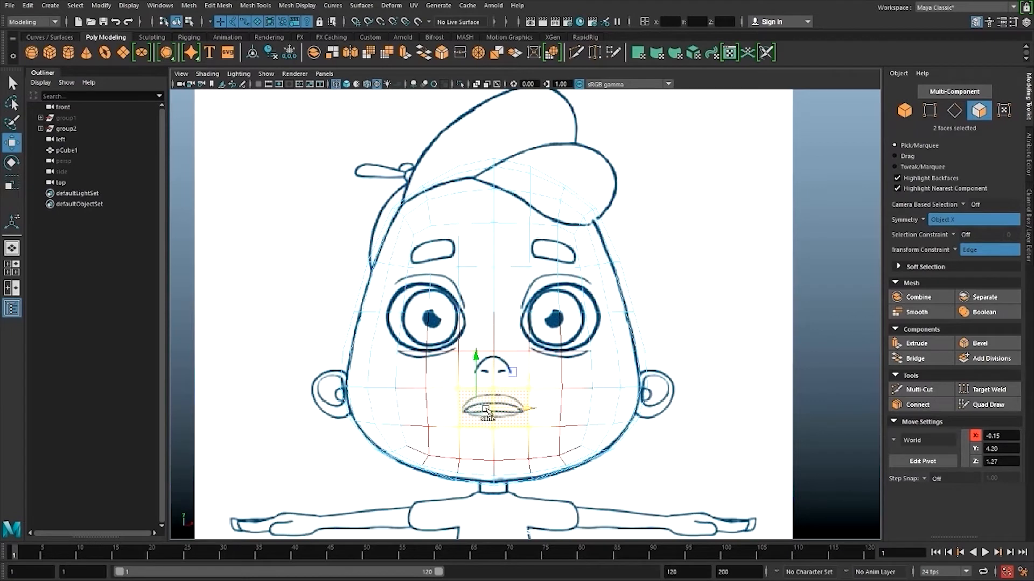
{"action": "left_click", "coordinate": [918, 389]}
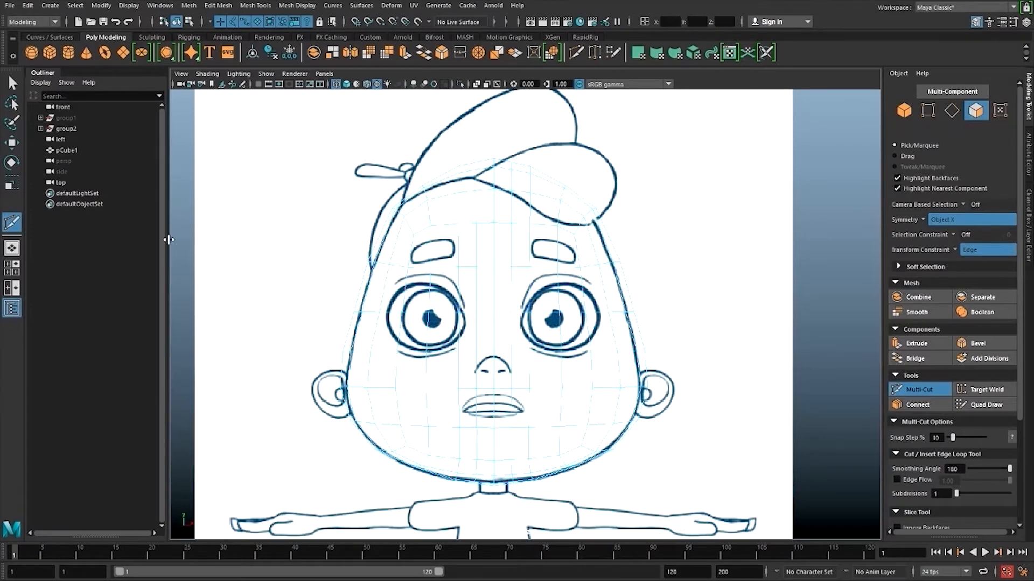
{"action": "left_click", "coordinate": [12, 83]}
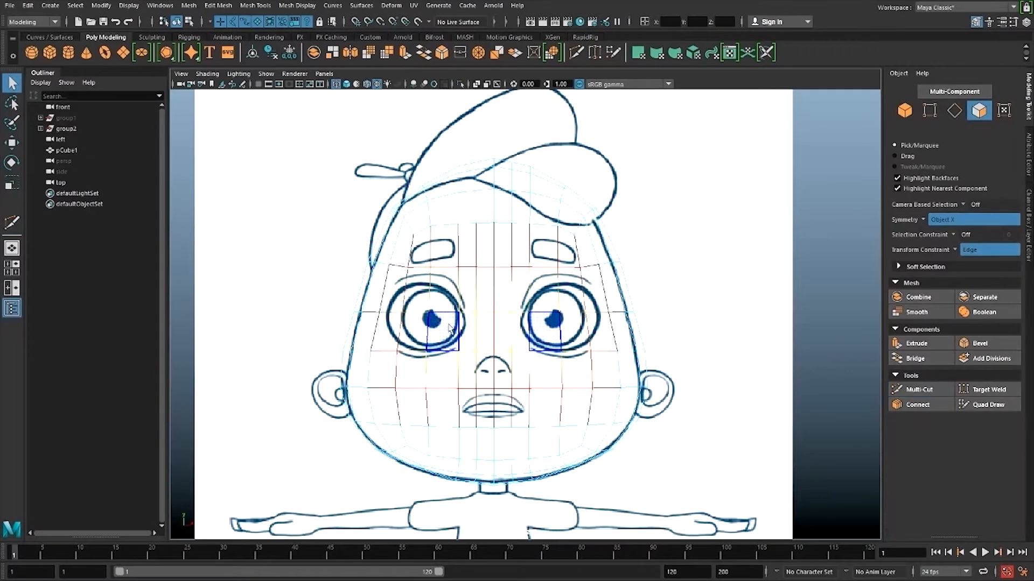
- Try selecting the two rows of faces over each eye, leaving the new centre strip unselected
{"action": "left_click_drag", "start_coordinate": [432, 270], "coordinate": [449, 295]}
{"action": "left_click", "coordinate": [448, 295], "text": "shift"}
{"action": "left_click", "coordinate": [417, 292], "text": "shift"}
{"action": "left_click", "coordinate": [394, 292], "text": "shift"}
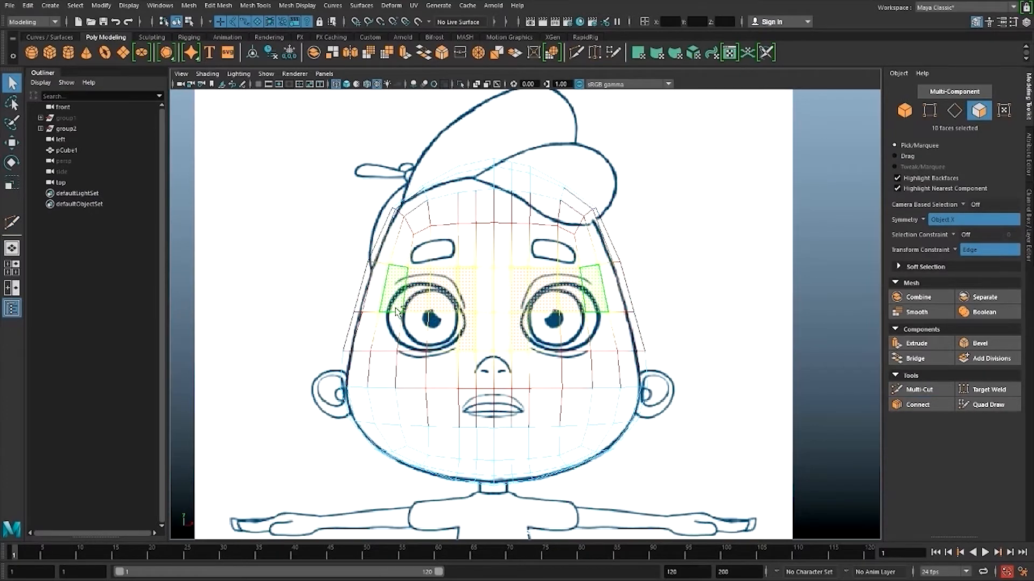
{"action": "left_click", "coordinate": [387, 329], "text": "shift"}
{"action": "left_click", "coordinate": [413, 331], "text": "shift"}
{"action": "left_click", "coordinate": [444, 330], "text": "shift"}
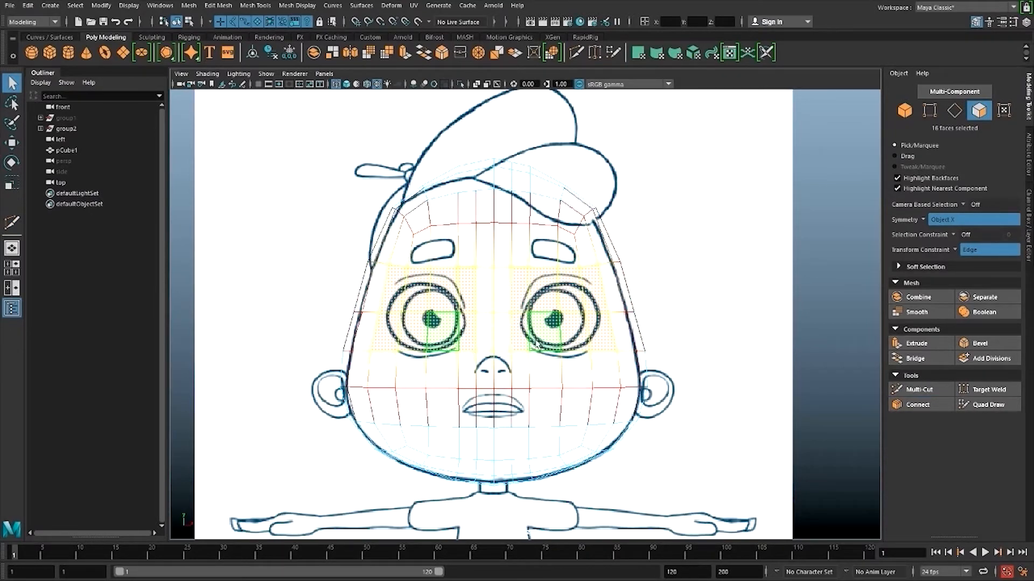
{"action": "right_click", "coordinate": [472, 343]}
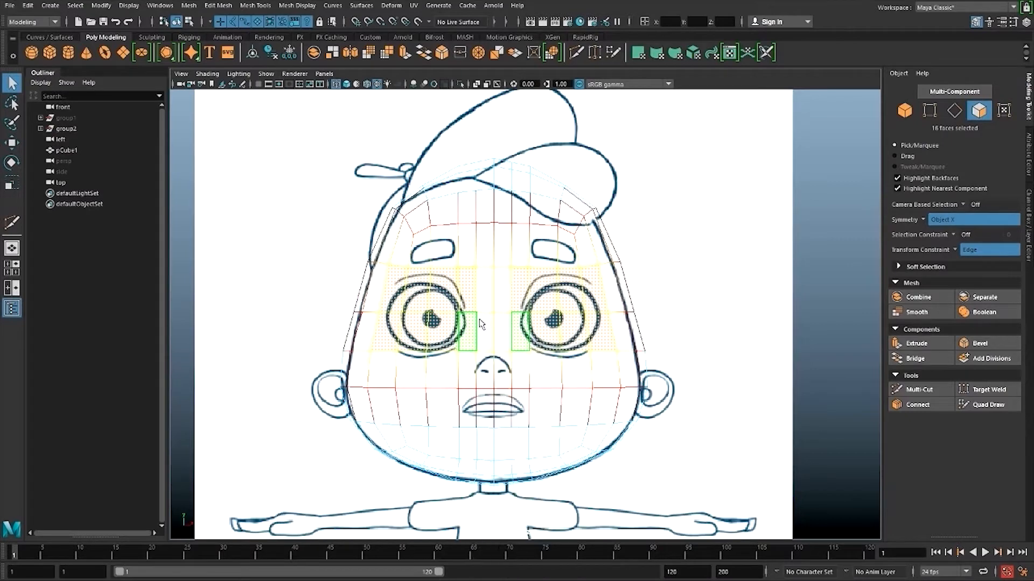
- Slide the horizontal edge loop below the eyes down to the lower eyelid line, at about Y 4.71
{"action": "right_click", "coordinate": [492, 311]}
{"action": "right_click_drag", "start_coordinate": [493, 313], "coordinate": [492, 281]}
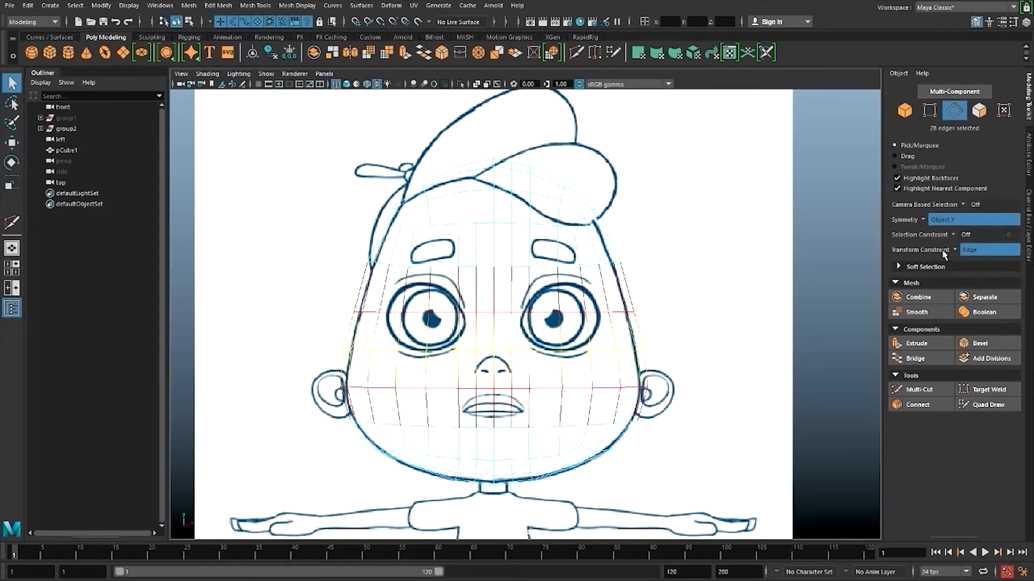
{"action": "key", "text": "w"}
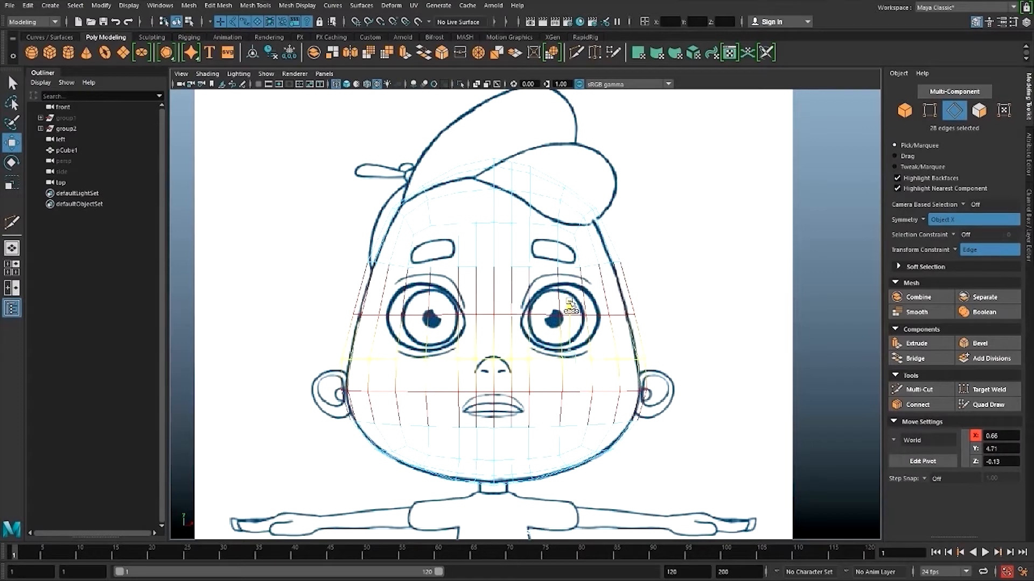
{"action": "left_click_drag", "start_coordinate": [570, 301], "coordinate": [569, 300]}
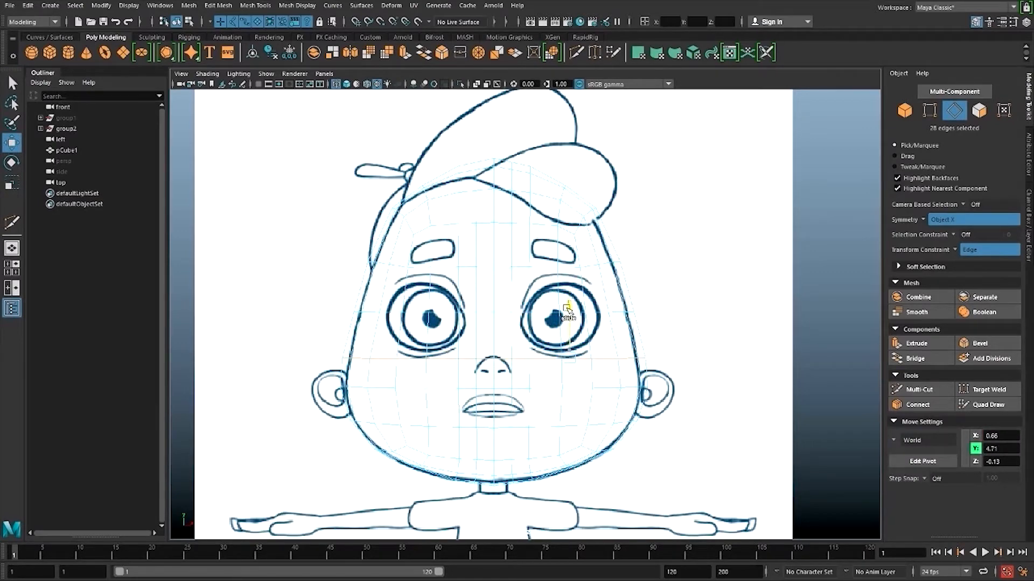
- Select the 16 faces covering both eyes, eight on each side of the nose bridge
{"action": "left_click_drag", "start_coordinate": [451, 318], "coordinate": [459, 318], "text": "alt"}
{"action": "right_click_drag", "start_coordinate": [462, 313], "coordinate": [462, 341]}
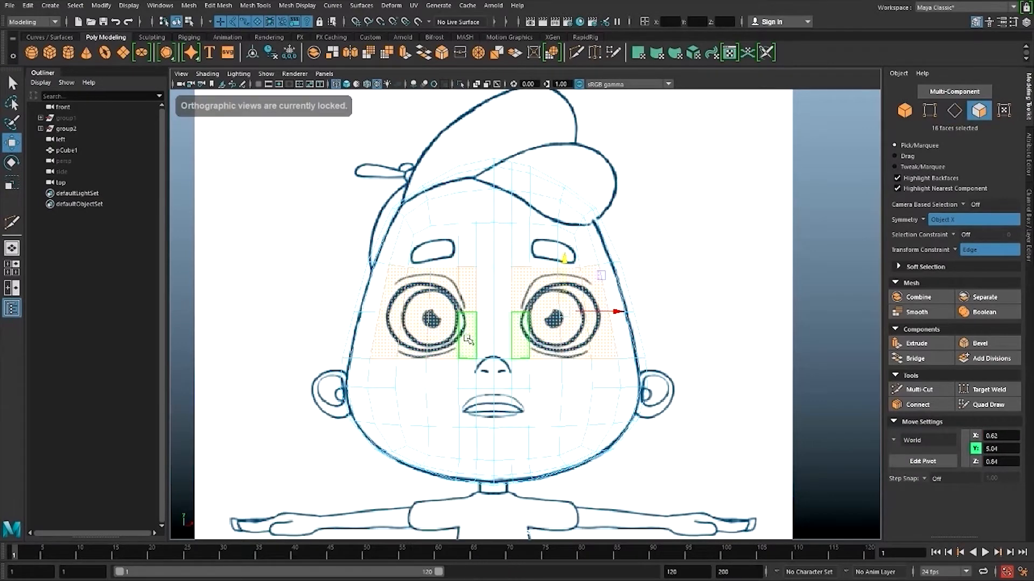
{"action": "left_click", "coordinate": [467, 338]}
{"action": "left_click", "coordinate": [448, 340], "text": "shift"}
{"action": "left_click", "coordinate": [413, 338], "text": "shift"}
{"action": "left_click", "coordinate": [386, 333], "text": "shift"}
{"action": "left_click", "coordinate": [399, 297], "text": "shift"}
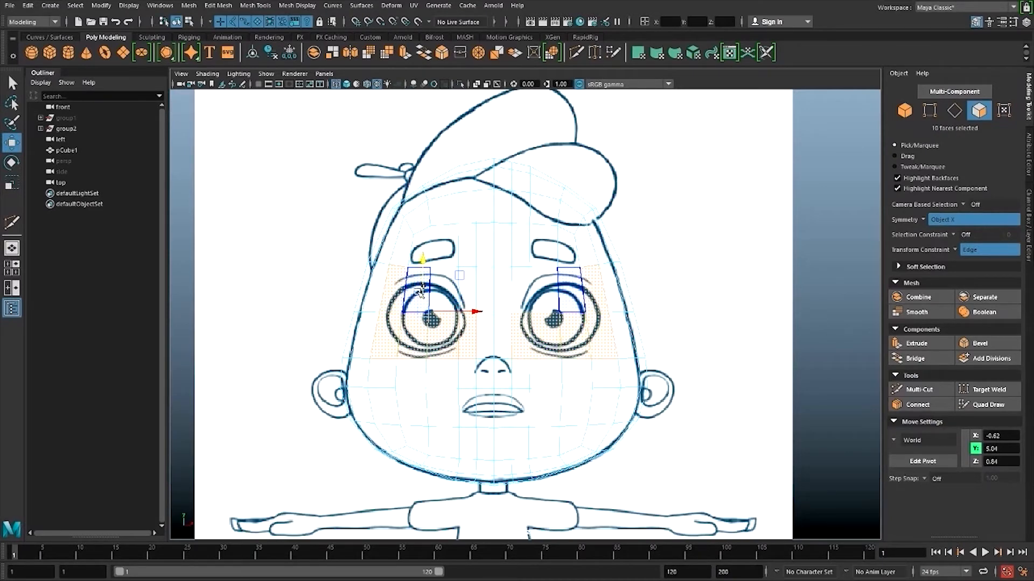
{"action": "left_click", "coordinate": [418, 294], "text": "shift"}
{"action": "left_click", "coordinate": [440, 296], "text": "shift"}
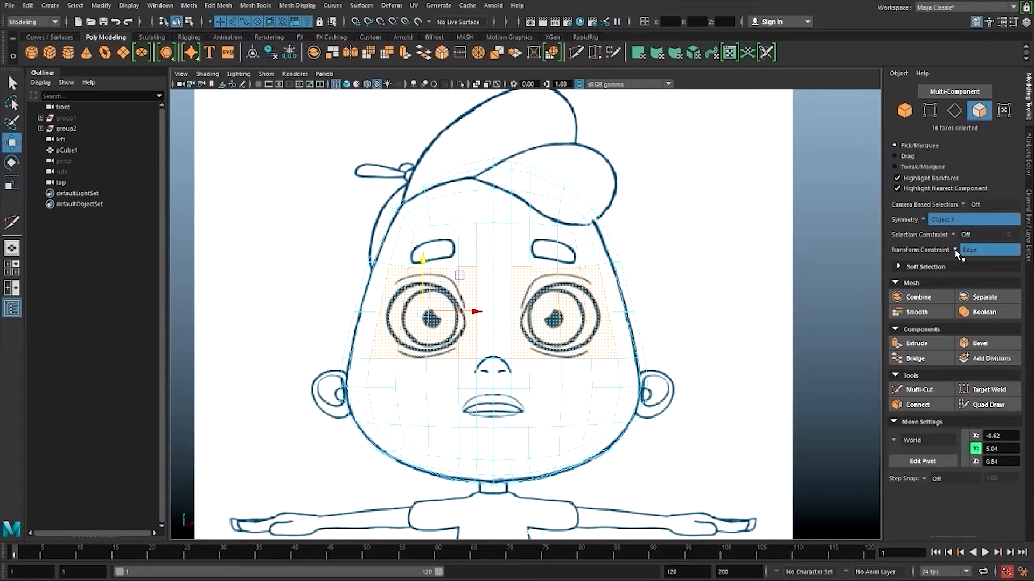
- Extrude the 16 selected eye faces and, with the transform constraint off, scale them inward to form an inset around each eye
{"action": "key", "text": "ctrl+e"}
{"action": "key", "text": "r"}
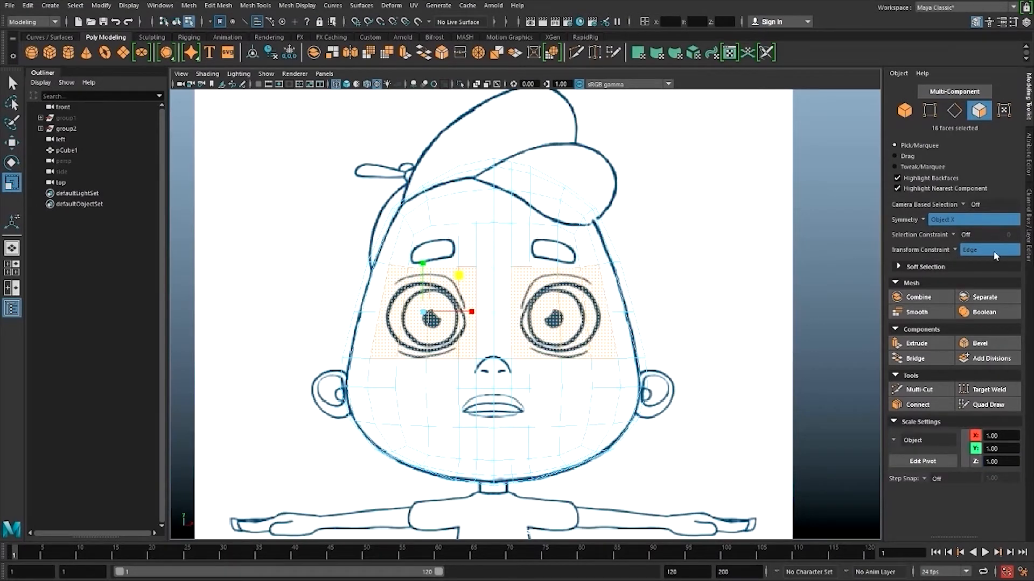
{"action": "left_click", "coordinate": [957, 250]}
{"action": "left_click", "coordinate": [974, 262]}
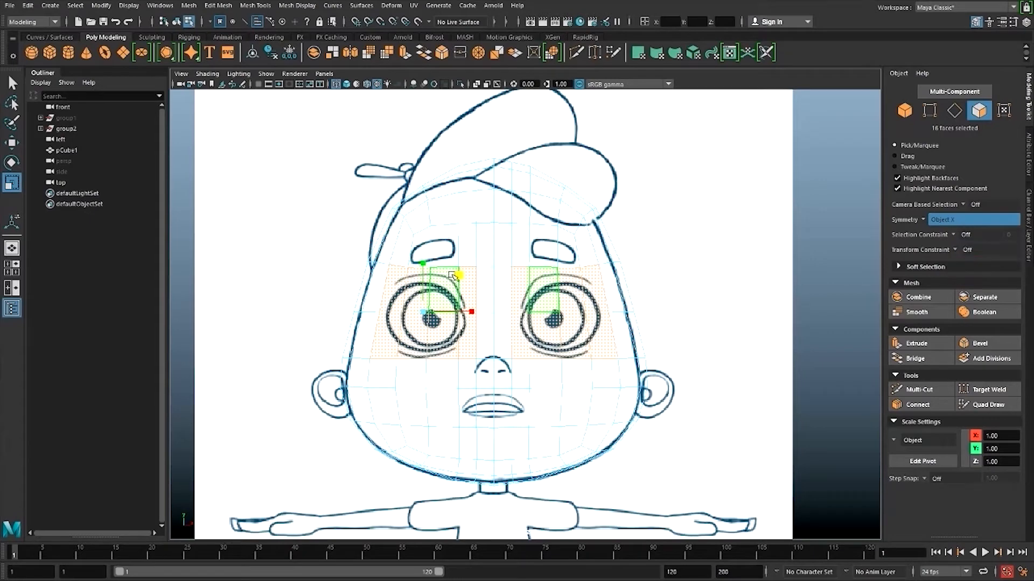
{"action": "left_click_drag", "start_coordinate": [459, 276], "coordinate": [597, 339]}
{"action": "key", "text": "space"}
{"action": "right_click_drag", "start_coordinate": [597, 340], "coordinate": [623, 369], "text": "alt"}
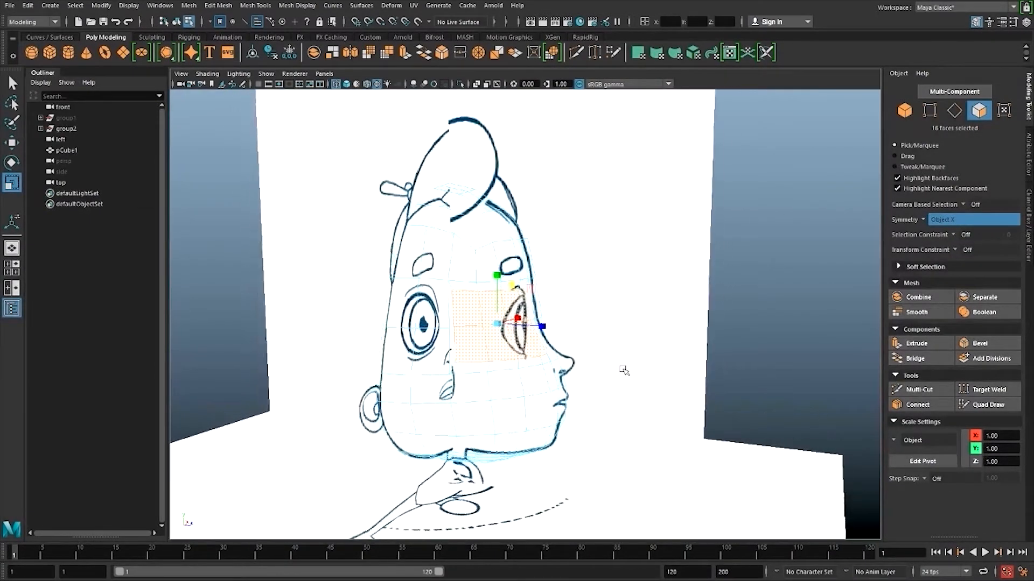
- Set the transform constraint to edge slide and shift the inset's corner vertices to round each eye loop toward the drawn eye circle
{"action": "left_click", "coordinate": [956, 250]}
{"action": "left_click", "coordinate": [969, 268]}
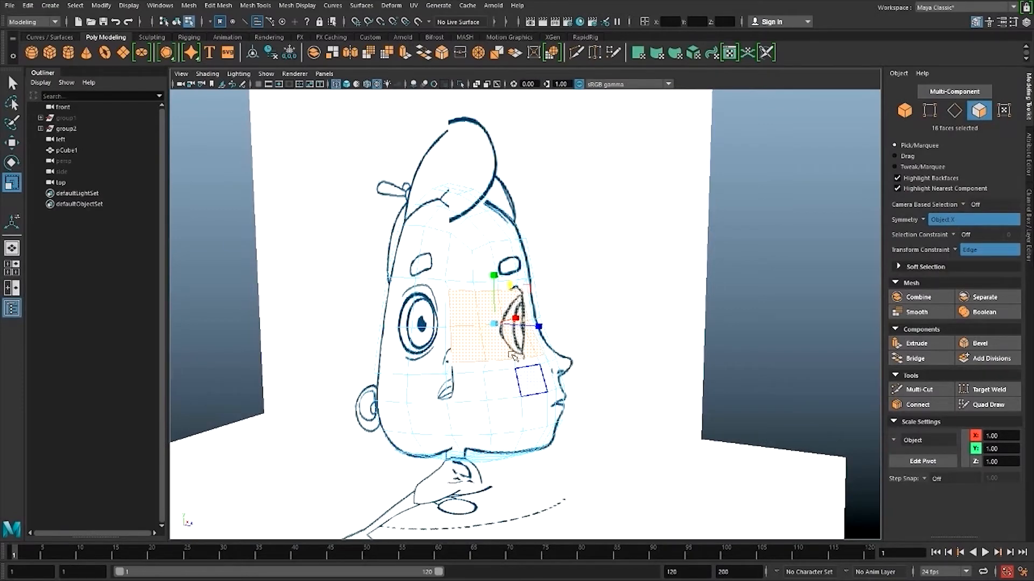
{"action": "left_click_drag", "start_coordinate": [530, 380], "coordinate": [445, 347], "text": "alt"}
{"action": "key", "text": "space"}
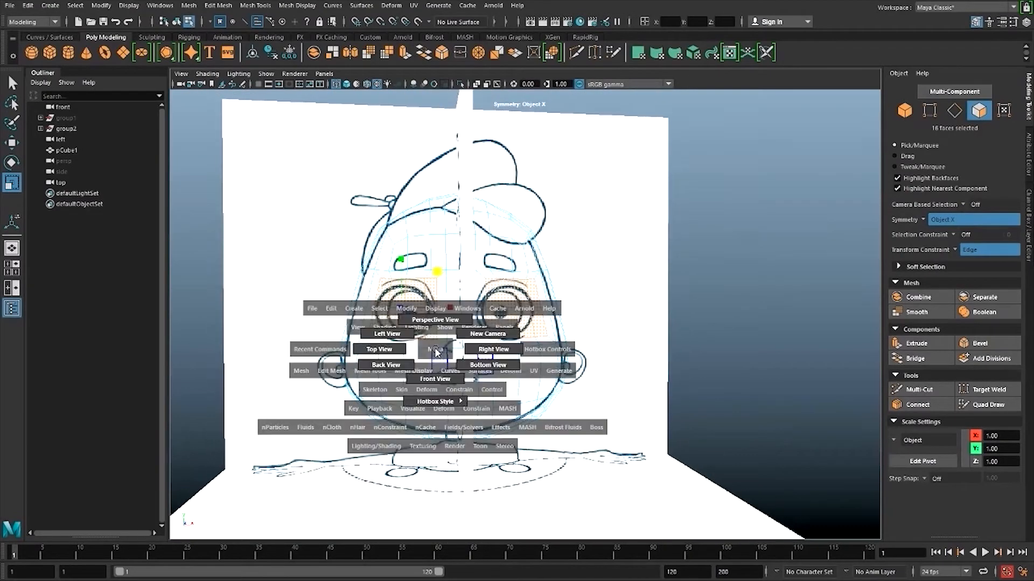
{"action": "left_click", "coordinate": [435, 379]}
{"action": "scroll", "coordinate": [454, 323], "scroll_direction": "up", "scroll_amount": 5}
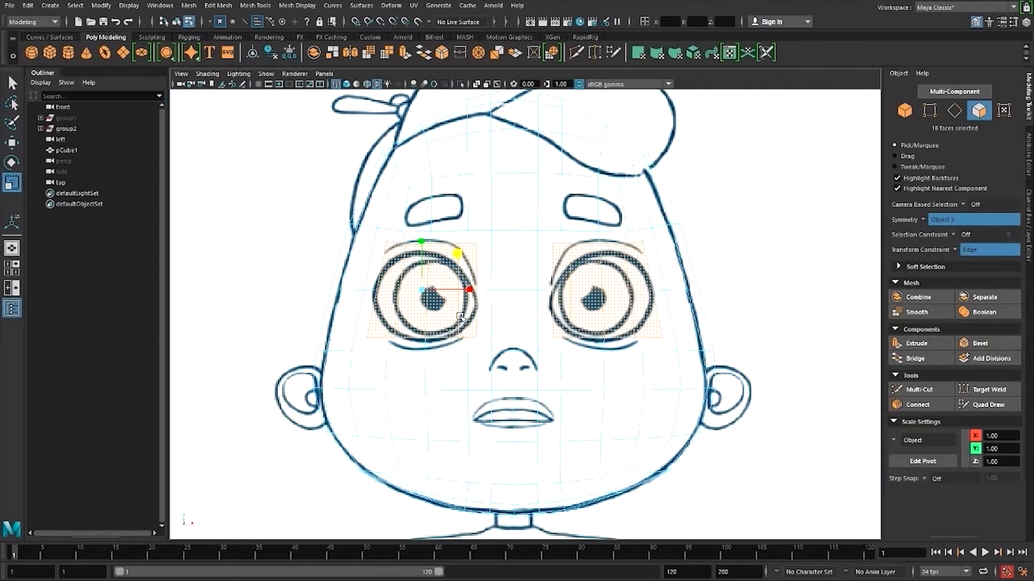
{"action": "scroll", "coordinate": [461, 316], "scroll_direction": "up", "scroll_amount": 1}
{"action": "right_click", "coordinate": [463, 313]}
{"action": "left_click", "coordinate": [455, 299]}
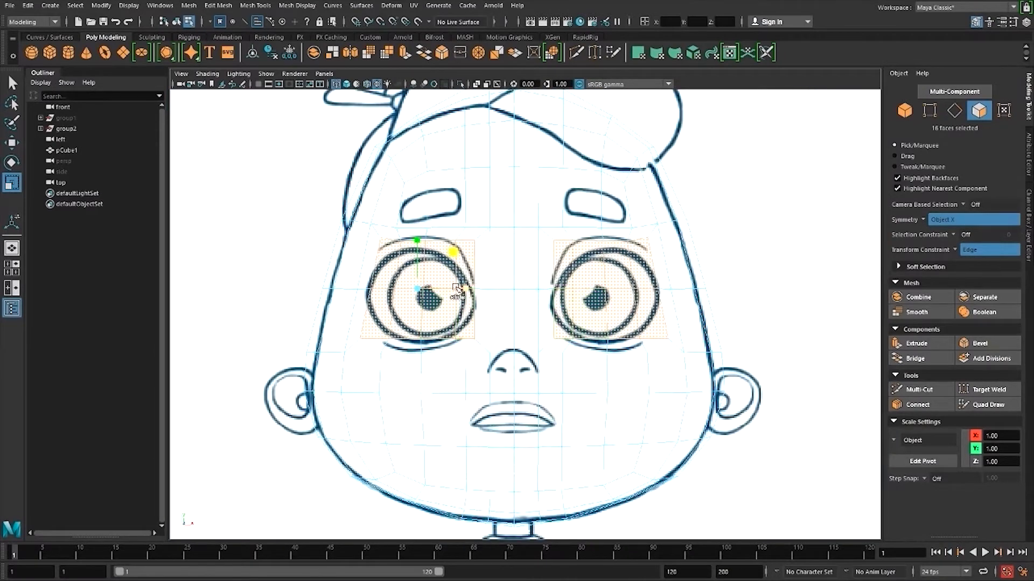
{"action": "right_click_drag", "start_coordinate": [381, 237], "coordinate": [338, 242]}
{"action": "left_click", "coordinate": [379, 241]}
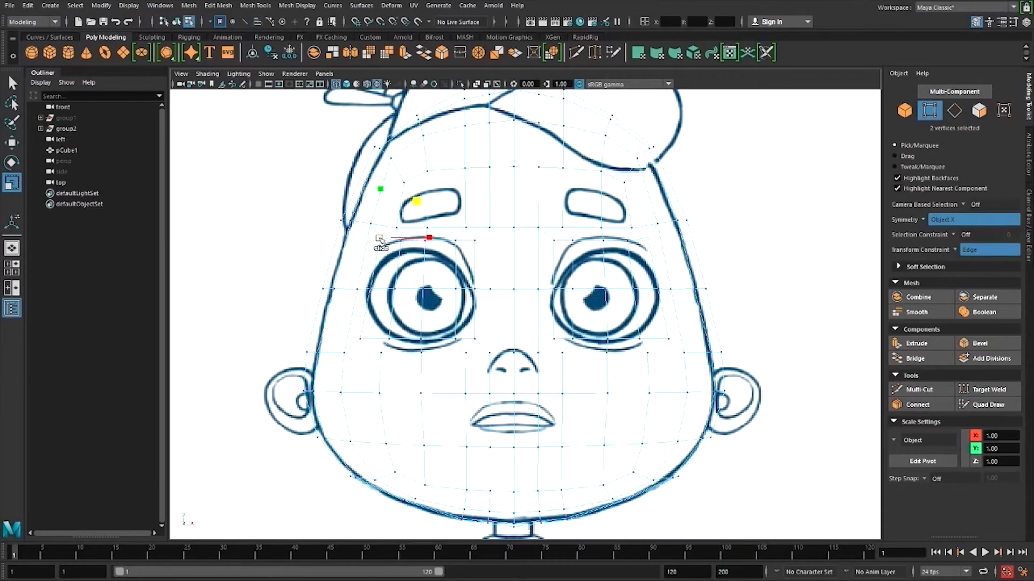
{"action": "key", "text": "w"}
{"action": "mouse_move", "coordinate": [412, 208]}
{"action": "left_mouse_down"}
{"action": "mouse_move", "coordinate": [425, 256]}
{"action": "mouse_move", "coordinate": [403, 250]}
{"action": "mouse_move", "coordinate": [472, 248]}
{"action": "mouse_move", "coordinate": [476, 277]}
{"action": "mouse_move", "coordinate": [460, 262]}
{"action": "mouse_move", "coordinate": [477, 294]}
{"action": "mouse_move", "coordinate": [476, 346]}
{"action": "mouse_move", "coordinate": [462, 317]}
{"action": "mouse_move", "coordinate": [455, 348]}
{"action": "mouse_move", "coordinate": [394, 336]}
{"action": "mouse_move", "coordinate": [372, 345]}
{"action": "mouse_move", "coordinate": [379, 291]}
{"action": "mouse_move", "coordinate": [344, 291]}
{"action": "mouse_move", "coordinate": [385, 295]}
{"action": "mouse_move", "coordinate": [385, 258]}
{"action": "mouse_move", "coordinate": [405, 253]}
{"action": "mouse_move", "coordinate": [476, 276]}
{"action": "mouse_move", "coordinate": [474, 290]}
{"action": "mouse_move", "coordinate": [489, 299]}
{"action": "mouse_move", "coordinate": [608, 334]}
{"action": "mouse_move", "coordinate": [462, 341]}
{"action": "mouse_move", "coordinate": [581, 337]}
{"action": "mouse_move", "coordinate": [560, 342]}
{"action": "mouse_move", "coordinate": [571, 349]}
{"action": "mouse_move", "coordinate": [599, 334]}
{"action": "mouse_move", "coordinate": [567, 317]}
{"action": "left_mouse_up"}
- Turn off the transform constraint and move the lower eye-loop vertices back in side view to follow the drawn eye contour
{"action": "key", "text": "space"}
{"action": "key", "text": "space"}
{"action": "middle_click_drag", "start_coordinate": [686, 356], "coordinate": [584, 324], "text": "alt"}
{"action": "scroll", "coordinate": [533, 352], "scroll_direction": "up", "scroll_amount": 6}
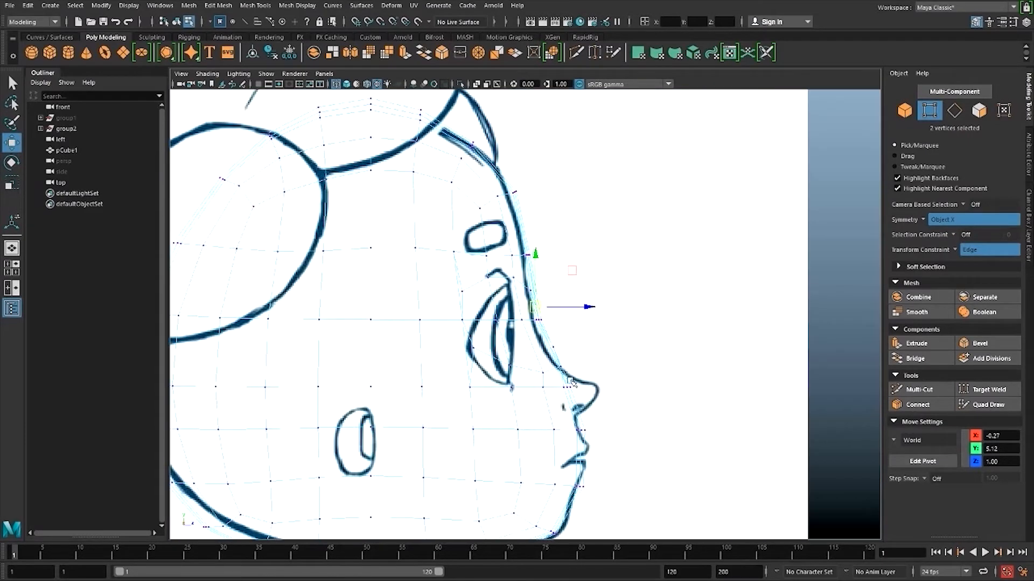
{"action": "left_click", "coordinate": [541, 374]}
{"action": "left_click", "coordinate": [954, 249]}
{"action": "left_click", "coordinate": [969, 255]}
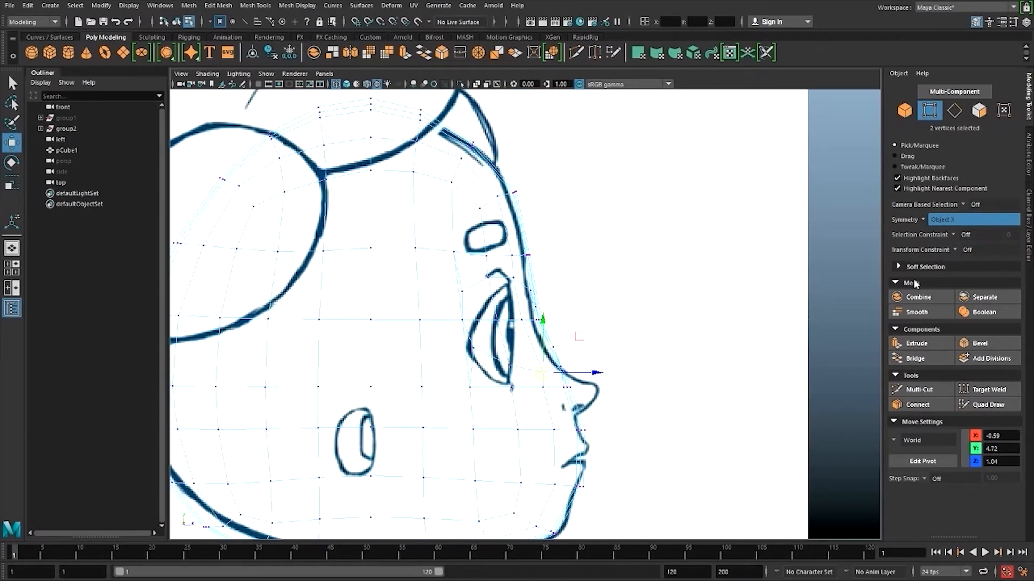
{"action": "left_click_drag", "start_coordinate": [558, 373], "coordinate": [531, 366]}
{"action": "left_click", "coordinate": [503, 366]}
{"action": "middle_click_drag", "start_coordinate": [477, 350], "coordinate": [466, 293]}
{"action": "left_click", "coordinate": [467, 288]}
- Move the outer, upper and inner eye-loop vertices back in side view to match the depth of the drawn eye
{"action": "left_click", "coordinate": [475, 322]}
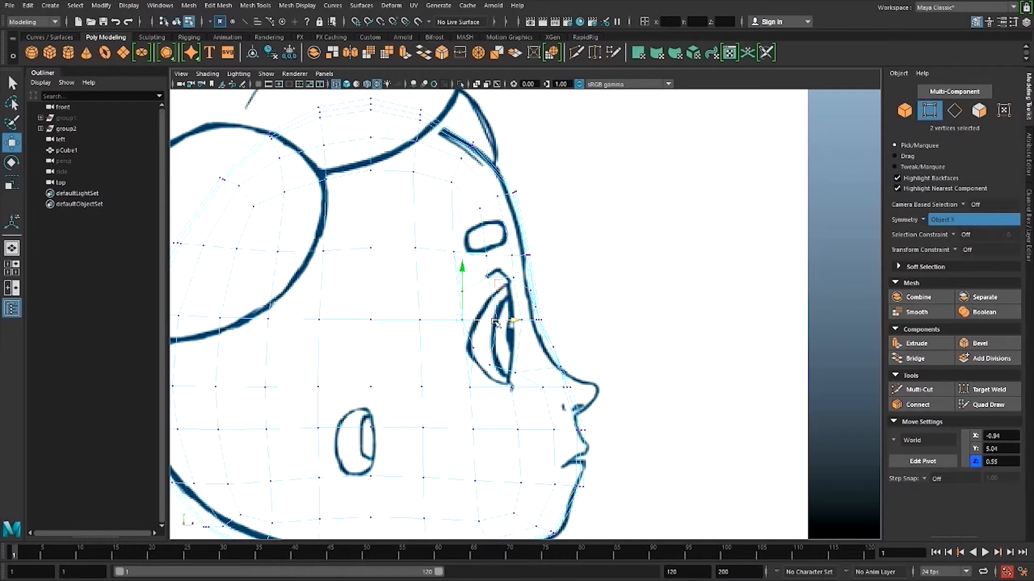
{"action": "left_click_drag", "start_coordinate": [495, 321], "coordinate": [502, 321]}
{"action": "middle_click_drag", "start_coordinate": [496, 323], "coordinate": [530, 288]}
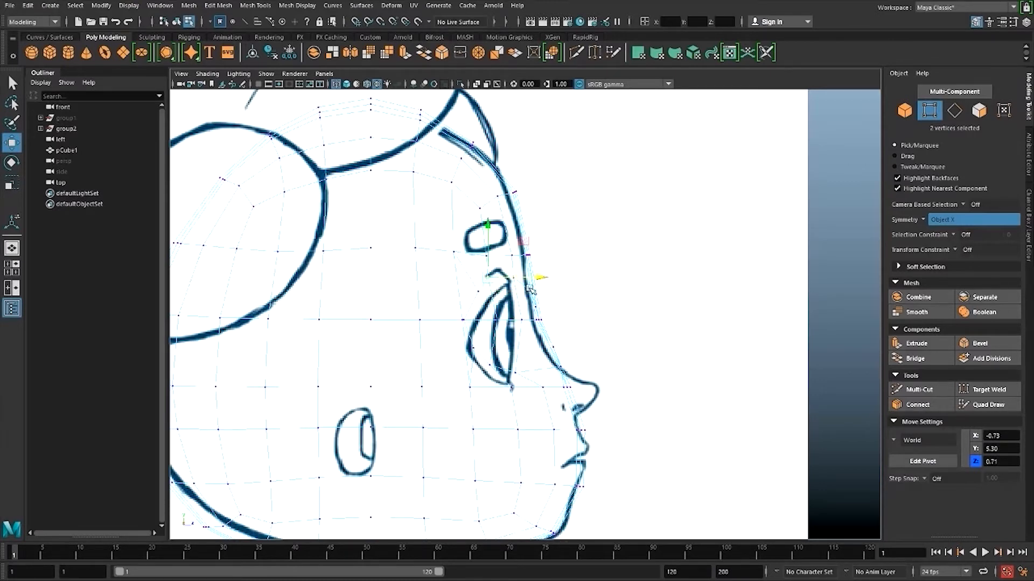
{"action": "left_click", "coordinate": [498, 326]}
{"action": "left_click_drag", "start_coordinate": [530, 322], "coordinate": [525, 322]}
{"action": "left_click", "coordinate": [513, 279]}
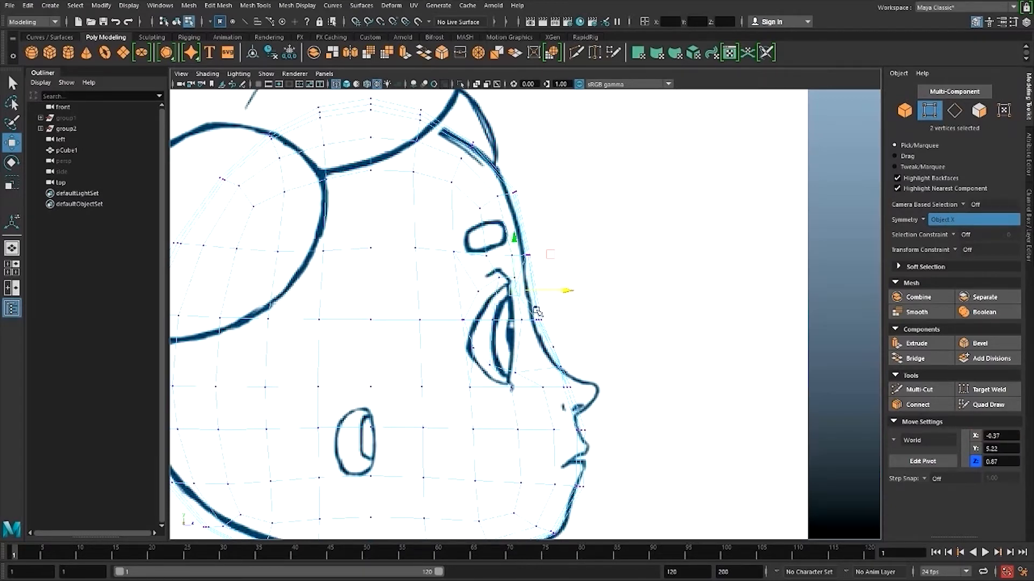
{"action": "left_click", "coordinate": [500, 279]}
{"action": "double_click", "coordinate": [479, 290], "text": "shift"}
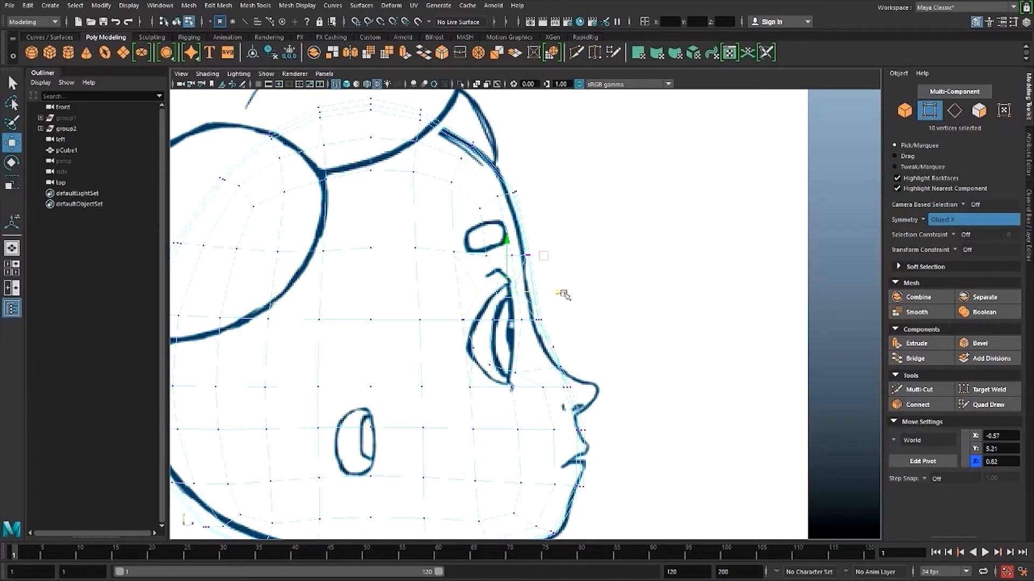
{"action": "left_click", "coordinate": [535, 310]}
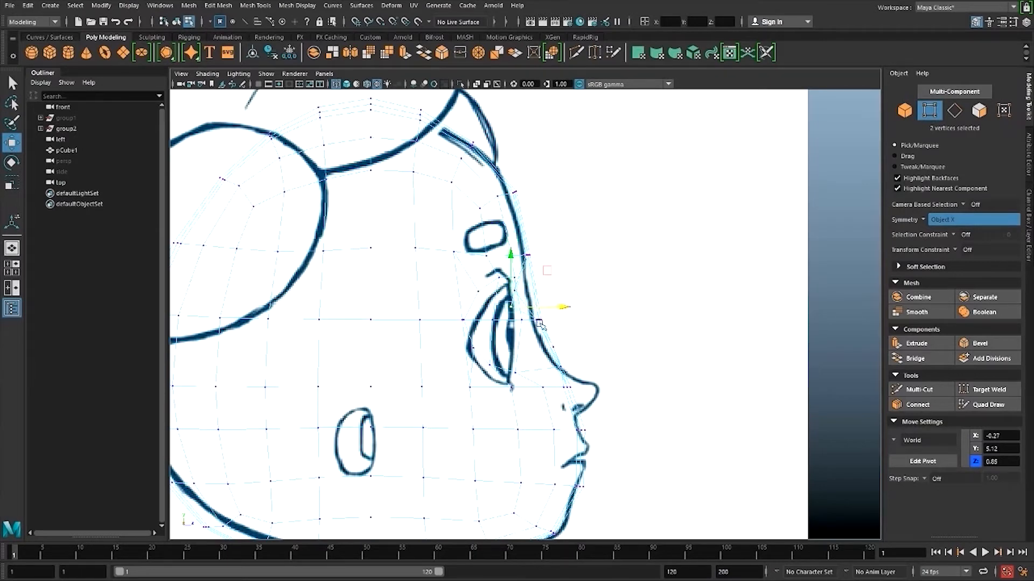
{"action": "left_click", "coordinate": [537, 323]}
- Select the six vertices of the horizontal row through the middle of both eyes and adjust their depth in perspective view
{"action": "key", "text": "space"}
{"action": "mouse_move", "coordinate": [569, 341]}
{"action": "left_mouse_down"}
{"action": "mouse_move", "coordinate": [569, 311]}
{"action": "mouse_move", "coordinate": [538, 345]}
{"action": "mouse_move", "coordinate": [494, 341]}
{"action": "left_mouse_up"}
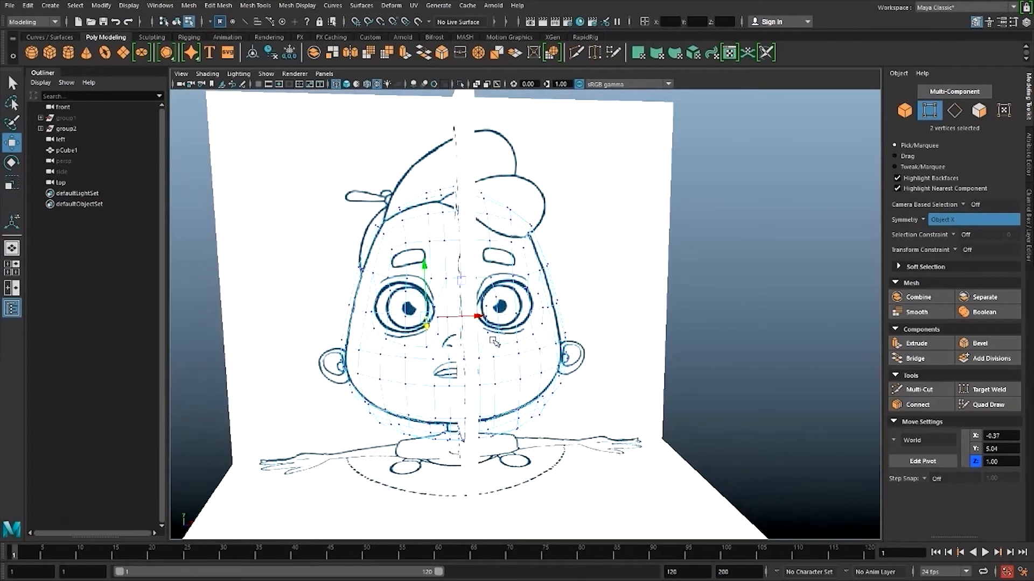
{"action": "middle_click_drag", "start_coordinate": [454, 327], "coordinate": [520, 323], "text": "alt"}
{"action": "scroll", "coordinate": [519, 323], "scroll_direction": "up", "scroll_amount": 3}
{"action": "left_click_drag", "start_coordinate": [425, 348], "coordinate": [439, 377], "text": "alt"}
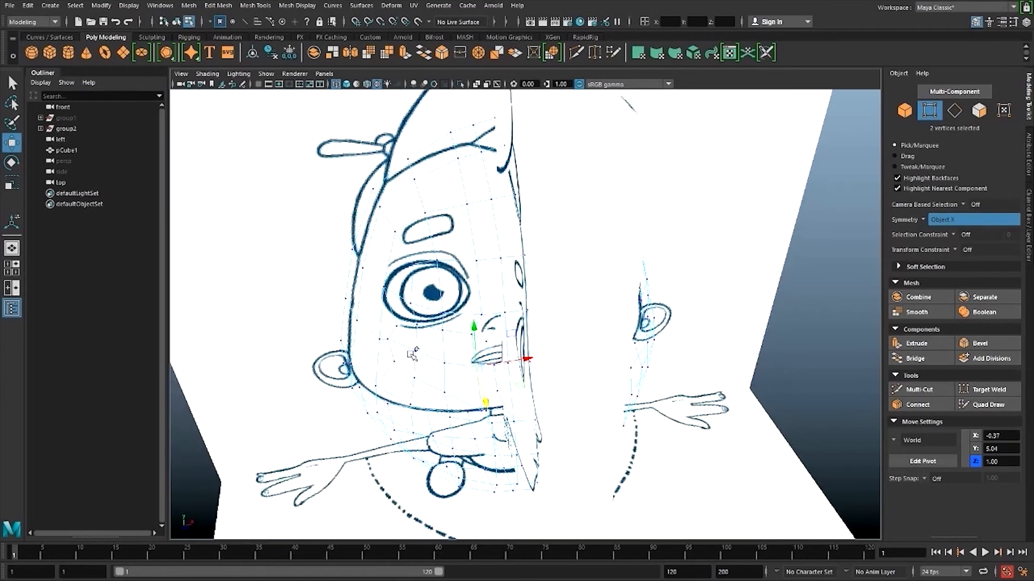
{"action": "left_click", "coordinate": [414, 353], "text": "shift"}
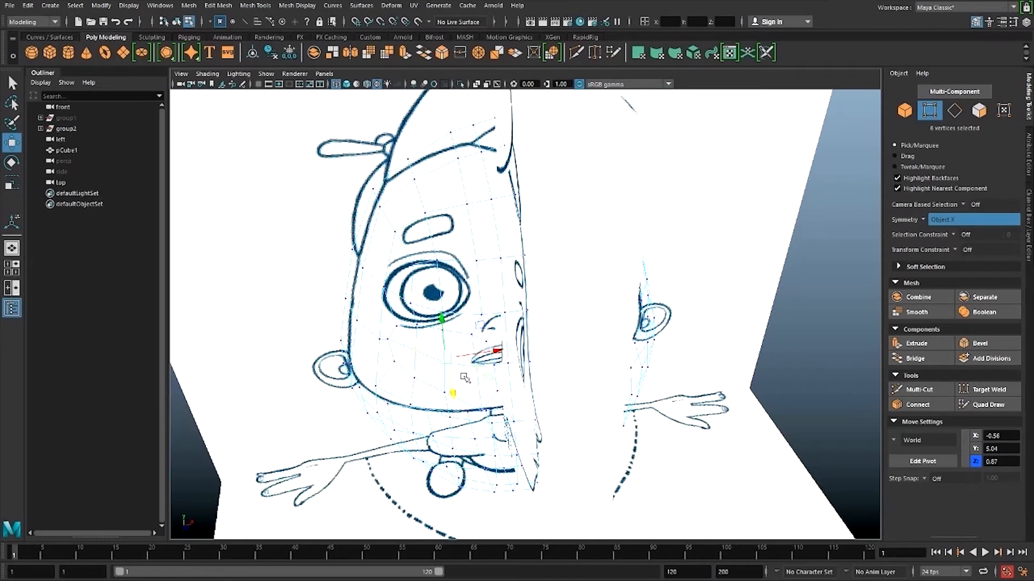
{"action": "key", "text": "r"}
{"action": "left_click_drag", "start_coordinate": [465, 378], "coordinate": [556, 357], "text": "alt"}
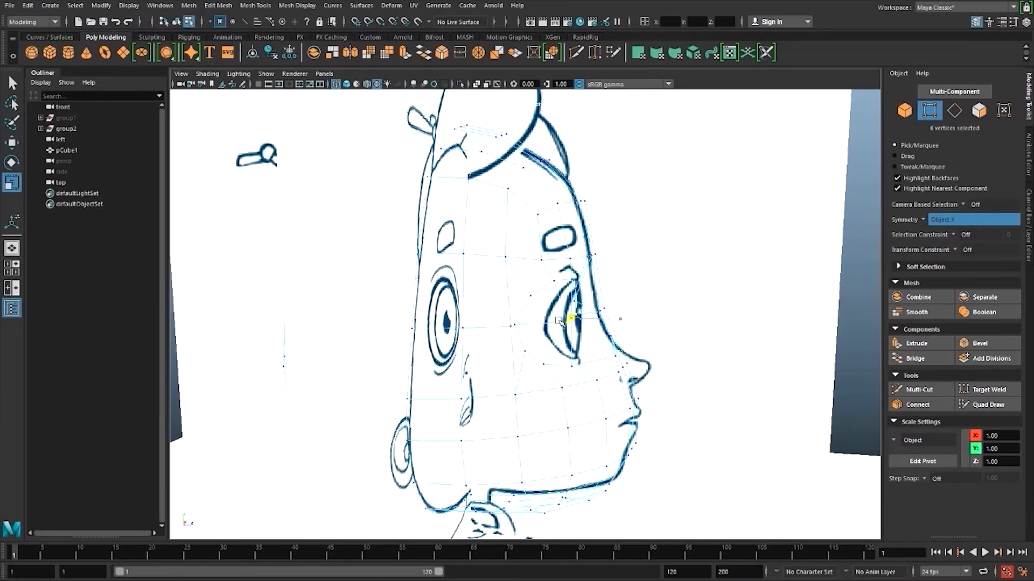
{"action": "key", "text": "w"}
{"action": "mouse_move", "coordinate": [615, 320]}
{"action": "left_mouse_down"}
{"action": "mouse_move", "coordinate": [542, 372]}
{"action": "mouse_move", "coordinate": [588, 334]}
{"action": "mouse_move", "coordinate": [648, 313]}
{"action": "mouse_move", "coordinate": [631, 316]}
{"action": "left_mouse_up"}
- Adjust the depth of the inner-corner and lower vertices of the eye loops in perspective view
{"action": "left_click", "coordinate": [551, 329]}
{"action": "left_click_drag", "start_coordinate": [631, 317], "coordinate": [562, 344], "text": "alt"}
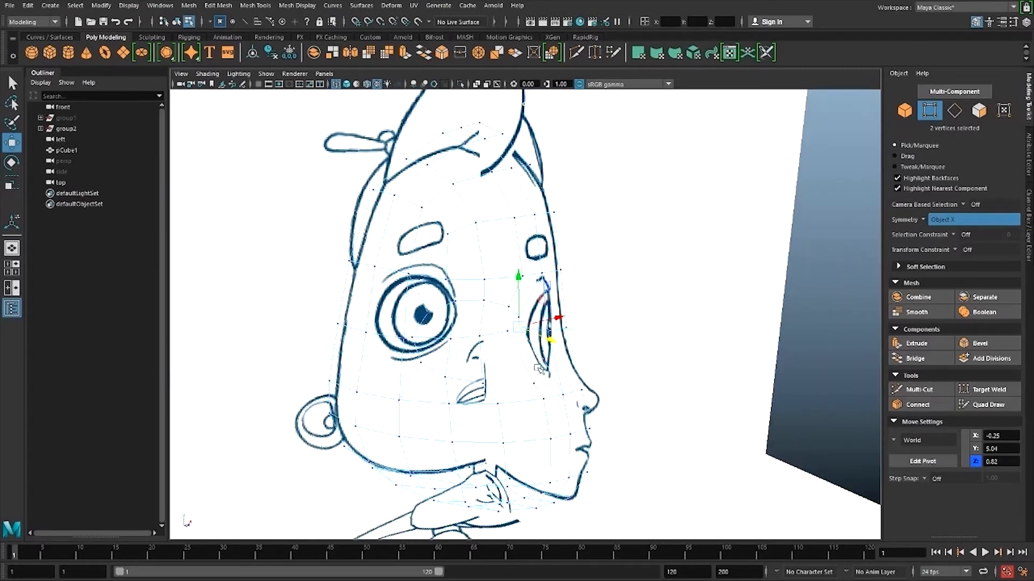
{"action": "left_click", "coordinate": [544, 360]}
{"action": "left_click", "coordinate": [536, 383], "text": "shift"}
{"action": "left_click_drag", "start_coordinate": [572, 388], "coordinate": [549, 374]}
{"action": "left_click_drag", "start_coordinate": [546, 389], "coordinate": [568, 356], "text": "alt"}
{"action": "left_click", "coordinate": [632, 359]}
- Refine the depth of the upper outer eye-loop vertices in side view, placing the upper one at about Z 0.77
{"action": "key", "text": "space"}
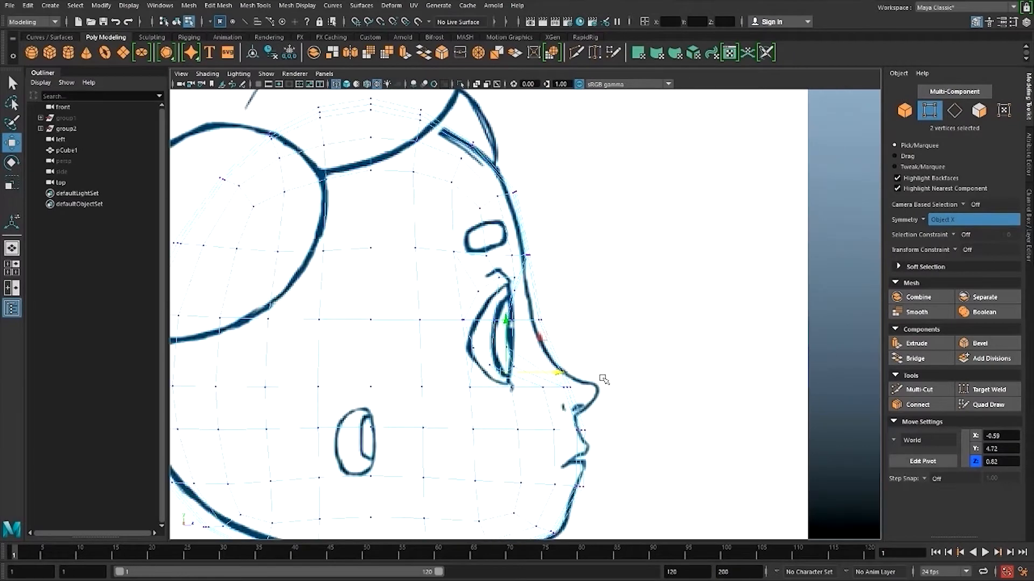
{"action": "middle_click_drag", "start_coordinate": [603, 379], "coordinate": [623, 366], "text": "alt"}
{"action": "right_click_drag", "start_coordinate": [623, 366], "coordinate": [637, 379], "text": "alt"}
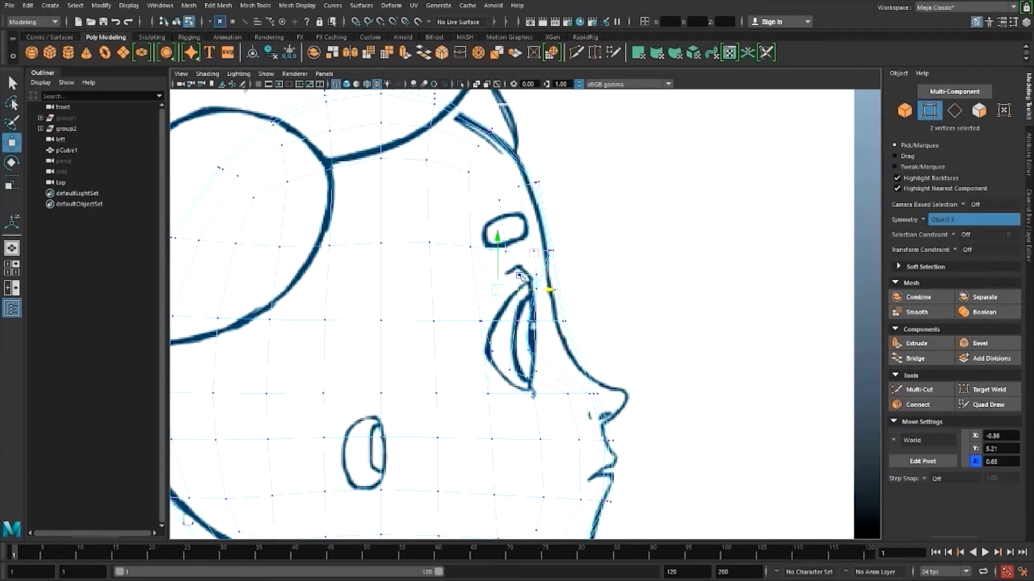
{"action": "left_click", "coordinate": [491, 314], "text": "shift"}
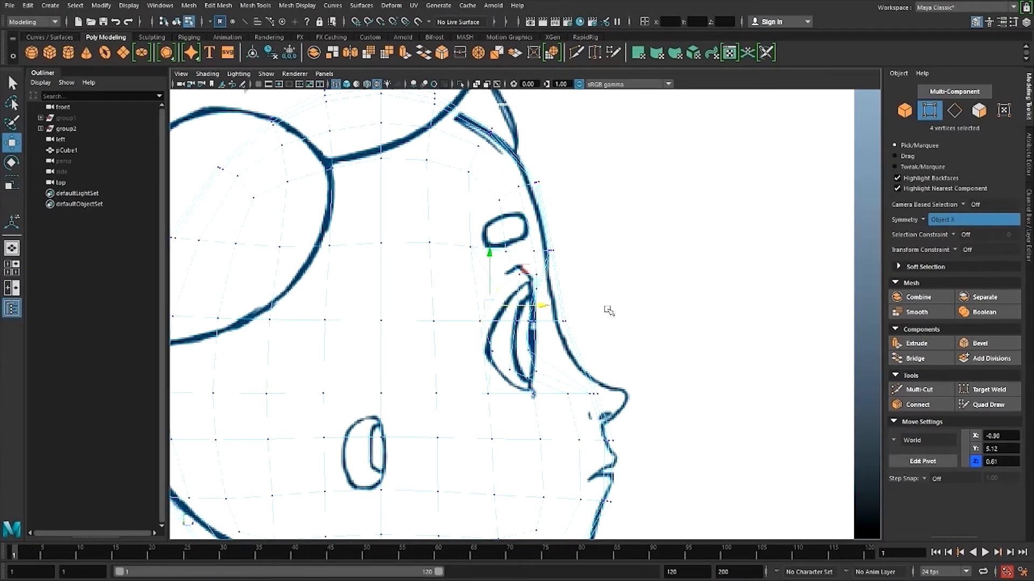
{"action": "left_click", "coordinate": [531, 277]}
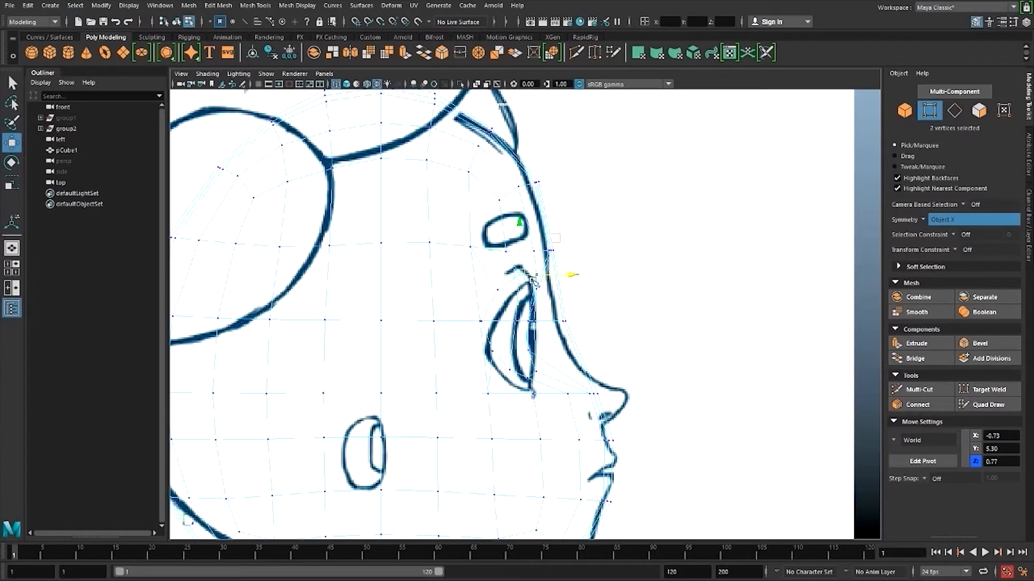
- Select the 24 eye-area vertices, edge-slide them down to about Y 4.96, and turn the transform constraint off again
{"action": "left_click", "coordinate": [537, 379]}
{"action": "double_click", "coordinate": [529, 381]}
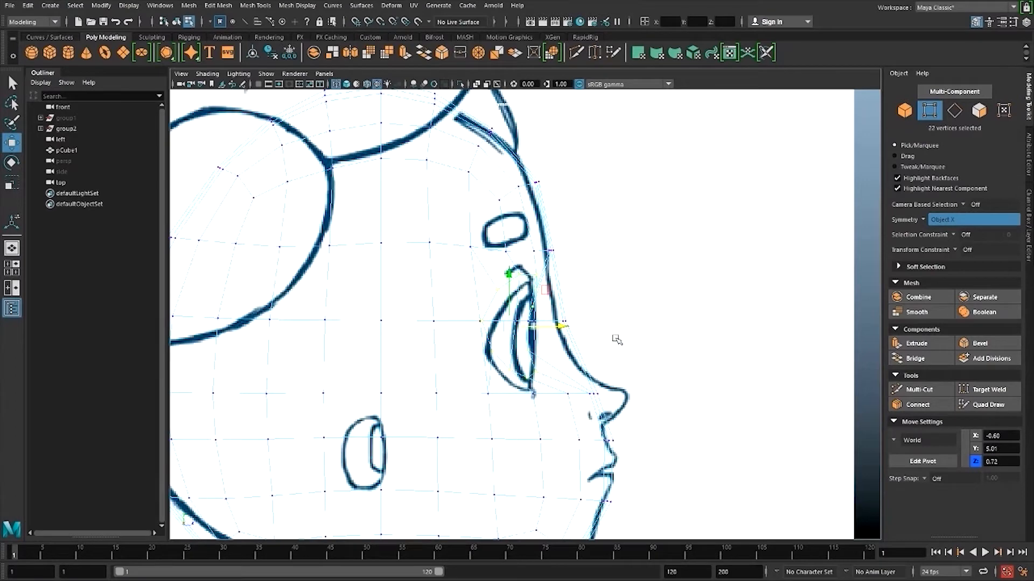
{"action": "left_click", "coordinate": [963, 250]}
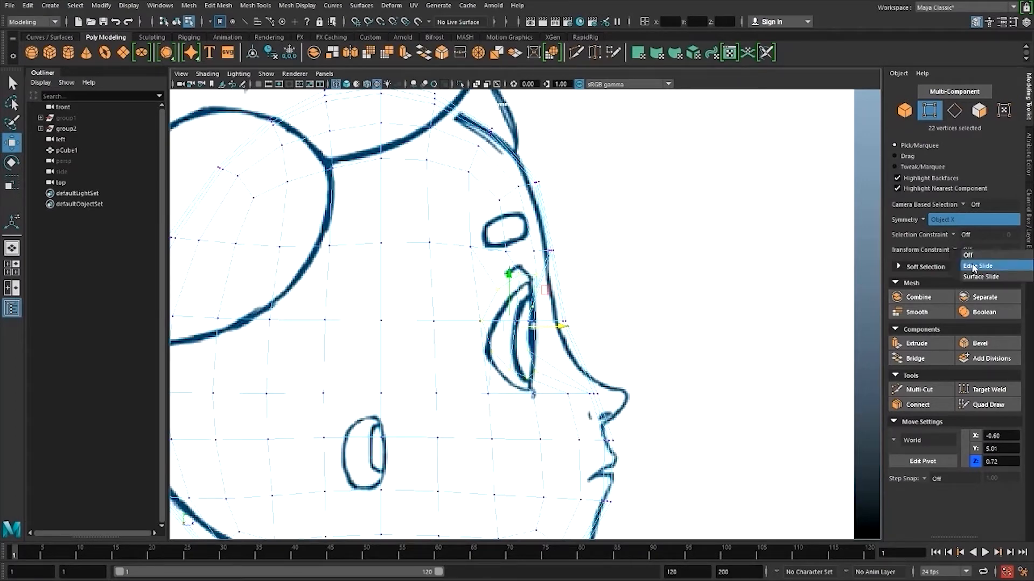
{"action": "left_click", "coordinate": [969, 265]}
{"action": "key", "text": "space"}
{"action": "left_click_drag", "start_coordinate": [631, 347], "coordinate": [571, 369]}
{"action": "left_click_drag", "start_coordinate": [500, 345], "coordinate": [596, 316], "text": "alt"}
{"action": "key", "text": "space"}
{"action": "middle_click_drag", "start_coordinate": [534, 279], "coordinate": [542, 261], "text": "alt"}
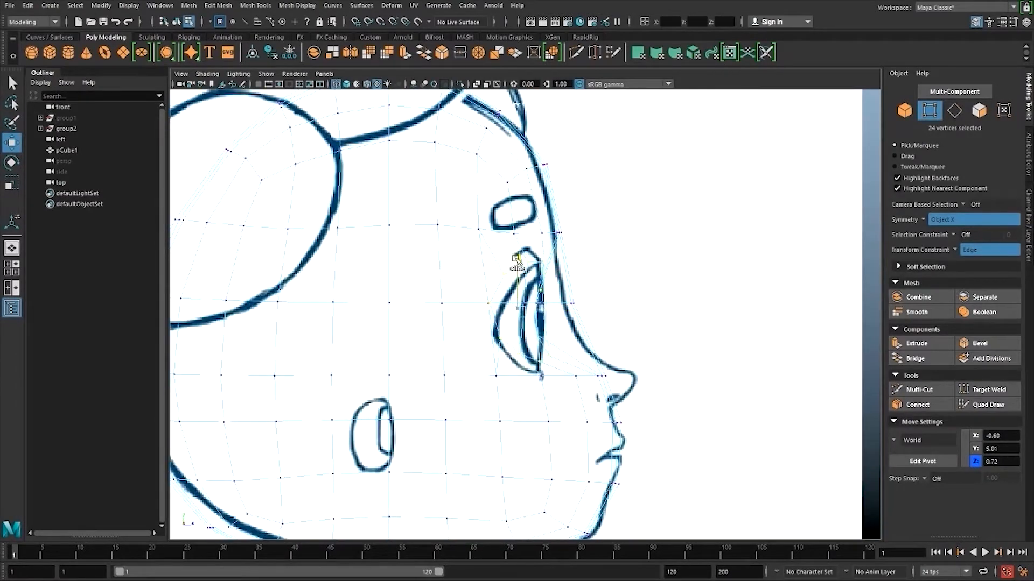
{"action": "left_click_drag", "start_coordinate": [517, 257], "coordinate": [522, 264]}
{"action": "left_click", "coordinate": [956, 250]}
{"action": "left_click", "coordinate": [966, 249]}
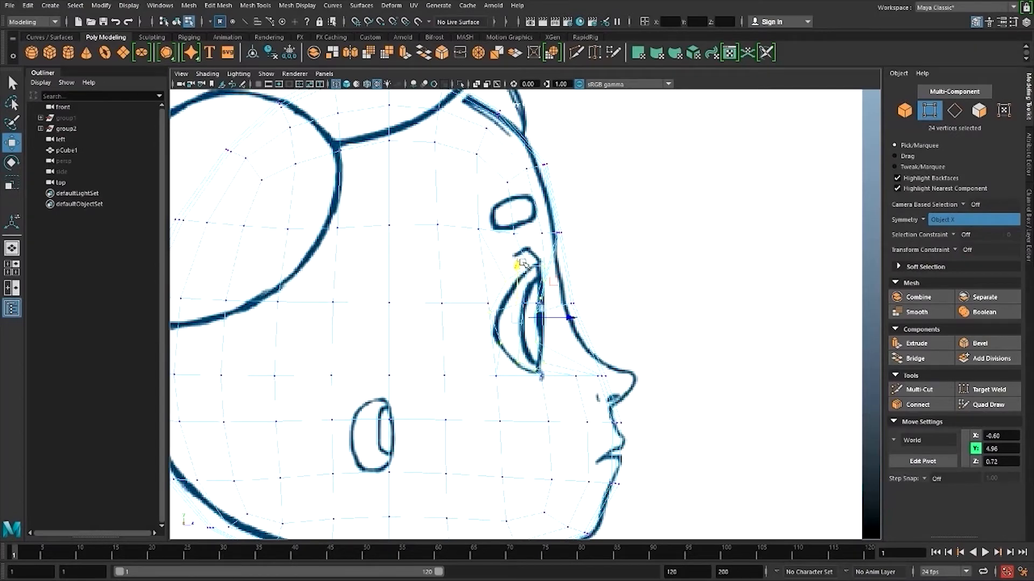
{"action": "key", "text": "space"}
{"action": "left_click_drag", "start_coordinate": [555, 305], "coordinate": [500, 312]}
{"action": "left_click", "coordinate": [421, 317]}
{"action": "double_click", "coordinate": [480, 323], "text": "shift"}
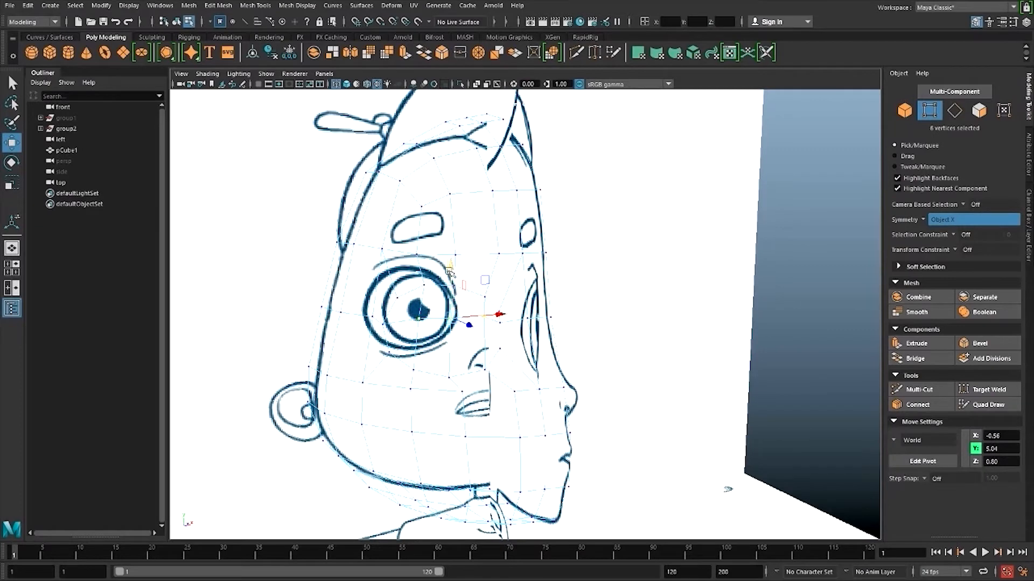
{"action": "key", "text": "r"}
{"action": "key", "text": "w"}
{"action": "key", "text": "e"}
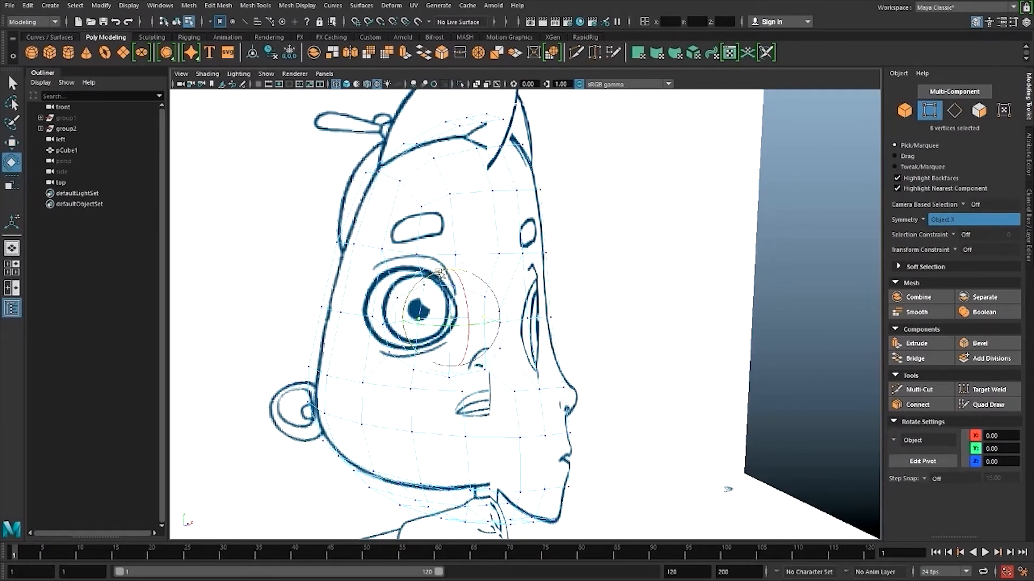
{"action": "key", "text": "w"}
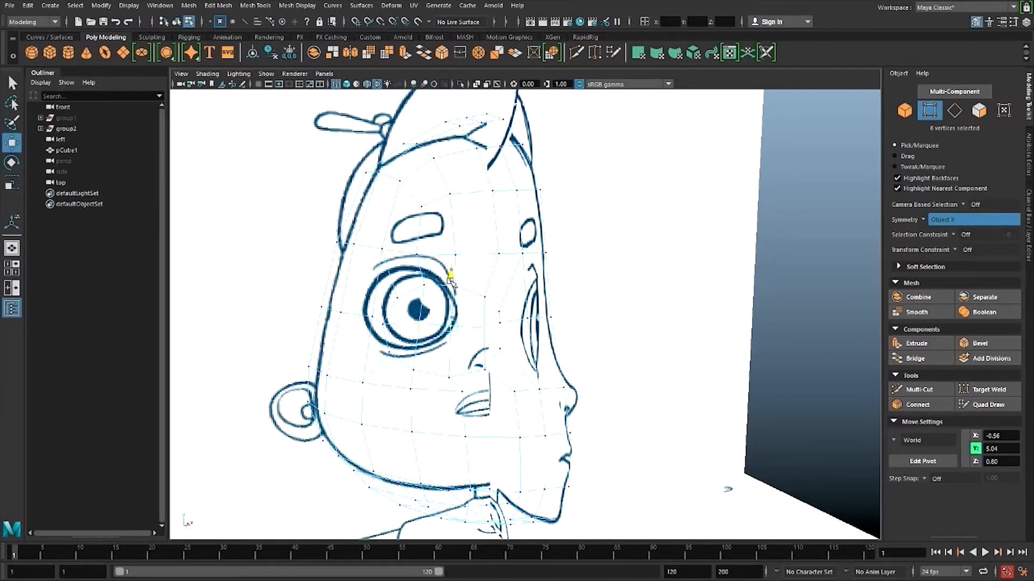
{"action": "key", "text": "e"}
{"action": "left_click", "coordinate": [528, 338]}
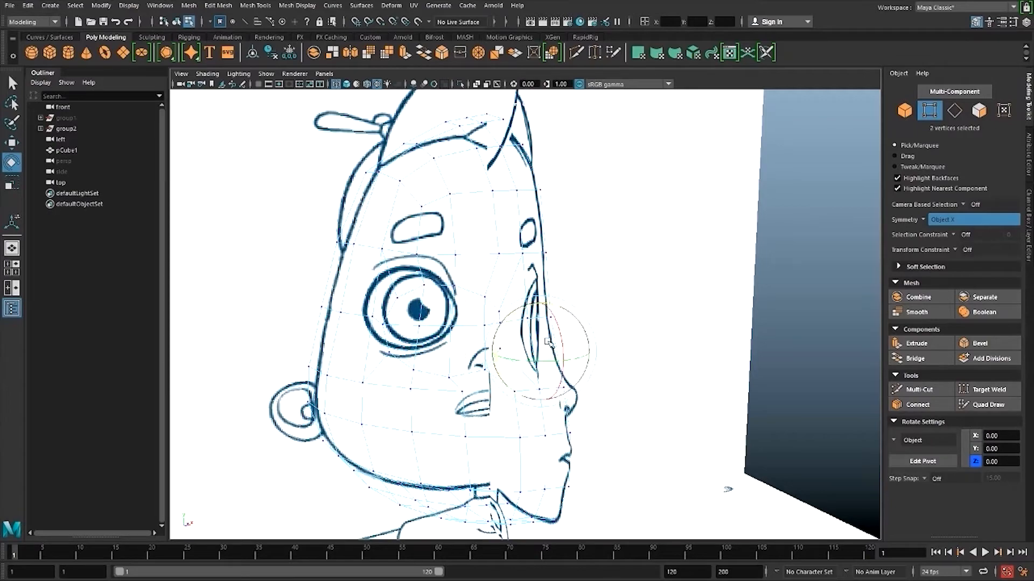
- In front view, raise the top-centre vertices of both eye loops to about Y 5.24
{"action": "scroll", "coordinate": [528, 338], "scroll_direction": "down", "scroll_amount": 5}
{"action": "left_click_drag", "start_coordinate": [527, 338], "coordinate": [475, 356], "text": "alt"}
{"action": "key", "text": "space"}
{"action": "middle_click_drag", "start_coordinate": [500, 329], "coordinate": [507, 334], "text": "alt"}
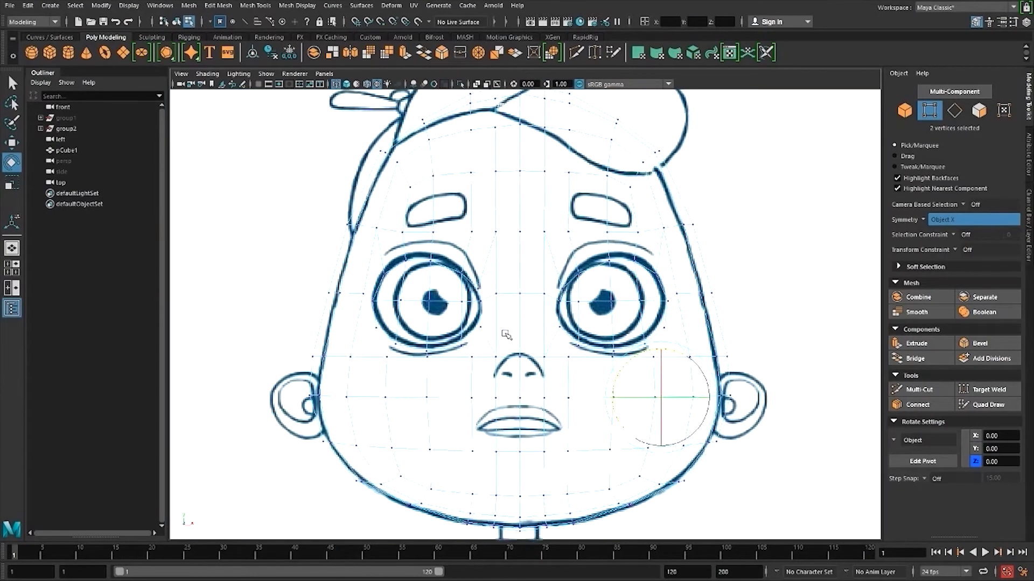
{"action": "scroll", "coordinate": [504, 333], "scroll_direction": "up", "scroll_amount": 1}
{"action": "left_click", "coordinate": [428, 261]}
{"action": "key", "text": "w"}
{"action": "left_click_drag", "start_coordinate": [429, 250], "coordinate": [429, 242]}
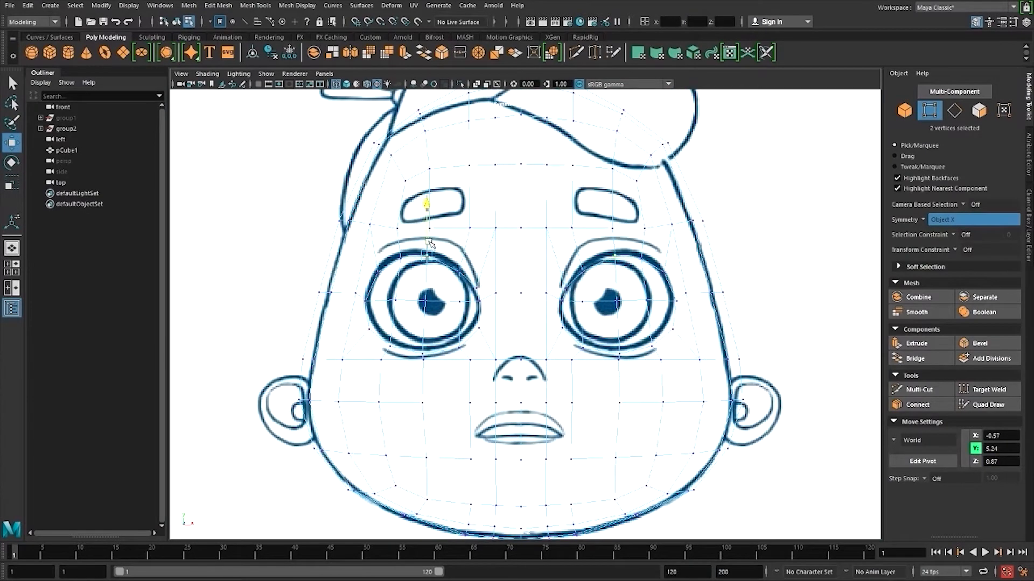
- Fit the upper outer, upper inner and outer-corner vertices of the eye loops to the drawn eye outline
{"action": "left_click", "coordinate": [400, 252]}
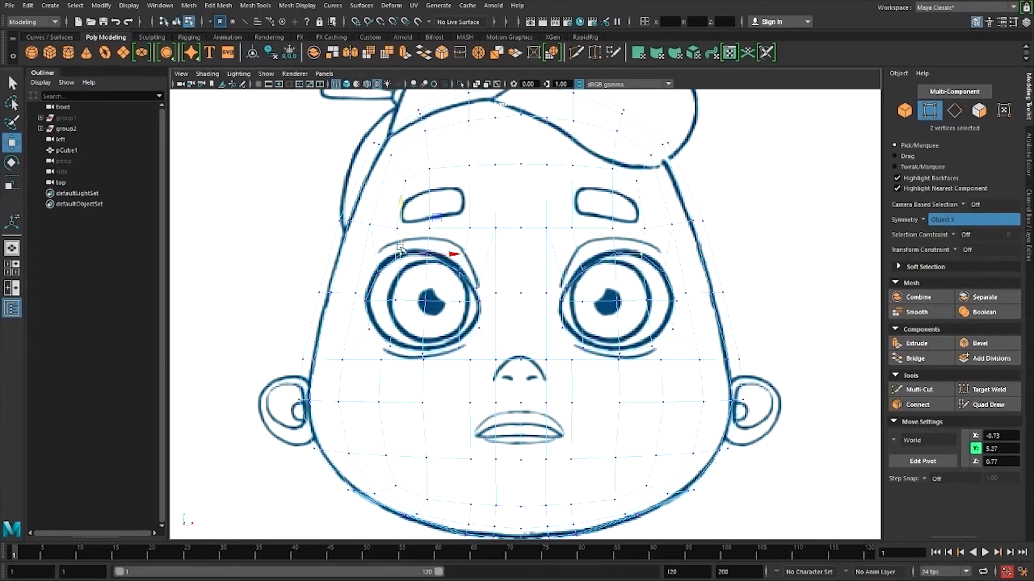
{"action": "left_click", "coordinate": [458, 272]}
{"action": "left_click_drag", "start_coordinate": [459, 251], "coordinate": [461, 247]}
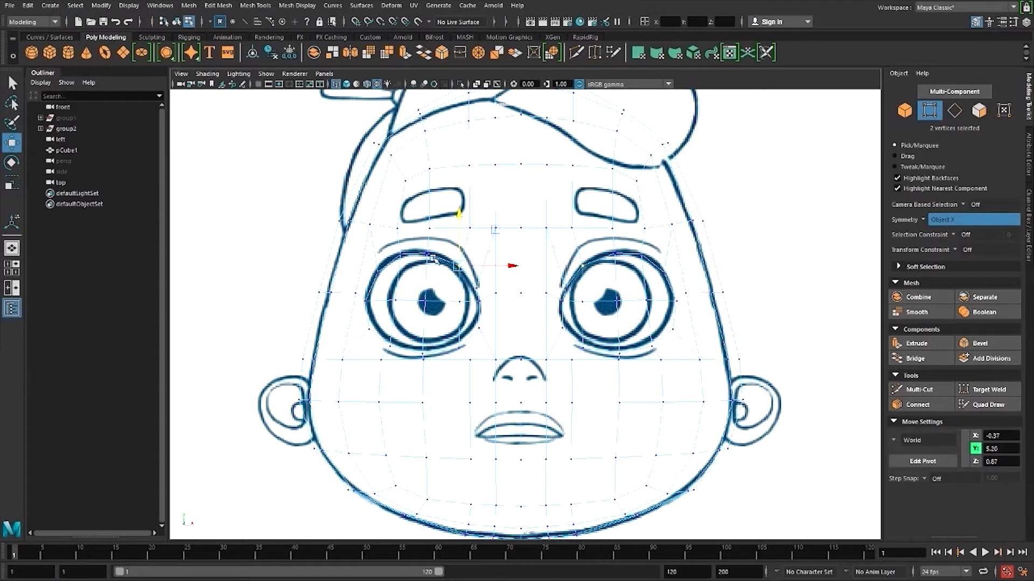
{"action": "left_click", "coordinate": [374, 303]}
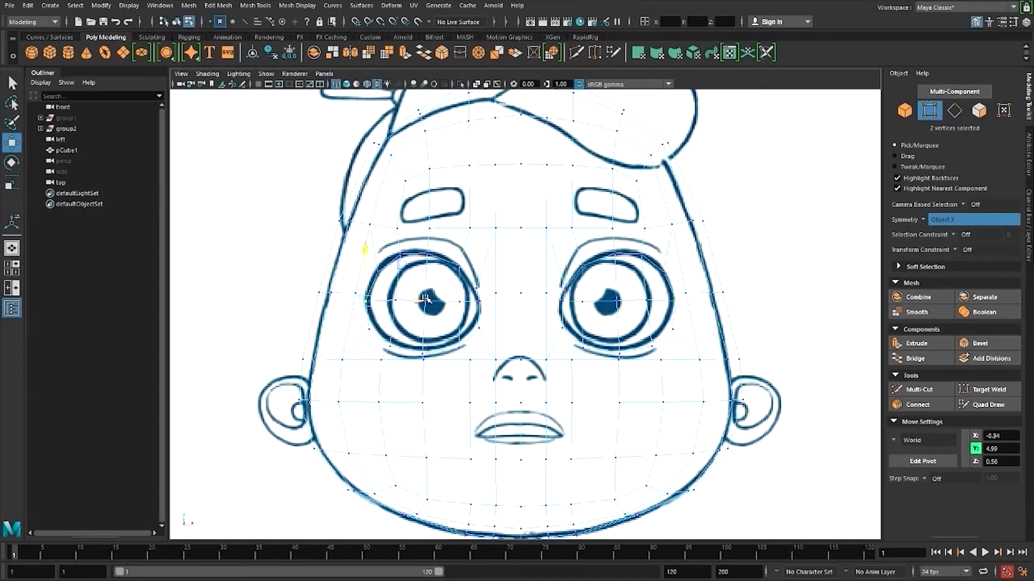
- Show the head shaded in perspective, set the transform constraint to Edge, and slide the nose-bridge vertices beside the eyes to about X -0.18, Y 5.02
{"action": "key", "text": "space"}
{"action": "left_click_drag", "start_coordinate": [525, 354], "coordinate": [528, 323]}
{"action": "left_click_drag", "start_coordinate": [527, 324], "coordinate": [493, 358], "text": "alt"}
{"action": "scroll", "coordinate": [491, 356], "scroll_direction": "up", "scroll_amount": 2}
{"action": "right_click", "coordinate": [554, 367]}
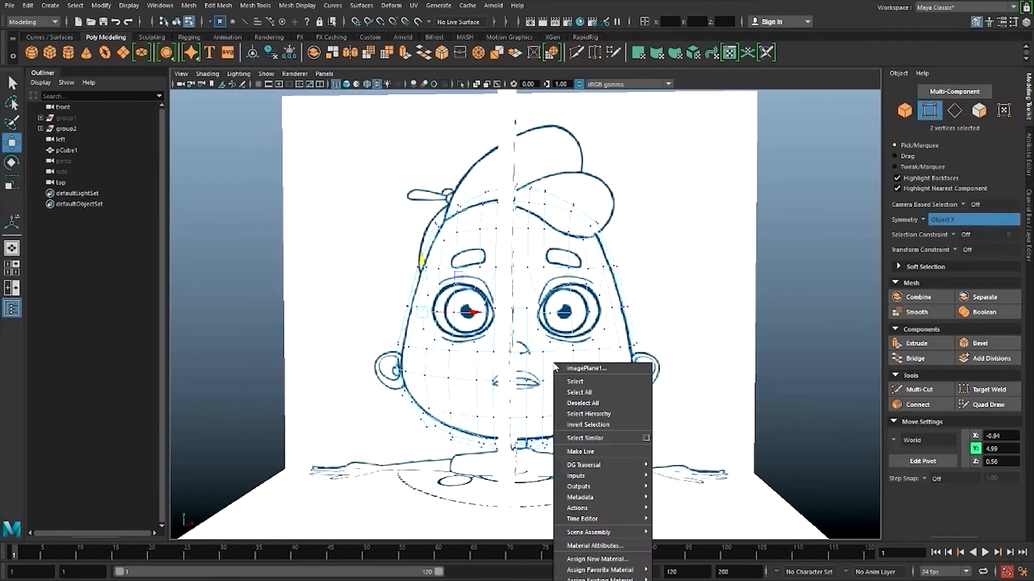
{"action": "left_click", "coordinate": [511, 352]}
{"action": "key", "text": "5"}
{"action": "mouse_move", "coordinate": [527, 359]}
{"action": "left_mouse_down", "text": "alt"}
{"action": "mouse_move", "coordinate": [482, 398]}
{"action": "mouse_move", "coordinate": [546, 332]}
{"action": "mouse_move", "coordinate": [620, 351]}
{"action": "mouse_move", "coordinate": [604, 322]}
{"action": "left_mouse_up", "text": "alt"}
{"action": "left_click", "coordinate": [955, 251]}
{"action": "left_click", "coordinate": [977, 265]}
{"action": "left_click_drag", "start_coordinate": [546, 361], "coordinate": [465, 357], "text": "alt"}
{"action": "right_click_drag", "start_coordinate": [465, 357], "coordinate": [468, 378], "text": "alt"}
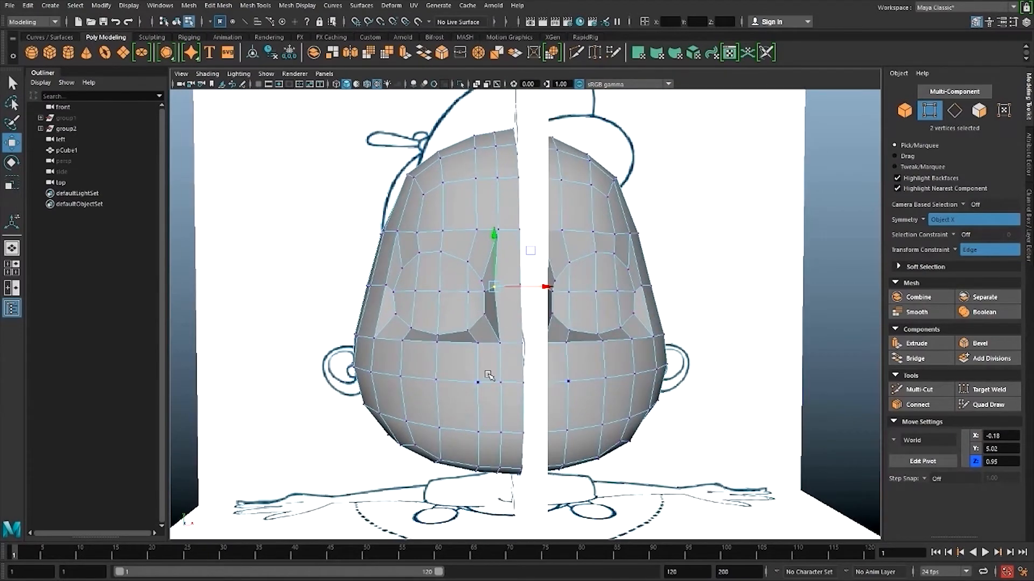
- In front view, select the four faces covering the nose and its bridge between the eyes, checking against the drawing in wireframe
{"action": "key", "text": "space"}
{"action": "left_click_drag", "start_coordinate": [488, 375], "coordinate": [492, 396]}
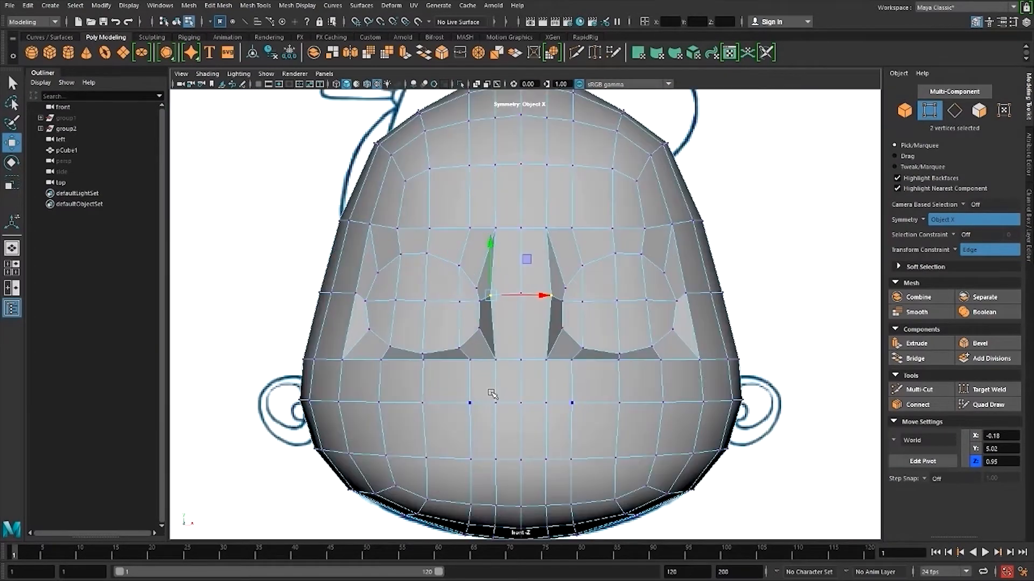
{"action": "right_click_drag", "start_coordinate": [506, 373], "coordinate": [409, 369], "text": "alt"}
{"action": "left_click_drag", "start_coordinate": [527, 404], "coordinate": [565, 412], "text": "alt"}
{"action": "right_click_drag", "start_coordinate": [565, 412], "coordinate": [715, 430], "text": "alt"}
{"action": "right_click", "coordinate": [530, 386]}
{"action": "right_click_drag", "start_coordinate": [530, 386], "coordinate": [531, 407]}
{"action": "left_click", "coordinate": [530, 380]}
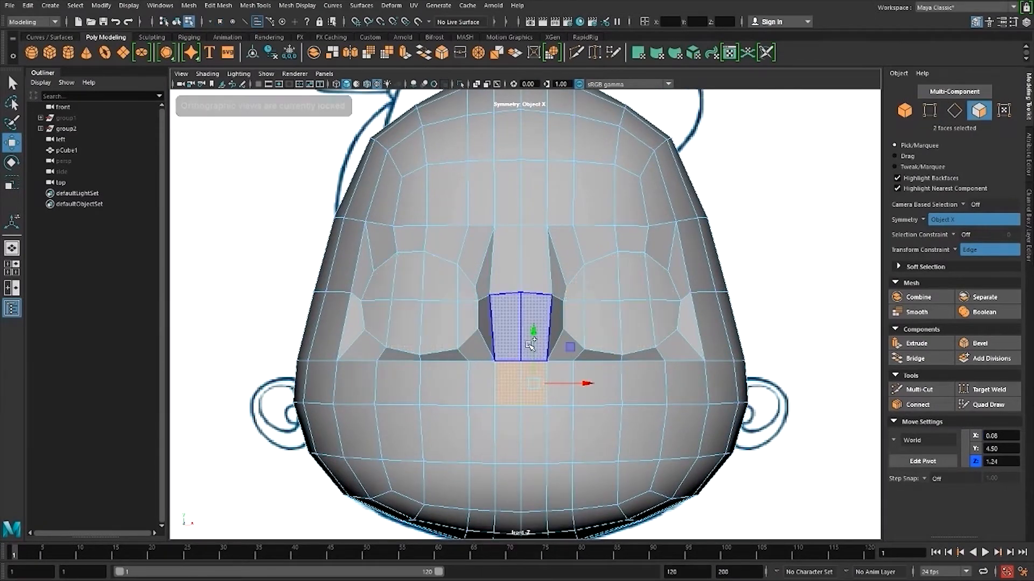
{"action": "left_click", "coordinate": [519, 348], "text": "shift"}
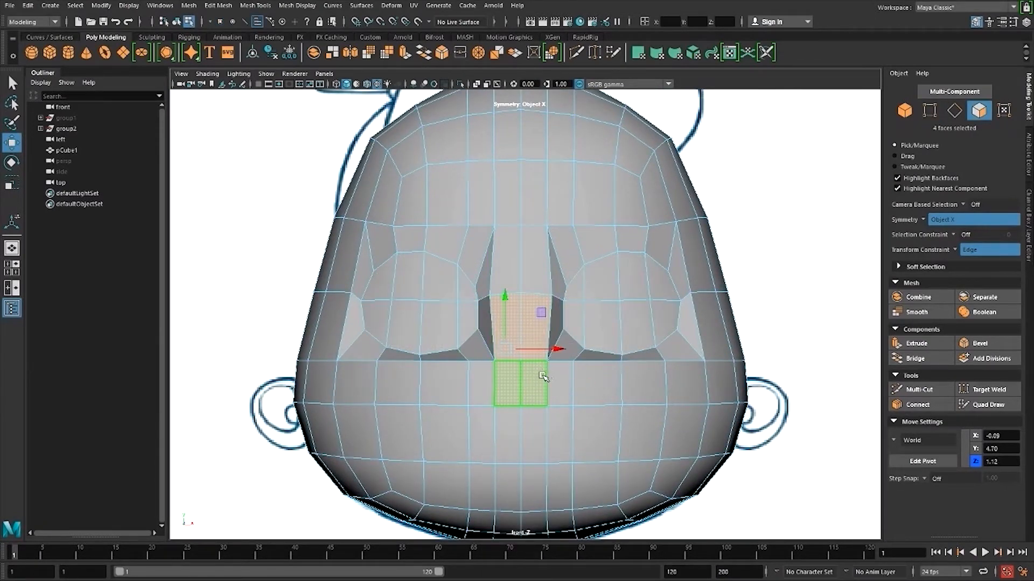
{"action": "key", "text": "4"}
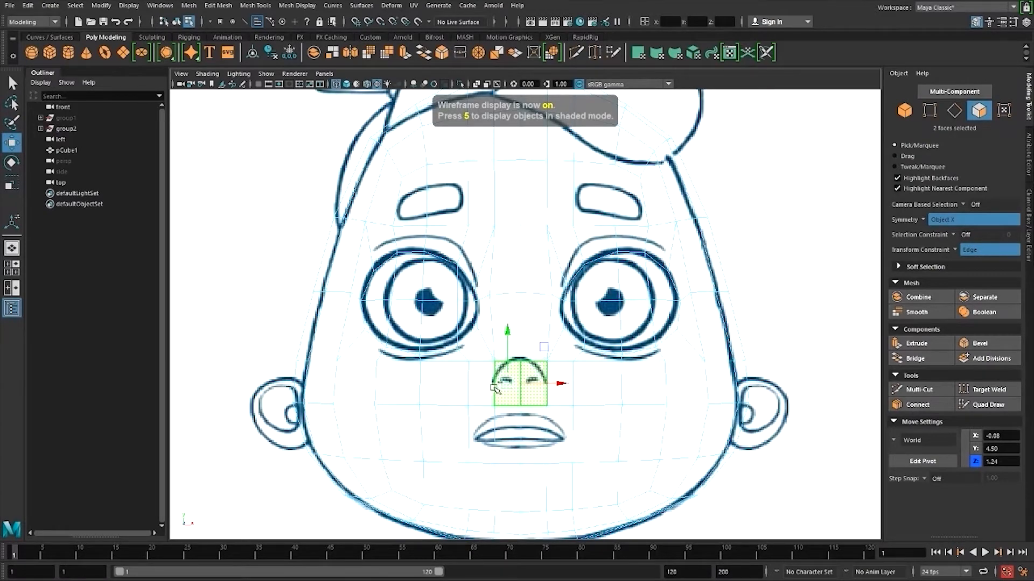
{"action": "left_click", "coordinate": [514, 344], "text": "shift"}
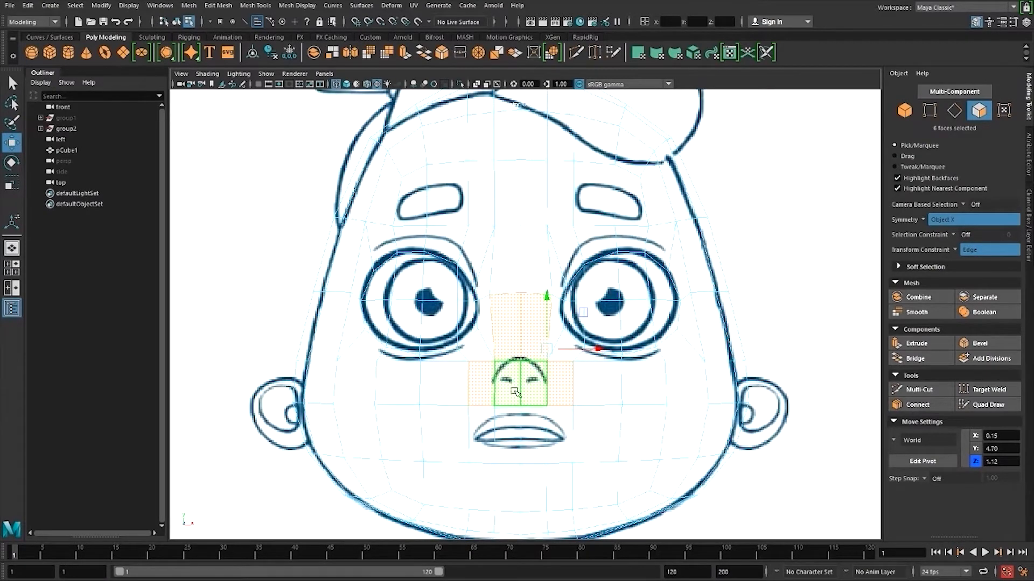
{"action": "left_click", "coordinate": [483, 389], "text": "ctrl"}
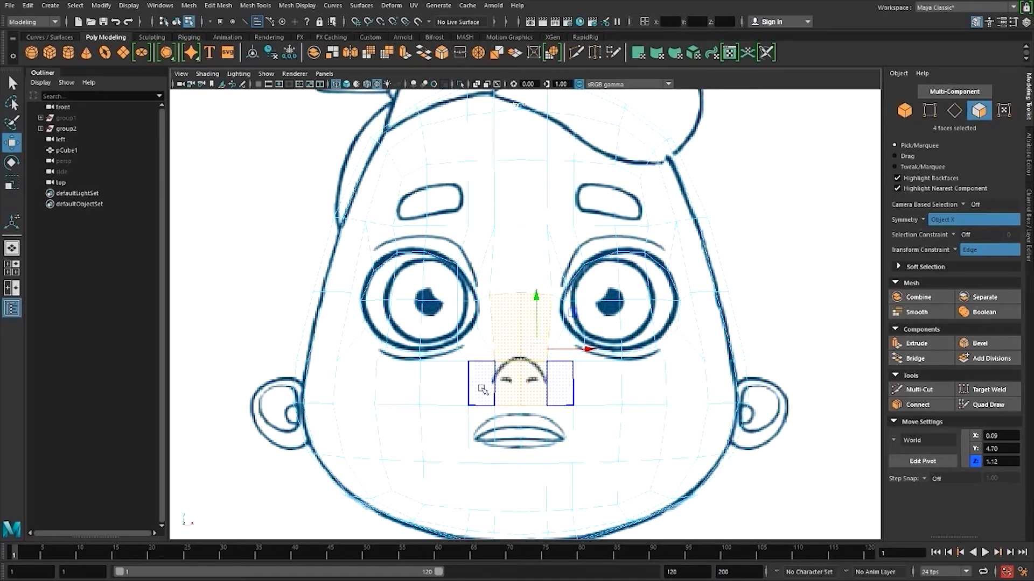
- Extrude the four selected nose faces forward in perspective view to build the nose volume
{"action": "key", "text": "space"}
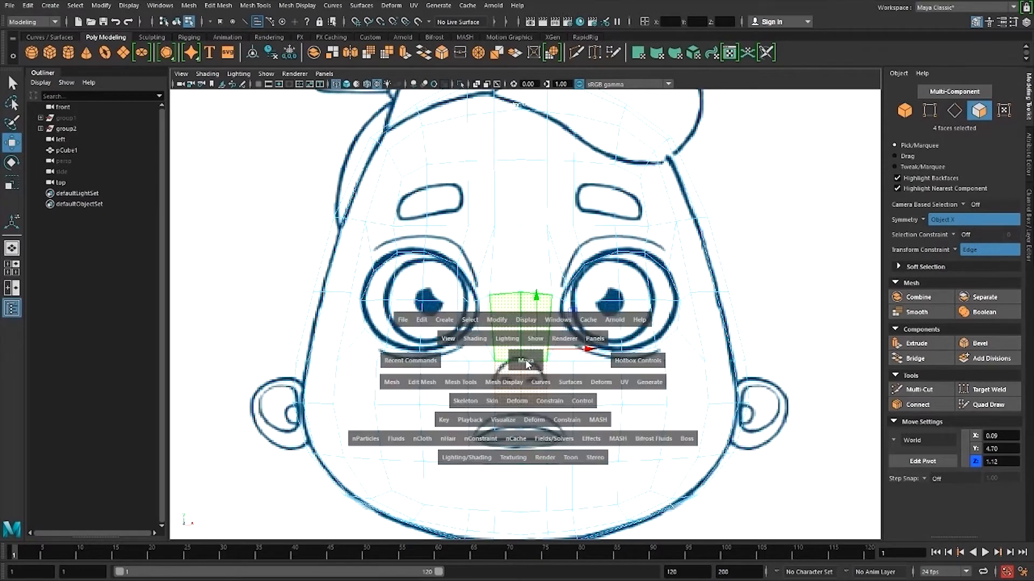
{"action": "left_click_drag", "start_coordinate": [526, 363], "coordinate": [529, 335]}
{"action": "left_click_drag", "start_coordinate": [529, 344], "coordinate": [628, 365], "text": "alt"}
{"action": "middle_click_drag", "start_coordinate": [627, 365], "coordinate": [584, 366], "text": "alt"}
{"action": "right_click_drag", "start_coordinate": [584, 366], "coordinate": [648, 408], "text": "alt"}
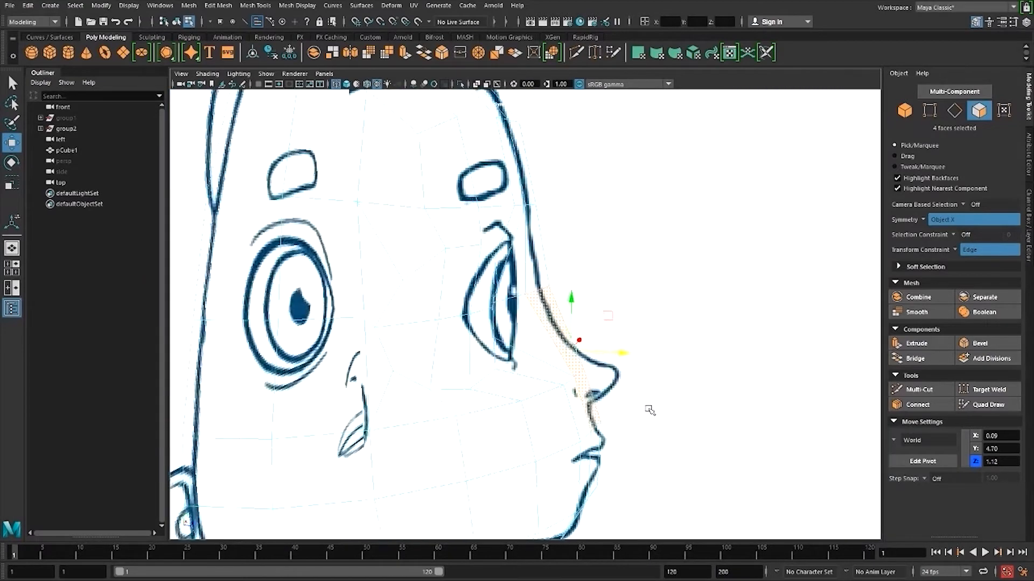
{"action": "middle_click_drag", "start_coordinate": [648, 409], "coordinate": [587, 391], "text": "alt"}
{"action": "right_click_drag", "start_coordinate": [540, 376], "coordinate": [547, 389], "text": "alt"}
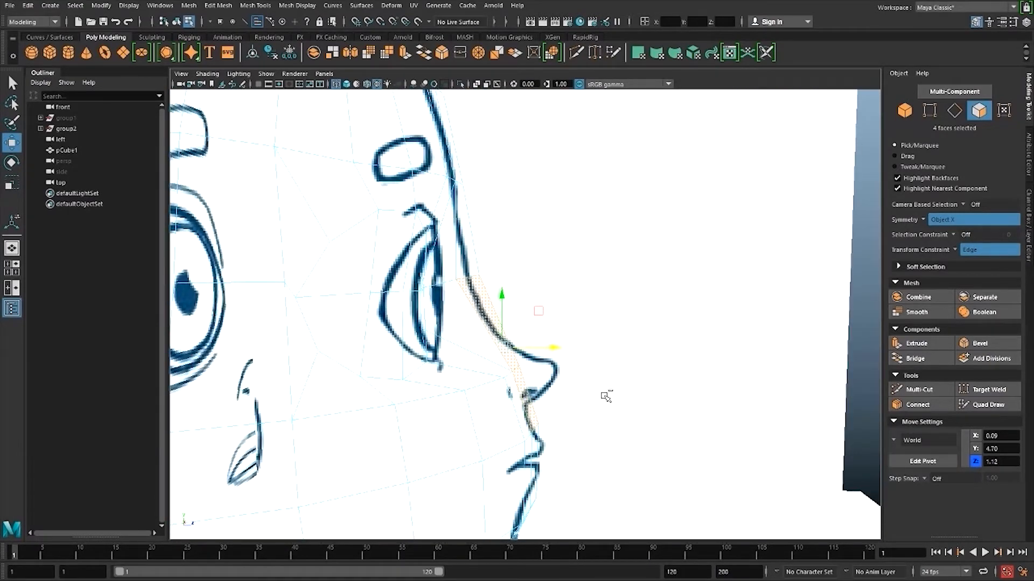
{"action": "key", "text": "ctrl+e"}
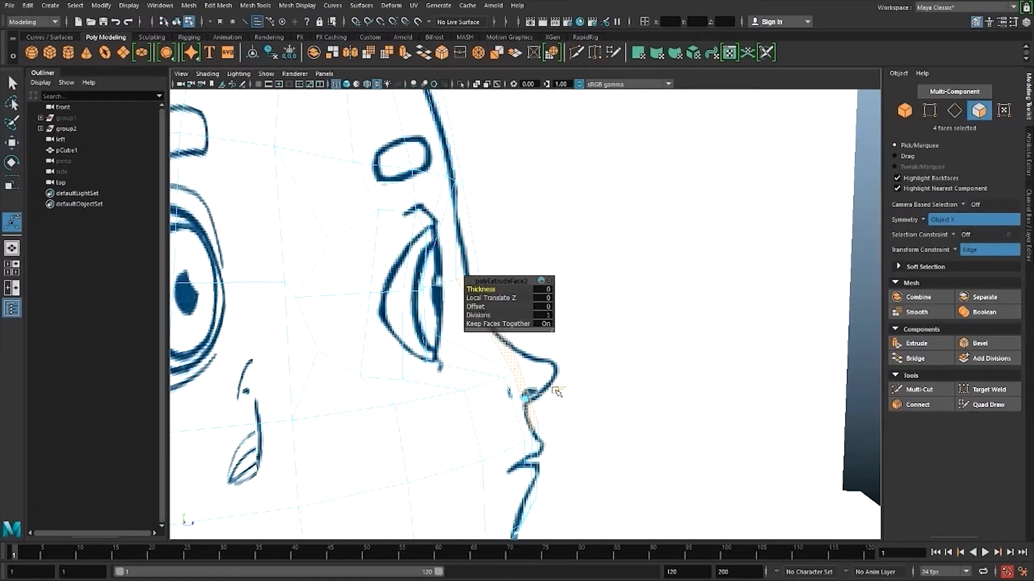
{"action": "mouse_move", "coordinate": [556, 390]}
{"action": "left_mouse_down"}
{"action": "mouse_move", "coordinate": [571, 386]}
{"action": "mouse_move", "coordinate": [581, 399]}
{"action": "mouse_move", "coordinate": [555, 407]}
{"action": "left_mouse_up"}
- Turn the transform constraint off and adjust the two upper edges near the nose tip to about Y 4.66, Z 1.27
{"action": "right_click_drag", "start_coordinate": [555, 407], "coordinate": [531, 406], "text": "alt"}
{"action": "mouse_move", "coordinate": [531, 406]}
{"action": "left_mouse_down", "text": "alt"}
{"action": "mouse_move", "coordinate": [499, 442]}
{"action": "mouse_move", "coordinate": [521, 403]}
{"action": "left_mouse_up", "text": "alt"}
{"action": "middle_click_drag", "start_coordinate": [514, 348], "coordinate": [471, 359], "text": "alt"}
{"action": "right_click_drag", "start_coordinate": [476, 314], "coordinate": [475, 286]}
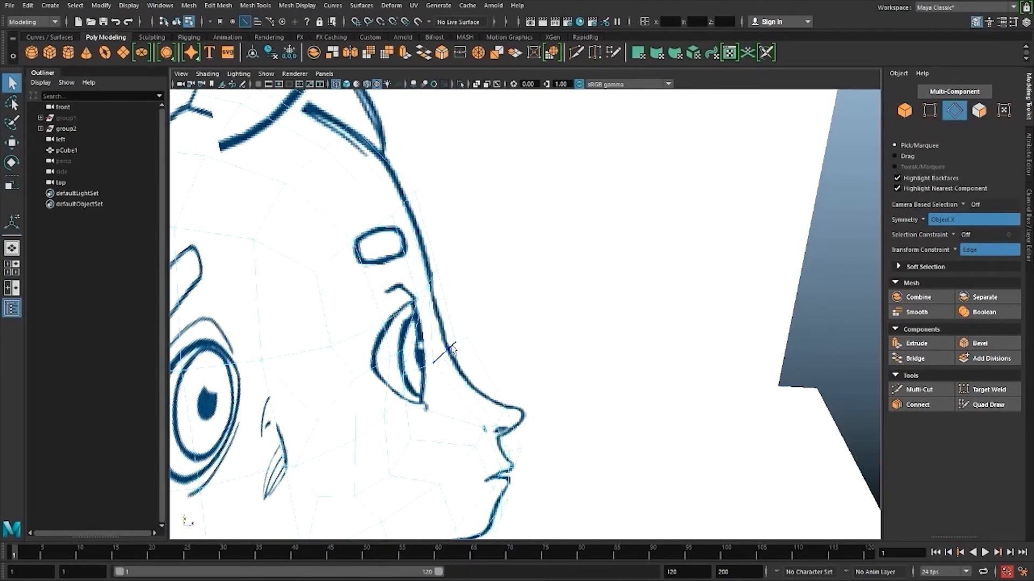
{"action": "left_click_drag", "start_coordinate": [516, 348], "coordinate": [433, 364], "text": "alt"}
{"action": "key", "text": "w"}
{"action": "left_click", "coordinate": [954, 250]}
{"action": "left_click", "coordinate": [966, 257]}
{"action": "key", "text": "r"}
{"action": "left_click", "coordinate": [443, 399]}
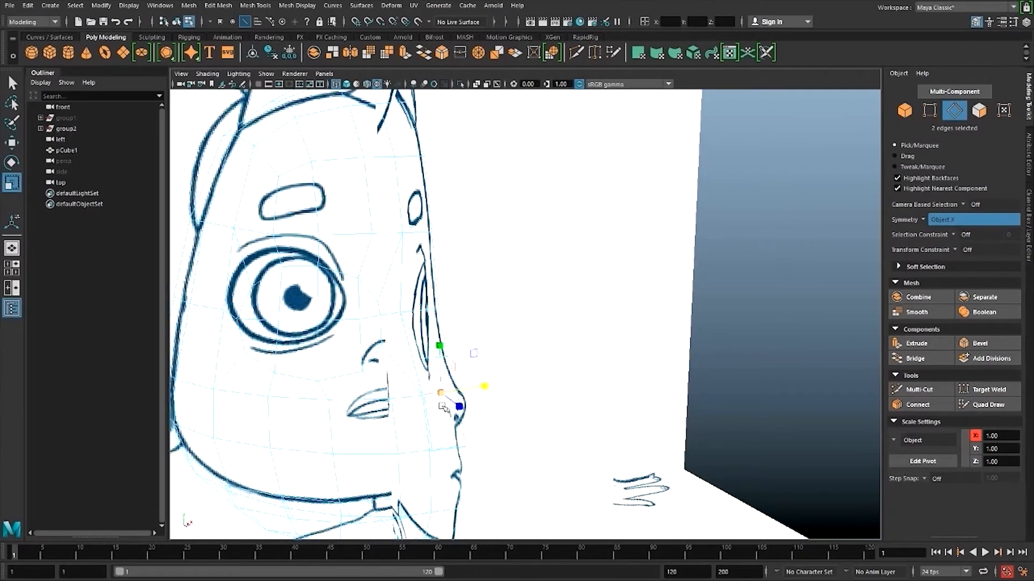
{"action": "left_click_drag", "start_coordinate": [445, 404], "coordinate": [538, 376], "text": "alt"}
{"action": "key", "text": "w"}
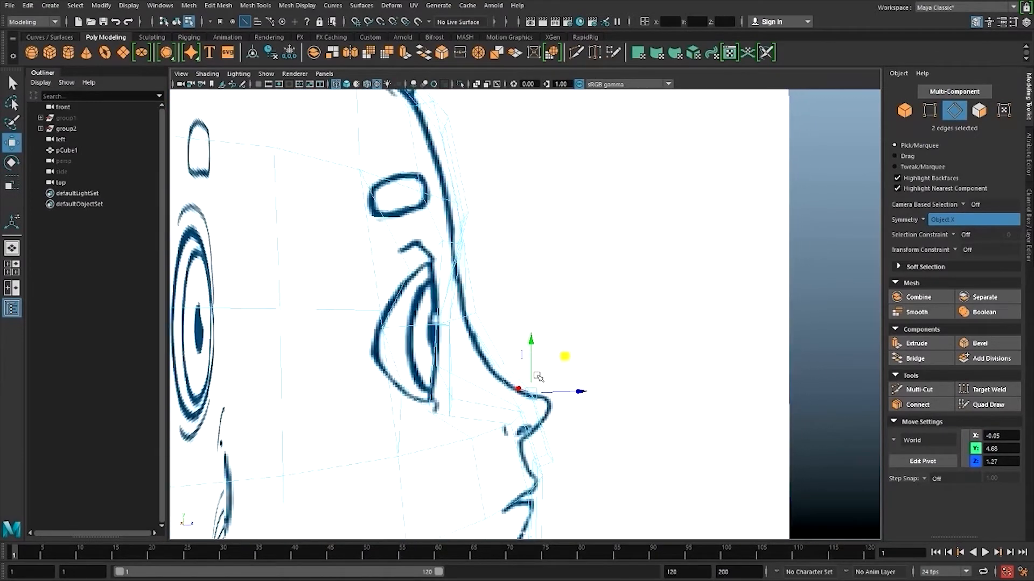
- Select the seven vertices along the nose bridge and pull them back in side view towards the drawn profile
{"action": "right_click_drag", "start_coordinate": [504, 363], "coordinate": [468, 315]}
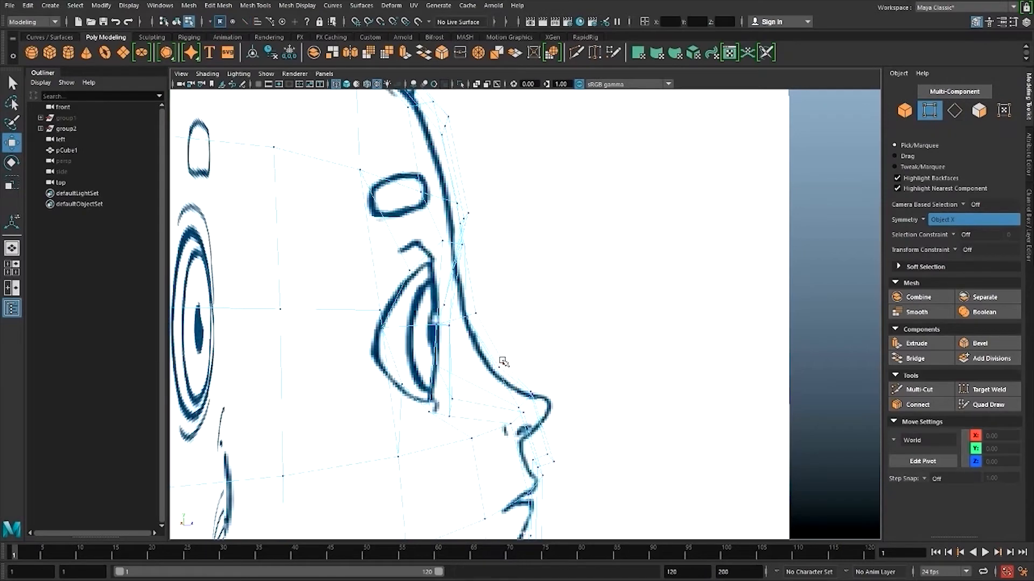
{"action": "left_click", "coordinate": [503, 362]}
{"action": "left_click_drag", "start_coordinate": [536, 372], "coordinate": [498, 353], "text": "alt"}
{"action": "key", "text": "space"}
{"action": "middle_click_drag", "start_coordinate": [609, 376], "coordinate": [516, 374], "text": "alt"}
{"action": "right_click_drag", "start_coordinate": [516, 374], "coordinate": [625, 463], "text": "alt"}
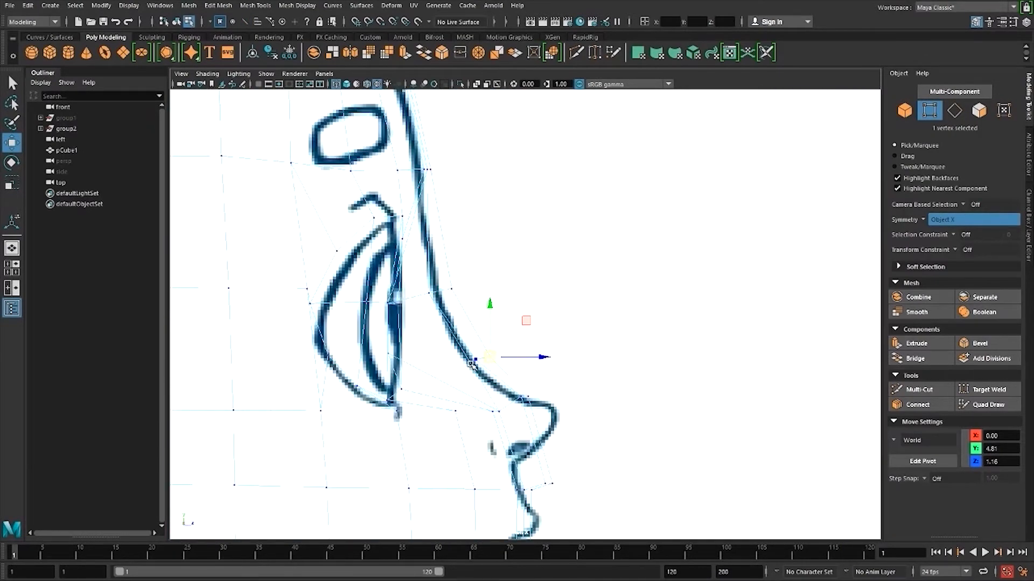
{"action": "left_click", "coordinate": [478, 369], "text": "shift"}
{"action": "left_click", "coordinate": [497, 393], "text": "shift"}
{"action": "left_click", "coordinate": [434, 297], "text": "shift"}
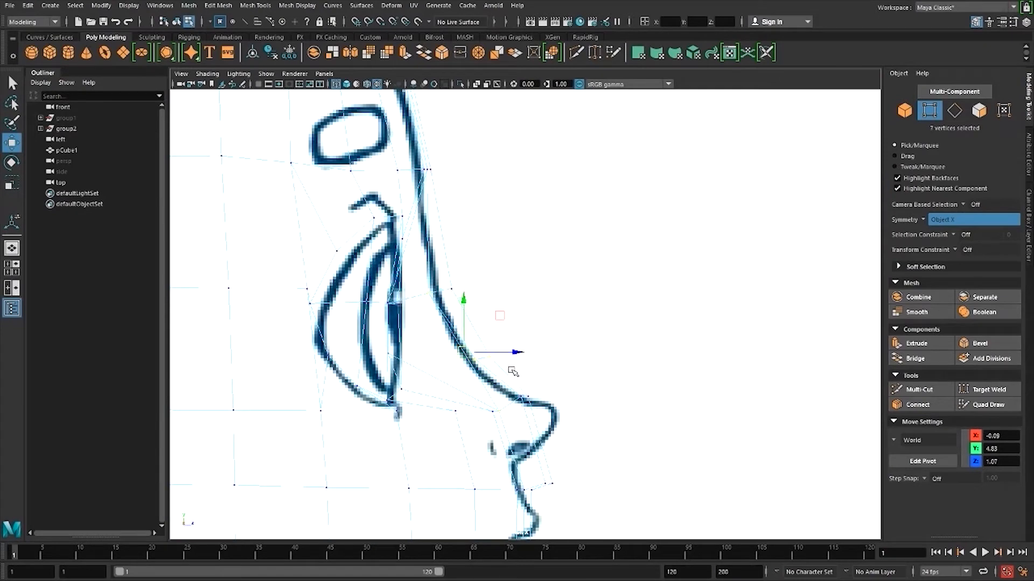
{"action": "left_click_drag", "start_coordinate": [521, 354], "coordinate": [509, 354]}
- Fit the individual nose-bridge and underside vertices to the drawn profile, placing the underside ones at about Y 4.39, Z 1.35
{"action": "left_click", "coordinate": [492, 413]}
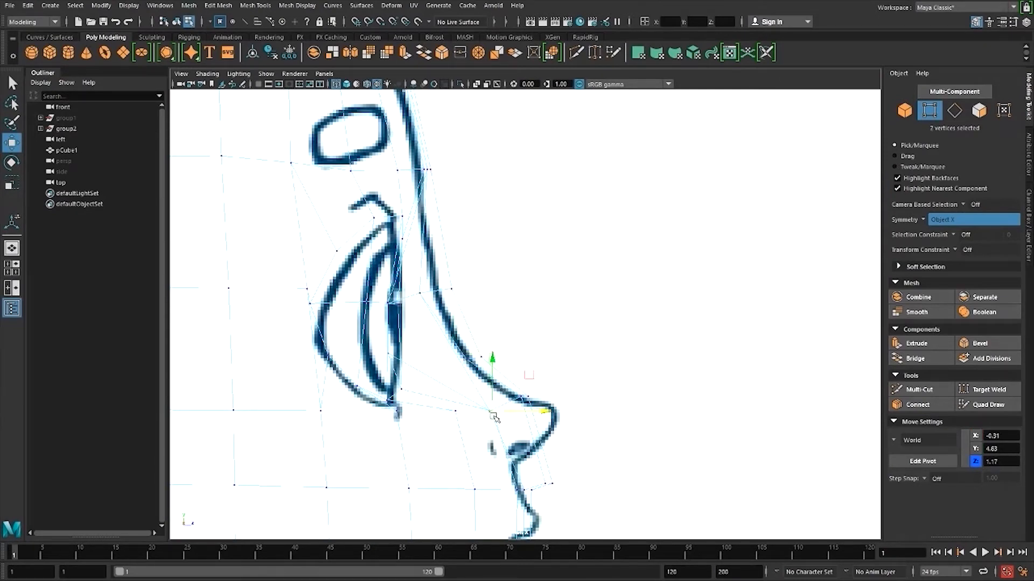
{"action": "left_click", "coordinate": [484, 360]}
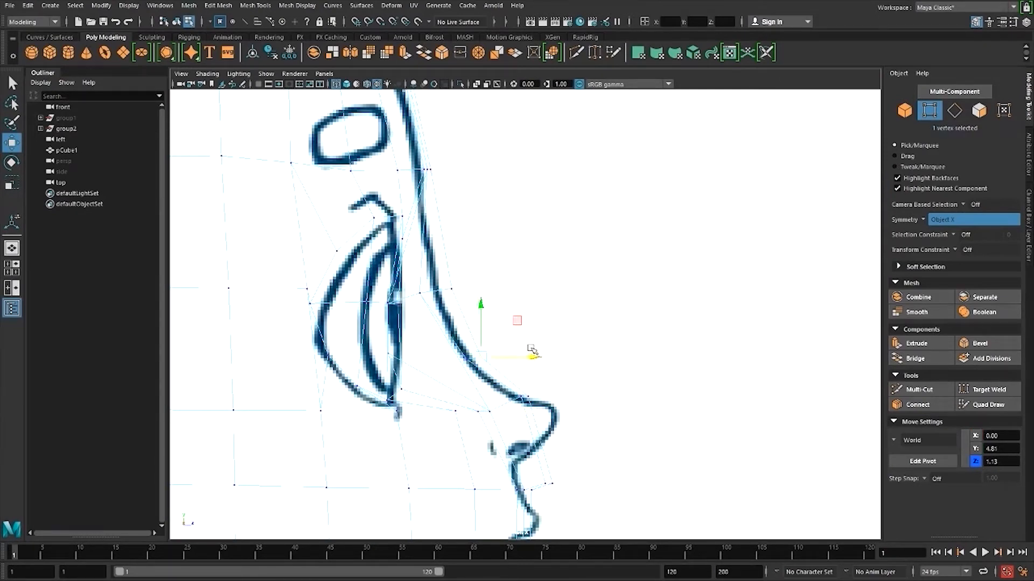
{"action": "left_click", "coordinate": [454, 294]}
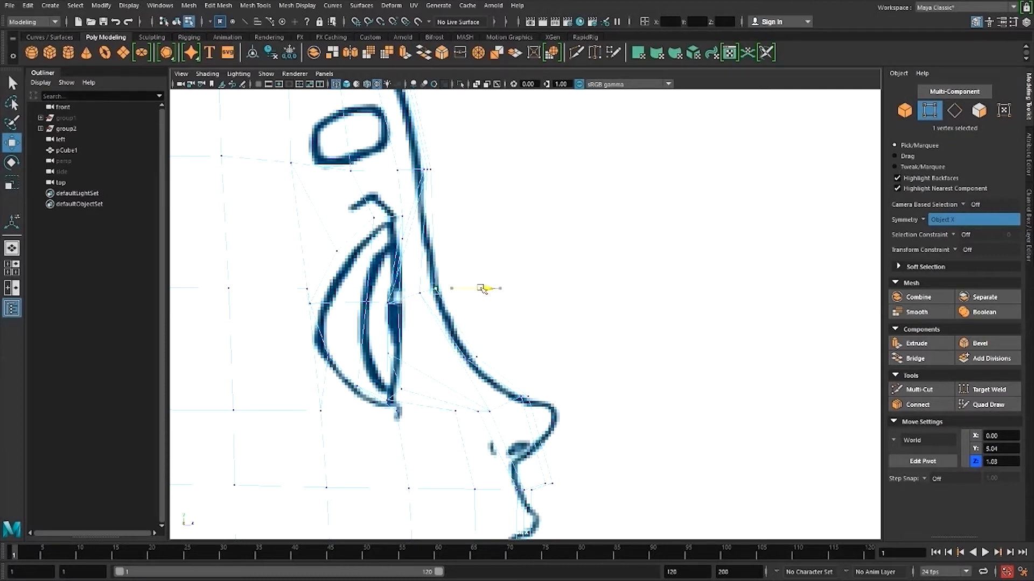
{"action": "left_click", "coordinate": [428, 171]}
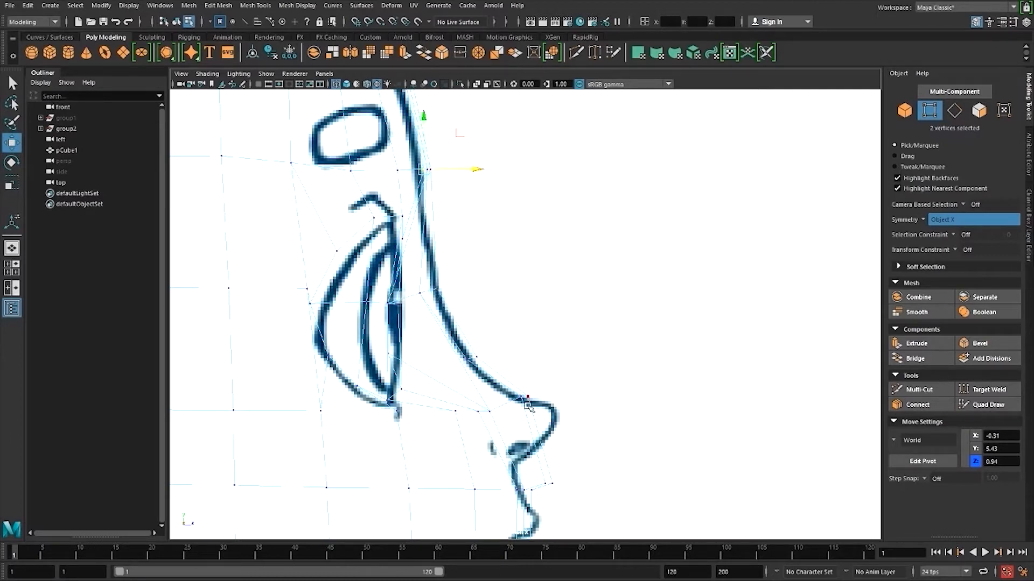
{"action": "left_click", "coordinate": [545, 481]}
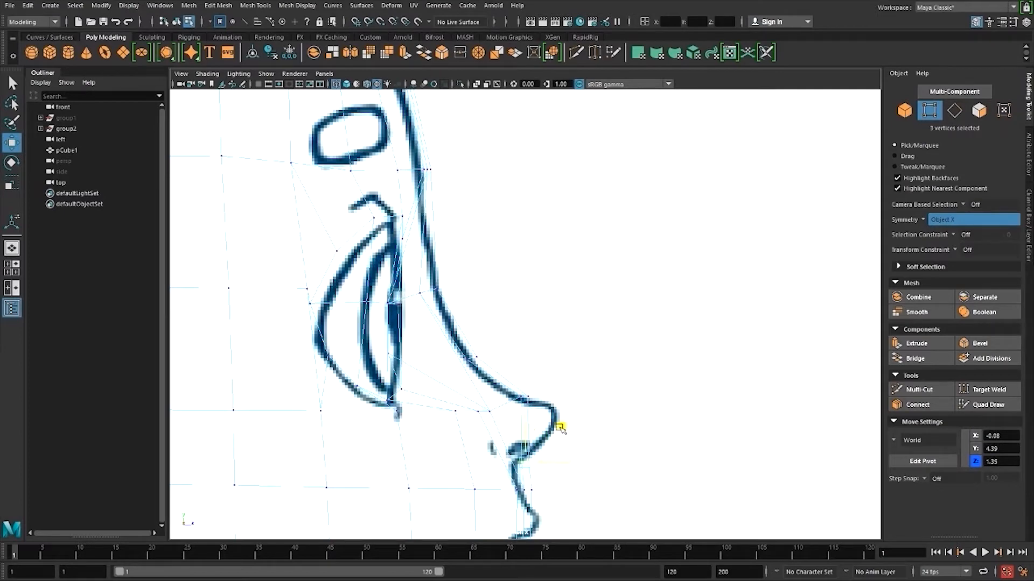
- Adjust the sideways position of the nose's two lower side vertices in perspective view
{"action": "key", "text": "space"}
{"action": "left_click_drag", "start_coordinate": [574, 440], "coordinate": [575, 412]}
{"action": "left_click_drag", "start_coordinate": [634, 431], "coordinate": [522, 455], "text": "alt"}
{"action": "right_click_drag", "start_coordinate": [522, 454], "coordinate": [560, 476], "text": "alt"}
{"action": "left_click_drag", "start_coordinate": [560, 476], "coordinate": [524, 464], "text": "alt"}
{"action": "left_click", "coordinate": [424, 430]}
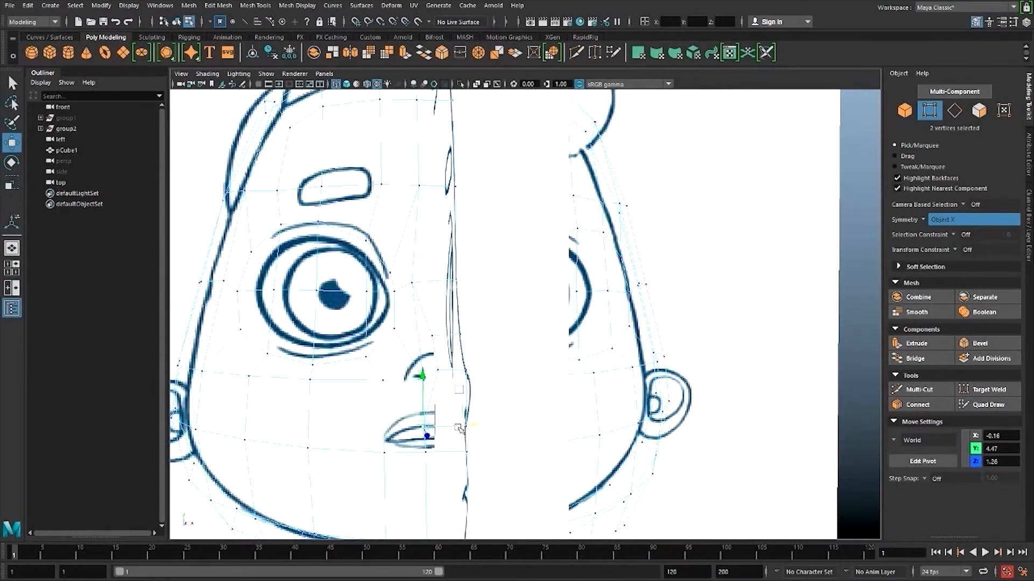
{"action": "left_click_drag", "start_coordinate": [461, 429], "coordinate": [561, 472]}
- Select the three vertices across the top of the nose tip and move them to about Y 4.69, Z 1.20
{"action": "left_click", "coordinate": [539, 379]}
{"action": "left_click_drag", "start_coordinate": [533, 413], "coordinate": [544, 435], "text": "alt"}
{"action": "left_click", "coordinate": [469, 413], "text": "shift"}
{"action": "left_click", "coordinate": [491, 399], "text": "shift"}
{"action": "right_click_drag", "start_coordinate": [714, 481], "coordinate": [645, 474], "text": "alt"}
{"action": "left_click_drag", "start_coordinate": [646, 473], "coordinate": [549, 461], "text": "alt"}
{"action": "left_click", "coordinate": [592, 403], "text": "ctrl"}
{"action": "left_click_drag", "start_coordinate": [456, 415], "coordinate": [598, 399], "text": "alt"}
{"action": "right_click_drag", "start_coordinate": [334, 468], "coordinate": [422, 462], "text": "alt"}
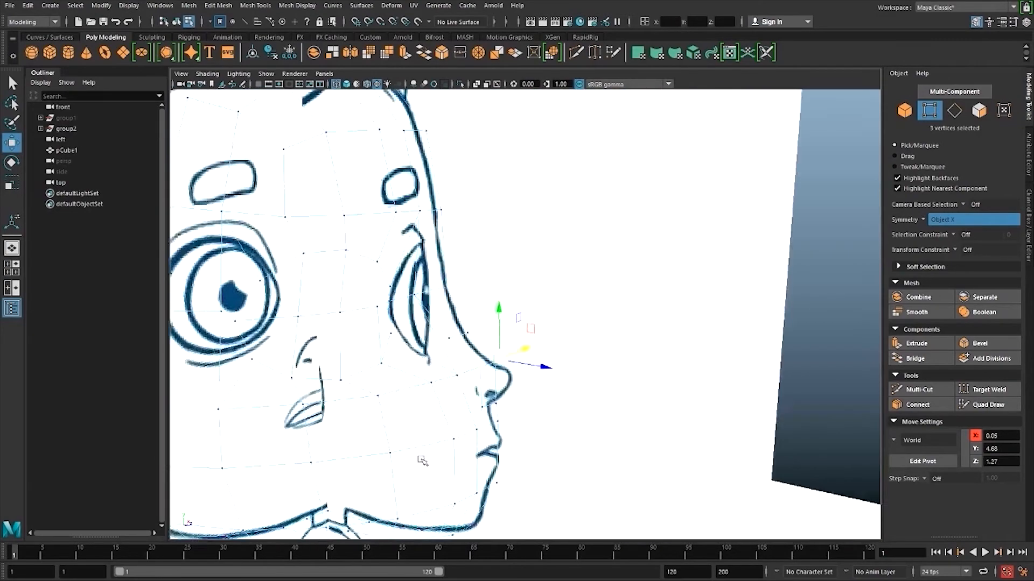
{"action": "left_click_drag", "start_coordinate": [422, 461], "coordinate": [460, 455], "text": "alt"}
{"action": "left_click_drag", "start_coordinate": [490, 397], "coordinate": [522, 374], "text": "alt"}
{"action": "left_click_drag", "start_coordinate": [556, 321], "coordinate": [516, 372]}
{"action": "right_click_drag", "start_coordinate": [516, 372], "coordinate": [520, 416], "text": "alt"}
- Select the two front faces of the nose tip and extrude them
{"action": "right_click", "coordinate": [473, 393]}
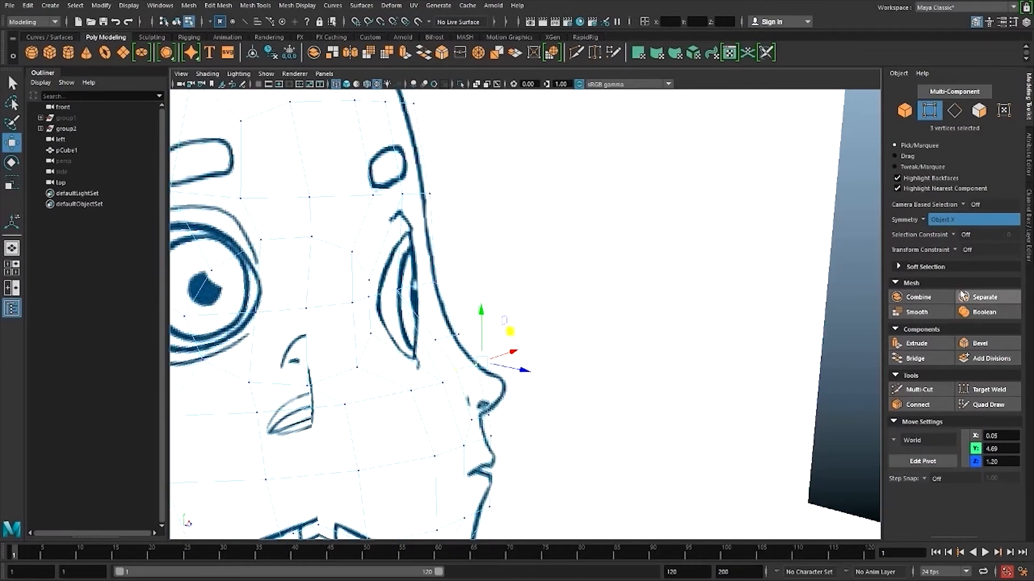
{"action": "left_click", "coordinate": [978, 112]}
{"action": "left_click", "coordinate": [468, 396]}
{"action": "left_click_drag", "start_coordinate": [493, 413], "coordinate": [550, 402], "text": "alt"}
{"action": "key", "text": "ctrl+e"}
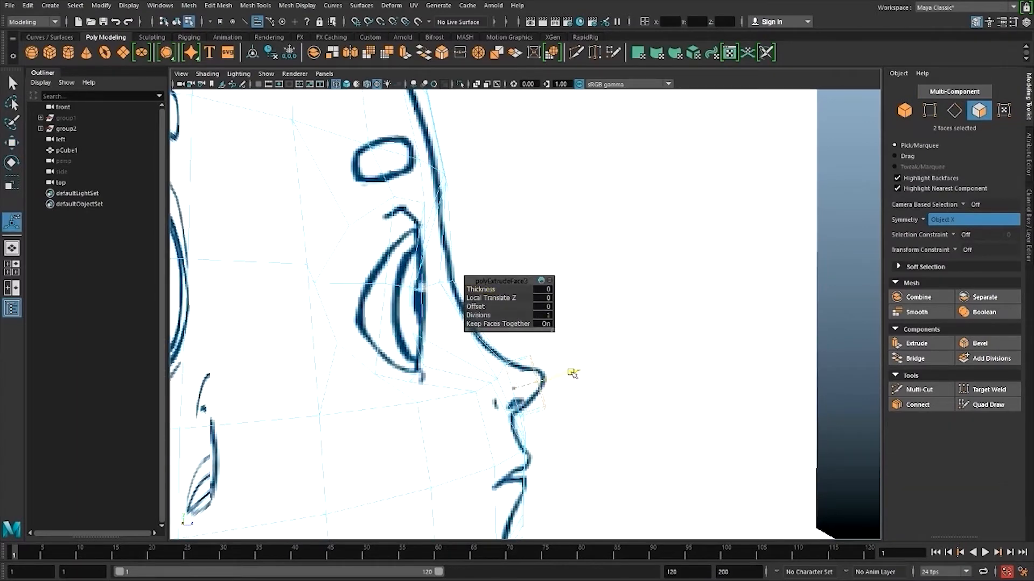
- Scale the two extruded nose-tip faces, checking them from the front in perspective view
{"action": "key", "text": "r"}
{"action": "key", "text": "e"}
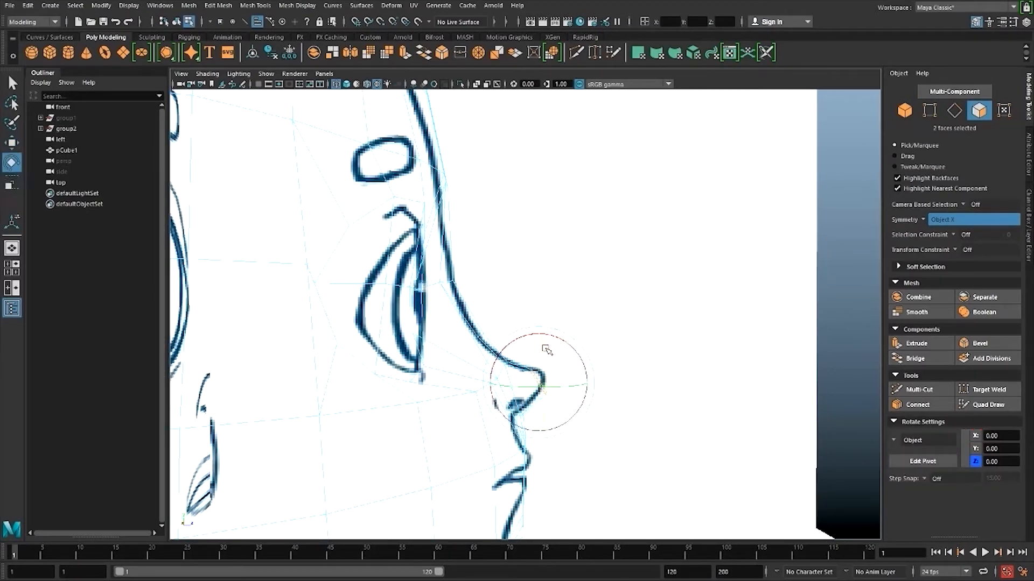
{"action": "left_click_drag", "start_coordinate": [626, 398], "coordinate": [515, 375], "text": "alt"}
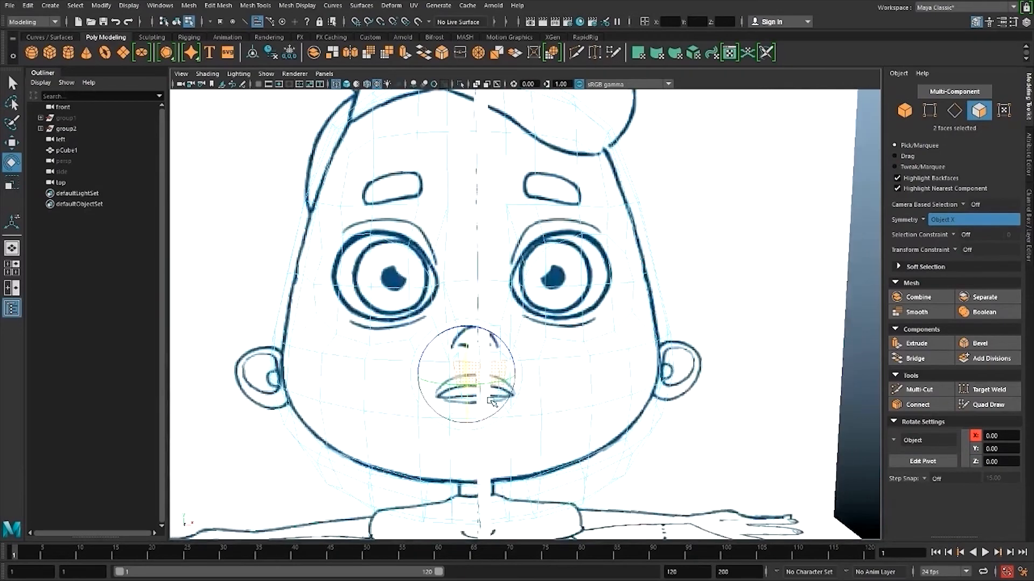
{"action": "key", "text": "r"}
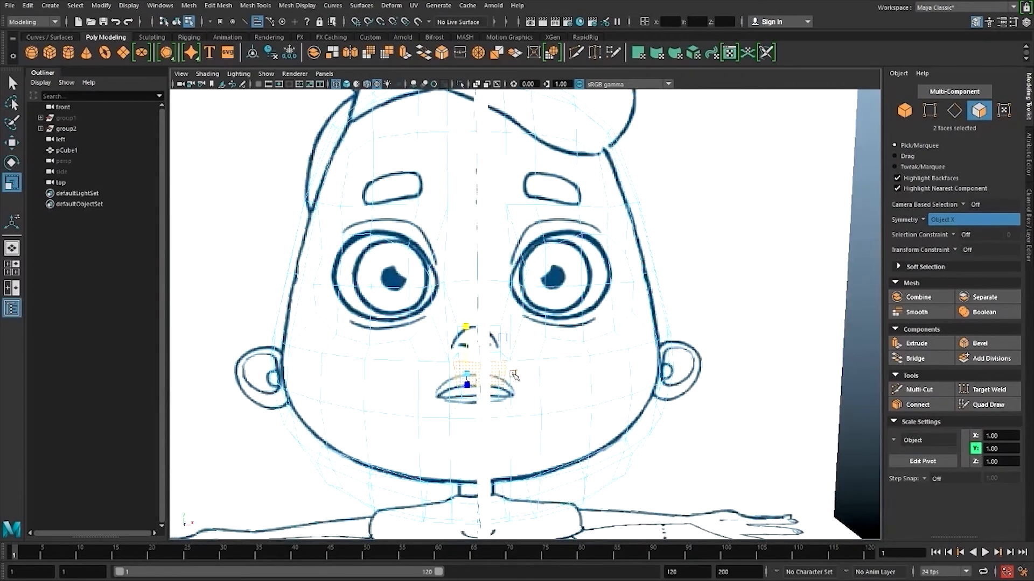
{"action": "right_click", "coordinate": [469, 367]}
{"action": "left_click", "coordinate": [467, 373]}
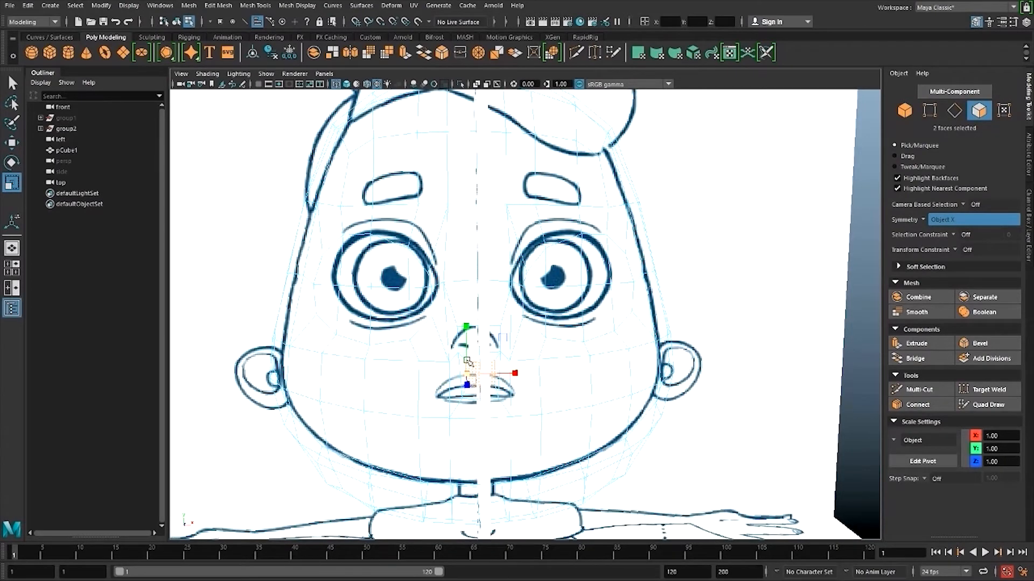
- Select the nose tip's two side vertices and place them at about Y 4.67, Z 1.31
{"action": "left_click", "coordinate": [937, 116]}
{"action": "left_click", "coordinate": [467, 325]}
{"action": "key", "text": "w"}
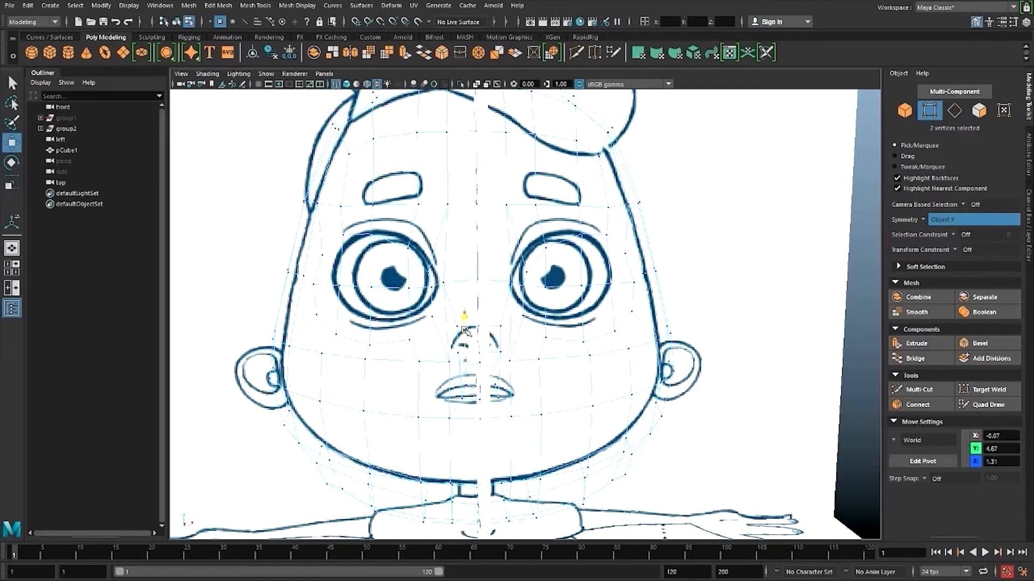
{"action": "left_click_drag", "start_coordinate": [500, 371], "coordinate": [537, 353], "text": "alt"}
- Return to object selection, pick the head mesh and display it shaded
{"action": "right_click_drag", "start_coordinate": [534, 312], "coordinate": [588, 293]}
{"action": "left_click", "coordinate": [710, 337]}
{"action": "scroll", "coordinate": [673, 344], "scroll_direction": "down", "scroll_amount": 3}
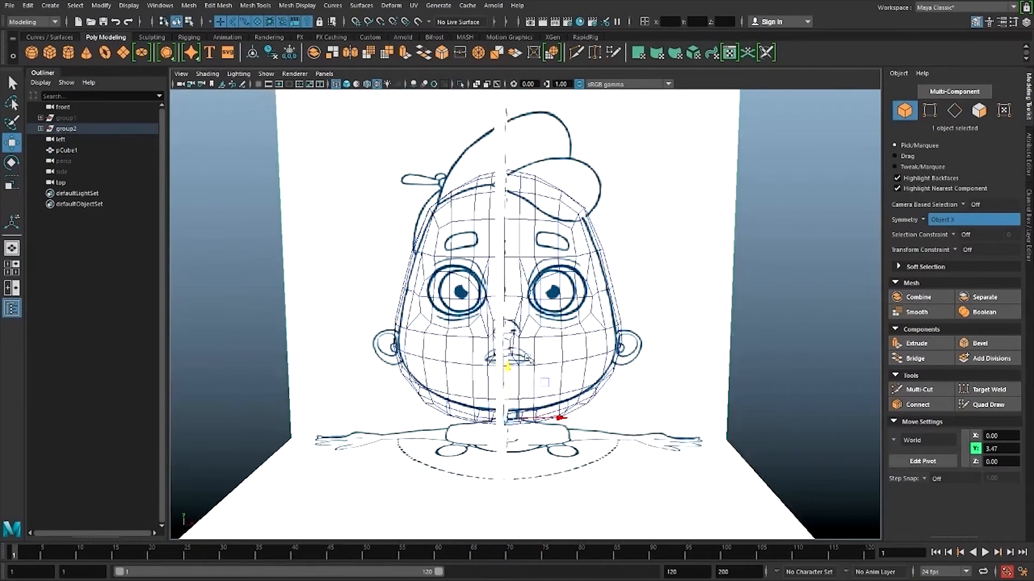
{"action": "left_click_drag", "start_coordinate": [549, 334], "coordinate": [533, 352], "text": "alt"}
{"action": "scroll", "coordinate": [538, 388], "scroll_direction": "up", "scroll_amount": 2}
{"action": "left_click", "coordinate": [523, 387]}
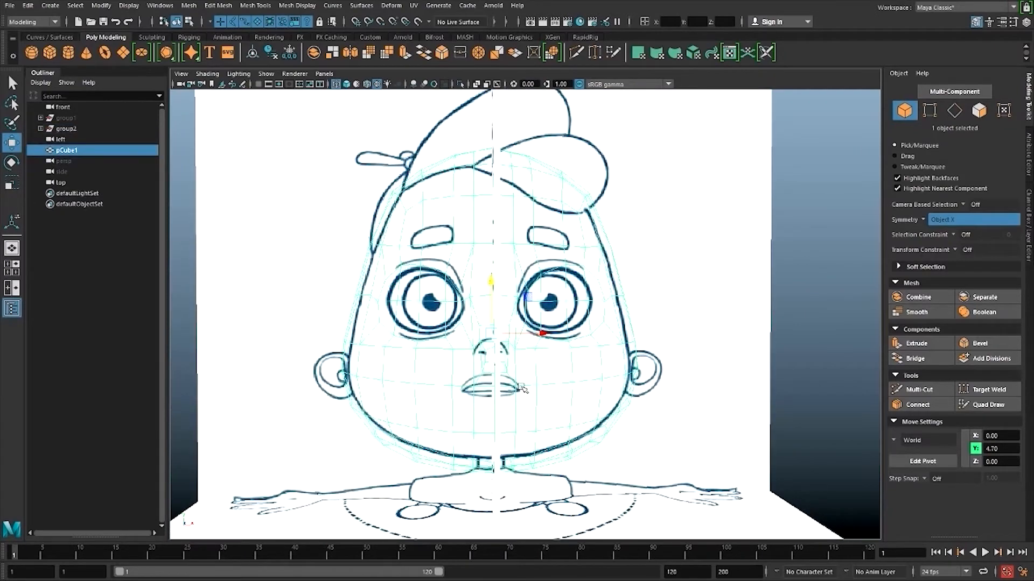
{"action": "key", "text": "5"}
- Select the four faces in the mouth area below the nose, using the shaded front view
{"action": "mouse_move", "coordinate": [522, 387]}
{"action": "left_mouse_down", "text": "alt"}
{"action": "mouse_move", "coordinate": [571, 383]}
{"action": "mouse_move", "coordinate": [525, 387]}
{"action": "mouse_move", "coordinate": [535, 388]}
{"action": "left_mouse_up", "text": "alt"}
{"action": "right_click_drag", "start_coordinate": [535, 388], "coordinate": [560, 415], "text": "alt"}
{"action": "middle_click_drag", "start_coordinate": [560, 415], "coordinate": [570, 403], "text": "alt"}
{"action": "right_click_drag", "start_coordinate": [540, 372], "coordinate": [537, 342]}
{"action": "left_click", "coordinate": [489, 403]}
{"action": "left_click", "coordinate": [508, 400], "text": "shift"}
{"action": "mouse_move", "coordinate": [486, 400]}
{"action": "left_mouse_down", "text": "alt"}
{"action": "mouse_move", "coordinate": [494, 407]}
{"action": "mouse_move", "coordinate": [480, 405]}
{"action": "left_mouse_up", "text": "alt"}
{"action": "key", "text": "space"}
{"action": "left_click", "coordinate": [509, 402]}
{"action": "left_click", "coordinate": [513, 433]}
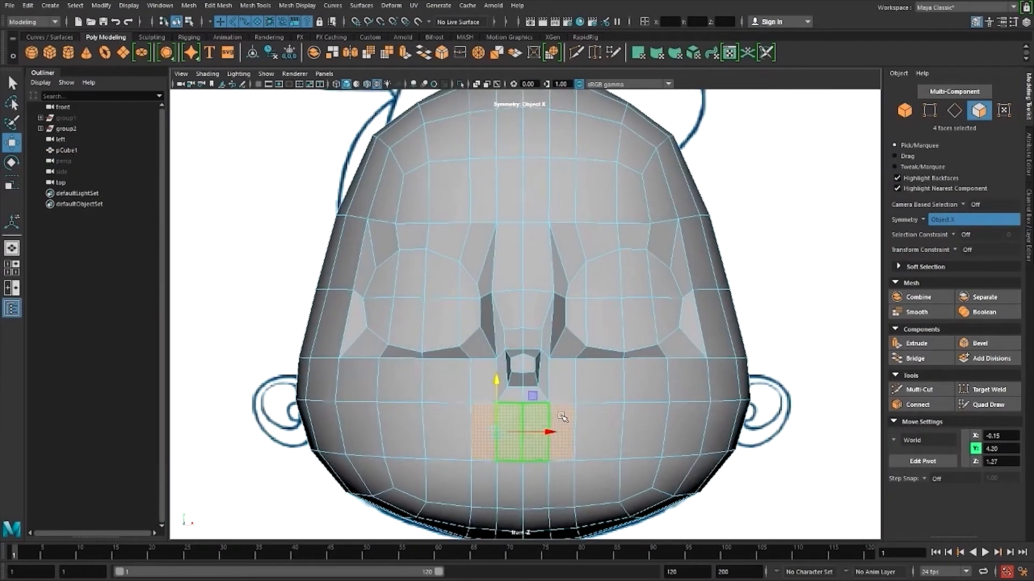
- Switch to wireframe, extrude the four mouth faces and scale them inward around the drawn lips
{"action": "key", "text": "4"}
{"action": "scroll", "coordinate": [554, 376], "scroll_direction": "down", "scroll_amount": 5}
{"action": "scroll", "coordinate": [554, 375], "scroll_direction": "up", "scroll_amount": 8}
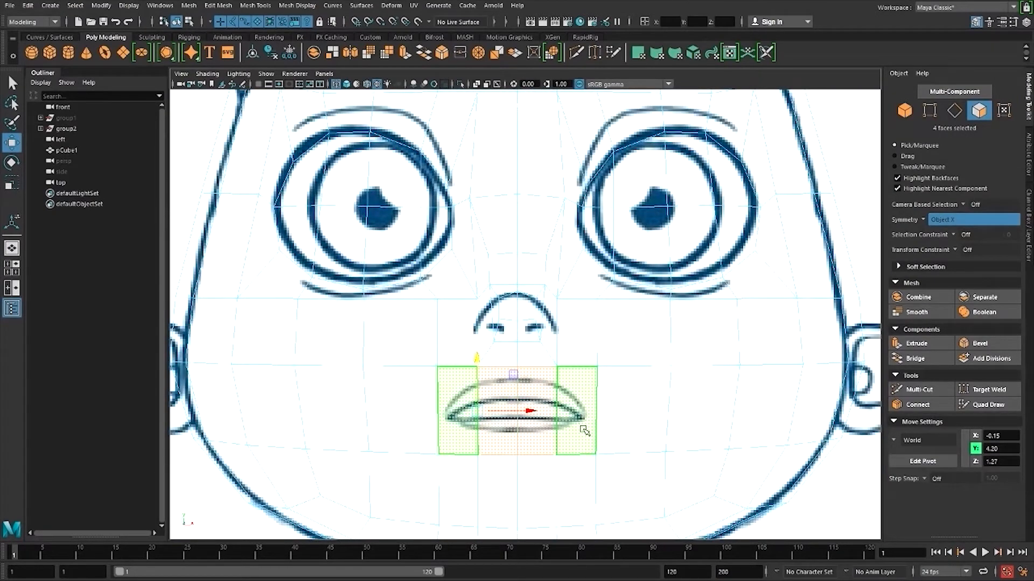
{"action": "key", "text": "r"}
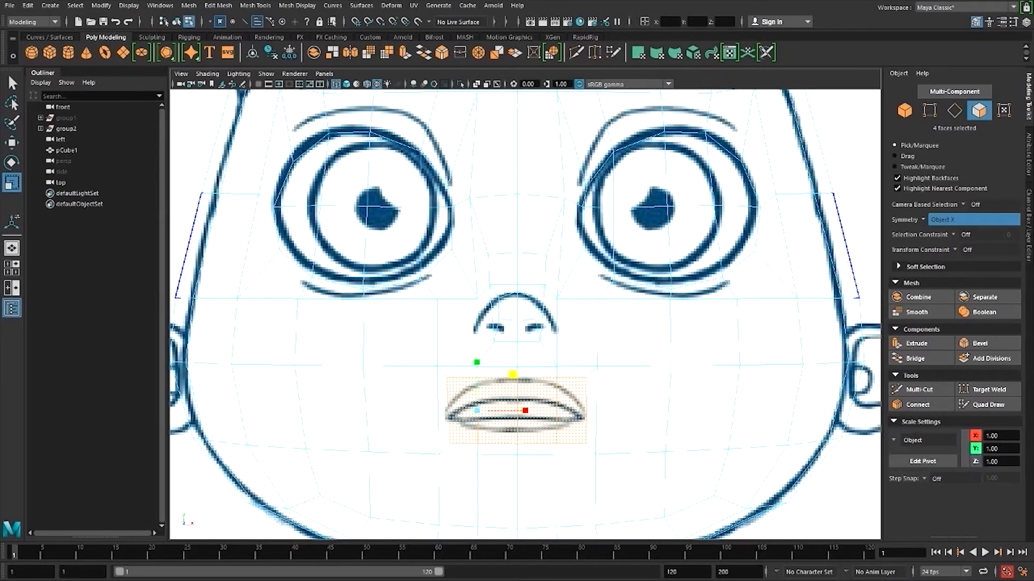
- In perspective view, select the four edges just below the mouth and move them to about Z 1.26 to fit the drawn profile
{"action": "key", "text": "space"}
{"action": "left_click", "coordinate": [540, 330]}
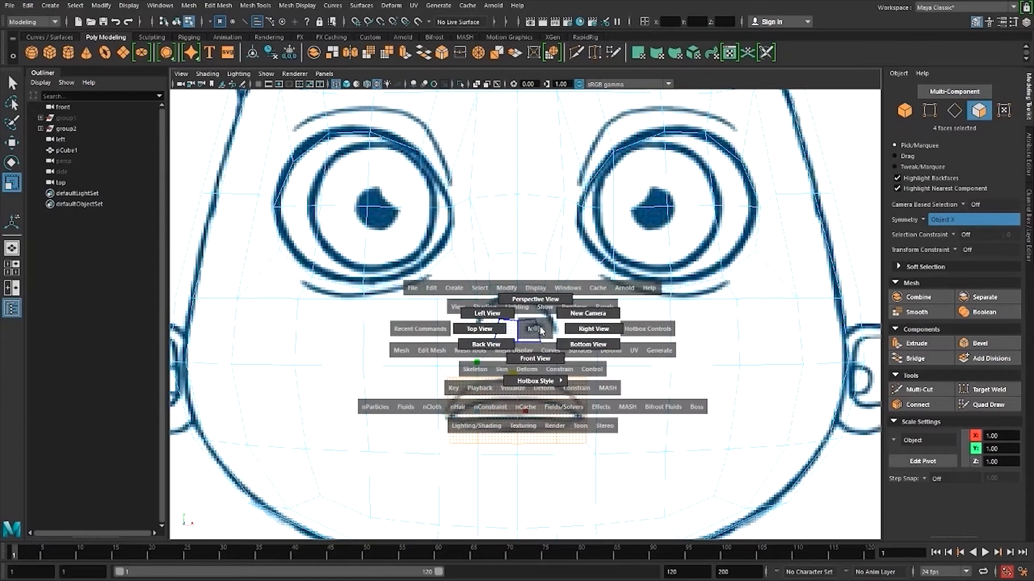
{"action": "left_click", "coordinate": [545, 296]}
{"action": "left_click_drag", "start_coordinate": [544, 323], "coordinate": [634, 357], "text": "alt"}
{"action": "right_click_drag", "start_coordinate": [635, 357], "coordinate": [618, 409], "text": "alt"}
{"action": "middle_click_drag", "start_coordinate": [619, 408], "coordinate": [614, 368], "text": "alt"}
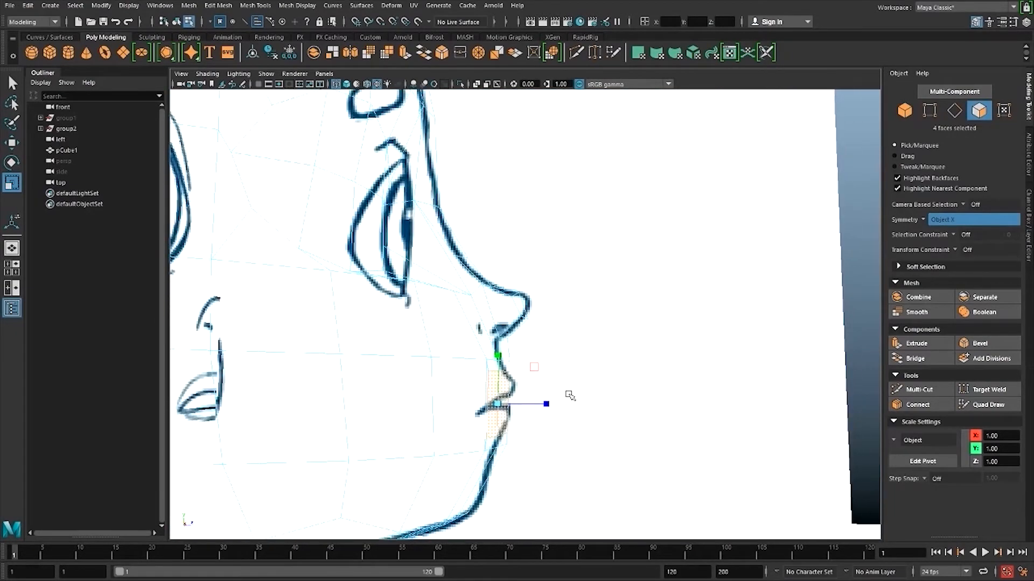
{"action": "key", "text": "w"}
{"action": "left_click_drag", "start_coordinate": [570, 396], "coordinate": [478, 400], "text": "alt"}
{"action": "right_click_drag", "start_coordinate": [477, 396], "coordinate": [475, 282]}
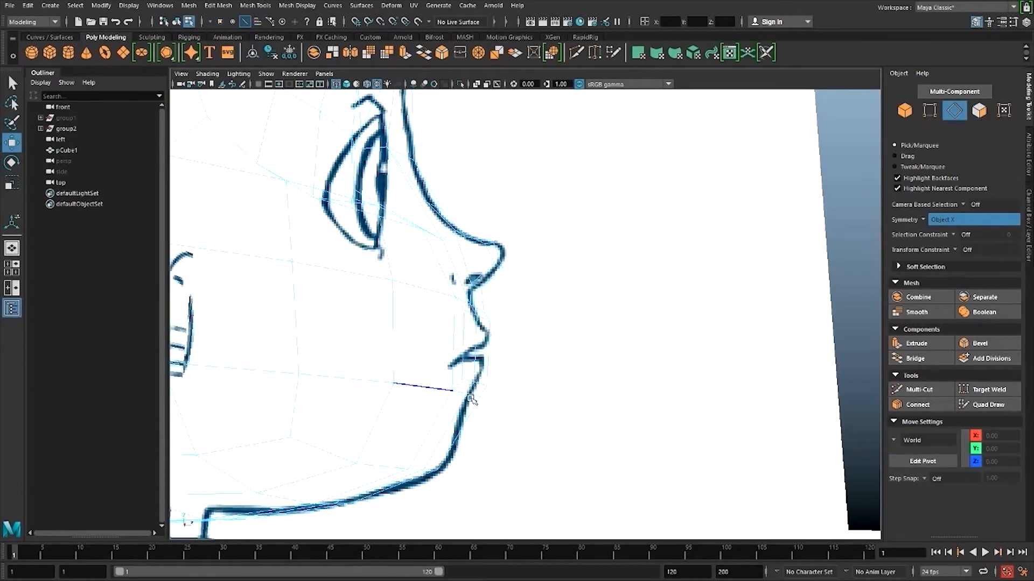
{"action": "left_click", "coordinate": [473, 400]}
{"action": "left_click_drag", "start_coordinate": [474, 415], "coordinate": [514, 429], "text": "alt"}
{"action": "left_click", "coordinate": [429, 393], "text": "shift"}
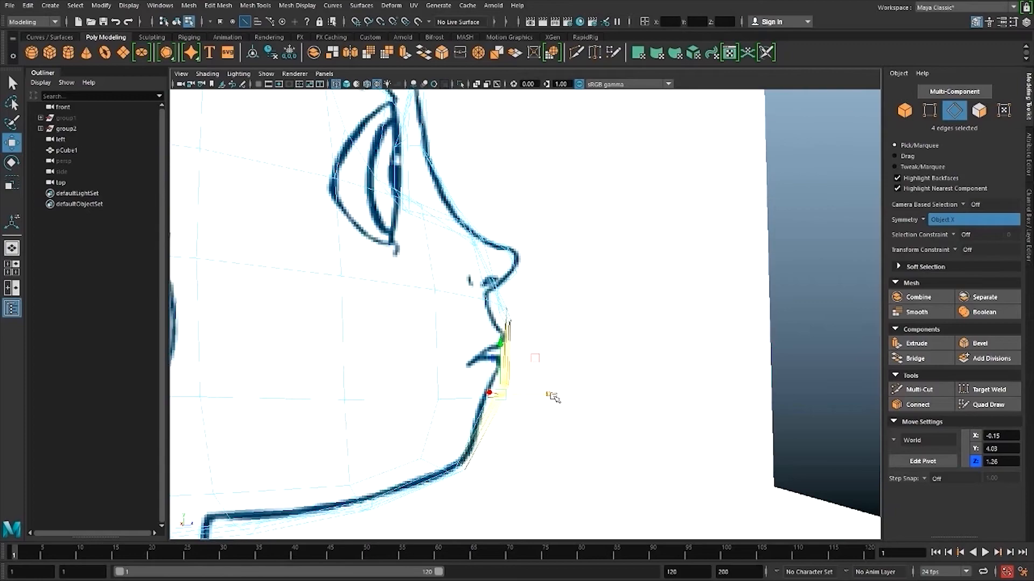
- Select the two front chin edges and move them with soft selection to about Y 3.75, Z 1.15, following the drawn chin
{"action": "left_click_drag", "start_coordinate": [542, 397], "coordinate": [577, 437], "text": "alt"}
{"action": "left_click", "coordinate": [523, 402], "text": "shift"}
{"action": "left_click", "coordinate": [549, 424]}
{"action": "key", "text": "b"}
{"action": "left_click_drag", "start_coordinate": [516, 428], "coordinate": [508, 327]}
{"action": "right_click", "coordinate": [502, 326]}
{"action": "left_click", "coordinate": [493, 311]}
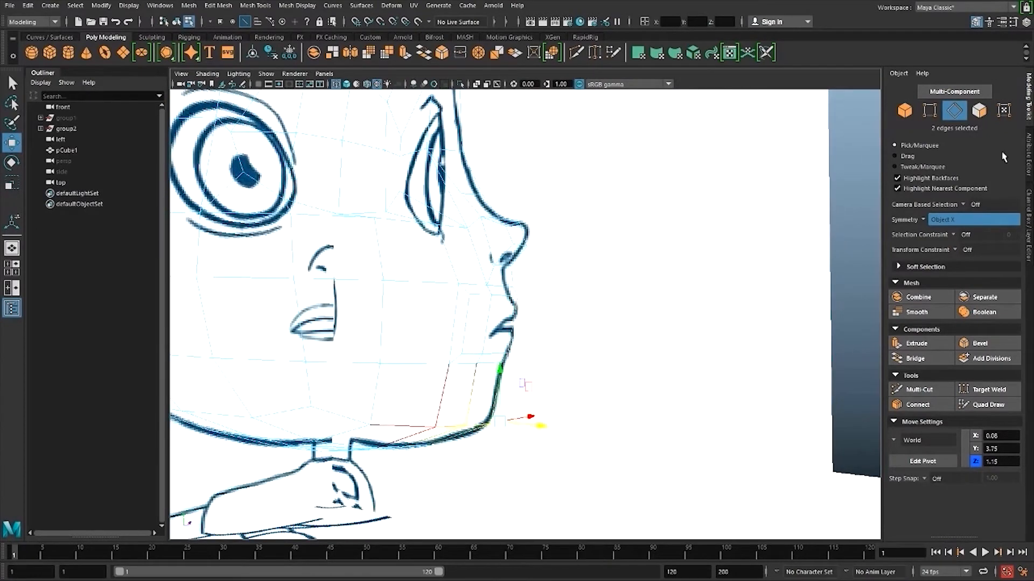
- Select the two vertices beside the centre of the mouth loop's upper edge and place them at about Y 4.33, Z 1.30
{"action": "left_click_drag", "start_coordinate": [537, 297], "coordinate": [455, 323], "text": "alt"}
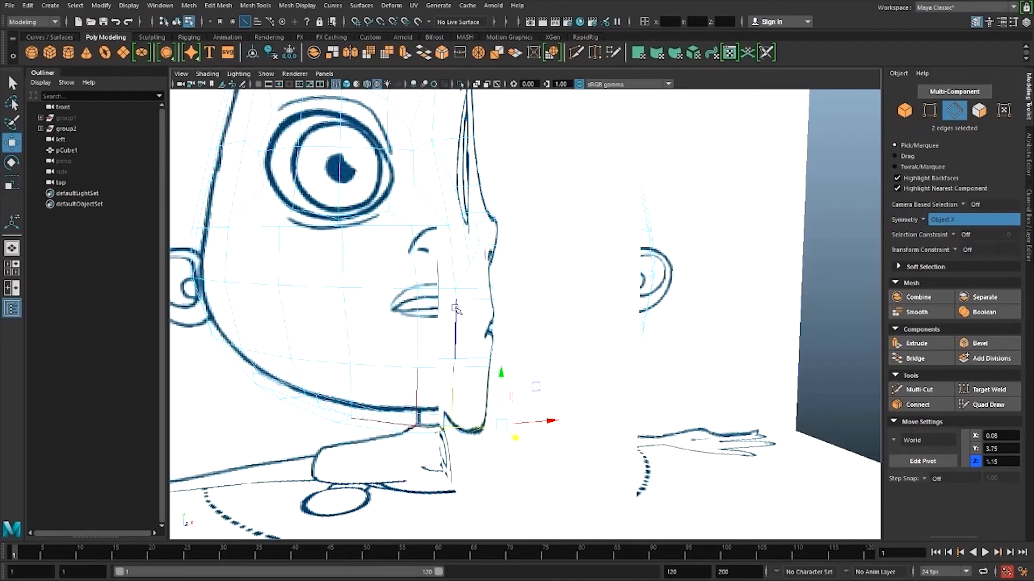
{"action": "right_click", "coordinate": [455, 310]}
{"action": "left_click", "coordinate": [406, 304]}
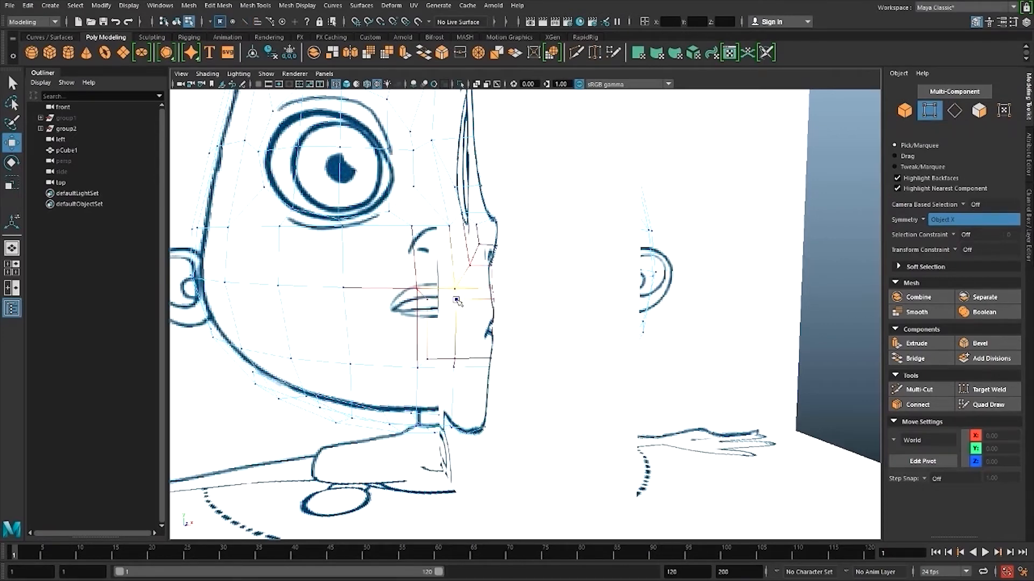
{"action": "left_click", "coordinate": [456, 300]}
{"action": "left_click_drag", "start_coordinate": [509, 321], "coordinate": [425, 325], "text": "alt"}
{"action": "right_click_drag", "start_coordinate": [425, 324], "coordinate": [474, 338], "text": "alt"}
{"action": "middle_click_drag", "start_coordinate": [474, 338], "coordinate": [475, 344], "text": "alt"}
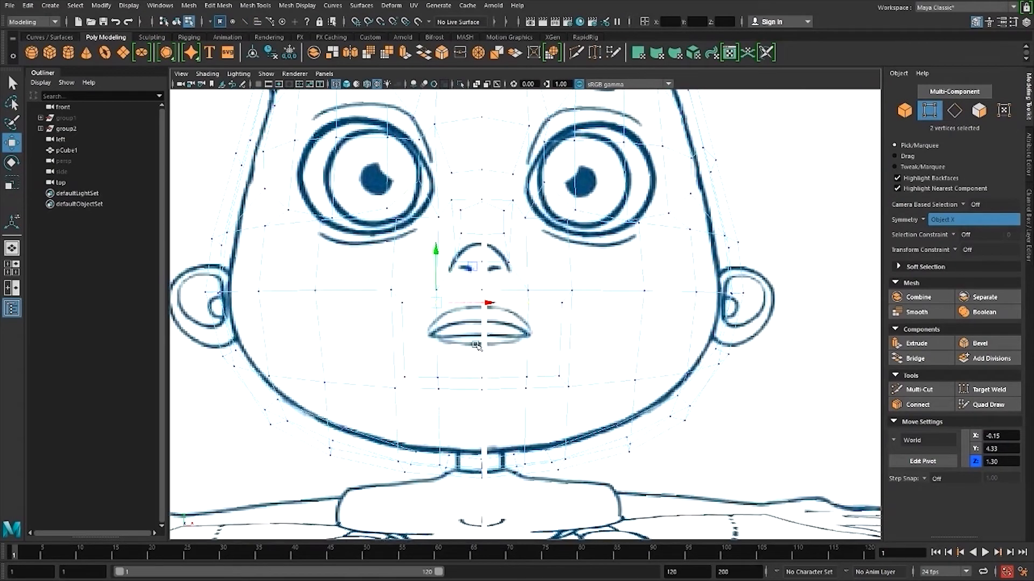
- In front view, move the mouth loop's two upper outer vertices onto the drawn upper lip
{"action": "key", "text": "space"}
{"action": "left_click_drag", "start_coordinate": [476, 344], "coordinate": [476, 377]}
{"action": "middle_click_drag", "start_coordinate": [575, 362], "coordinate": [572, 340], "text": "alt"}
{"action": "right_click_drag", "start_coordinate": [571, 341], "coordinate": [587, 343], "text": "alt"}
{"action": "left_click", "coordinate": [438, 367]}
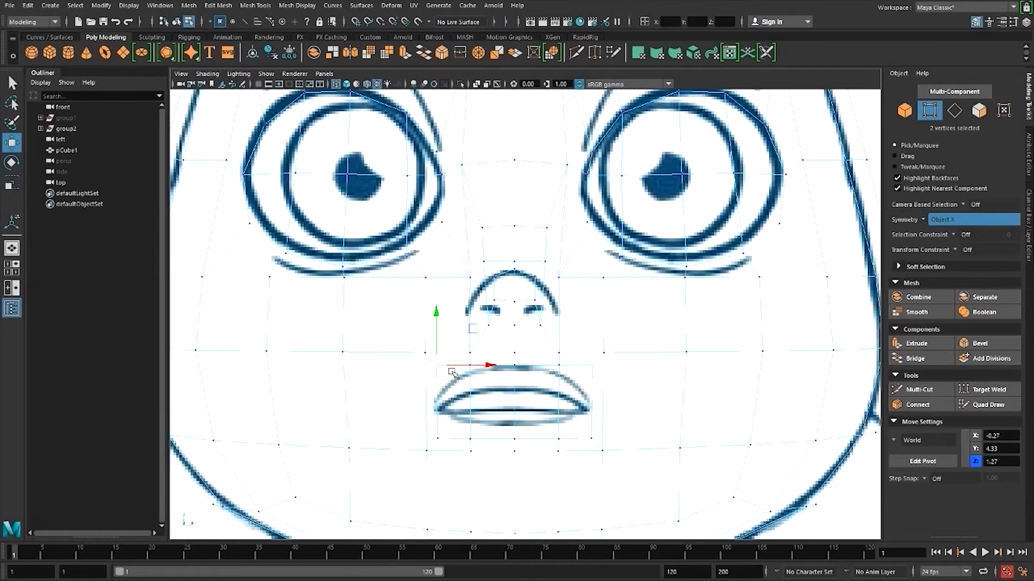
{"action": "left_click_drag", "start_coordinate": [440, 370], "coordinate": [473, 372]}
- Move the mouth loop's lower vertices up onto the drawn lower lip, placing the centre one at about Y 4.12
{"action": "left_click_drag", "start_coordinate": [440, 438], "coordinate": [435, 412]}
{"action": "left_click", "coordinate": [478, 442]}
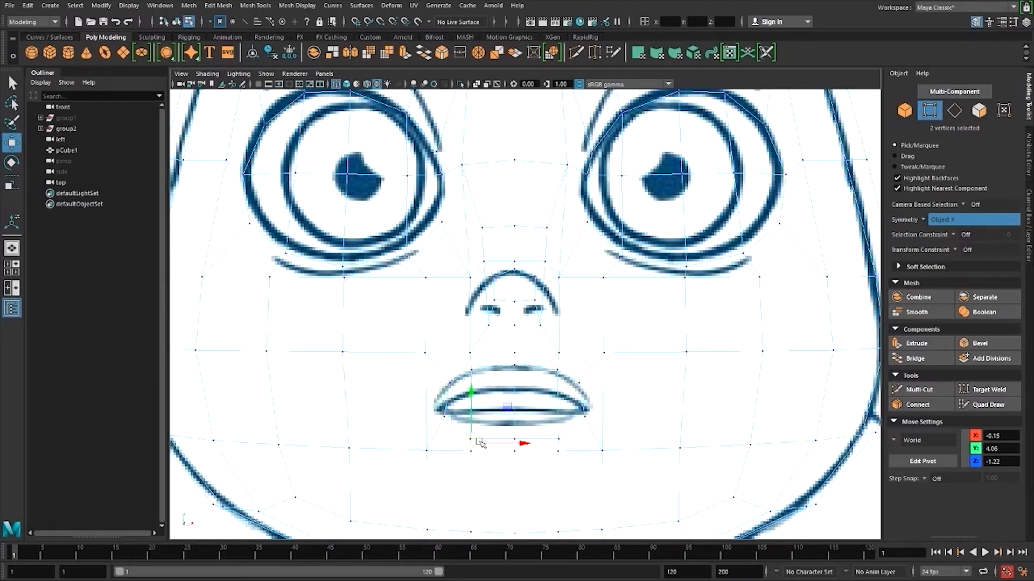
{"action": "left_click", "coordinate": [512, 438]}
{"action": "left_click", "coordinate": [472, 438]}
{"action": "left_click_drag", "start_coordinate": [471, 438], "coordinate": [520, 424]}
{"action": "left_click", "coordinate": [510, 439]}
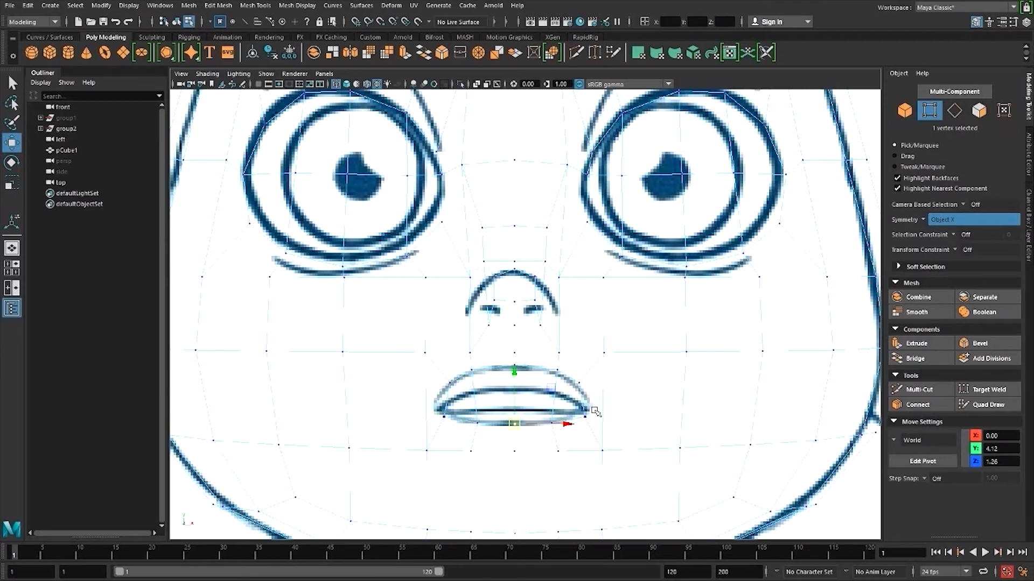
- Insert an edge loop around the head through the mouth at lip-corner height with Multi-Cut
{"action": "middle_click_drag", "start_coordinate": [594, 411], "coordinate": [575, 374], "text": "alt"}
{"action": "scroll", "coordinate": [559, 377], "scroll_direction": "up", "scroll_amount": 1}
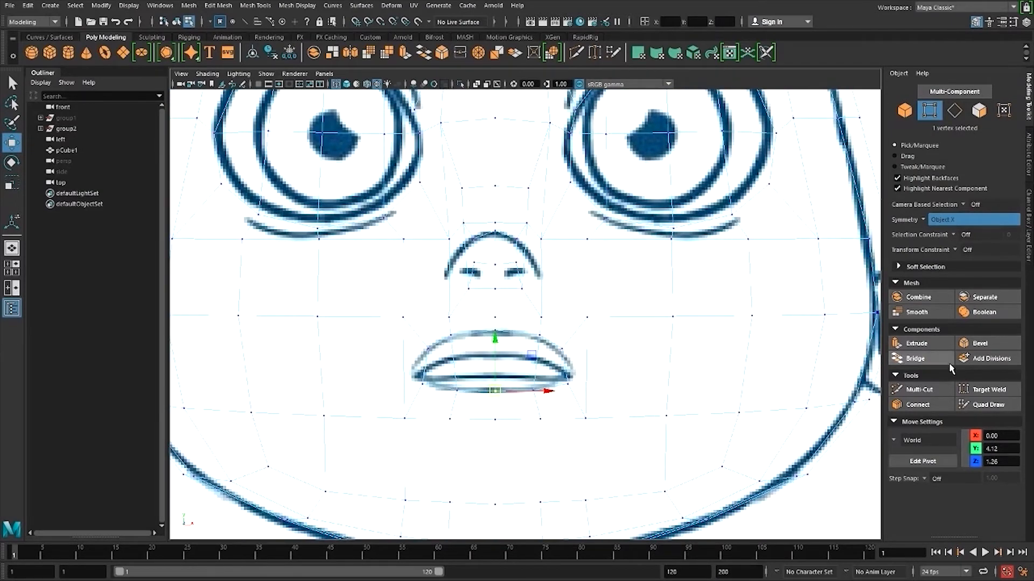
{"action": "left_click", "coordinate": [918, 390]}
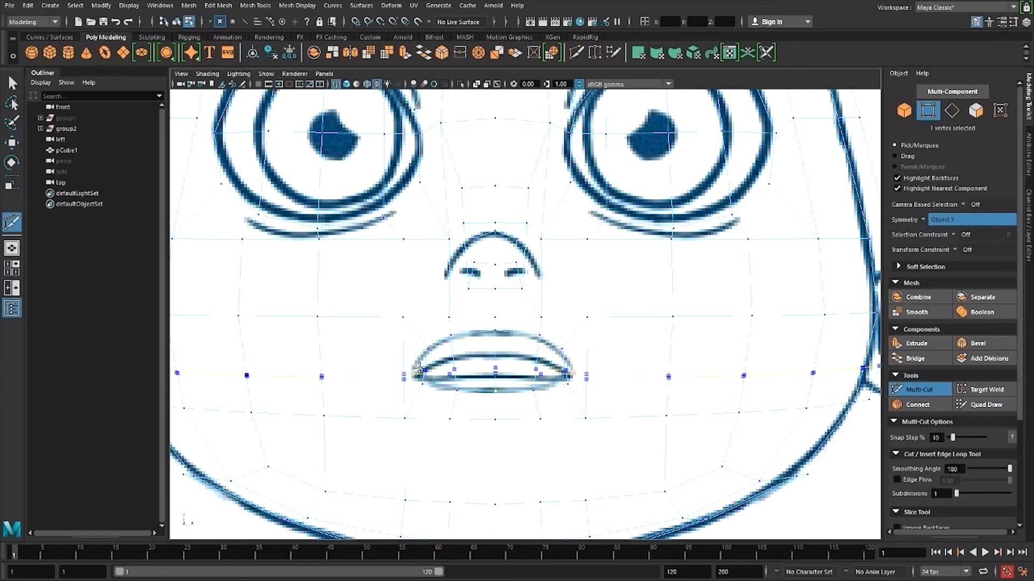
{"action": "left_click", "coordinate": [419, 370], "text": "ctrl"}
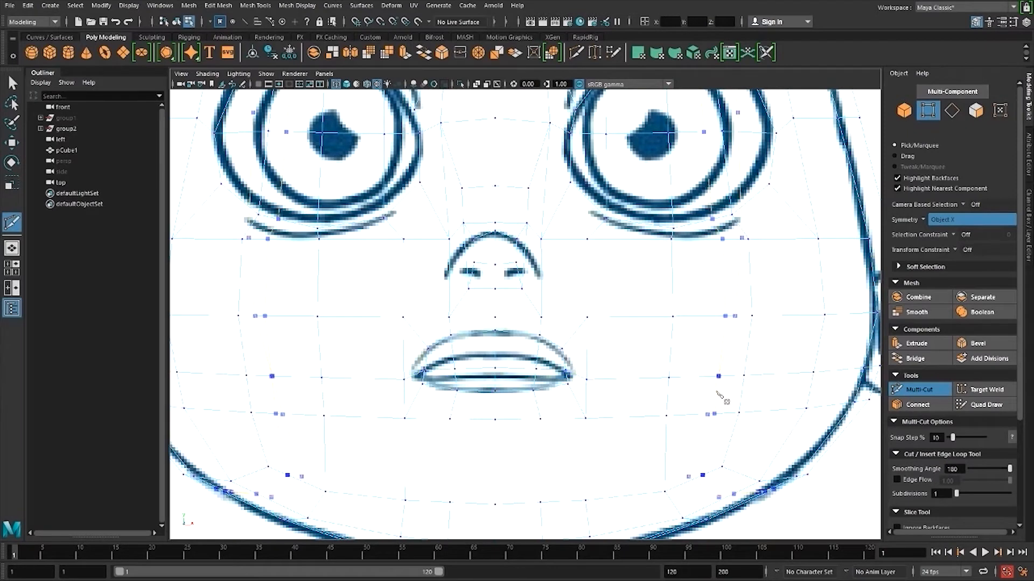
{"action": "key", "text": "q"}
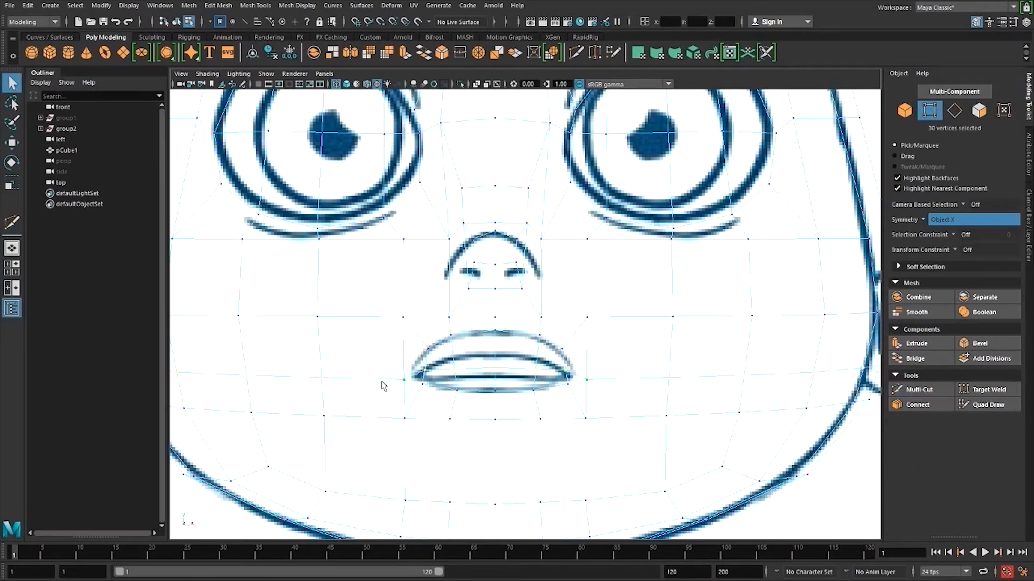
- Set the transform constraint to Edge Slide and scale the new loop's vertices in perspective view
{"action": "left_click", "coordinate": [957, 250]}
{"action": "left_click", "coordinate": [991, 269]}
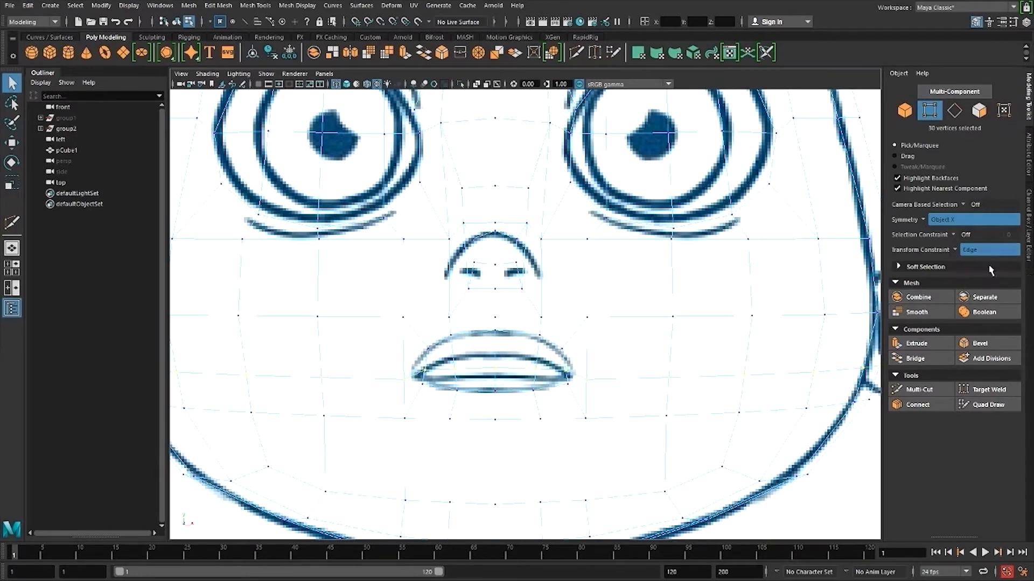
{"action": "key", "text": "space"}
{"action": "left_click_drag", "start_coordinate": [509, 377], "coordinate": [528, 369]}
{"action": "key", "text": "r"}
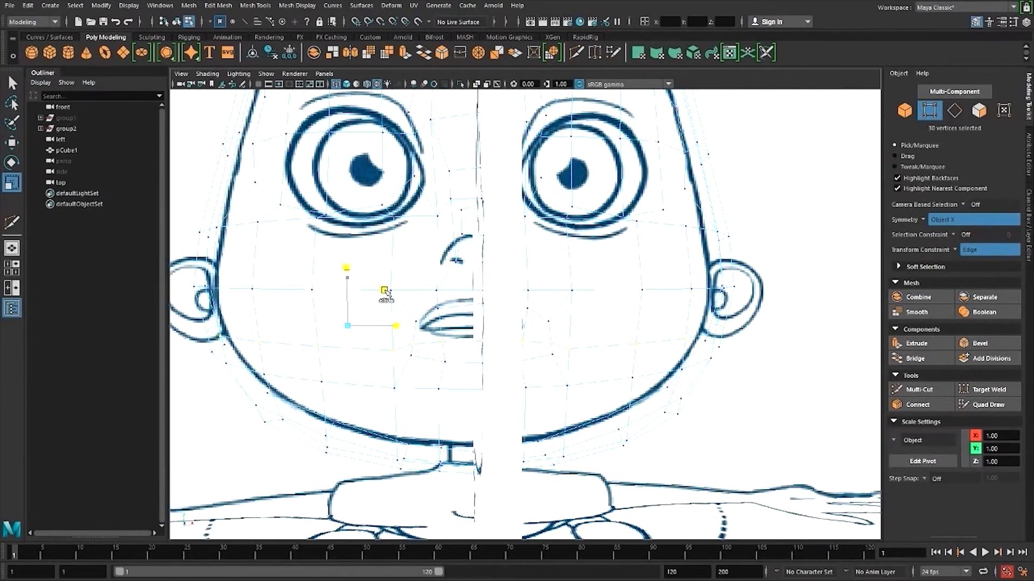
{"action": "left_click_drag", "start_coordinate": [346, 275], "coordinate": [425, 334]}
{"action": "key", "text": "w"}
{"action": "key", "text": "r"}
- Turn the transform constraint off and scale the new loop's vertices again
{"action": "left_click", "coordinate": [968, 250]}
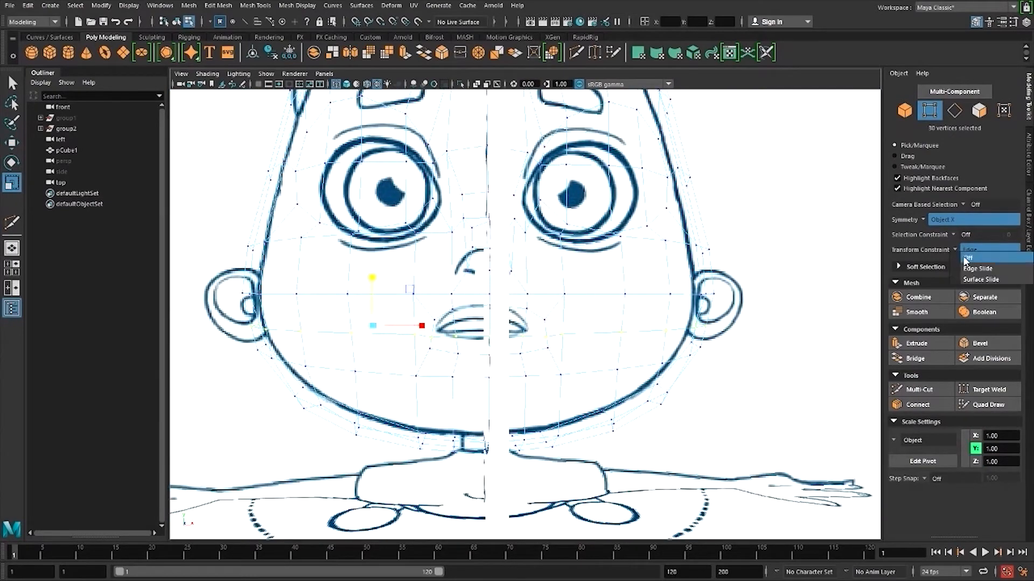
{"action": "left_click", "coordinate": [966, 259]}
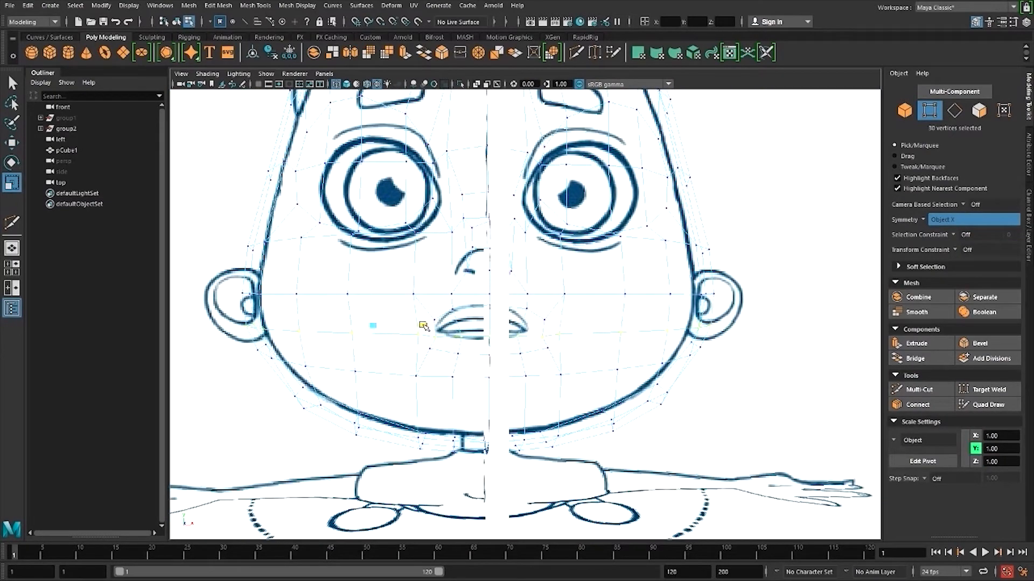
{"action": "left_click", "coordinate": [424, 326]}
{"action": "left_click_drag", "start_coordinate": [424, 326], "coordinate": [566, 372], "text": "alt"}
{"action": "scroll", "coordinate": [473, 324], "scroll_direction": "down", "scroll_amount": 5}
- Select the mouth vertices of the new loop from the side and undo the last change
{"action": "left_click", "coordinate": [494, 286]}
{"action": "scroll", "coordinate": [519, 336], "scroll_direction": "up", "scroll_amount": 4}
{"action": "scroll", "coordinate": [538, 373], "scroll_direction": "up", "scroll_amount": 4}
{"action": "left_click", "coordinate": [502, 364]}
{"action": "left_click_drag", "start_coordinate": [502, 363], "coordinate": [641, 367], "text": "alt"}
{"action": "left_click", "coordinate": [529, 367], "text": "shift"}
{"action": "scroll", "coordinate": [492, 365], "scroll_direction": "up", "scroll_amount": 4}
{"action": "key", "text": "w"}
{"action": "key", "text": "ctrl+z"}
- Move the two mouth-corner vertices to about X 0.22, Y 4.20, Z 1.24, following the drawn profile
{"action": "left_click", "coordinate": [536, 390], "text": "shift"}
{"action": "left_click", "coordinate": [538, 407]}
{"action": "left_click", "coordinate": [552, 370]}
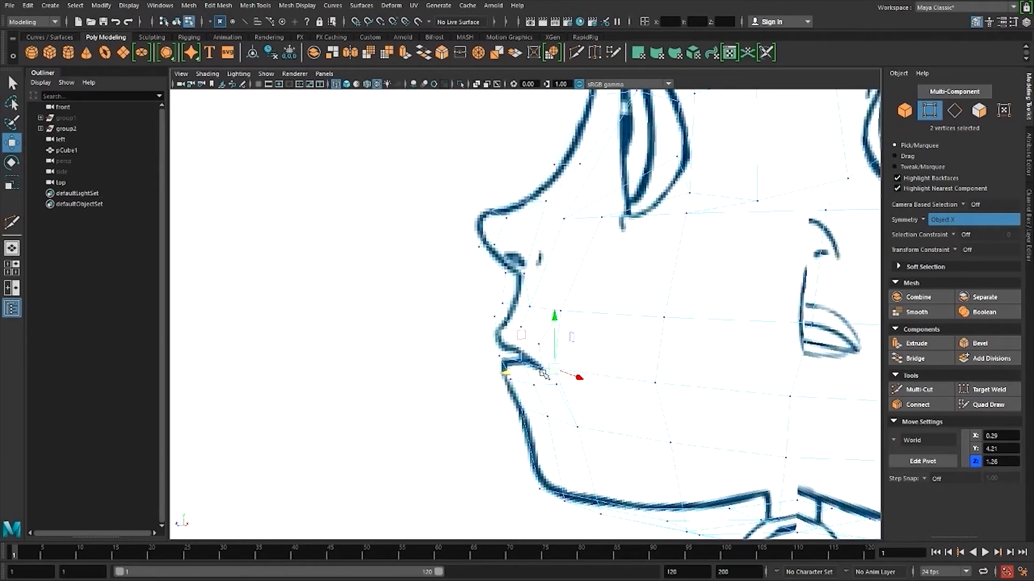
{"action": "left_click_drag", "start_coordinate": [550, 372], "coordinate": [556, 373]}
{"action": "left_click_drag", "start_coordinate": [557, 372], "coordinate": [618, 364], "text": "alt"}
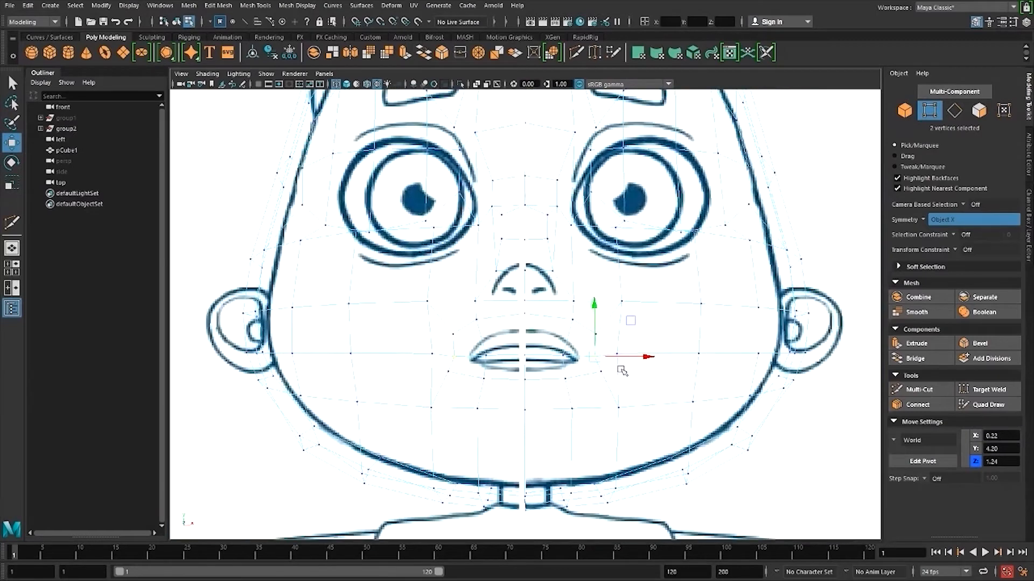
- In front view, edge-slide the two vertices just outside the mouth corners to about X -0.24, Y 4.15, Z 1.23
{"action": "key", "text": "space"}
{"action": "left_click_drag", "start_coordinate": [542, 378], "coordinate": [543, 395]}
{"action": "middle_click_drag", "start_coordinate": [527, 391], "coordinate": [545, 379], "text": "alt"}
{"action": "right_click_drag", "start_coordinate": [545, 378], "coordinate": [537, 406], "text": "alt"}
{"action": "left_click", "coordinate": [405, 360]}
{"action": "left_click", "coordinate": [956, 249]}
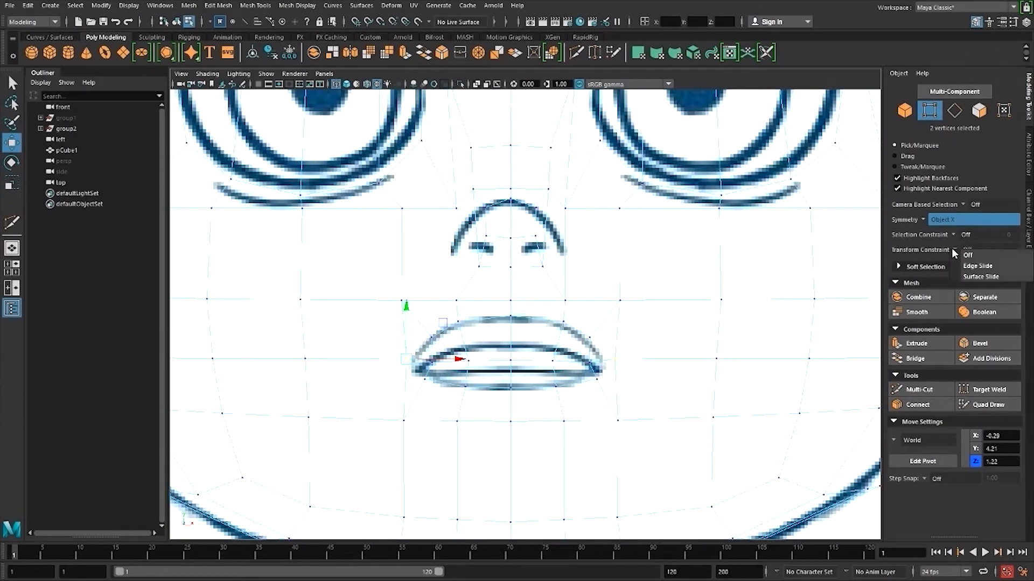
{"action": "left_click", "coordinate": [971, 267]}
{"action": "middle_click_drag", "start_coordinate": [459, 364], "coordinate": [525, 373]}
{"action": "right_click", "coordinate": [520, 352]}
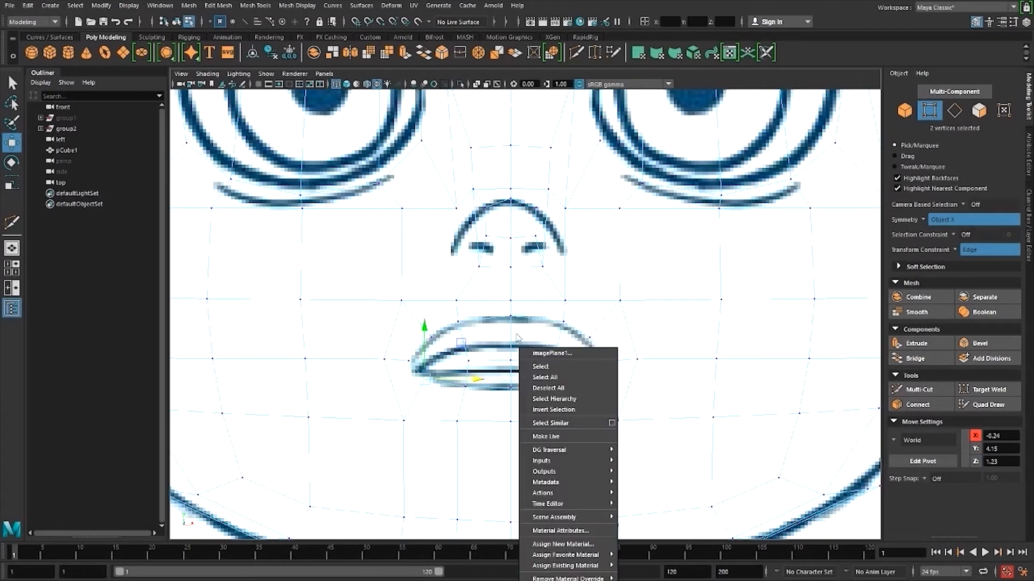
{"action": "key", "text": "Escape"}
- Select the eight faces inside the mouth loop, covering the upper and lower lip
{"action": "key", "text": "F11"}
{"action": "left_click", "coordinate": [460, 345]}
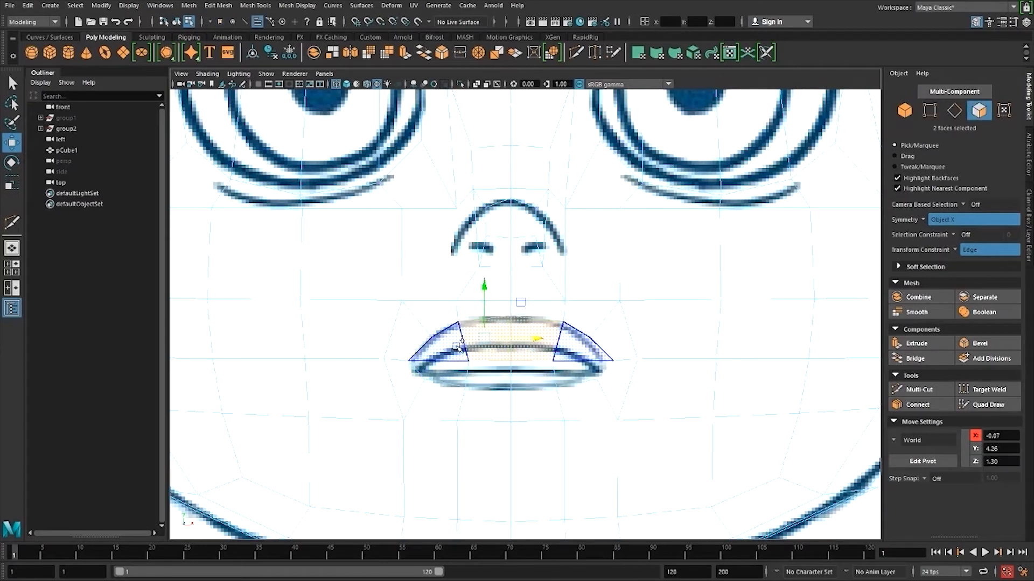
{"action": "left_click", "coordinate": [456, 347], "text": "shift"}
{"action": "left_click", "coordinate": [456, 371], "text": "shift"}
{"action": "left_click", "coordinate": [489, 373], "text": "shift"}
{"action": "left_click_drag", "start_coordinate": [442, 370], "coordinate": [480, 365], "text": "alt"}
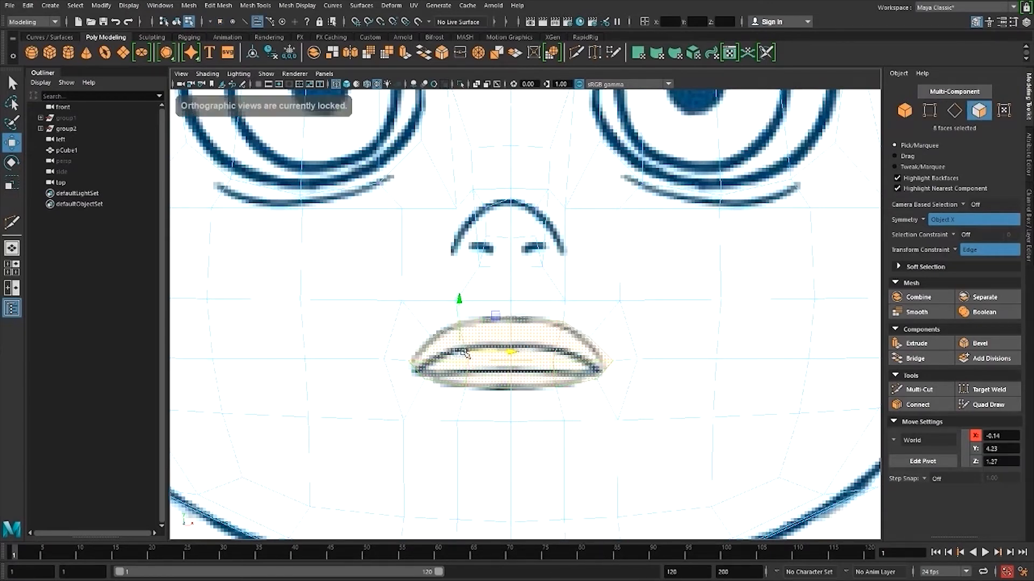
- Extrude the eight mouth faces, turn off the transform constraint, and scale the faces vertically into a narrow strip between the lips
{"action": "key", "text": "ctrl+e"}
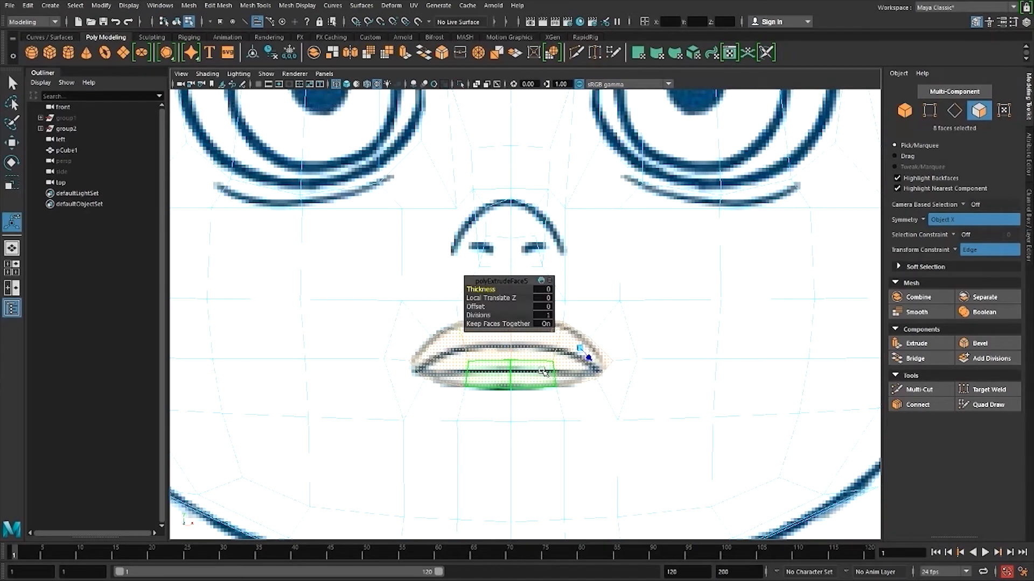
{"action": "key", "text": "r"}
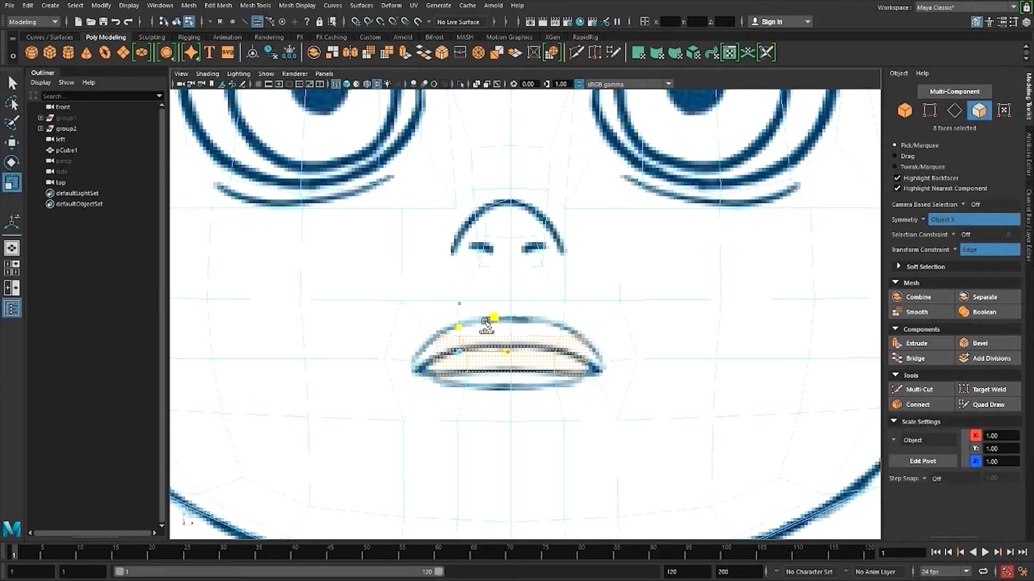
{"action": "left_click", "coordinate": [955, 250]}
{"action": "left_click", "coordinate": [969, 256]}
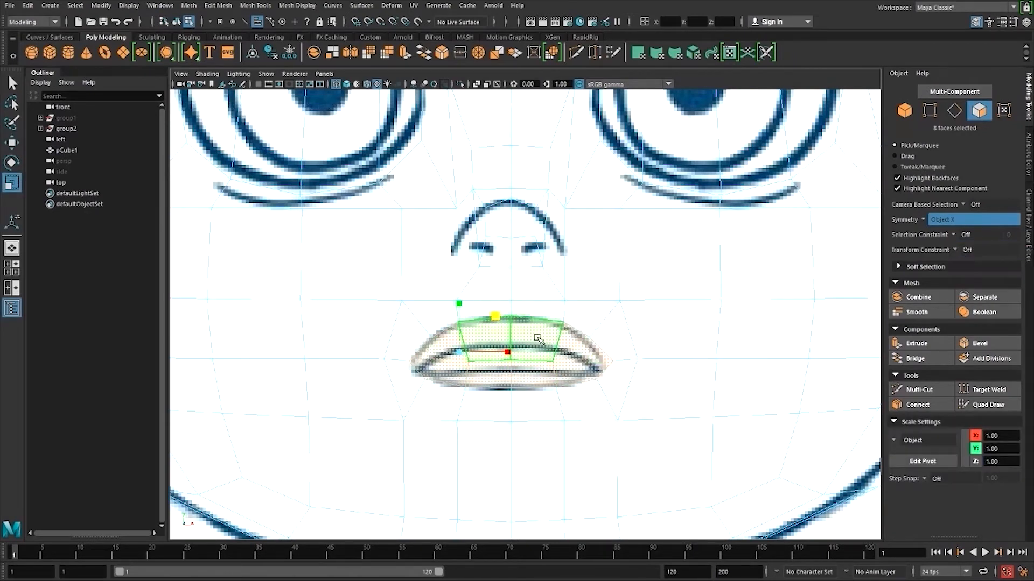
{"action": "left_click_drag", "start_coordinate": [494, 319], "coordinate": [483, 323]}
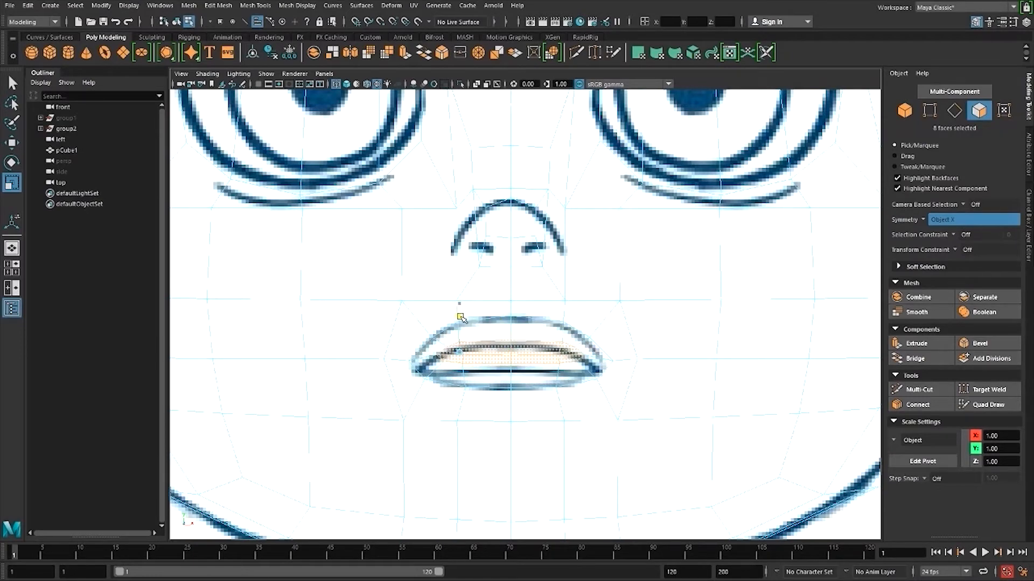
- Examine the extruded mouth faces from the side in perspective, and display the head shaded
{"action": "key", "text": "space"}
{"action": "left_click_drag", "start_coordinate": [519, 332], "coordinate": [521, 302]}
{"action": "left_click_drag", "start_coordinate": [524, 344], "coordinate": [636, 362], "text": "alt"}
{"action": "scroll", "coordinate": [619, 364], "scroll_direction": "down", "scroll_amount": 3}
{"action": "scroll", "coordinate": [640, 361], "scroll_direction": "up", "scroll_amount": 3}
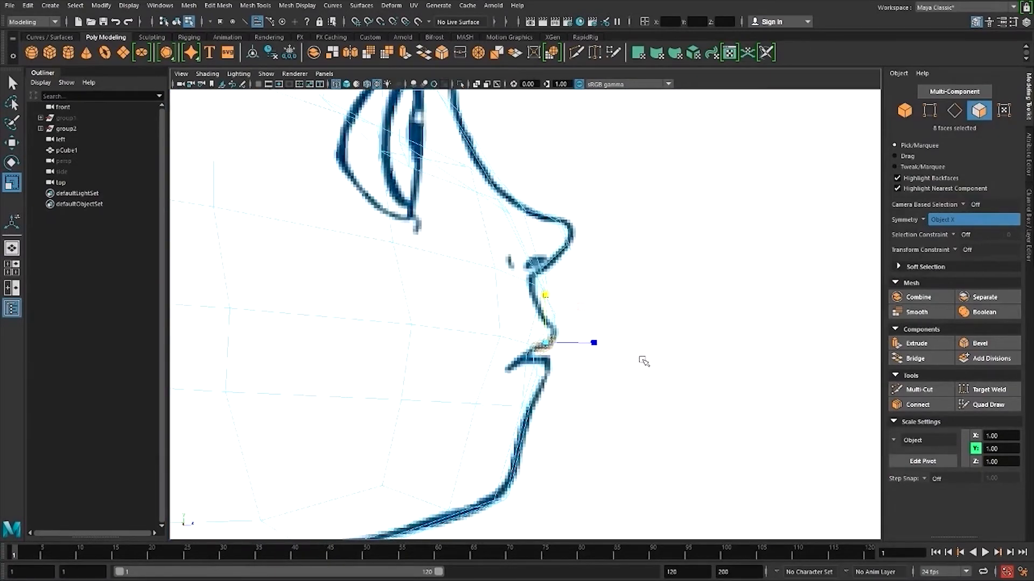
{"action": "middle_click_drag", "start_coordinate": [644, 360], "coordinate": [619, 363], "text": "alt"}
{"action": "scroll", "coordinate": [570, 385], "scroll_direction": "up", "scroll_amount": 2}
{"action": "left_click_drag", "start_coordinate": [557, 390], "coordinate": [536, 388], "text": "alt"}
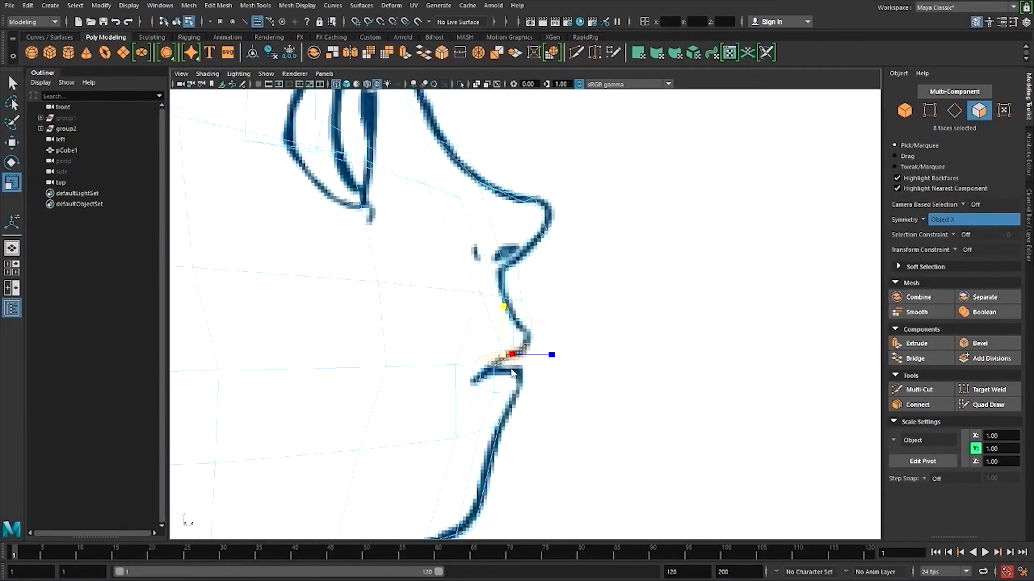
{"action": "right_click_drag", "start_coordinate": [511, 313], "coordinate": [515, 302]}
{"action": "mouse_move", "coordinate": [545, 332]}
{"action": "left_mouse_down", "text": "alt"}
{"action": "mouse_move", "coordinate": [432, 348]}
{"action": "mouse_move", "coordinate": [535, 347]}
{"action": "mouse_move", "coordinate": [396, 358]}
{"action": "mouse_move", "coordinate": [586, 296]}
{"action": "mouse_move", "coordinate": [576, 317]}
{"action": "mouse_move", "coordinate": [538, 334]}
{"action": "mouse_move", "coordinate": [570, 345]}
{"action": "mouse_move", "coordinate": [558, 357]}
{"action": "mouse_move", "coordinate": [567, 376]}
{"action": "left_mouse_up", "text": "alt"}
{"action": "scroll", "coordinate": [397, 357], "scroll_direction": "down", "scroll_amount": 5}
{"action": "key", "text": "6"}
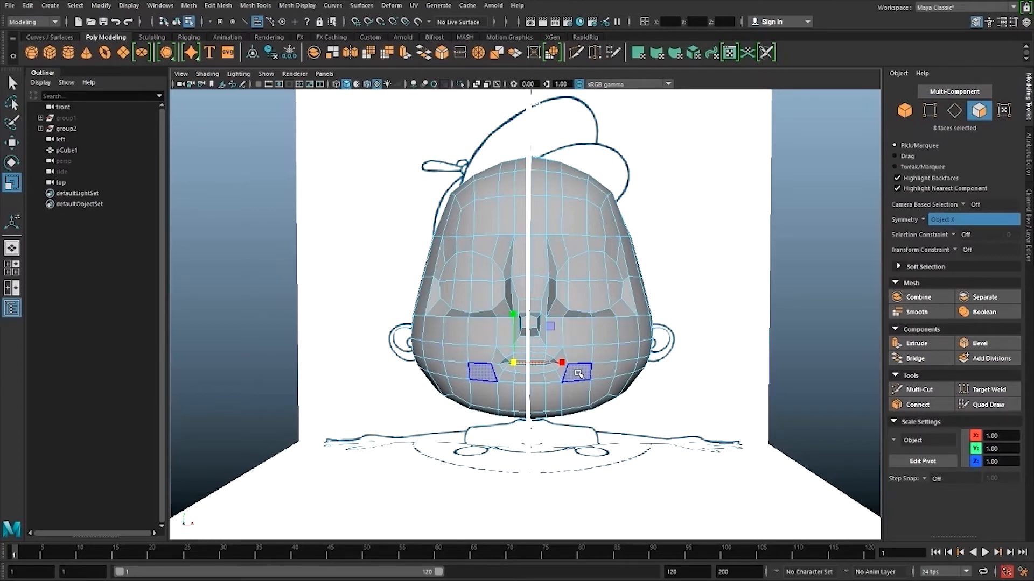
- Select the 16 faces inside both eye loops
{"action": "left_click_drag", "start_coordinate": [493, 296], "coordinate": [549, 296], "text": "shift"}
{"action": "scroll", "coordinate": [463, 290], "scroll_direction": "up", "scroll_amount": 5}
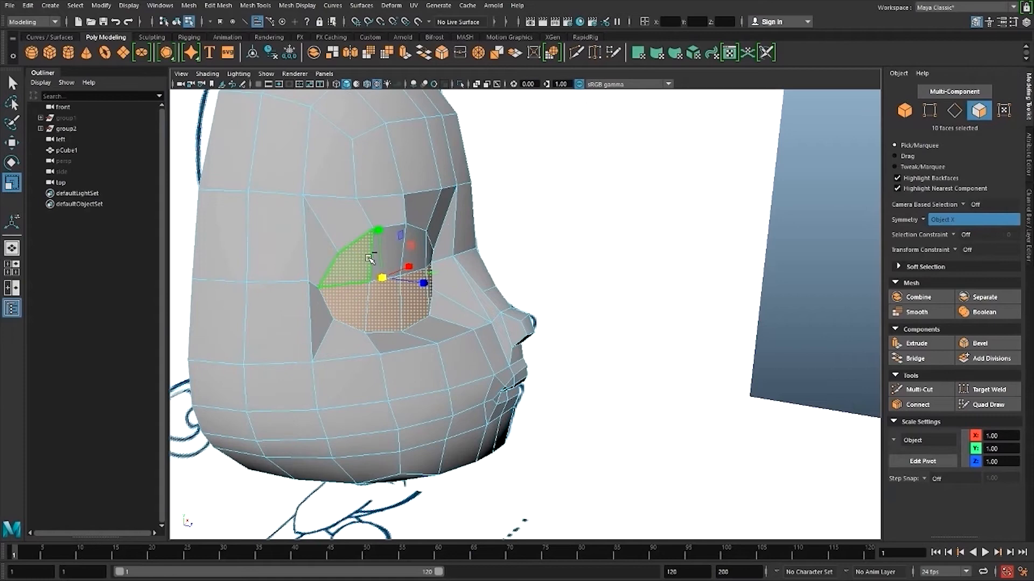
{"action": "left_click", "coordinate": [396, 247], "text": "shift"}
{"action": "left_click", "coordinate": [425, 256], "text": "shift"}
{"action": "left_click_drag", "start_coordinate": [445, 261], "coordinate": [435, 282], "text": "alt"}
- Preview the head smoothed from several angles, and return to the unsmoothed display
{"action": "key", "text": "3"}
{"action": "left_click_drag", "start_coordinate": [568, 334], "coordinate": [344, 353], "text": "alt"}
{"action": "scroll", "coordinate": [436, 367], "scroll_direction": "down", "scroll_amount": 5}
{"action": "left_click_drag", "start_coordinate": [436, 367], "coordinate": [576, 366], "text": "alt"}
{"action": "scroll", "coordinate": [457, 411], "scroll_direction": "up", "scroll_amount": 5}
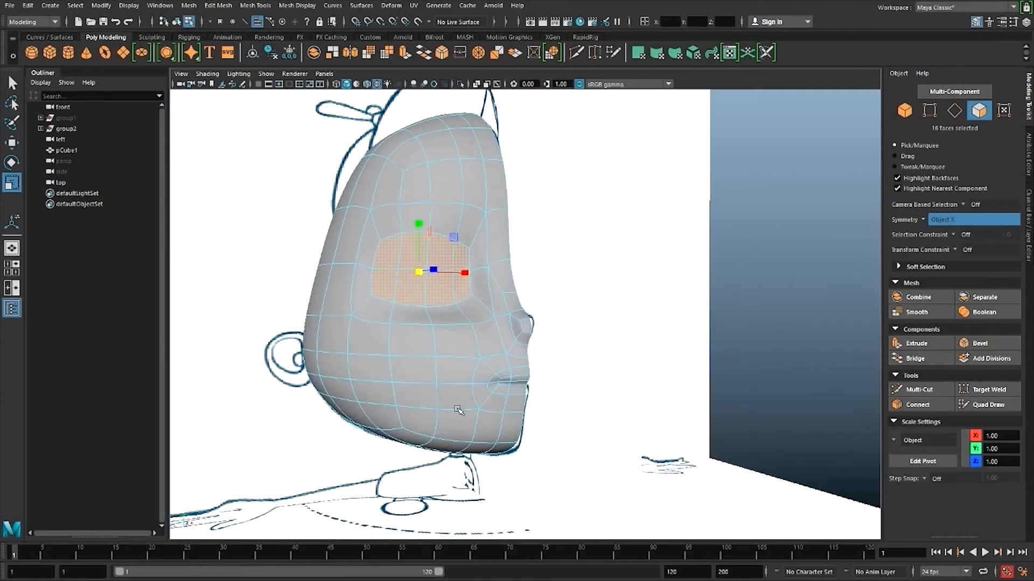
{"action": "left_click_drag", "start_coordinate": [457, 410], "coordinate": [486, 398], "text": "alt"}
{"action": "key", "text": "1"}
{"action": "scroll", "coordinate": [421, 397], "scroll_direction": "down", "scroll_amount": 3}
{"action": "left_click_drag", "start_coordinate": [421, 396], "coordinate": [441, 389], "text": "alt"}
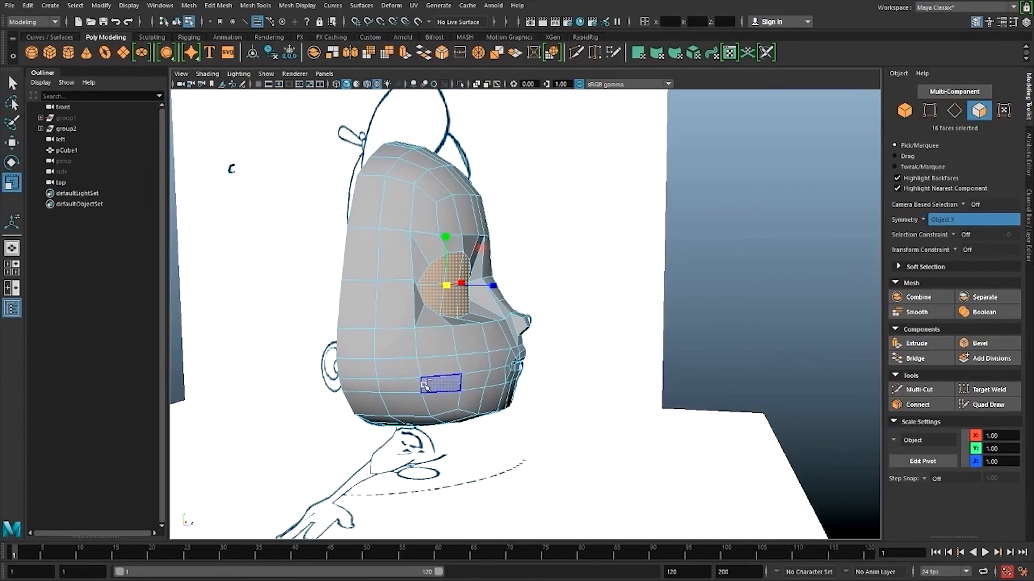
- Extrude the 16 eye faces, push them back into the head, and scale them down to form the sockets
{"action": "key", "text": "ctrl+e"}
{"action": "key", "text": "w"}
{"action": "left_click_drag", "start_coordinate": [479, 312], "coordinate": [485, 290], "text": "alt"}
{"action": "left_click_drag", "start_coordinate": [485, 291], "coordinate": [557, 346], "text": "alt"}
{"action": "scroll", "coordinate": [538, 396], "scroll_direction": "up", "scroll_amount": 3}
{"action": "key", "text": "r"}
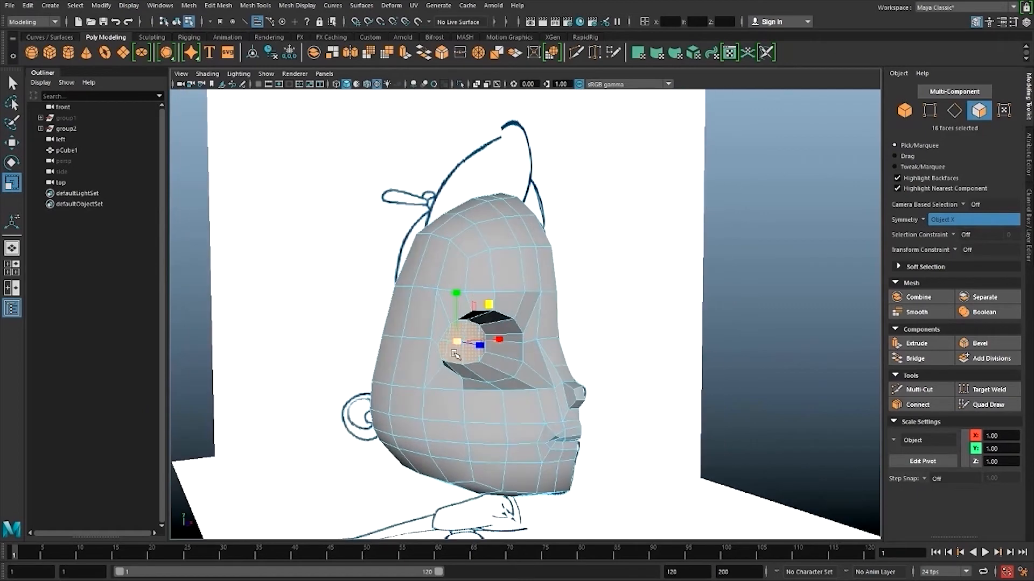
- Select the centre vertex of each eye socket and move the pair back to about X -0.58, Y 4.98, Z 0.03
{"action": "right_click_drag", "start_coordinate": [454, 312], "coordinate": [455, 282]}
{"action": "left_click", "coordinate": [462, 339]}
{"action": "left_click_drag", "start_coordinate": [463, 339], "coordinate": [493, 390], "text": "alt"}
{"action": "key", "text": "w"}
{"action": "right_click_drag", "start_coordinate": [491, 343], "coordinate": [486, 332]}
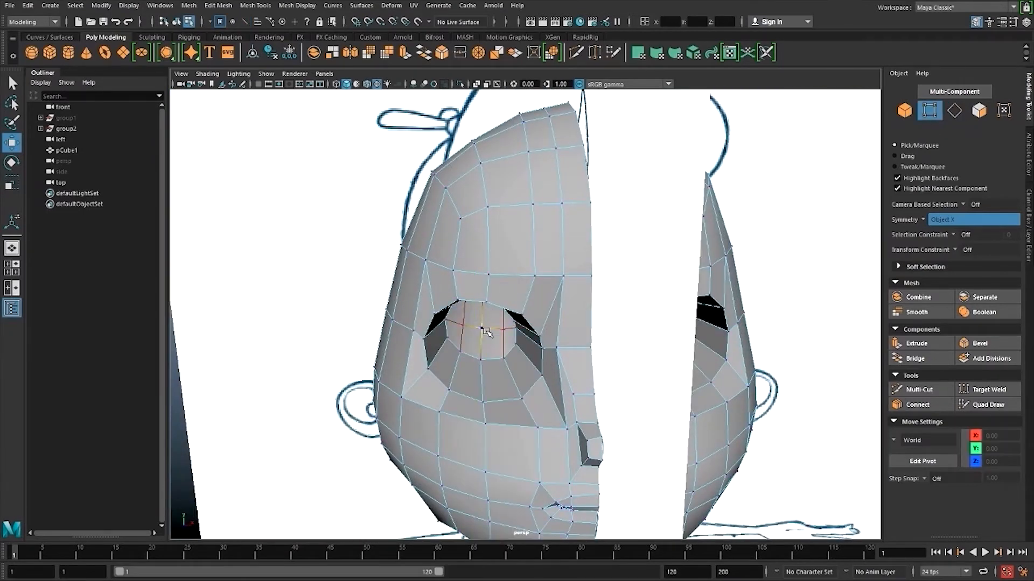
{"action": "left_click_drag", "start_coordinate": [481, 329], "coordinate": [542, 360], "text": "alt"}
{"action": "mouse_move", "coordinate": [455, 361]}
{"action": "left_mouse_down"}
{"action": "mouse_move", "coordinate": [404, 360]}
{"action": "mouse_move", "coordinate": [458, 358]}
{"action": "left_mouse_up"}
{"action": "left_click", "coordinate": [410, 351]}
{"action": "left_click_drag", "start_coordinate": [457, 367], "coordinate": [485, 367]}
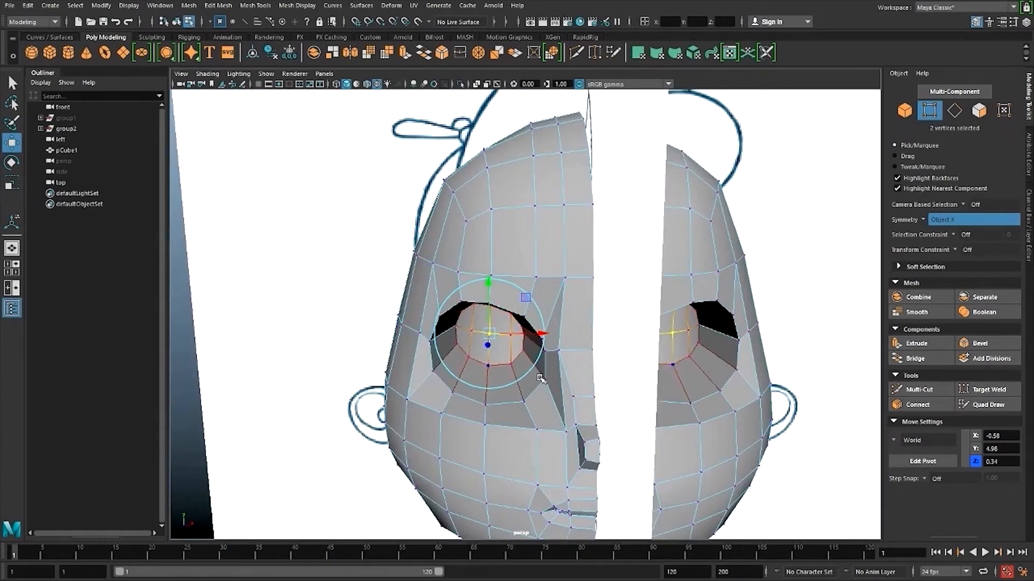
{"action": "left_click_drag", "start_coordinate": [570, 370], "coordinate": [545, 355], "text": "alt"}
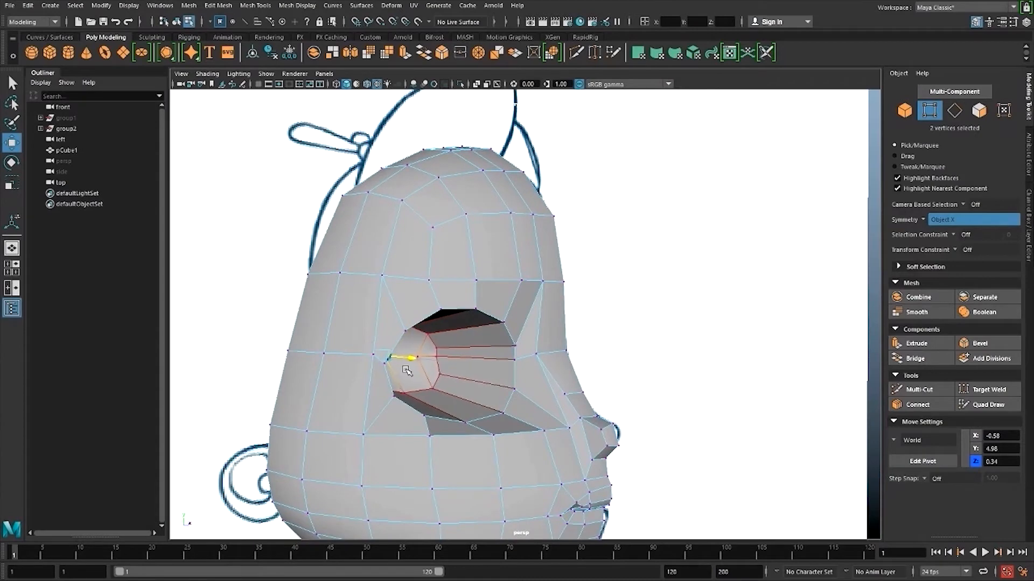
{"action": "left_click_drag", "start_coordinate": [413, 371], "coordinate": [482, 372], "text": "alt"}
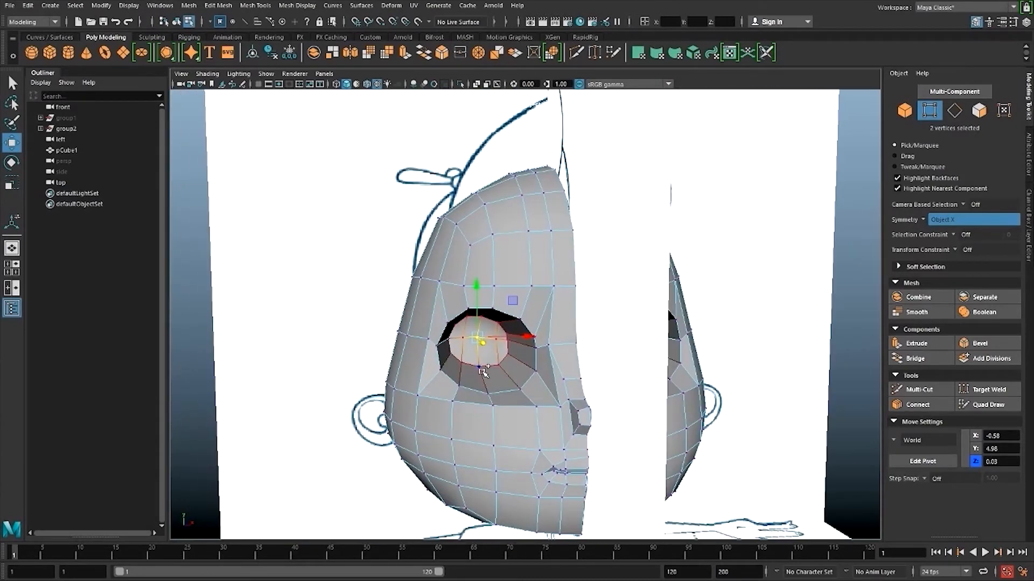
- Select the 30 vertices at the back of the eye sockets and move them forward to about Z 0.44
{"action": "left_click", "coordinate": [455, 334], "text": "shift"}
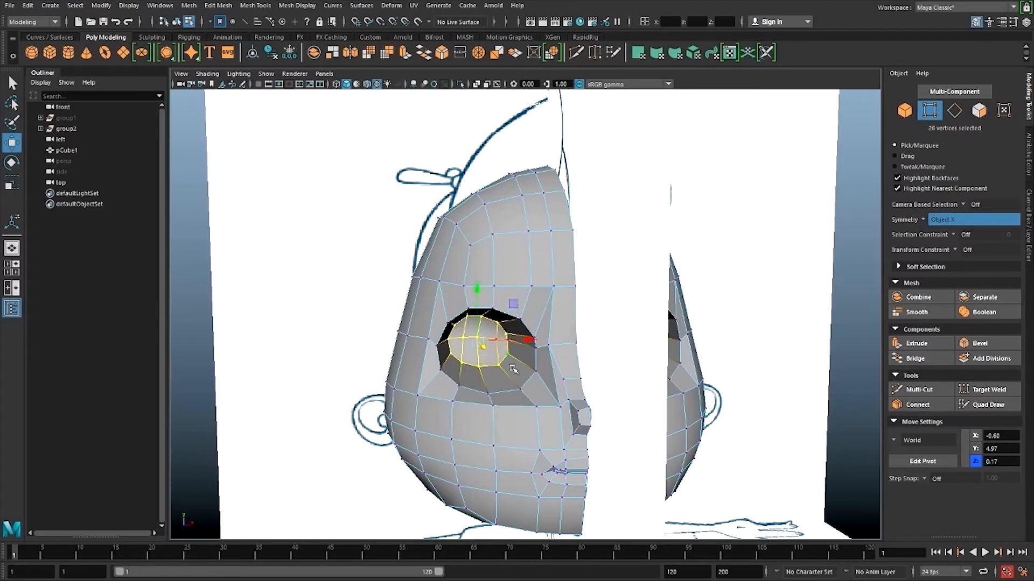
{"action": "left_click_drag", "start_coordinate": [513, 369], "coordinate": [534, 419], "text": "alt"}
{"action": "left_click", "coordinate": [481, 339], "text": "shift"}
{"action": "scroll", "coordinate": [483, 355], "scroll_direction": "down", "scroll_amount": 3}
{"action": "scroll", "coordinate": [534, 419], "scroll_direction": "up", "scroll_amount": 4}
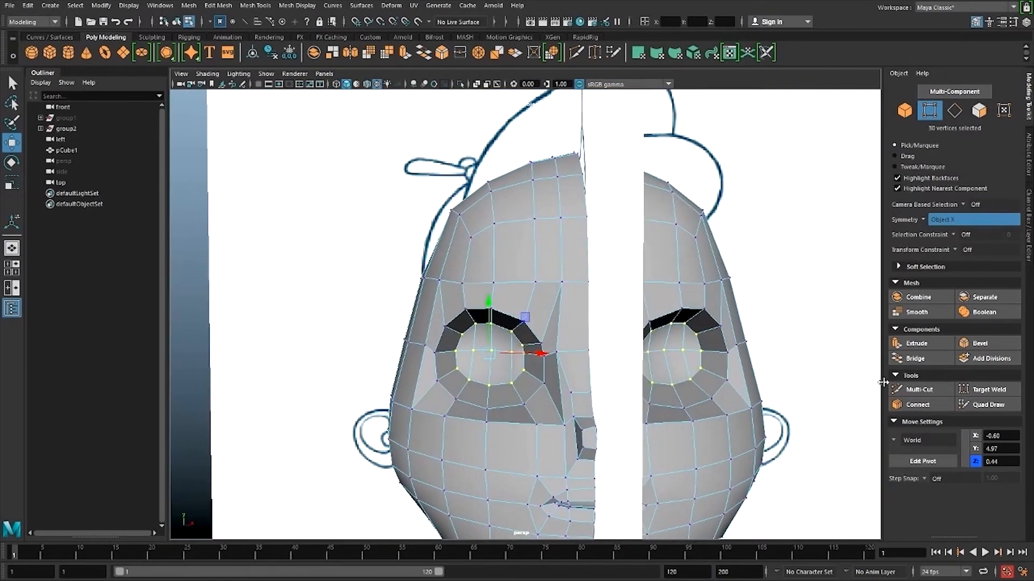
- Insert an edge loop around the inner wall of both eye sockets, close to the outer rim, with Multi-Cut
{"action": "left_click", "coordinate": [919, 389]}
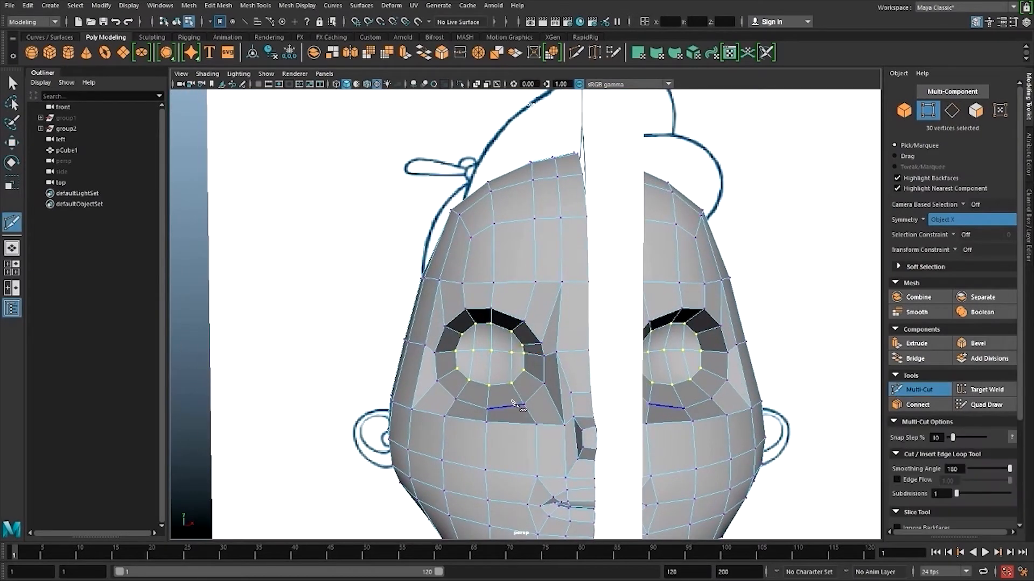
{"action": "left_click", "coordinate": [458, 396], "text": "ctrl"}
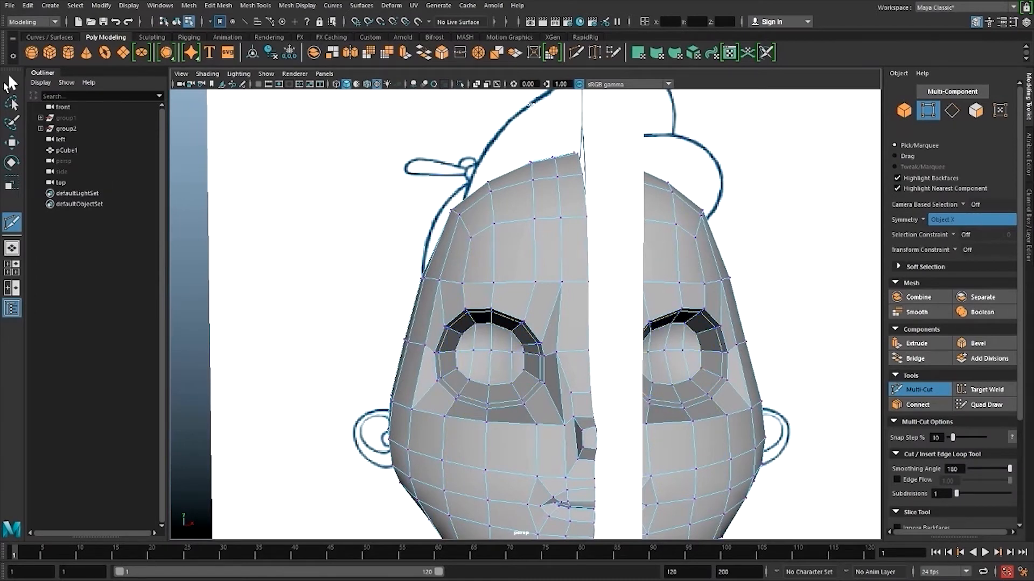
{"action": "left_click", "coordinate": [11, 84]}
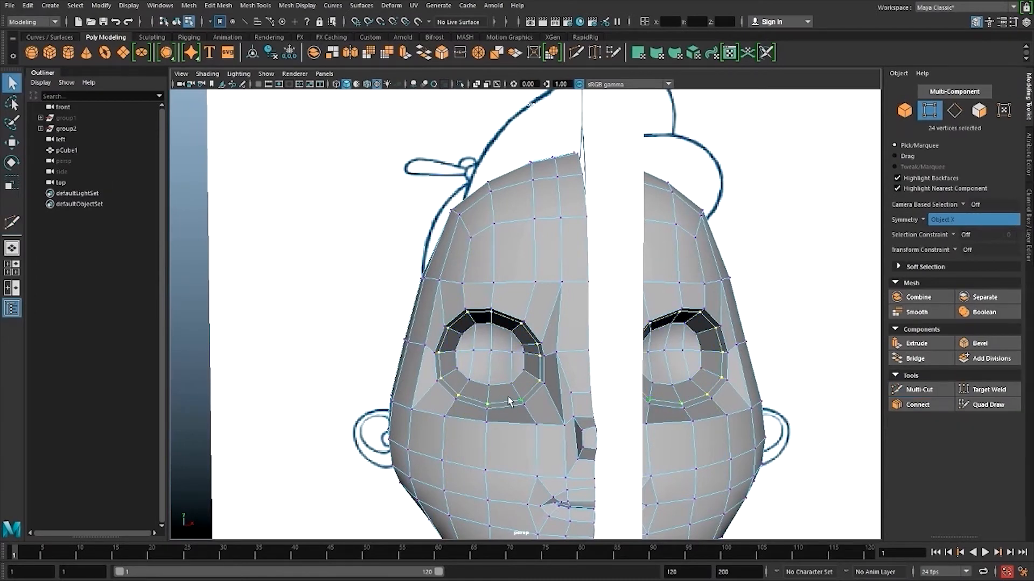
- Scale and move the new loop's 24 vertices to round the inner walls of the eye sockets
{"action": "key", "text": "r"}
{"action": "left_click_drag", "start_coordinate": [522, 321], "coordinate": [485, 363]}
{"action": "key", "text": "w"}
{"action": "left_click_drag", "start_coordinate": [485, 363], "coordinate": [508, 419], "text": "alt"}
{"action": "key", "text": "r"}
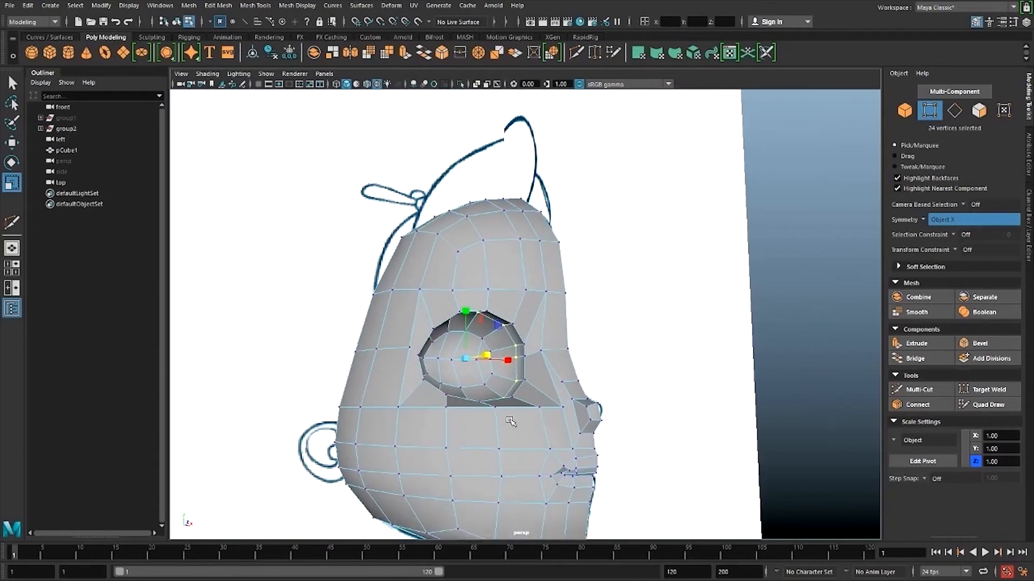
- Return to object mode, preview the whole head smoothed, and restore the unsmoothed display
{"action": "right_click_drag", "start_coordinate": [526, 313], "coordinate": [586, 298]}
{"action": "left_click_drag", "start_coordinate": [586, 302], "coordinate": [620, 380], "text": "alt"}
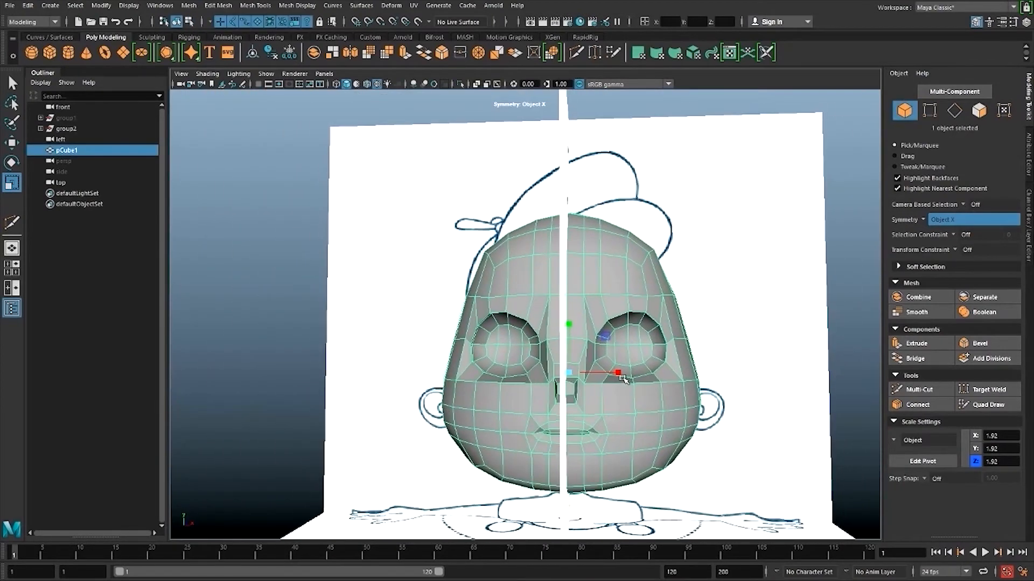
{"action": "right_click_drag", "start_coordinate": [621, 380], "coordinate": [541, 382], "text": "alt"}
{"action": "left_click_drag", "start_coordinate": [543, 382], "coordinate": [544, 382], "text": "alt"}
{"action": "key", "text": "3"}
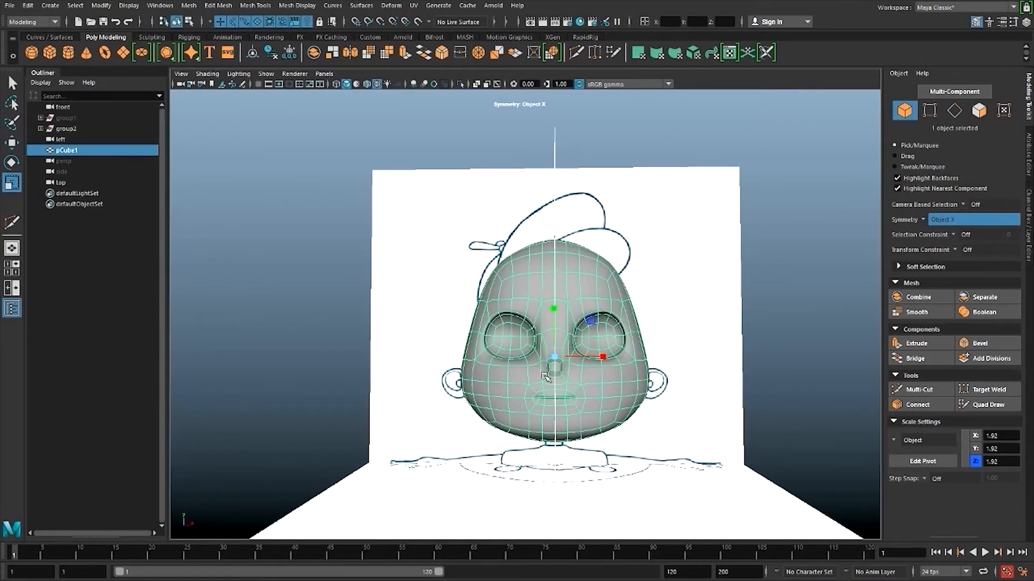
{"action": "left_click", "coordinate": [759, 400]}
{"action": "right_click_drag", "start_coordinate": [759, 399], "coordinate": [578, 395], "text": "alt"}
{"action": "left_click_drag", "start_coordinate": [578, 395], "coordinate": [619, 395], "text": "alt"}
{"action": "right_click_drag", "start_coordinate": [506, 383], "coordinate": [573, 380], "text": "alt"}
{"action": "left_click_drag", "start_coordinate": [573, 380], "coordinate": [529, 380], "text": "alt"}
{"action": "left_click", "coordinate": [530, 380]}
{"action": "key", "text": "1"}
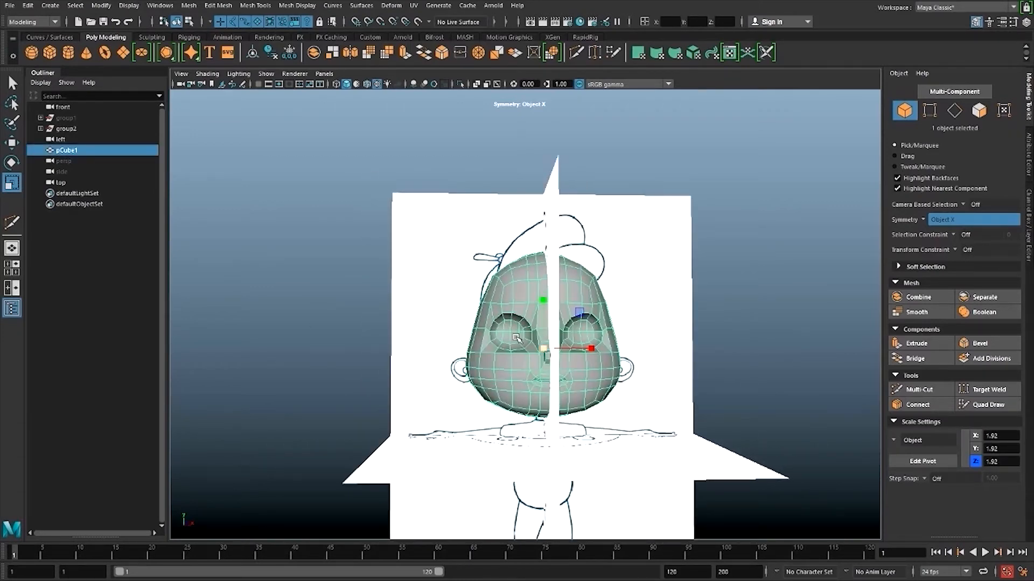
- Select the three central vertices of the brow row and edge-slide them down to about Y 5.34
{"action": "right_click_drag", "start_coordinate": [530, 381], "coordinate": [543, 382], "text": "alt"}
{"action": "left_click_drag", "start_coordinate": [544, 382], "coordinate": [533, 312], "text": "alt"}
{"action": "right_click_drag", "start_coordinate": [533, 312], "coordinate": [535, 347]}
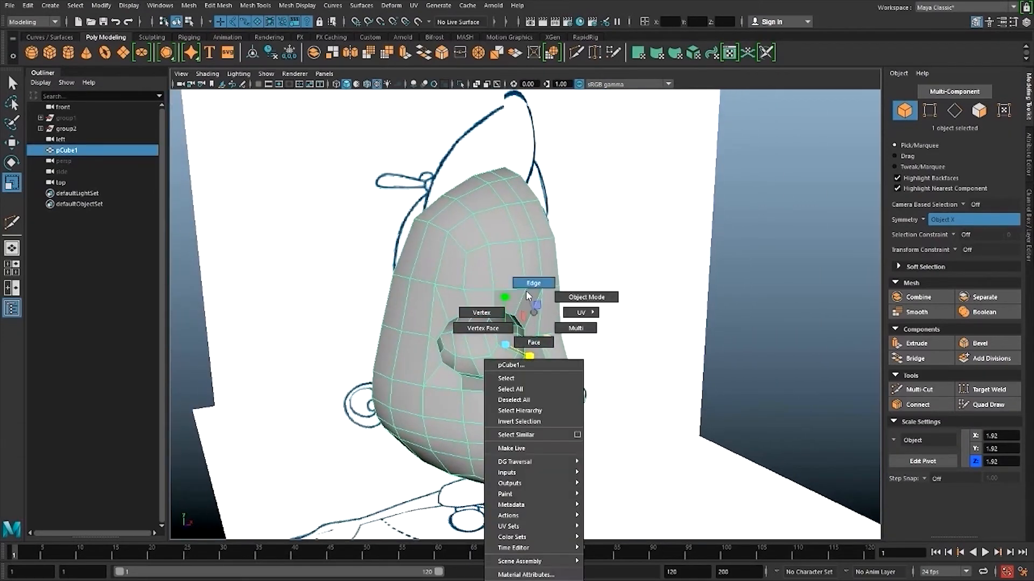
{"action": "right_click_drag", "start_coordinate": [534, 312], "coordinate": [485, 311]}
{"action": "left_click", "coordinate": [542, 340]}
{"action": "left_click_drag", "start_coordinate": [542, 340], "coordinate": [499, 330], "text": "alt"}
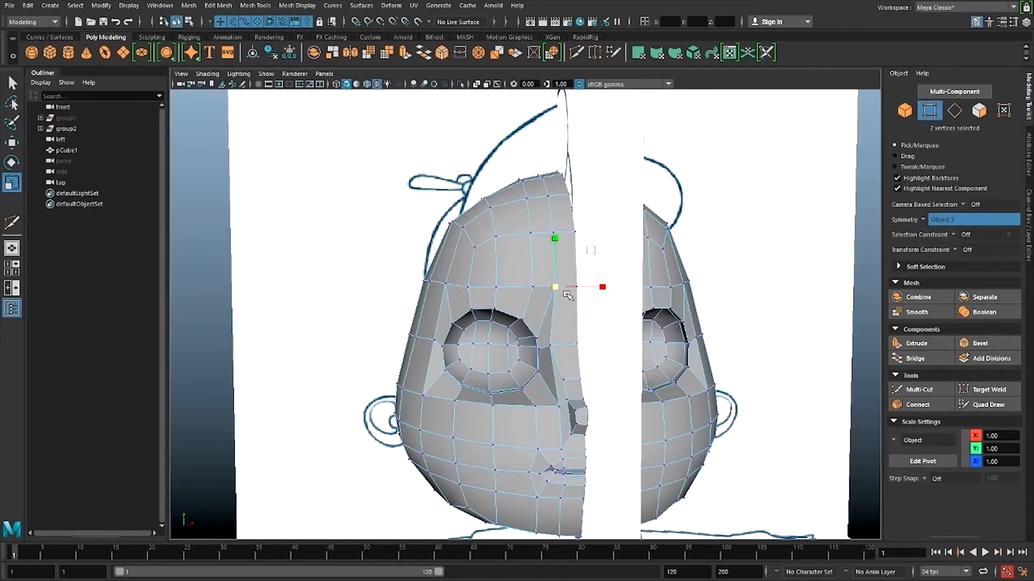
{"action": "left_click_drag", "start_coordinate": [568, 295], "coordinate": [589, 295], "text": "alt"}
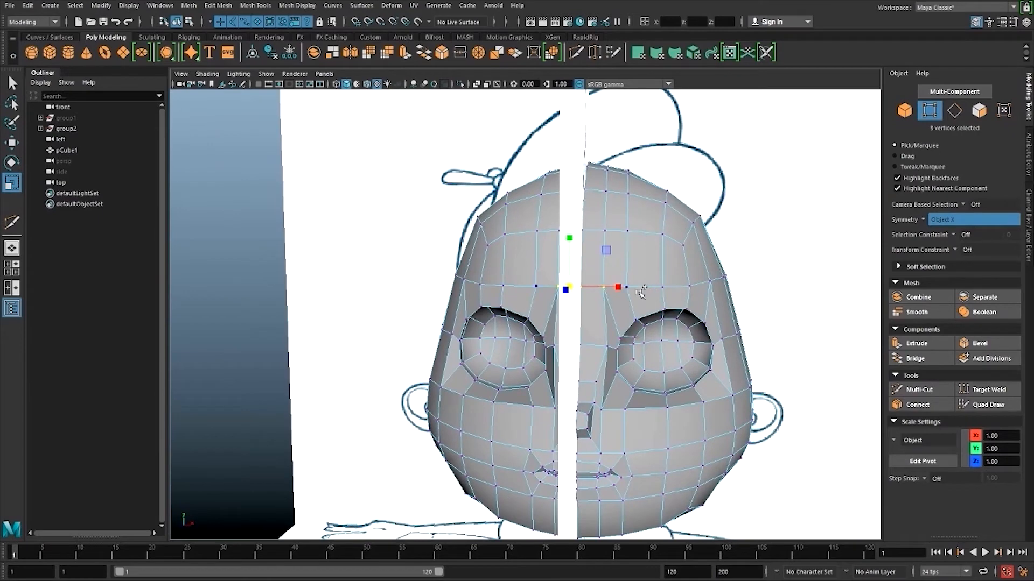
{"action": "left_click", "coordinate": [954, 250]}
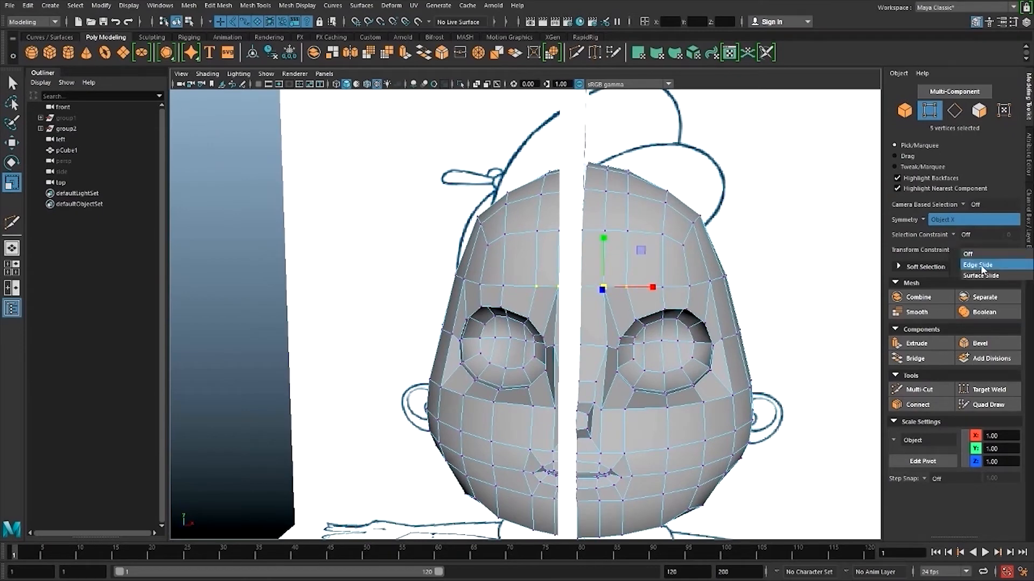
{"action": "left_click", "coordinate": [969, 261]}
{"action": "left_click_drag", "start_coordinate": [638, 329], "coordinate": [619, 322], "text": "alt"}
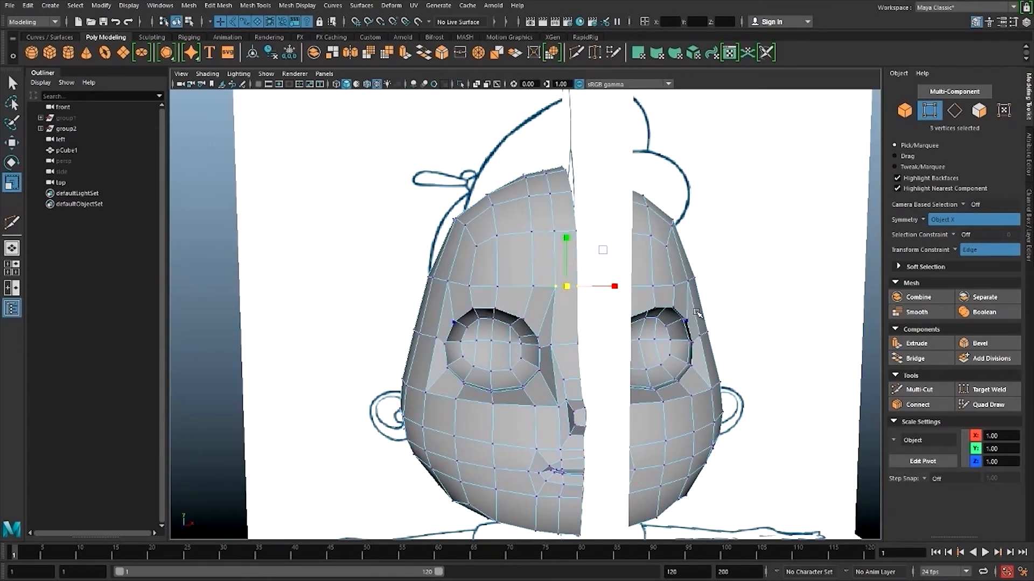
{"action": "key", "text": "w"}
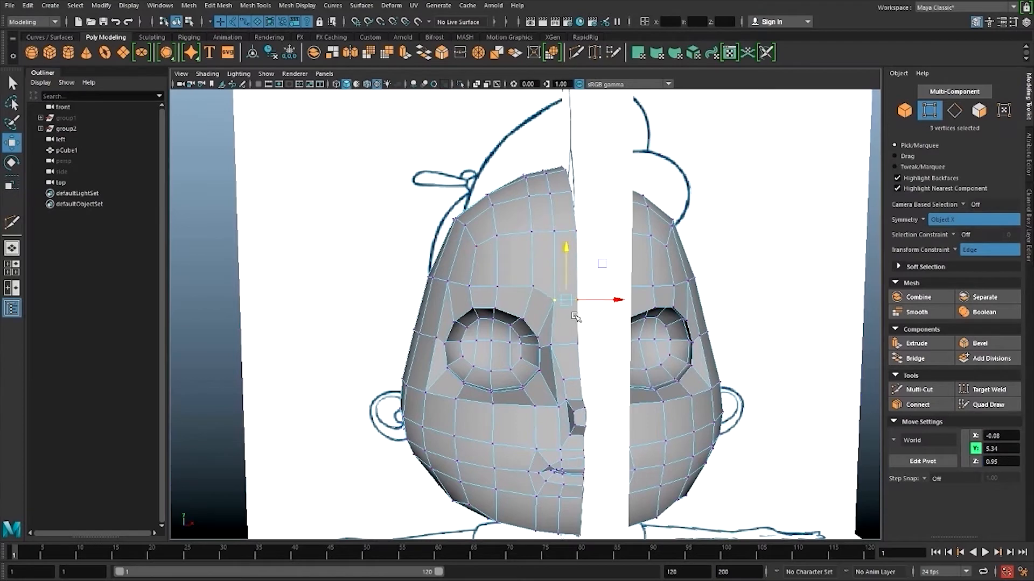
- Edge-slide the brow-row vertices above the eyes, placing the outer pair at about X -0.92, Y 5.42, Z 0.50
{"action": "left_click_drag", "start_coordinate": [541, 278], "coordinate": [603, 281], "text": "alt"}
{"action": "left_click", "coordinate": [522, 288]}
{"action": "left_click", "coordinate": [487, 287]}
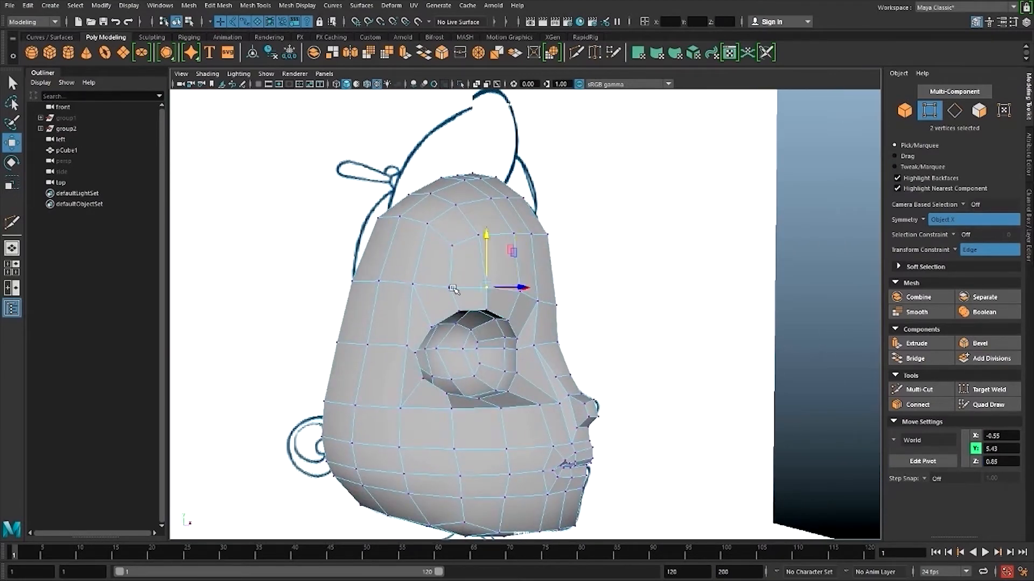
{"action": "left_click", "coordinate": [450, 288]}
{"action": "left_click_drag", "start_coordinate": [453, 286], "coordinate": [456, 257], "text": "alt"}
{"action": "scroll", "coordinate": [438, 251], "scroll_direction": "down", "scroll_amount": 2}
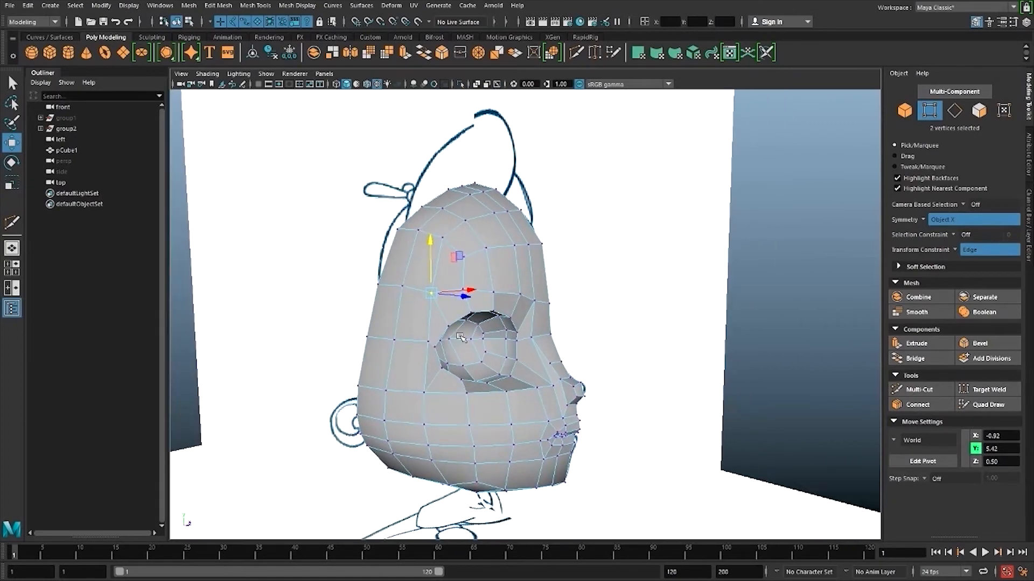
- Adjust the vertices beside and below the outer eye corners, placing the lower pair at about X -1.08, Y 4.63, Z 0.60
{"action": "left_click", "coordinate": [428, 342]}
{"action": "left_click_drag", "start_coordinate": [450, 319], "coordinate": [455, 309], "text": "alt"}
{"action": "left_click_drag", "start_coordinate": [475, 349], "coordinate": [433, 332]}
{"action": "left_click_drag", "start_coordinate": [432, 333], "coordinate": [584, 341], "text": "alt"}
{"action": "left_click_drag", "start_coordinate": [584, 341], "coordinate": [595, 386], "text": "alt"}
{"action": "left_click_drag", "start_coordinate": [517, 384], "coordinate": [560, 407], "text": "alt"}
{"action": "left_click", "coordinate": [409, 418]}
{"action": "left_click_drag", "start_coordinate": [408, 418], "coordinate": [409, 409]}
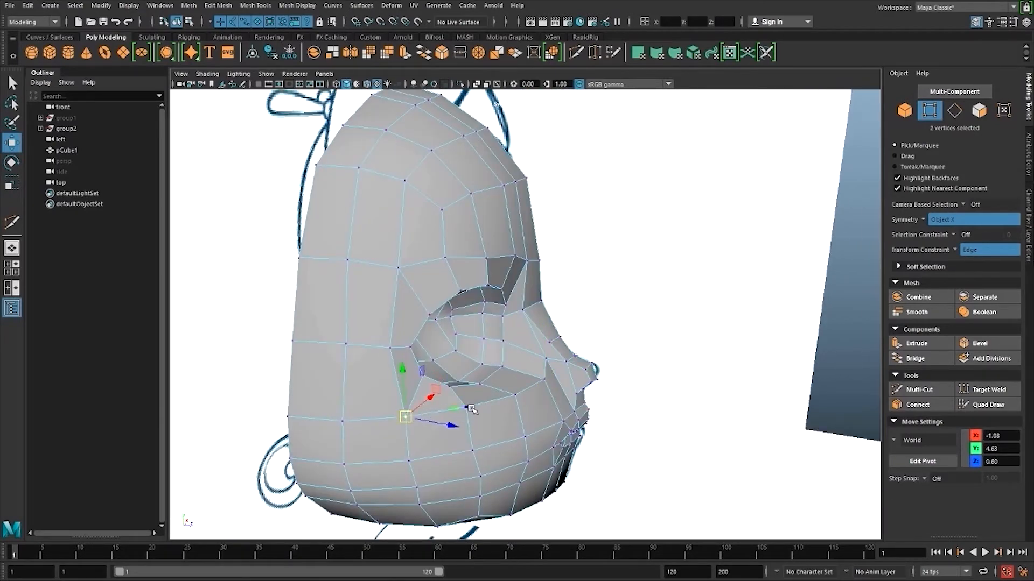
- Edge-slide the two vertices above the middle of the eyes up to about X -0.55, Y 5.47, Z 0.84
{"action": "left_click_drag", "start_coordinate": [519, 401], "coordinate": [463, 395], "text": "alt"}
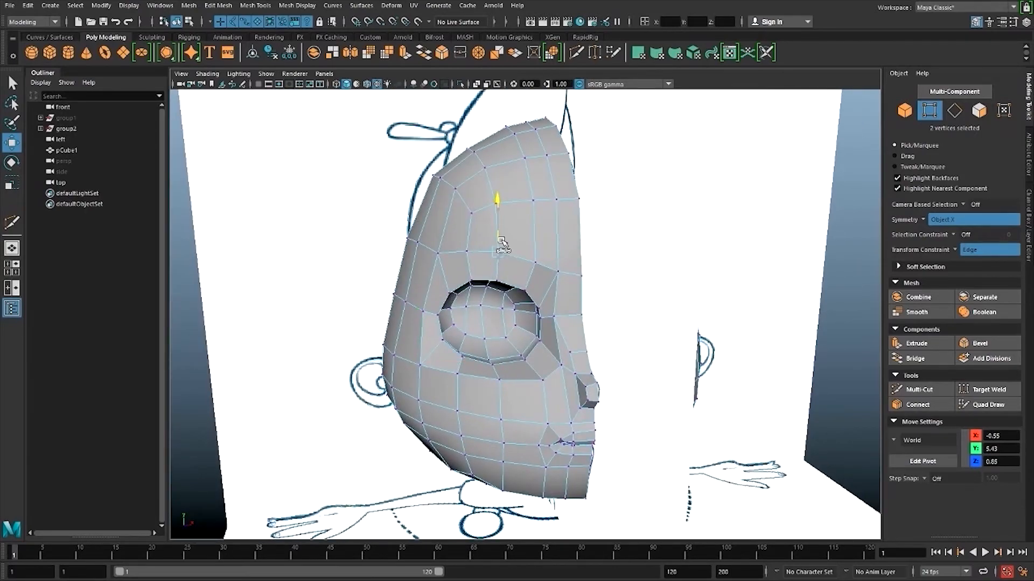
{"action": "left_click_drag", "start_coordinate": [501, 241], "coordinate": [501, 236]}
{"action": "left_click_drag", "start_coordinate": [573, 261], "coordinate": [544, 277], "text": "alt"}
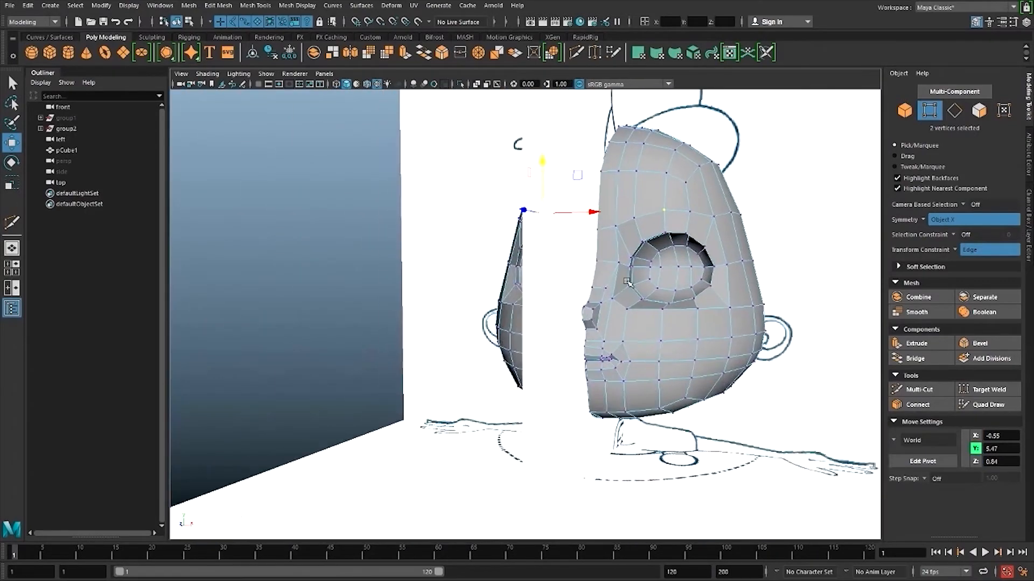
- In front-view wireframe, edge-slide the two edges along the nose's underside up towards the drawn nostrils
{"action": "left_click_drag", "start_coordinate": [627, 282], "coordinate": [623, 383], "text": "alt"}
{"action": "scroll", "coordinate": [667, 362], "scroll_direction": "up", "scroll_amount": 3}
{"action": "key", "text": "space"}
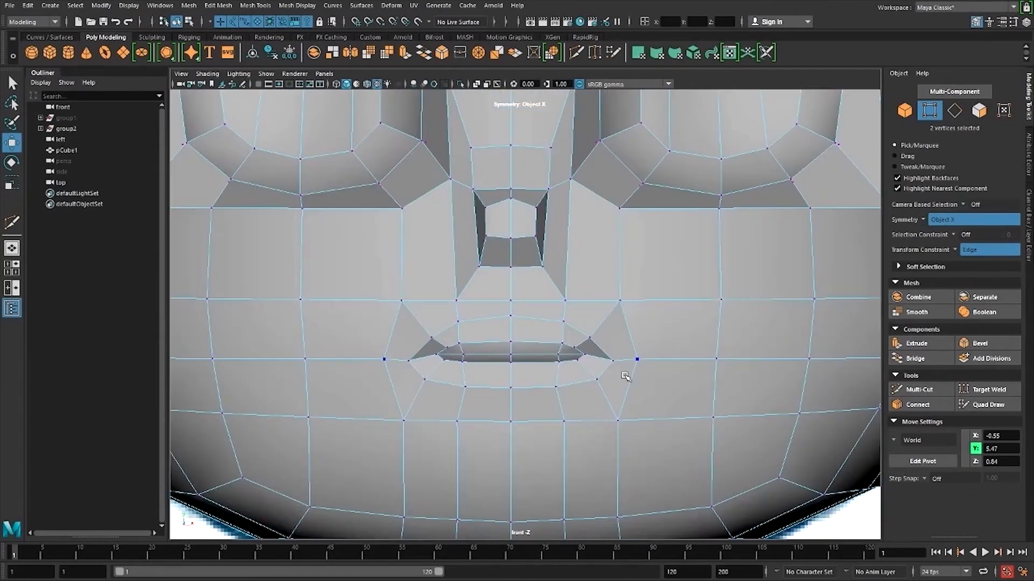
{"action": "middle_click_drag", "start_coordinate": [489, 274], "coordinate": [493, 348], "text": "alt"}
{"action": "scroll", "coordinate": [500, 334], "scroll_direction": "up", "scroll_amount": 1}
{"action": "right_click_drag", "start_coordinate": [491, 309], "coordinate": [488, 338]}
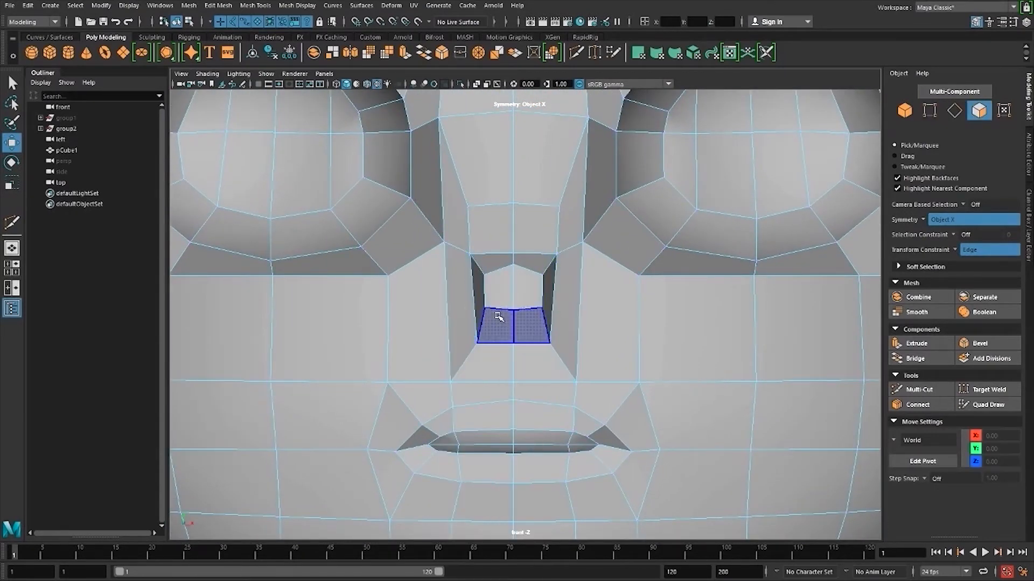
{"action": "left_click", "coordinate": [497, 315]}
{"action": "key", "text": "4"}
{"action": "middle_click_drag", "start_coordinate": [501, 323], "coordinate": [494, 347], "text": "alt"}
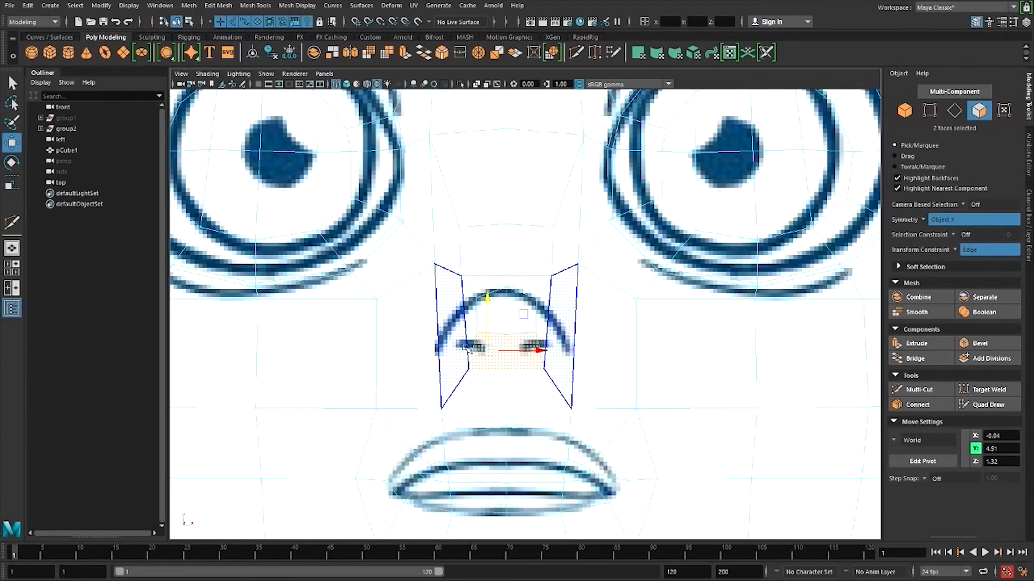
{"action": "right_click", "coordinate": [468, 312]}
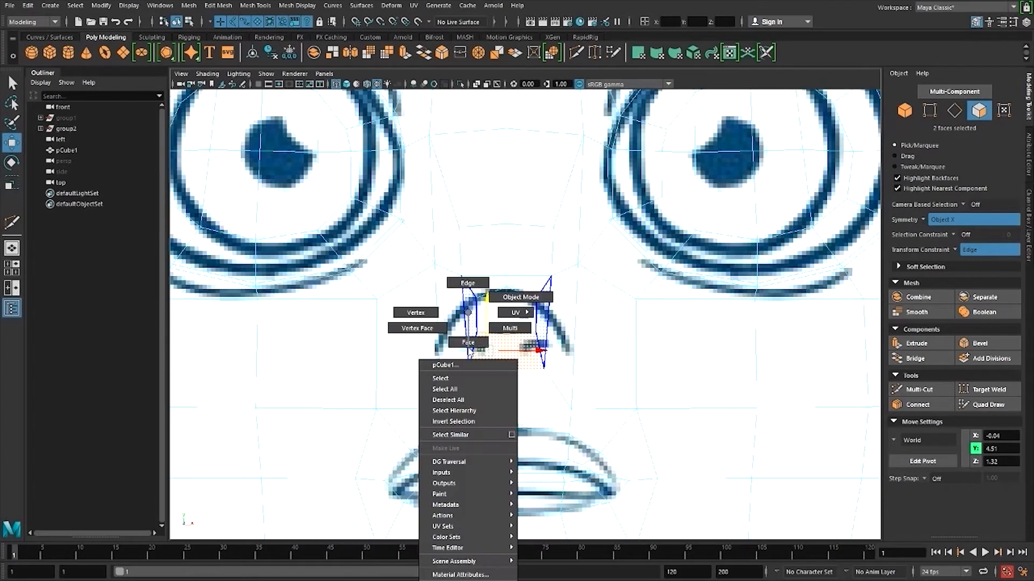
{"action": "left_click", "coordinate": [473, 281]}
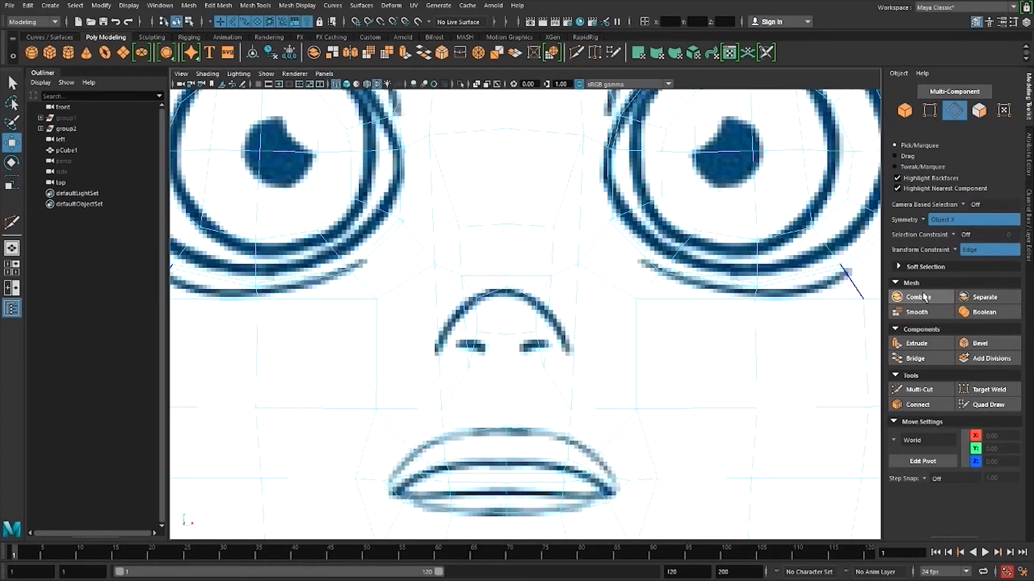
{"action": "left_click", "coordinate": [493, 373]}
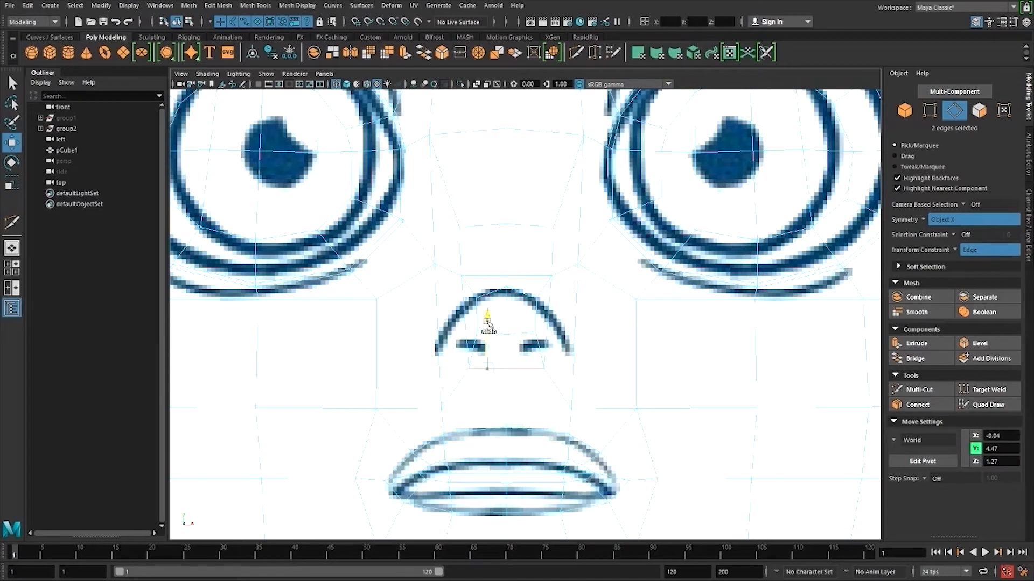
{"action": "key", "text": "r"}
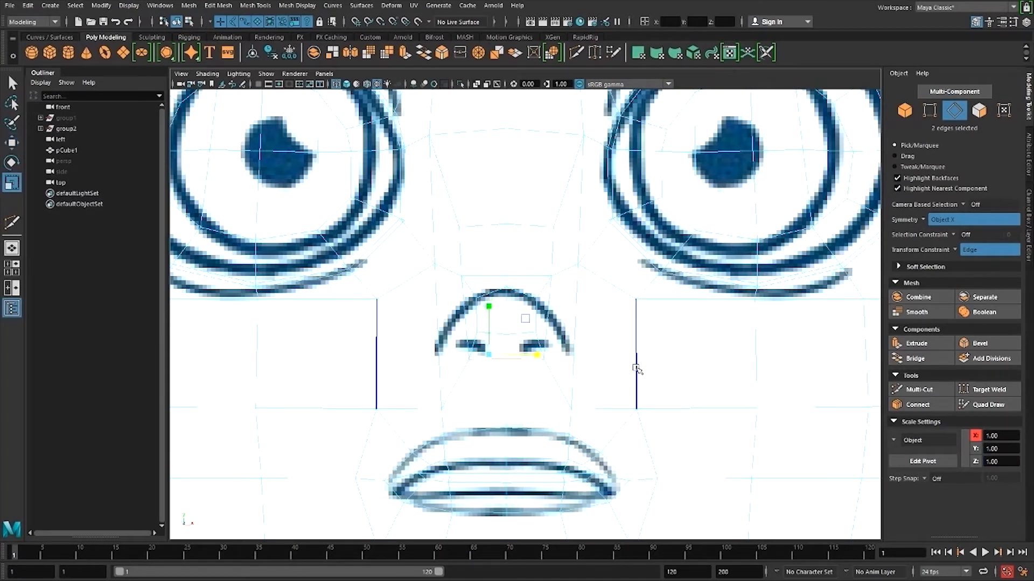
- Set the transform constraint to Surface Slide and widen the nose's lower corner vertices to match the drawn nose
{"action": "left_click", "coordinate": [971, 250]}
{"action": "left_click", "coordinate": [979, 260]}
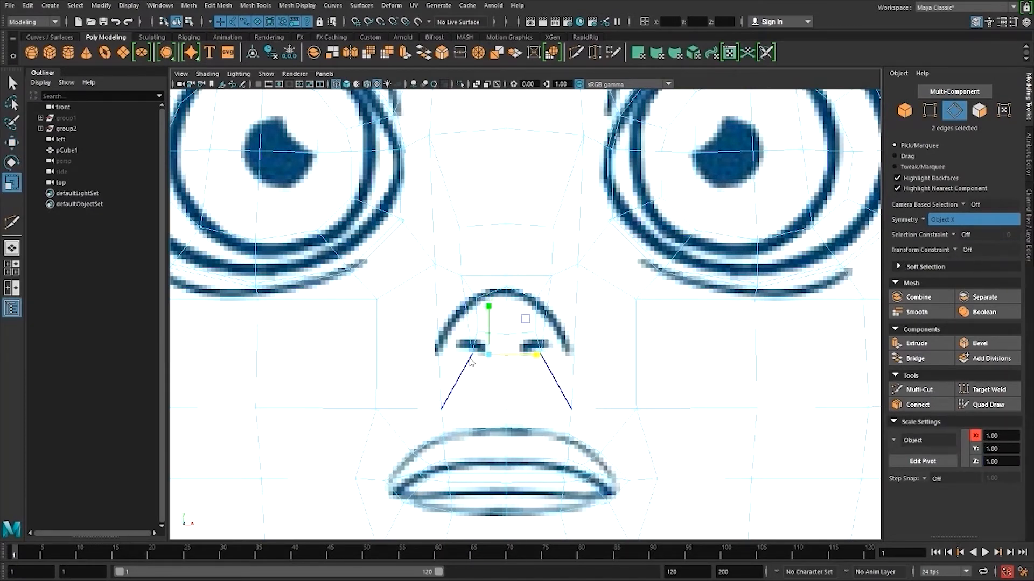
{"action": "key", "text": "F9"}
{"action": "left_click", "coordinate": [951, 247]}
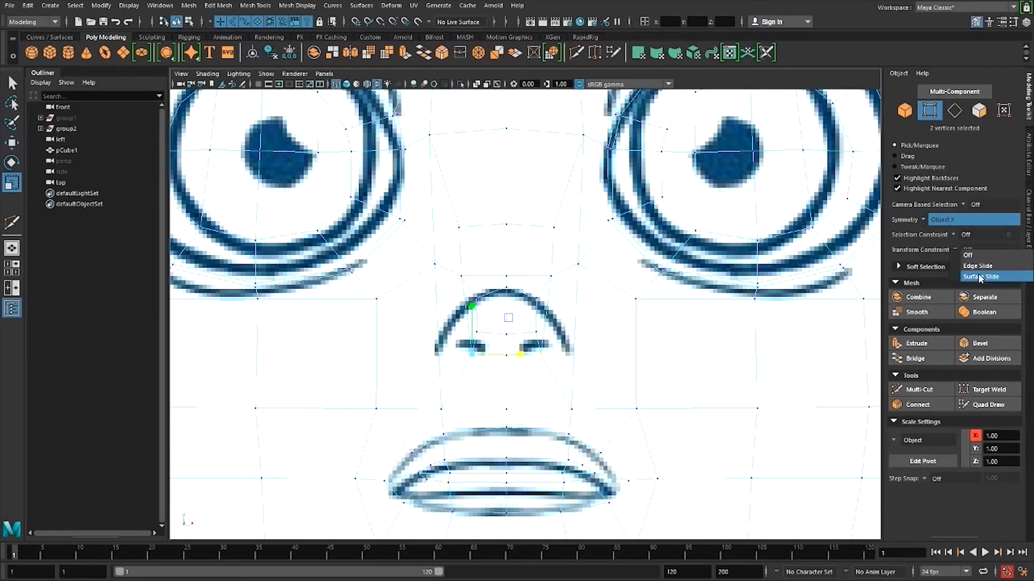
{"action": "left_click", "coordinate": [980, 279]}
{"action": "key", "text": "w"}
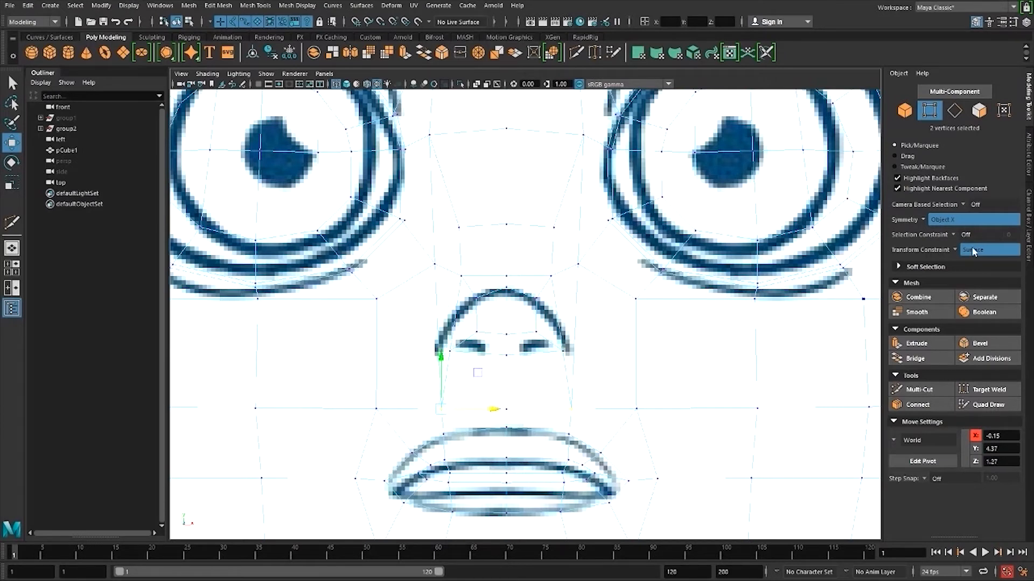
- Insert an edge loop around the nose with Multi-Cut, passing between its underside and the row above the mouth
{"action": "left_click", "coordinate": [919, 389]}
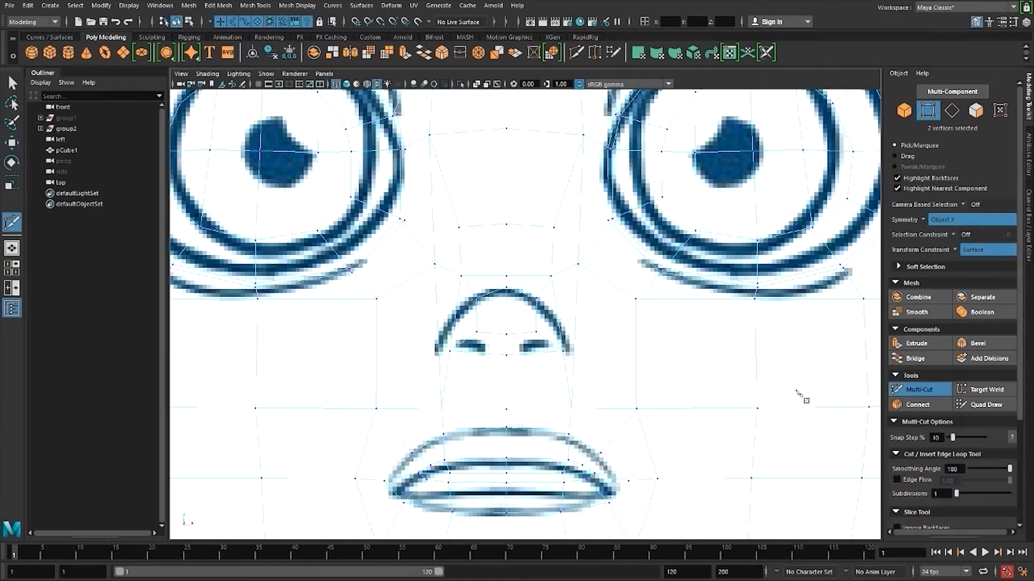
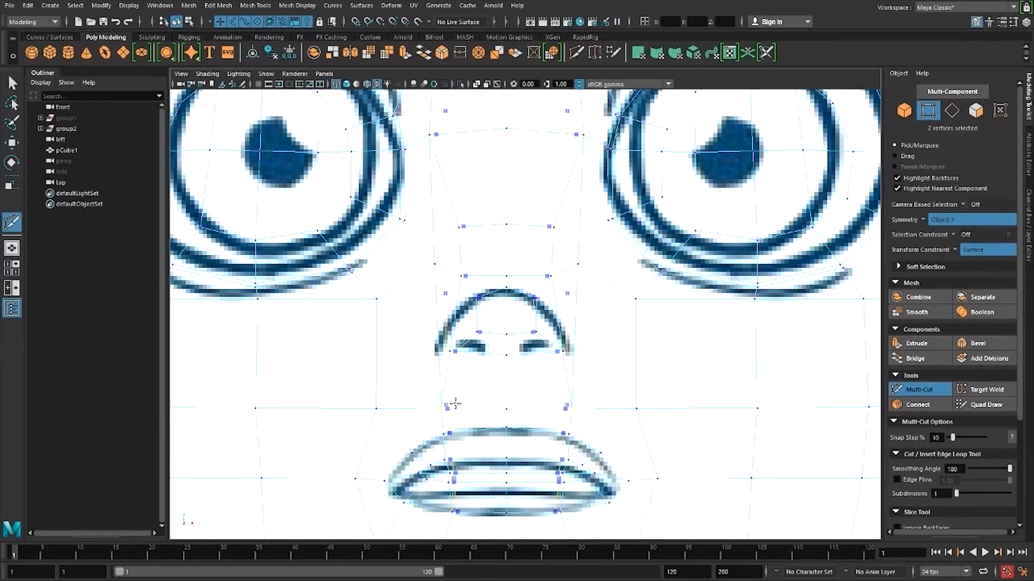
{"action": "left_click", "coordinate": [450, 380], "text": "ctrl"}
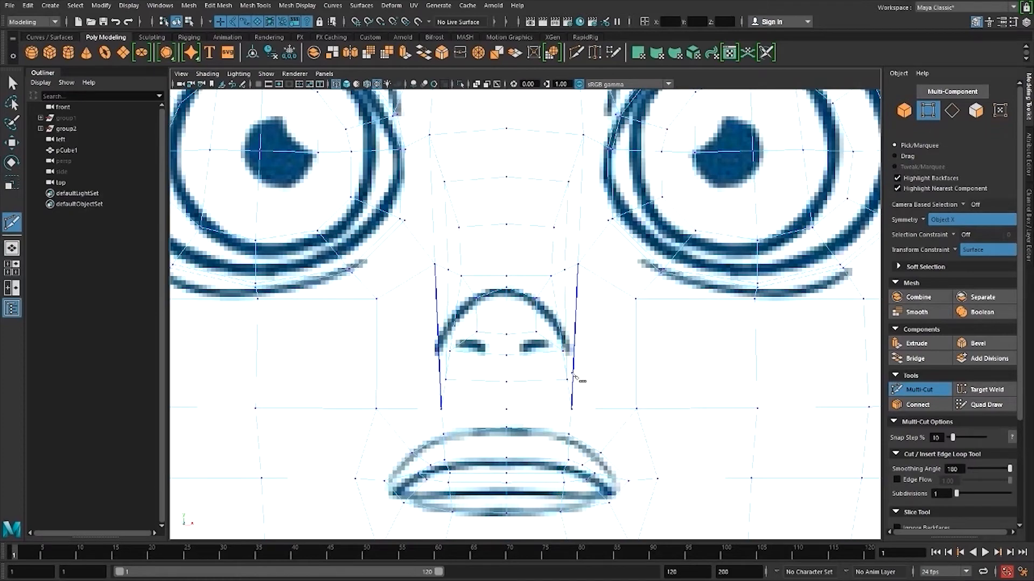
{"action": "left_click", "coordinate": [11, 80]}
- Surface-slide the nose's lower corner vertices to about X -0.12, Y 4.53, Z 1.26, checking them in perspective
{"action": "key", "text": "space"}
{"action": "left_click_drag", "start_coordinate": [523, 338], "coordinate": [620, 343]}
{"action": "scroll", "coordinate": [622, 347], "scroll_direction": "up", "scroll_amount": 3}
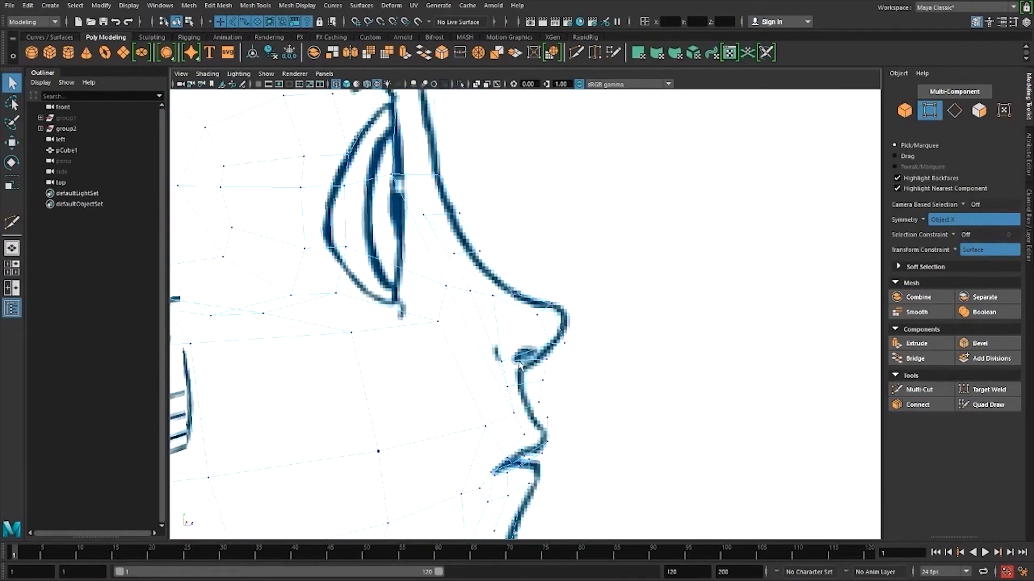
{"action": "left_click_drag", "start_coordinate": [506, 365], "coordinate": [443, 368], "text": "alt"}
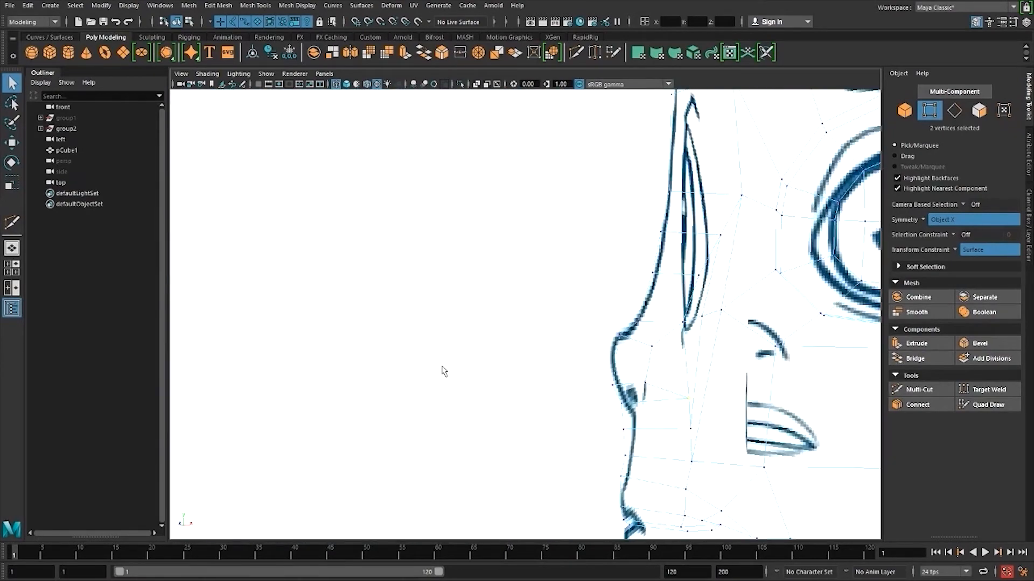
{"action": "key", "text": "w"}
{"action": "left_click_drag", "start_coordinate": [687, 395], "coordinate": [569, 399], "text": "alt"}
{"action": "left_click_drag", "start_coordinate": [579, 365], "coordinate": [566, 357]}
{"action": "left_click_drag", "start_coordinate": [566, 357], "coordinate": [541, 417], "text": "alt"}
{"action": "scroll", "coordinate": [541, 417], "scroll_direction": "up", "scroll_amount": 4}
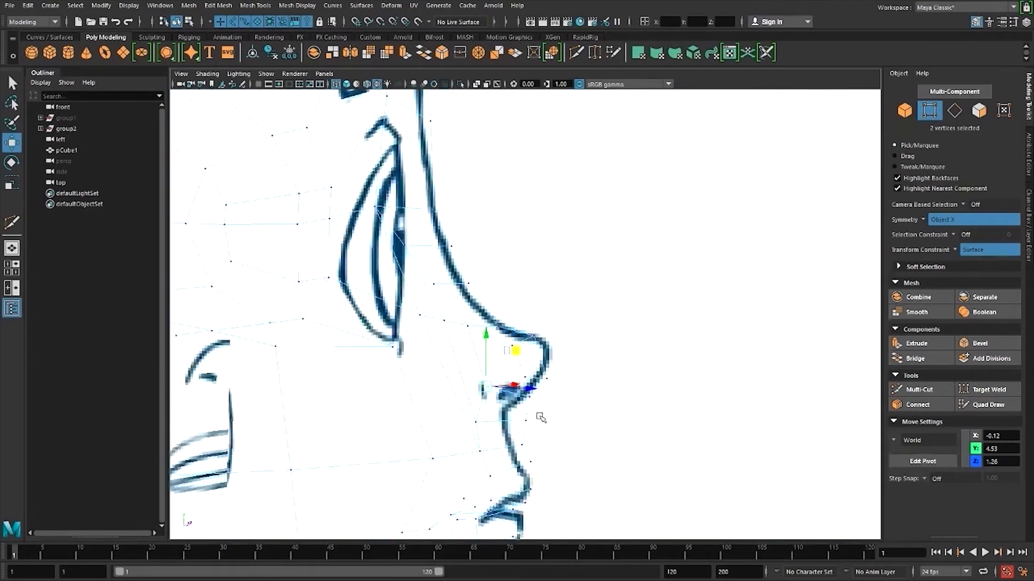
- Adjust the lower corner vertices of the nose's front faces to about X -0.07, Y 4.57, Z 1.34
{"action": "left_click", "coordinate": [469, 328]}
{"action": "left_click_drag", "start_coordinate": [523, 359], "coordinate": [581, 366], "text": "alt"}
{"action": "left_click", "coordinate": [494, 373]}
{"action": "right_click", "coordinate": [565, 350]}
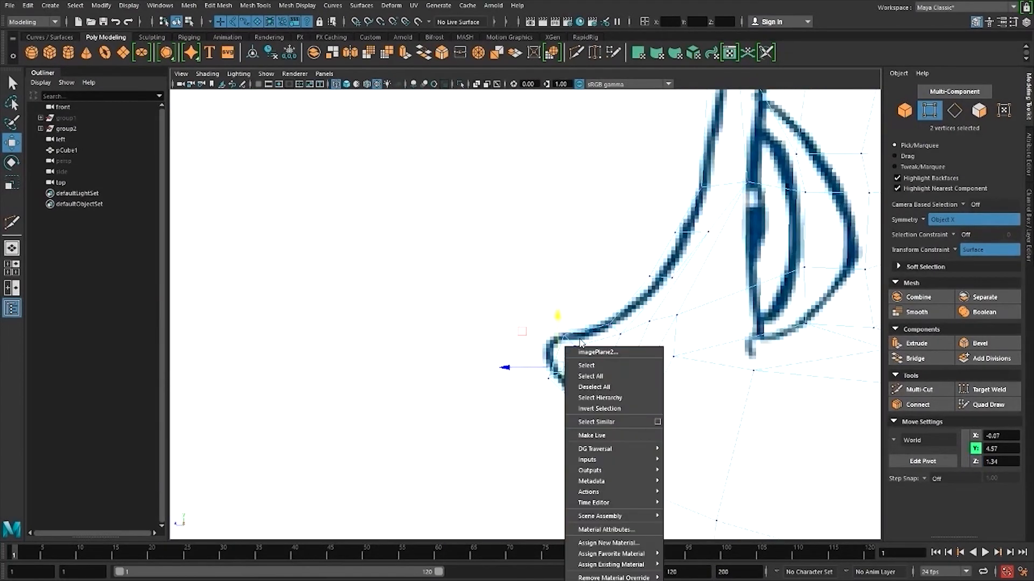
{"action": "left_click", "coordinate": [580, 340]}
- Extrude the front faces of the nose tip and scale the new faces with the transform constraint off
{"action": "left_click", "coordinate": [13, 80]}
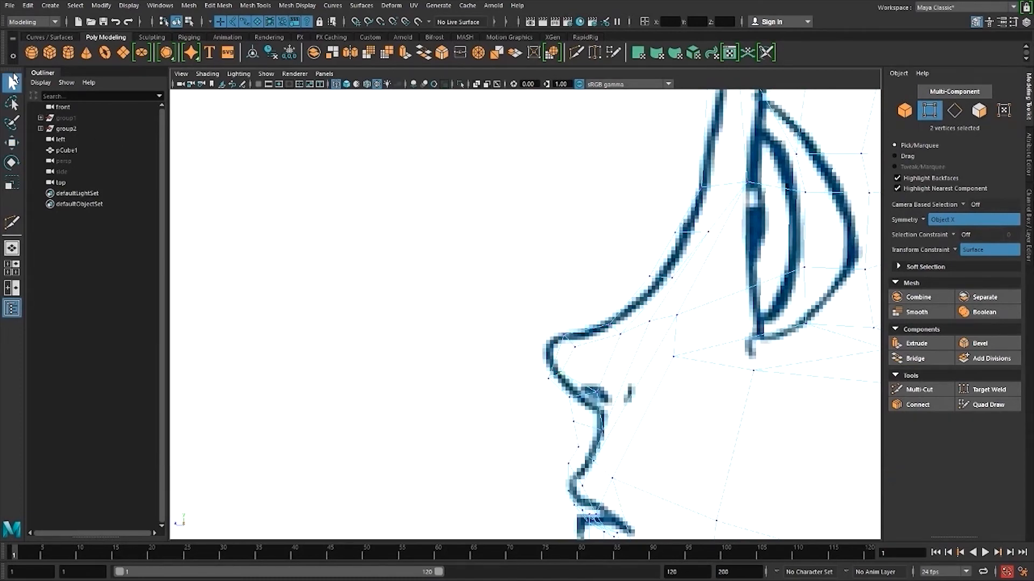
{"action": "left_click", "coordinate": [978, 112]}
{"action": "left_click_drag", "start_coordinate": [547, 357], "coordinate": [638, 304], "text": "alt"}
{"action": "left_click", "coordinate": [588, 360]}
{"action": "key", "text": "ctrl+e"}
{"action": "key", "text": "r"}
{"action": "left_click", "coordinate": [954, 251]}
{"action": "left_click", "coordinate": [967, 254]}
{"action": "left_click_drag", "start_coordinate": [597, 344], "coordinate": [641, 354], "text": "alt"}
{"action": "left_click_drag", "start_coordinate": [594, 340], "coordinate": [591, 340]}
- Select the two side edges of the nose tip and adjust their position and angle
{"action": "left_click_drag", "start_coordinate": [606, 352], "coordinate": [570, 342], "text": "alt"}
{"action": "scroll", "coordinate": [584, 362], "scroll_direction": "up", "scroll_amount": 2}
{"action": "right_click_drag", "start_coordinate": [571, 312], "coordinate": [584, 285]}
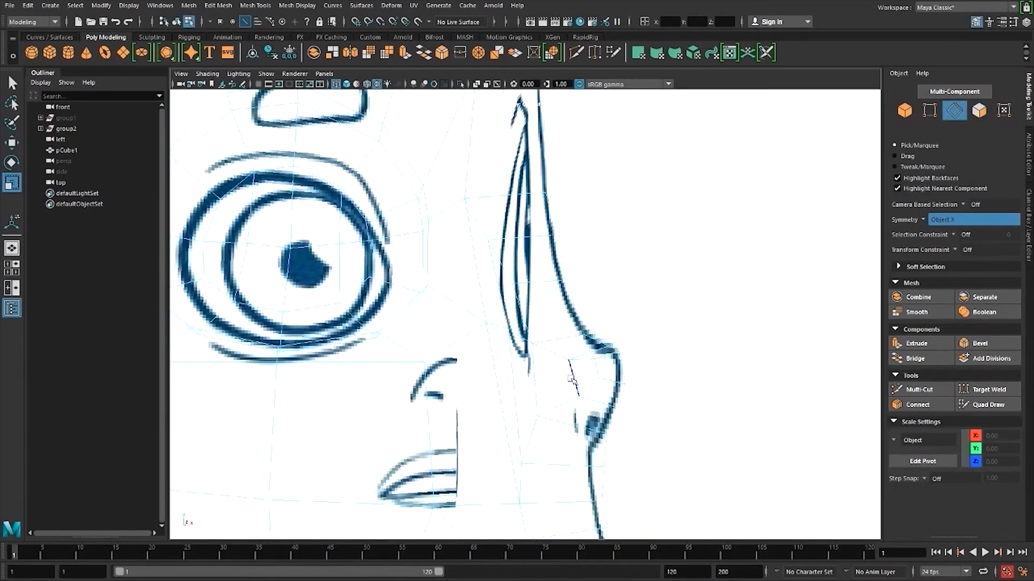
{"action": "left_click", "coordinate": [570, 372]}
{"action": "left_click_drag", "start_coordinate": [570, 372], "coordinate": [619, 354], "text": "alt"}
{"action": "key", "text": "w"}
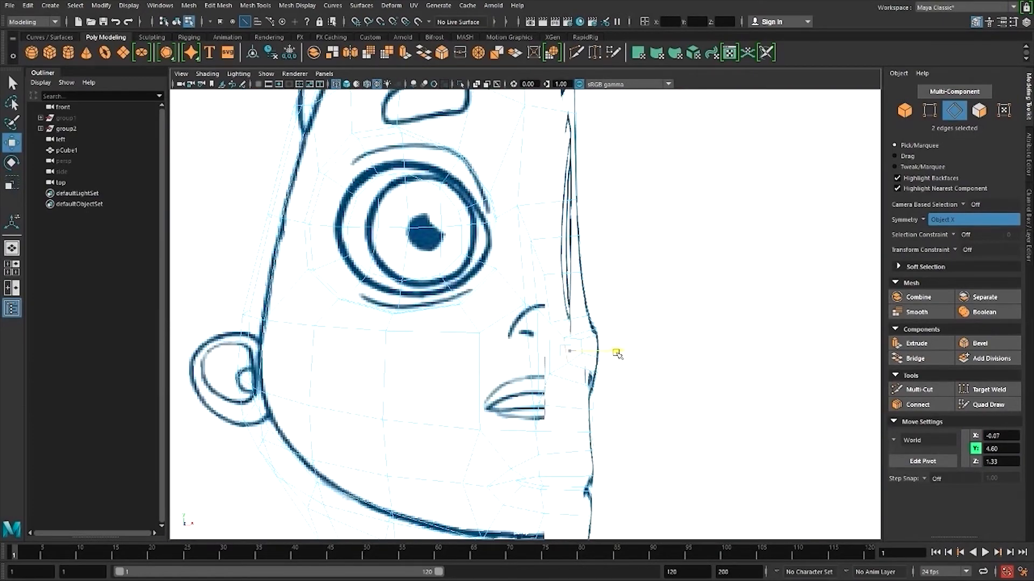
{"action": "key", "text": "e"}
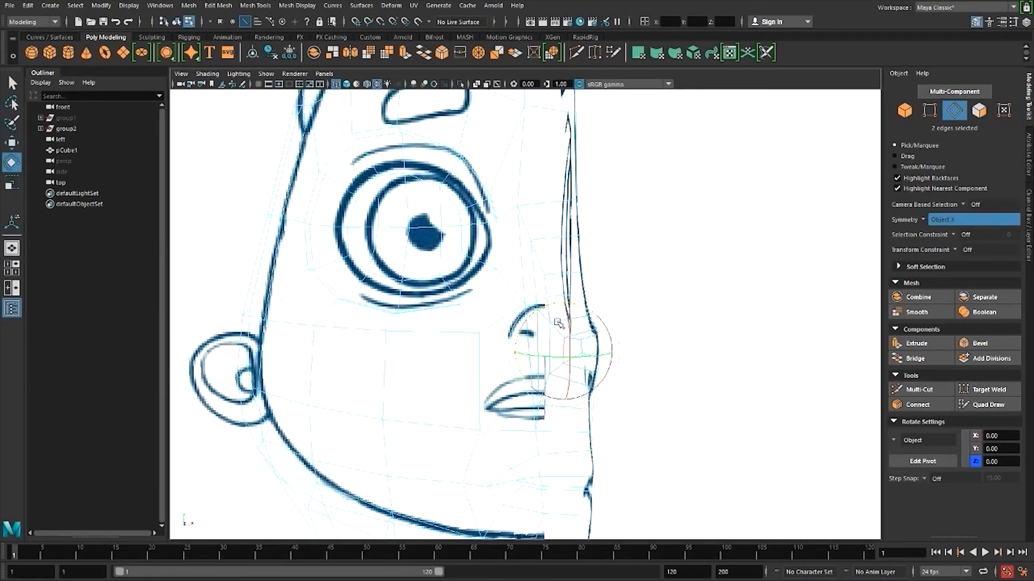
{"action": "left_click_drag", "start_coordinate": [560, 334], "coordinate": [586, 358], "text": "alt"}
- Examine the whole head in wireframe and smoothed shaded display, checking the nose and eye socket
{"action": "right_click_drag", "start_coordinate": [486, 415], "coordinate": [533, 299]}
{"action": "left_click", "coordinate": [610, 382]}
{"action": "right_click_drag", "start_coordinate": [610, 382], "coordinate": [541, 373], "text": "alt"}
{"action": "left_click_drag", "start_coordinate": [541, 373], "coordinate": [525, 373], "text": "alt"}
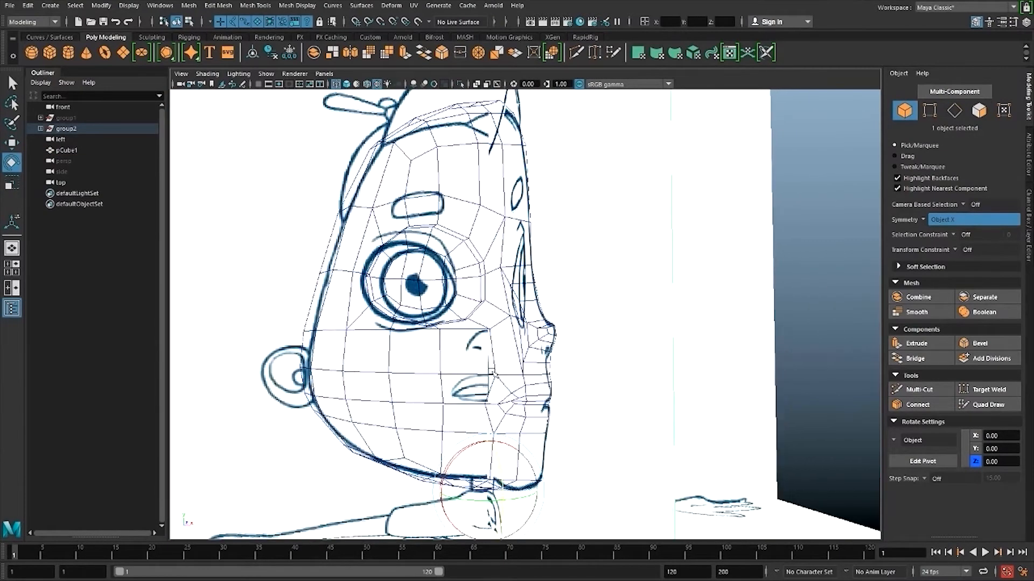
{"action": "left_click", "coordinate": [493, 373]}
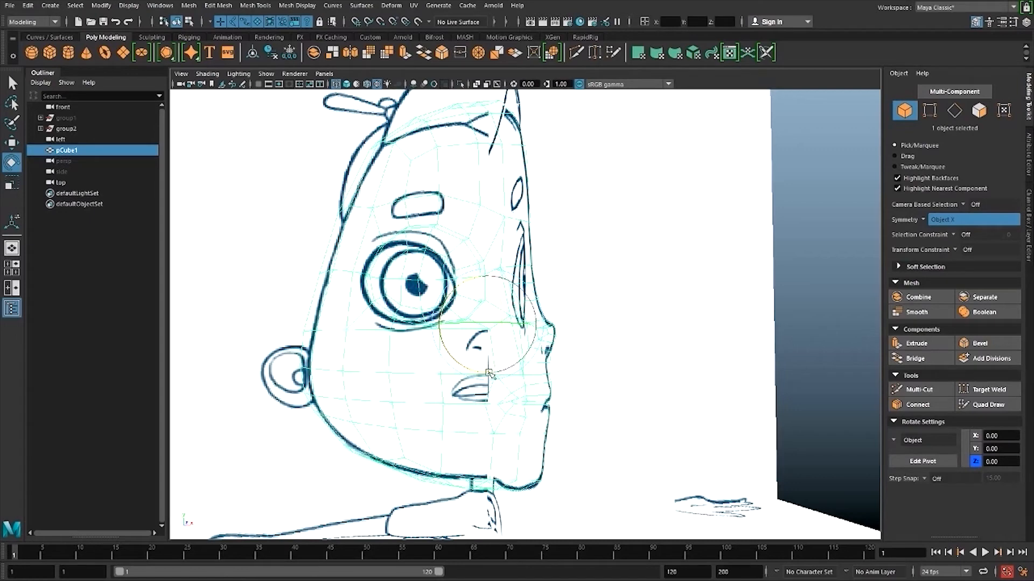
{"action": "left_click_drag", "start_coordinate": [590, 421], "coordinate": [502, 420], "text": "alt"}
{"action": "key", "text": "5"}
{"action": "left_click_drag", "start_coordinate": [595, 384], "coordinate": [492, 386], "text": "alt"}
{"action": "right_click_drag", "start_coordinate": [609, 312], "coordinate": [649, 299]}
{"action": "left_click", "coordinate": [579, 505]}
{"action": "left_click_drag", "start_coordinate": [687, 479], "coordinate": [487, 346], "text": "alt"}
{"action": "left_click", "coordinate": [486, 346]}
{"action": "scroll", "coordinate": [486, 347], "scroll_direction": "up", "scroll_amount": 5}
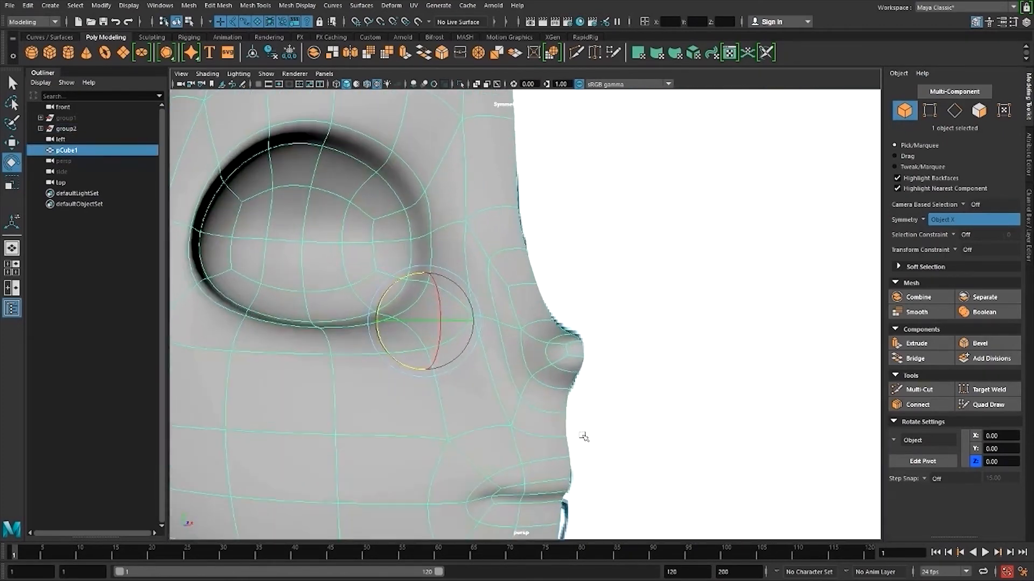
- Select the vertex pair beside the nose base and surface-slide it outward, away from the nose
{"action": "right_click_drag", "start_coordinate": [541, 312], "coordinate": [490, 312]}
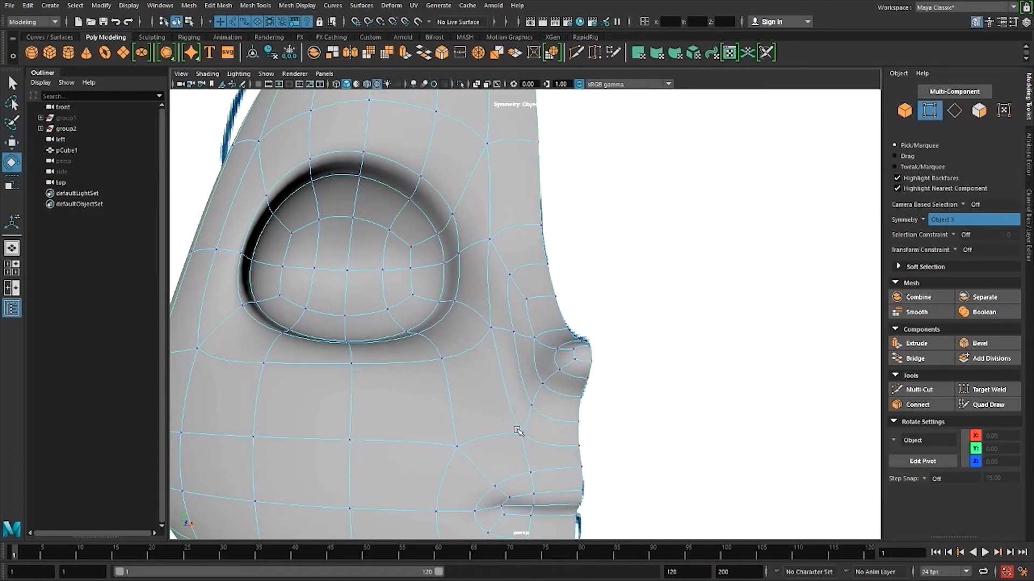
{"action": "left_click", "coordinate": [518, 432]}
{"action": "left_click_drag", "start_coordinate": [530, 441], "coordinate": [627, 449], "text": "alt"}
{"action": "left_click", "coordinate": [959, 249]}
{"action": "left_click", "coordinate": [960, 252]}
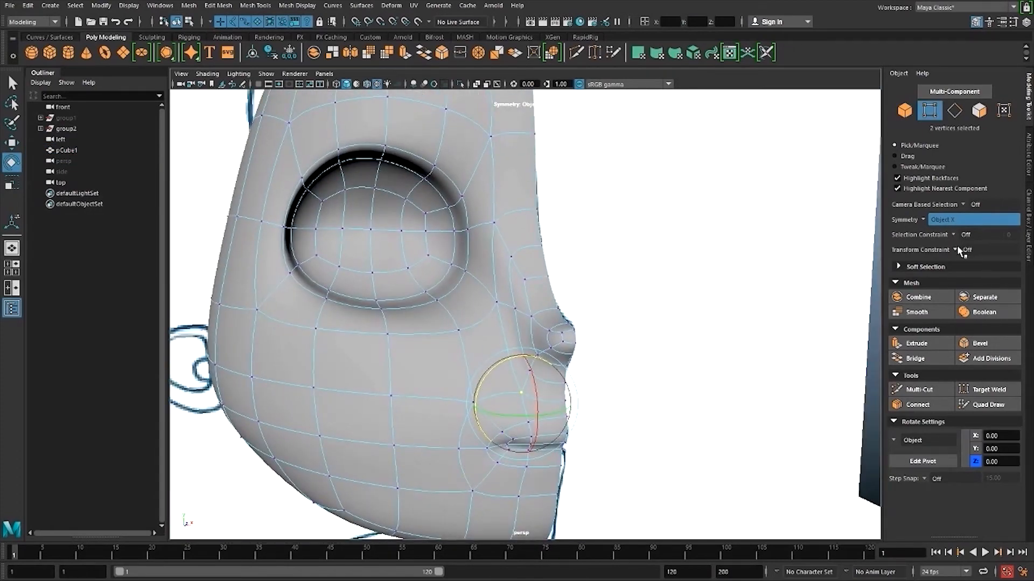
{"action": "left_click", "coordinate": [960, 249]}
{"action": "left_click", "coordinate": [980, 277]}
{"action": "key", "text": "w"}
{"action": "middle_click_drag", "start_coordinate": [554, 365], "coordinate": [526, 353]}
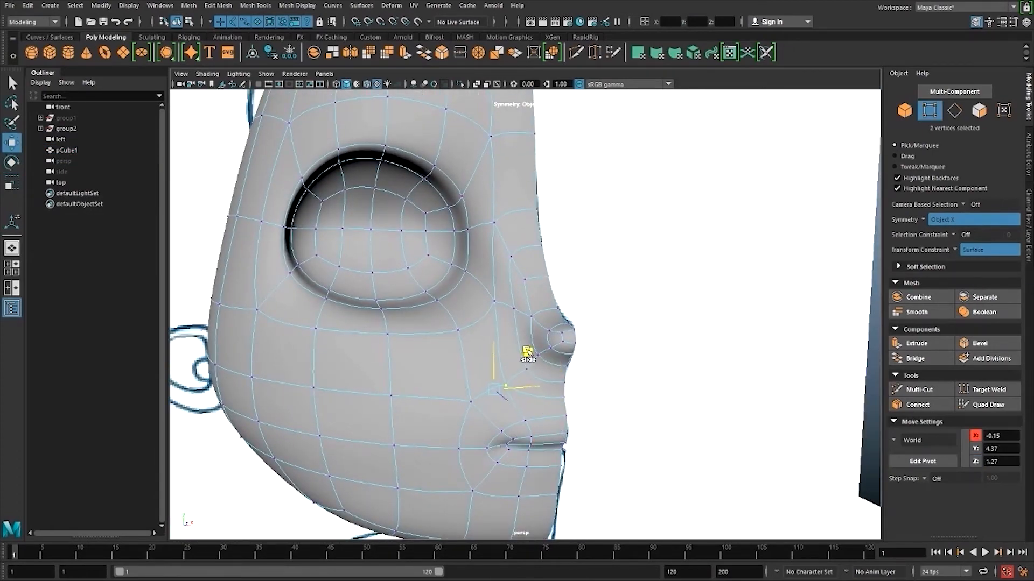
- In unsmoothed display, surface-slide the vertices beside the nose bridge and the upper nose sides
{"action": "key", "text": "1"}
{"action": "left_click_drag", "start_coordinate": [542, 387], "coordinate": [555, 353], "text": "alt"}
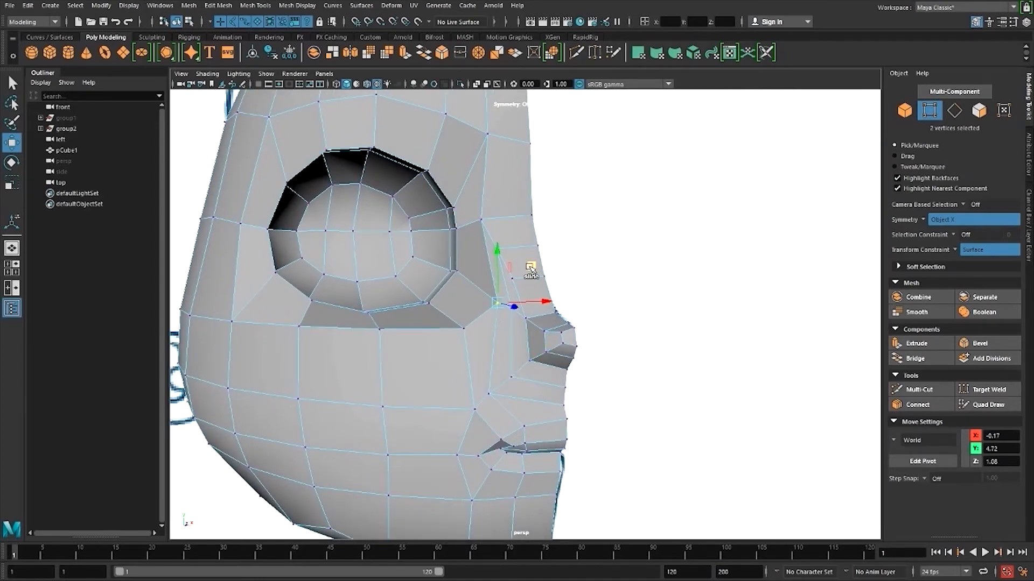
{"action": "middle_click_drag", "start_coordinate": [528, 264], "coordinate": [513, 261]}
{"action": "left_click_drag", "start_coordinate": [515, 299], "coordinate": [560, 318], "text": "alt"}
{"action": "left_click_drag", "start_coordinate": [477, 305], "coordinate": [458, 358]}
{"action": "mouse_move", "coordinate": [503, 319]}
{"action": "left_mouse_down"}
{"action": "mouse_move", "coordinate": [481, 323]}
{"action": "mouse_move", "coordinate": [514, 315]}
{"action": "mouse_move", "coordinate": [494, 313]}
{"action": "left_mouse_up"}
- Surface-slide the cheek vertices level with the nose base sideways to even out the spacing around the nose
{"action": "left_click", "coordinate": [492, 367]}
{"action": "left_click_drag", "start_coordinate": [564, 377], "coordinate": [526, 370], "text": "alt"}
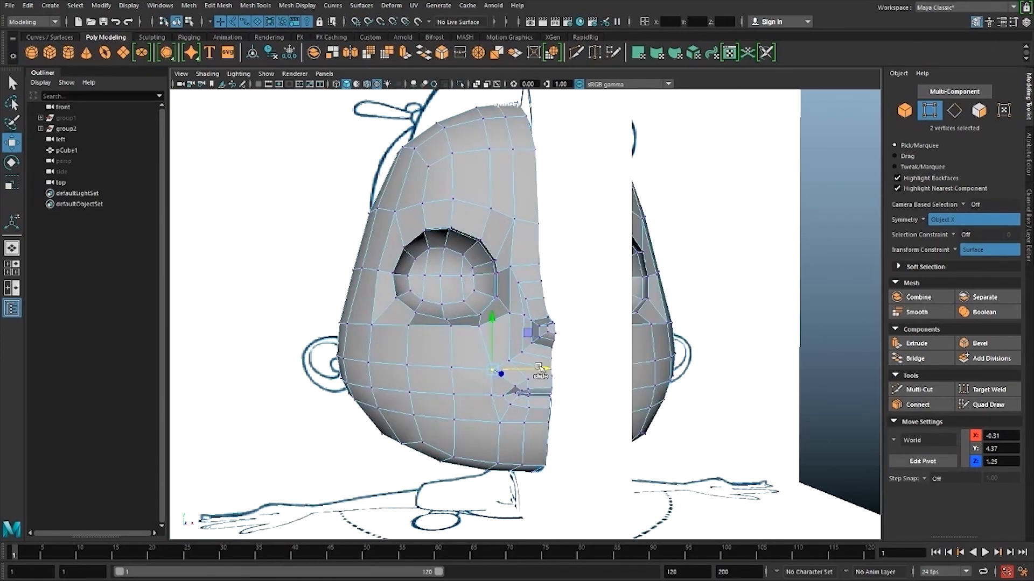
{"action": "right_click_drag", "start_coordinate": [541, 372], "coordinate": [572, 434], "text": "alt"}
{"action": "left_click_drag", "start_coordinate": [572, 434], "coordinate": [621, 442], "text": "alt"}
{"action": "left_click", "coordinate": [450, 396]}
{"action": "left_click", "coordinate": [467, 373]}
- Turn the transform constraint off and reposition the nose-side vertices, placing the bridge pair at about X -0.14, Y 4.70, Z 1.14
{"action": "left_click_drag", "start_coordinate": [500, 386], "coordinate": [585, 423], "text": "alt"}
{"action": "left_click", "coordinate": [460, 442]}
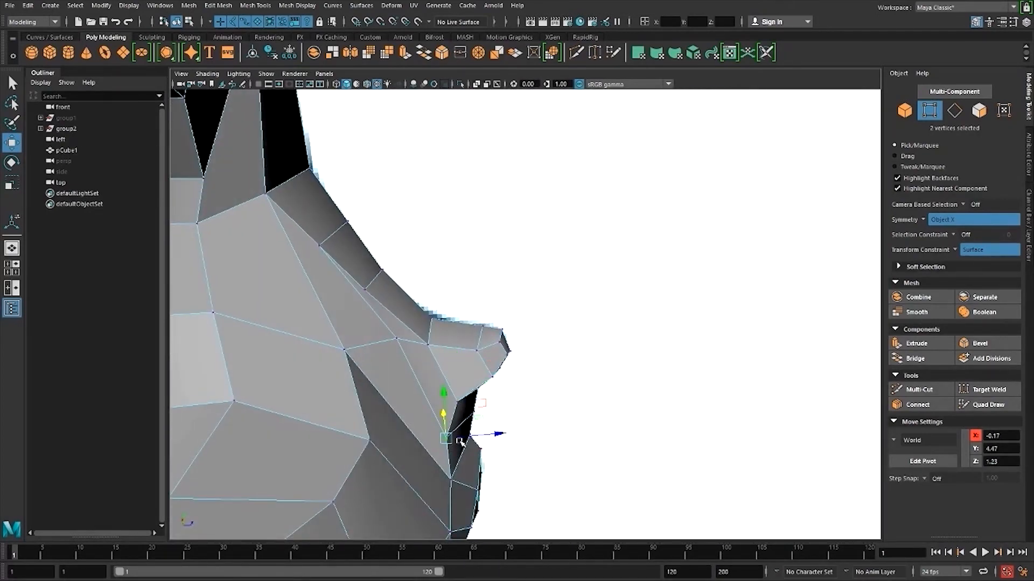
{"action": "left_click", "coordinate": [982, 248]}
{"action": "left_click", "coordinate": [973, 253]}
{"action": "left_click_drag", "start_coordinate": [498, 434], "coordinate": [447, 320]}
{"action": "scroll", "coordinate": [524, 422], "scroll_direction": "down", "scroll_amount": 2}
- Edge-slide the vertex pair beside the nose bridge outward to about X -0.16, Y 4.70, Z 1.11
{"action": "left_click", "coordinate": [954, 249]}
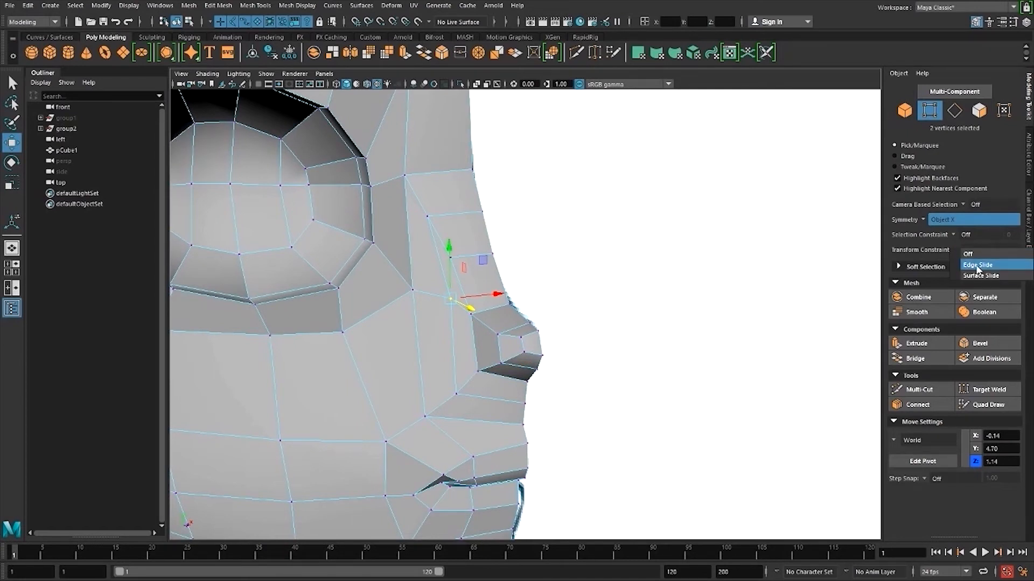
{"action": "left_click", "coordinate": [978, 266]}
{"action": "left_click_drag", "start_coordinate": [494, 294], "coordinate": [482, 295]}
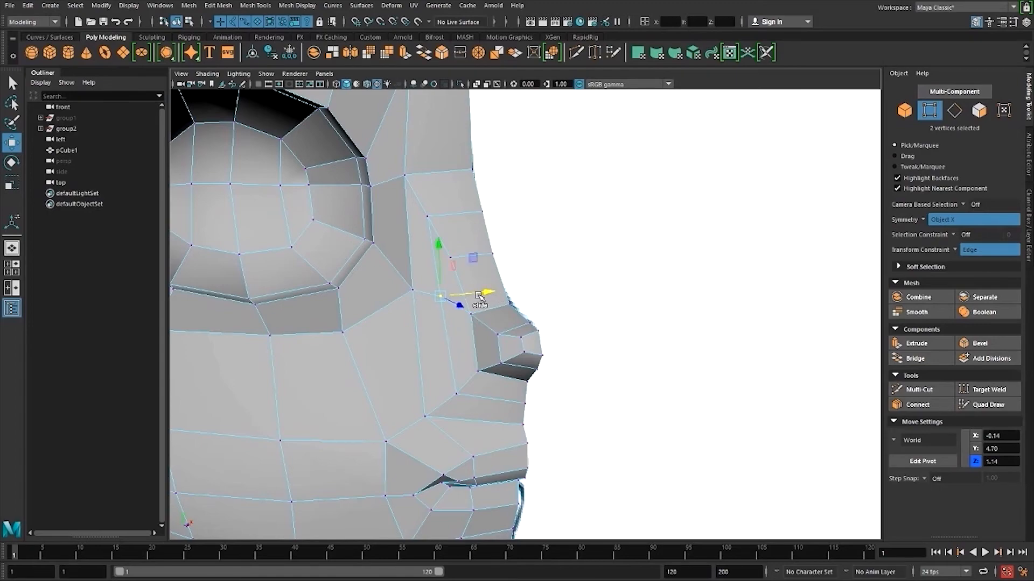
- In front-view wireframe, surface-slide the bridge-side vertex pair down beside the drawn nose to about X -0.12, Y 4.65, Z 1.19
{"action": "left_click_drag", "start_coordinate": [539, 310], "coordinate": [513, 418], "text": "alt"}
{"action": "scroll", "coordinate": [513, 360], "scroll_direction": "down", "scroll_amount": 2}
{"action": "key", "text": "space"}
{"action": "scroll", "coordinate": [591, 401], "scroll_direction": "down", "scroll_amount": 10}
{"action": "scroll", "coordinate": [597, 419], "scroll_direction": "up", "scroll_amount": 3}
{"action": "key", "text": "4"}
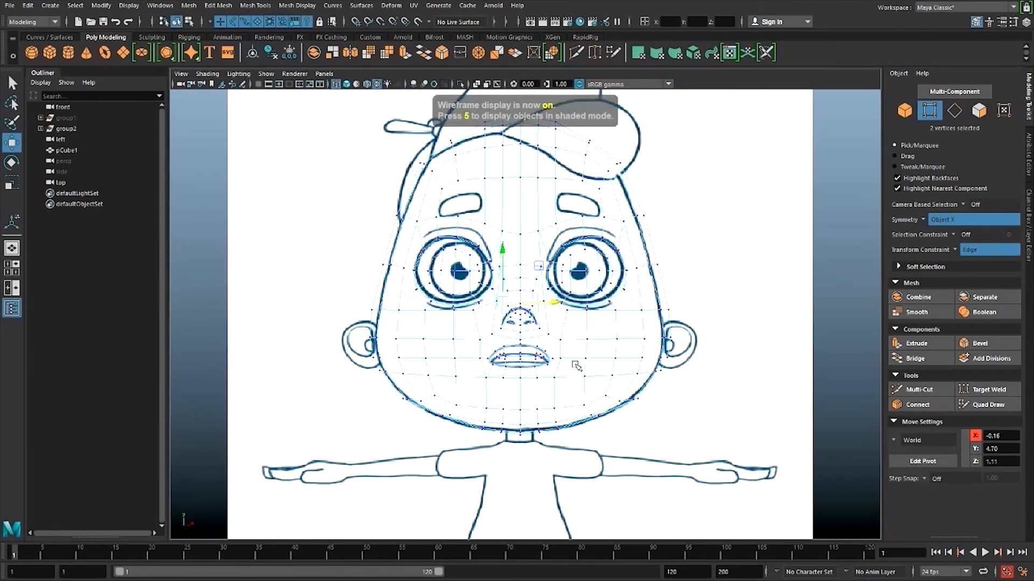
{"action": "scroll", "coordinate": [655, 443], "scroll_direction": "up", "scroll_amount": 6}
{"action": "scroll", "coordinate": [584, 432], "scroll_direction": "up", "scroll_amount": 2}
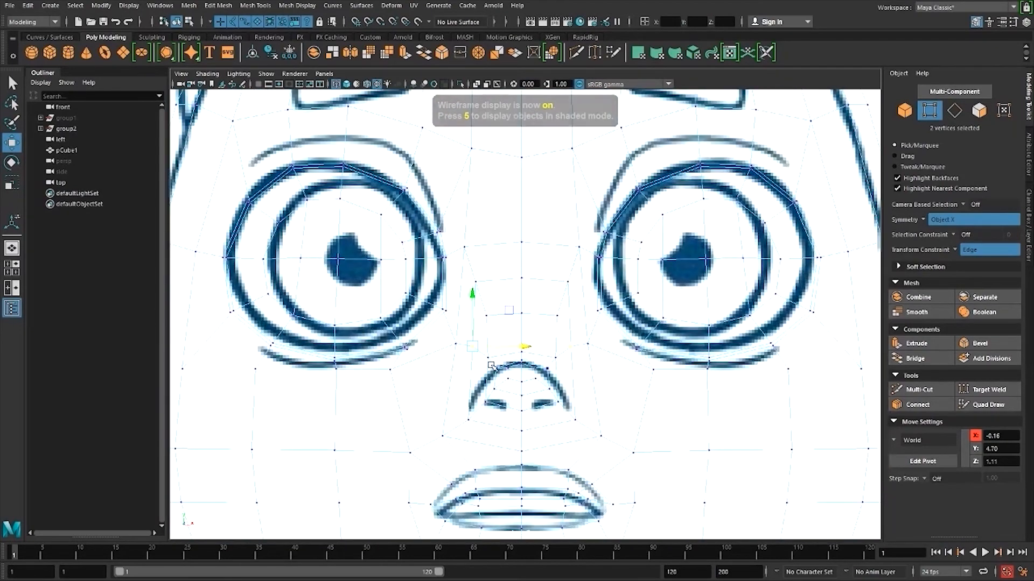
{"action": "left_click", "coordinate": [964, 250]}
{"action": "left_click", "coordinate": [976, 277]}
{"action": "middle_click_drag", "start_coordinate": [527, 326], "coordinate": [496, 376]}
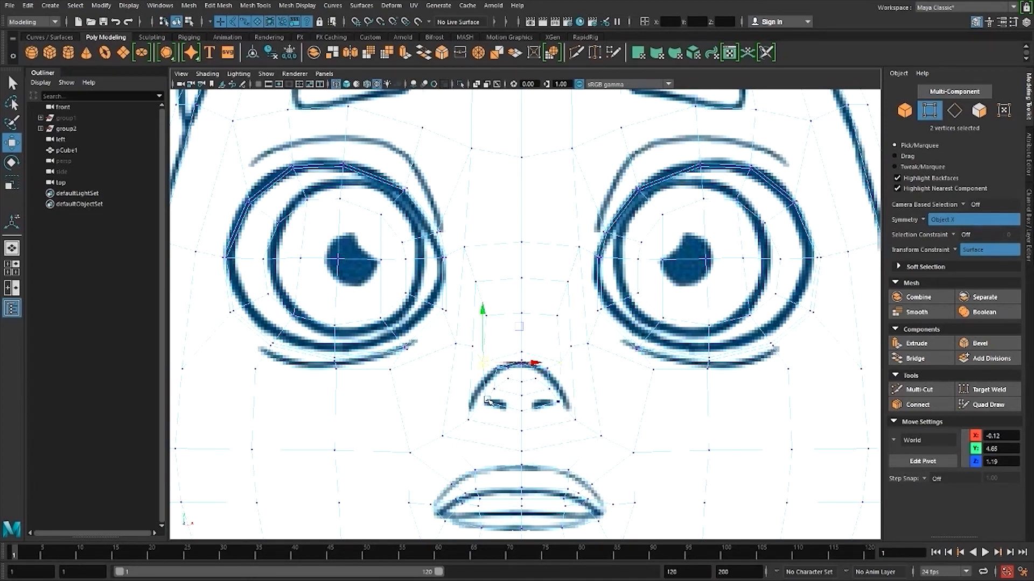
- Surface-slide the vertices on the nose's underside in the front view, placing the nostril-corner pair at about X -0.15, Y 4.52, Z 1.24
{"action": "middle_click_drag", "start_coordinate": [483, 365], "coordinate": [534, 383]}
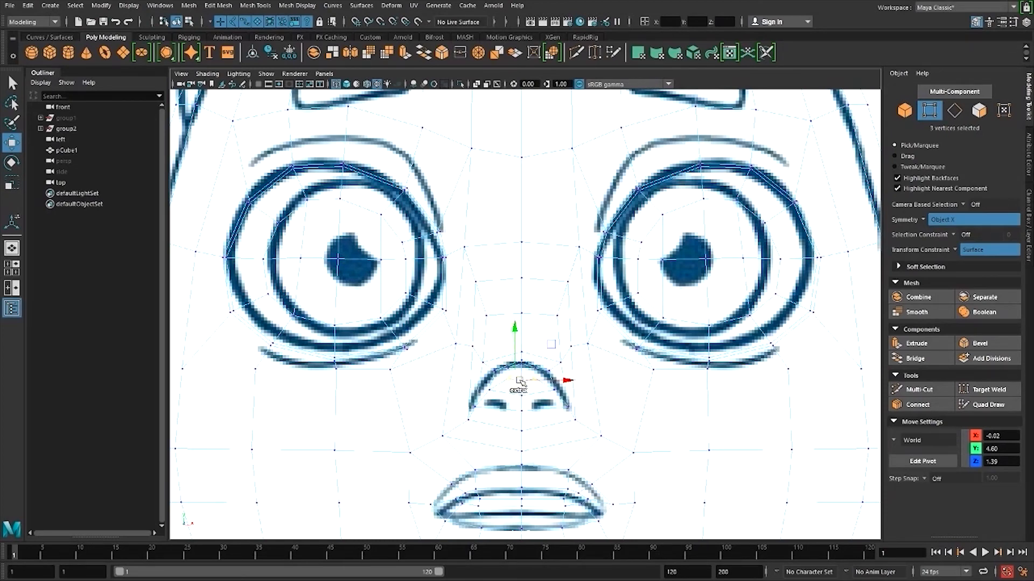
{"action": "left_click", "coordinate": [502, 391]}
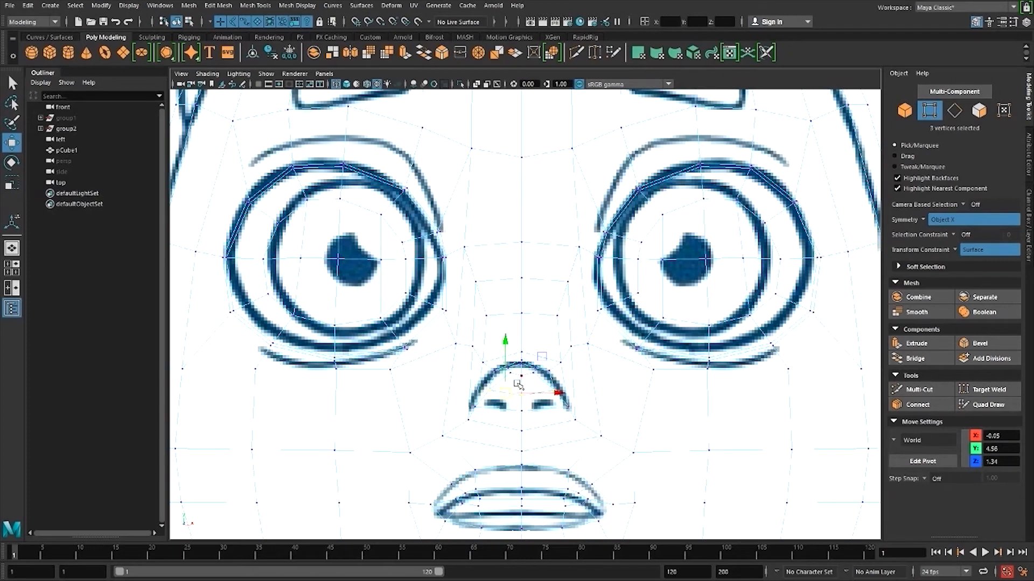
{"action": "key", "text": "r"}
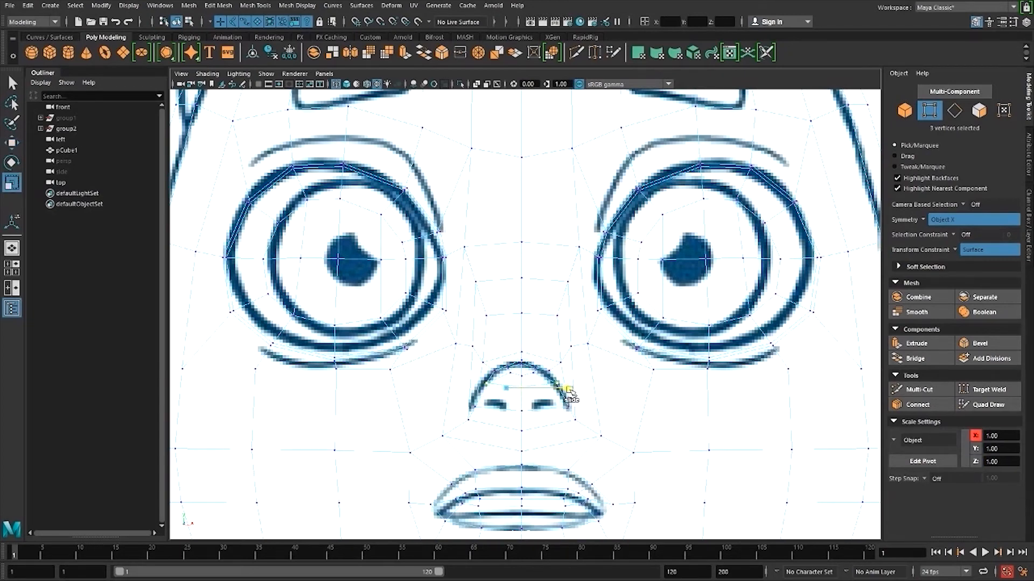
{"action": "key", "text": "w"}
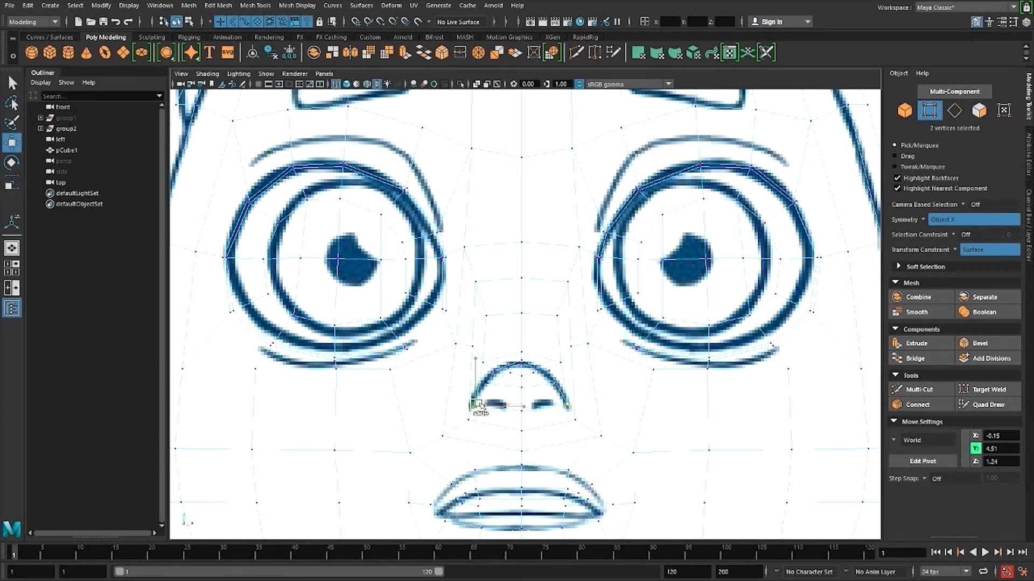
{"action": "left_click_drag", "start_coordinate": [476, 404], "coordinate": [477, 401]}
- In shaded perspective, turn the transform constraint off and adjust the depth of the centre vertex just below the nose
{"action": "key", "text": "space"}
{"action": "mouse_move", "coordinate": [538, 410]}
{"action": "left_mouse_down"}
{"action": "mouse_move", "coordinate": [538, 382]}
{"action": "mouse_move", "coordinate": [547, 399]}
{"action": "mouse_move", "coordinate": [550, 379]}
{"action": "left_mouse_up"}
{"action": "scroll", "coordinate": [560, 398], "scroll_direction": "up", "scroll_amount": 3}
{"action": "key", "text": "6"}
{"action": "right_click_drag", "start_coordinate": [551, 379], "coordinate": [722, 429], "text": "alt"}
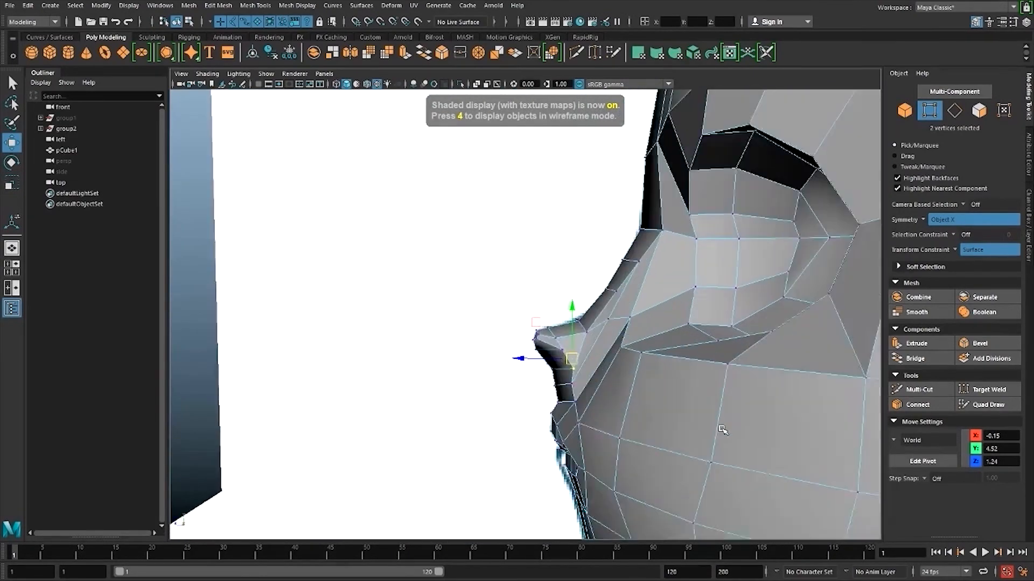
{"action": "middle_click_drag", "start_coordinate": [722, 429], "coordinate": [690, 396], "text": "alt"}
{"action": "left_click_drag", "start_coordinate": [554, 380], "coordinate": [629, 403], "text": "alt"}
{"action": "left_click", "coordinate": [521, 358]}
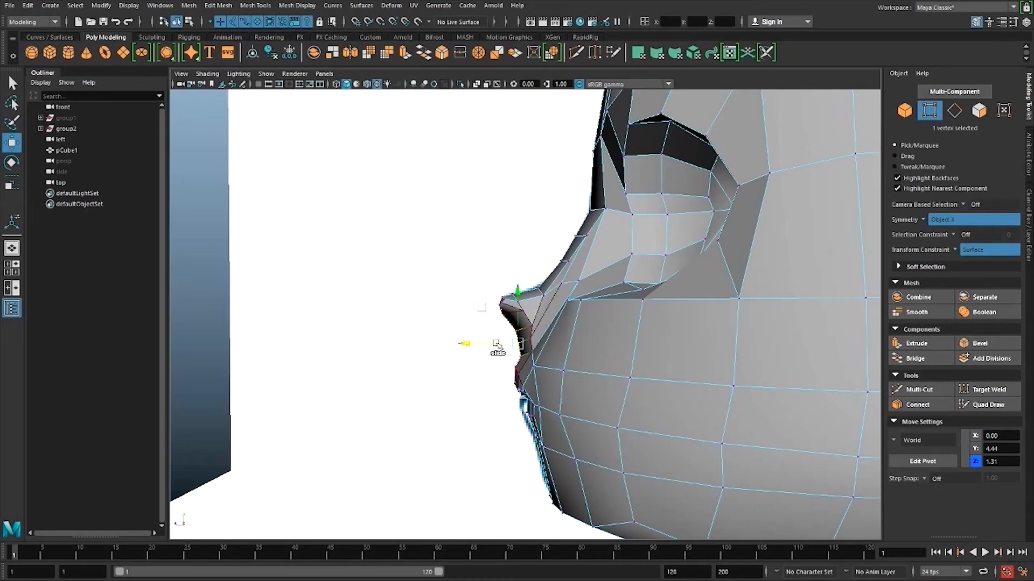
{"action": "left_click", "coordinate": [966, 253]}
{"action": "left_click", "coordinate": [964, 254]}
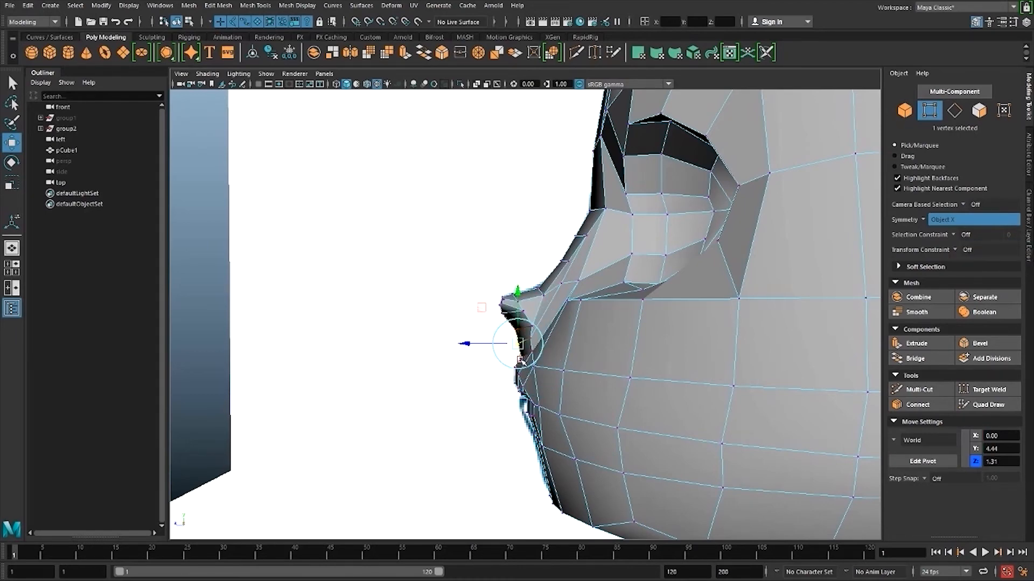
{"action": "left_click_drag", "start_coordinate": [511, 362], "coordinate": [566, 379], "text": "alt"}
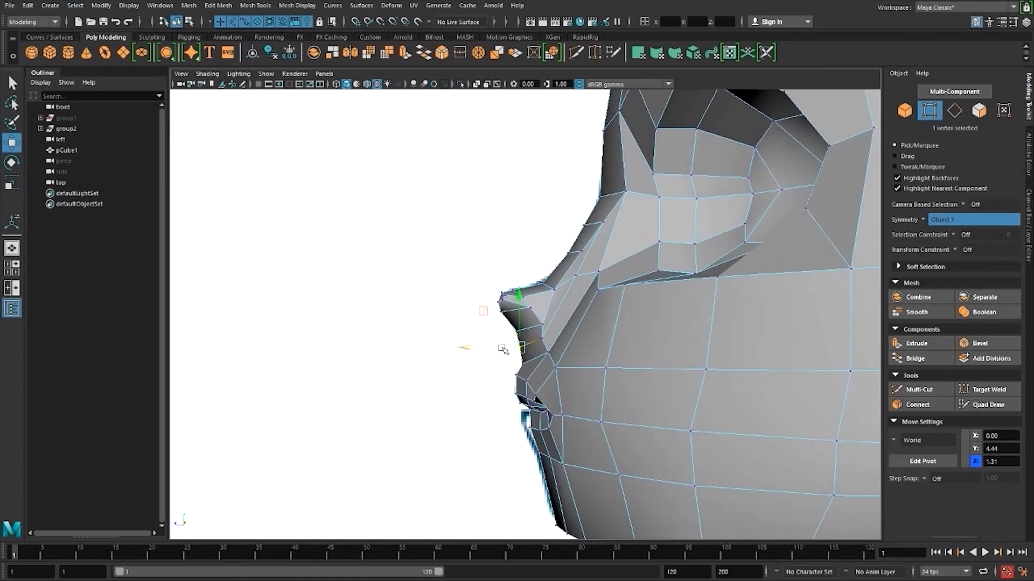
{"action": "left_click_drag", "start_coordinate": [507, 348], "coordinate": [510, 349]}
- In wireframe side view, select the vertices between the nose and upper lip and move them back along Z to the drawn profile
{"action": "mouse_move", "coordinate": [510, 349]}
{"action": "left_mouse_down", "text": "alt"}
{"action": "mouse_move", "coordinate": [537, 351]}
{"action": "mouse_move", "coordinate": [511, 310]}
{"action": "mouse_move", "coordinate": [520, 340]}
{"action": "mouse_move", "coordinate": [557, 352]}
{"action": "left_mouse_up", "text": "alt"}
{"action": "key", "text": "4"}
{"action": "left_click", "coordinate": [533, 312], "text": "shift"}
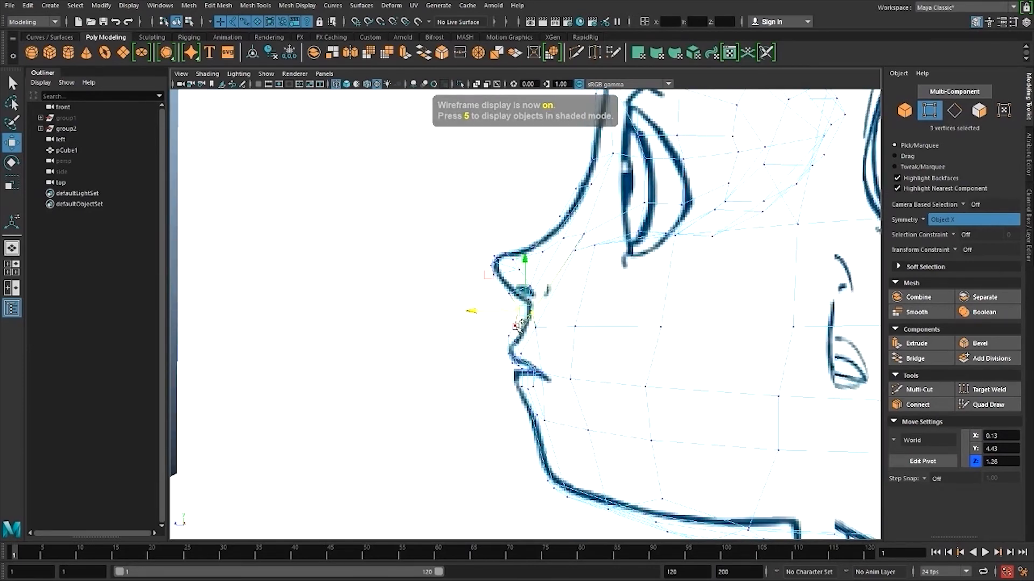
{"action": "left_click", "coordinate": [515, 325], "text": "shift"}
{"action": "left_click", "coordinate": [509, 336], "text": "shift"}
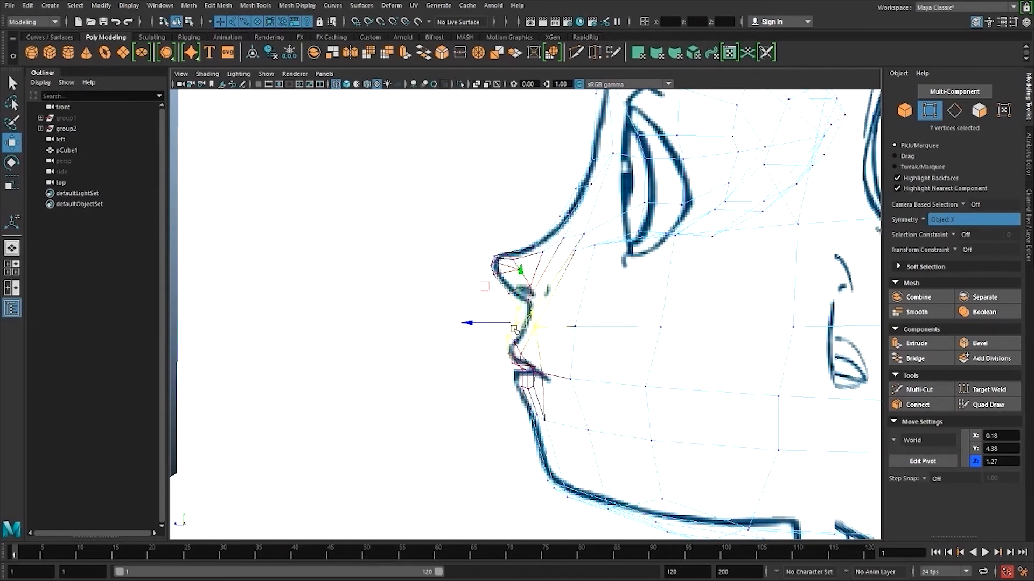
{"action": "left_click_drag", "start_coordinate": [513, 325], "coordinate": [524, 325]}
- Preview the smoothed head in shaded view and examine the nose and lip profile against the drawings from the front and side
{"action": "left_click_drag", "start_coordinate": [523, 325], "coordinate": [593, 328], "text": "alt"}
{"action": "key", "text": "6"}
{"action": "left_click", "coordinate": [739, 393]}
{"action": "right_click_drag", "start_coordinate": [739, 393], "coordinate": [576, 366], "text": "alt"}
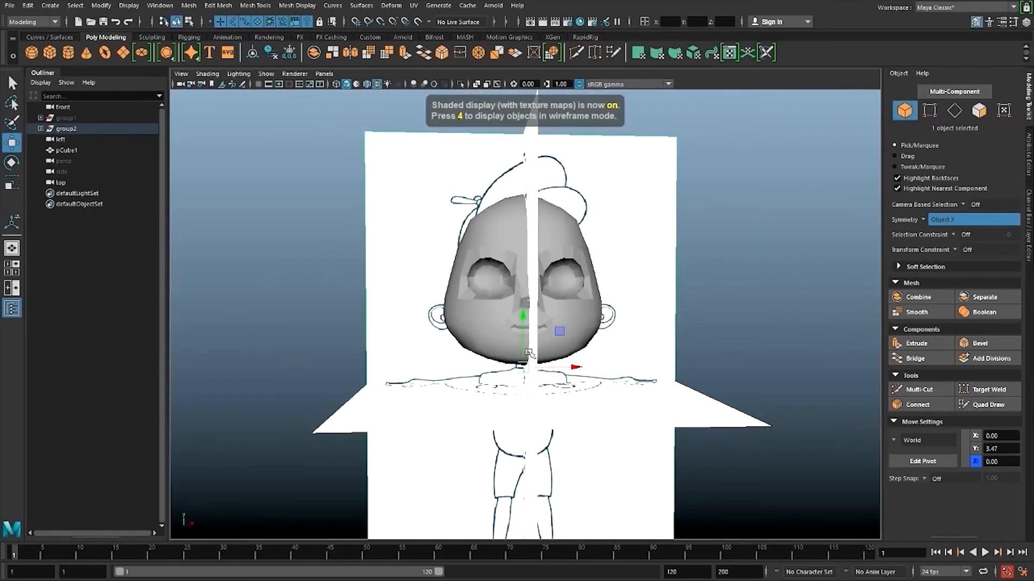
{"action": "left_click_drag", "start_coordinate": [576, 366], "coordinate": [441, 341], "text": "alt"}
{"action": "right_click_drag", "start_coordinate": [441, 341], "coordinate": [600, 386], "text": "alt"}
{"action": "scroll", "coordinate": [599, 387], "scroll_direction": "up", "scroll_amount": 3}
{"action": "left_click", "coordinate": [560, 353]}
{"action": "mouse_move", "coordinate": [555, 348]}
{"action": "left_mouse_down", "text": "alt"}
{"action": "mouse_move", "coordinate": [582, 344]}
{"action": "mouse_move", "coordinate": [547, 344]}
{"action": "mouse_move", "coordinate": [548, 356]}
{"action": "left_mouse_up", "text": "alt"}
{"action": "scroll", "coordinate": [544, 353], "scroll_direction": "up", "scroll_amount": 3}
{"action": "key", "text": "3"}
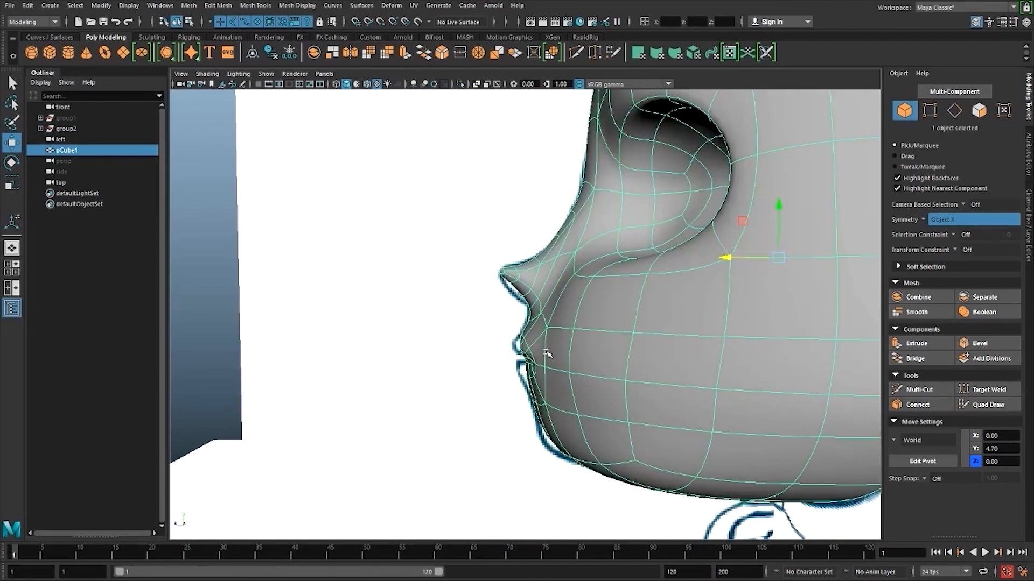
{"action": "left_click", "coordinate": [484, 358]}
{"action": "right_click_drag", "start_coordinate": [631, 371], "coordinate": [493, 295], "text": "alt"}
{"action": "left_click_drag", "start_coordinate": [492, 295], "coordinate": [517, 301], "text": "alt"}
{"action": "left_click", "coordinate": [578, 350]}
{"action": "scroll", "coordinate": [580, 350], "scroll_direction": "up", "scroll_amount": 3}
{"action": "key", "text": "1"}
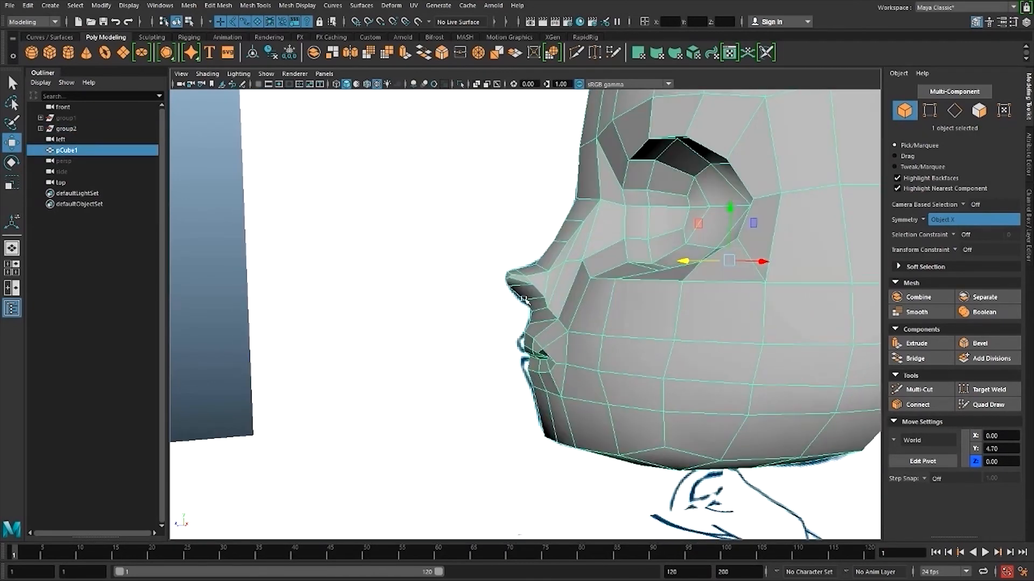
- Edge-slide the centre vertex beneath the nose tip to about Y 4.54, Z 1.34, and turn the transform constraint off
{"action": "scroll", "coordinate": [517, 290], "scroll_direction": "up", "scroll_amount": 3}
{"action": "right_click", "coordinate": [502, 271]}
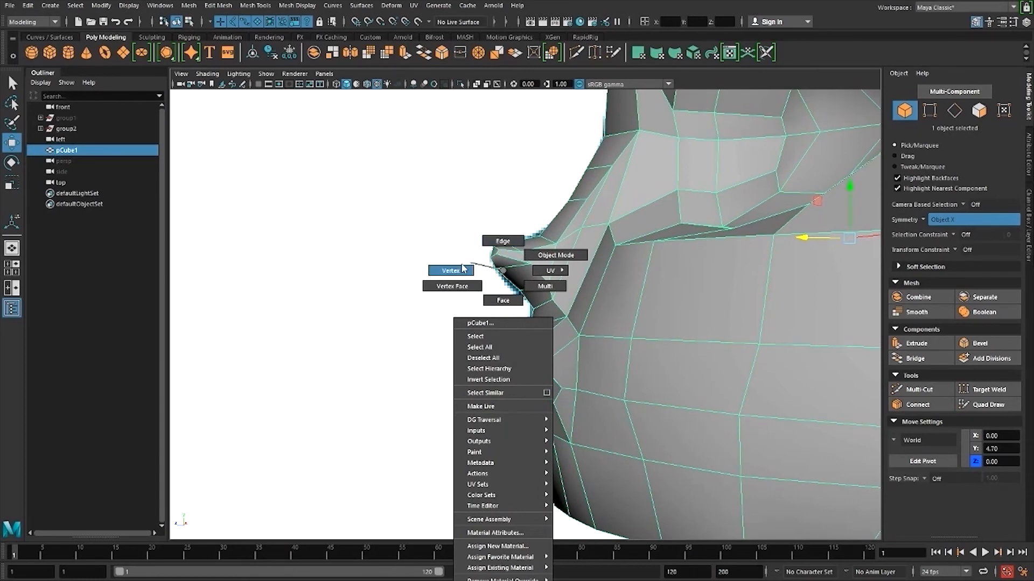
{"action": "right_click_drag", "start_coordinate": [462, 264], "coordinate": [460, 267]}
{"action": "left_click", "coordinate": [496, 268]}
{"action": "left_click", "coordinate": [966, 249]}
{"action": "left_click", "coordinate": [975, 264]}
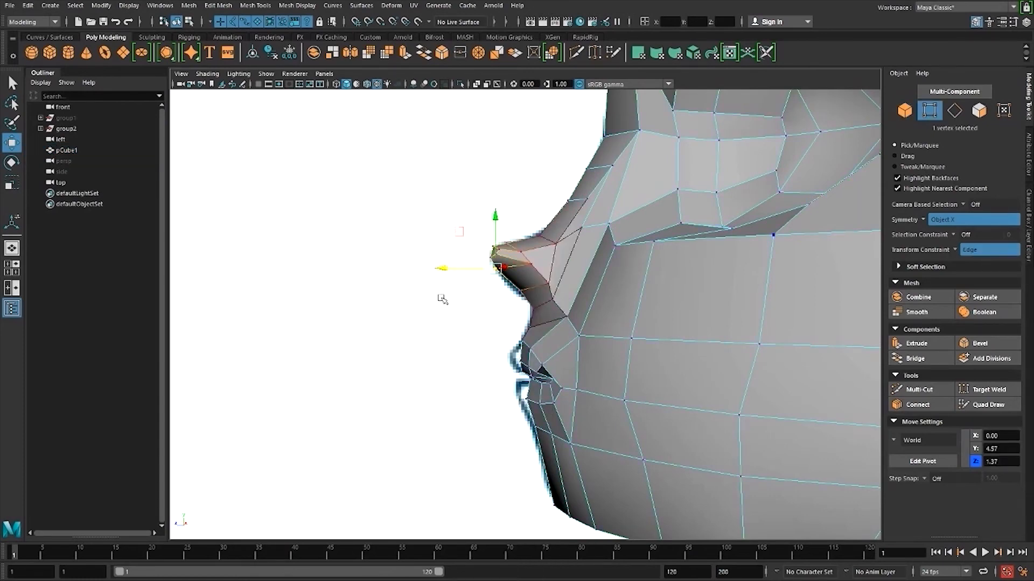
{"action": "left_click_drag", "start_coordinate": [442, 300], "coordinate": [662, 290], "text": "alt"}
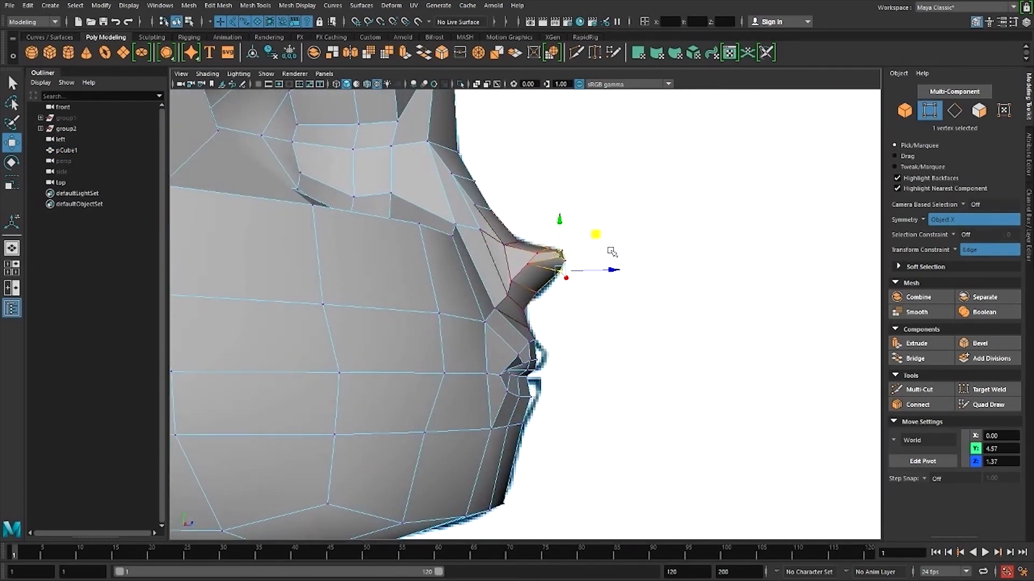
{"action": "left_click_drag", "start_coordinate": [591, 254], "coordinate": [588, 256]}
{"action": "left_click_drag", "start_coordinate": [565, 270], "coordinate": [641, 281], "text": "alt"}
{"action": "left_click", "coordinate": [964, 250]}
{"action": "left_click", "coordinate": [966, 256]}
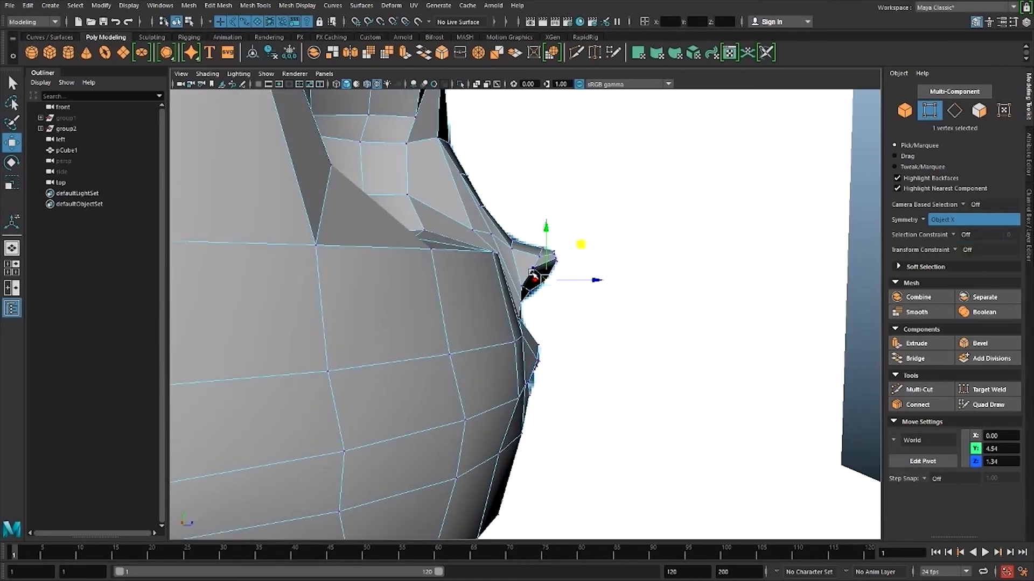
- Examine the reshaped nose and the mouth on the head with smooth preview on, from the front and at an angle
{"action": "left_click_drag", "start_coordinate": [546, 278], "coordinate": [393, 283], "text": "alt"}
{"action": "left_click_drag", "start_coordinate": [622, 309], "coordinate": [705, 314], "text": "alt"}
{"action": "scroll", "coordinate": [592, 315], "scroll_direction": "down", "scroll_amount": 5}
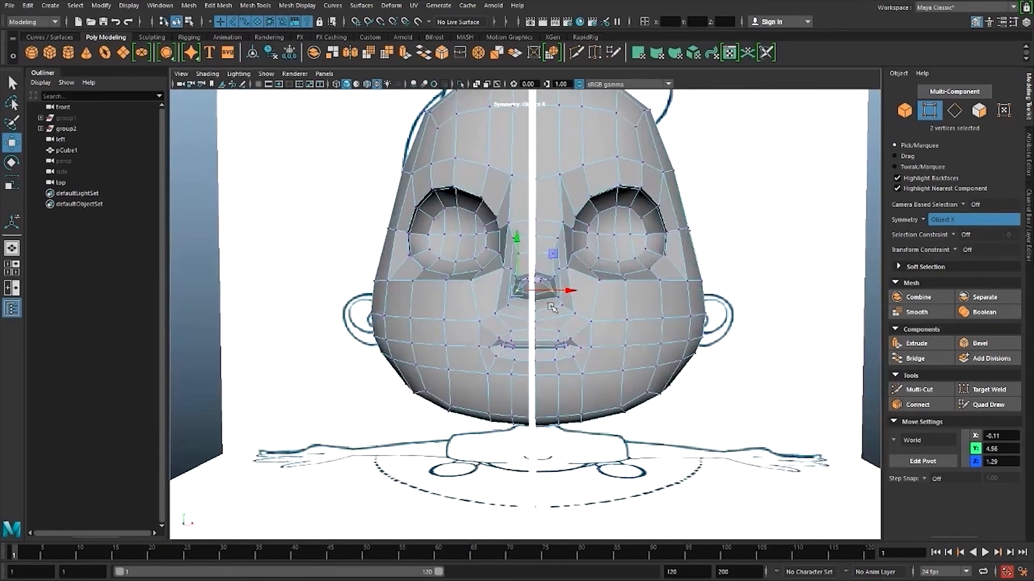
{"action": "scroll", "coordinate": [510, 319], "scroll_direction": "up", "scroll_amount": 2}
{"action": "key", "text": "3"}
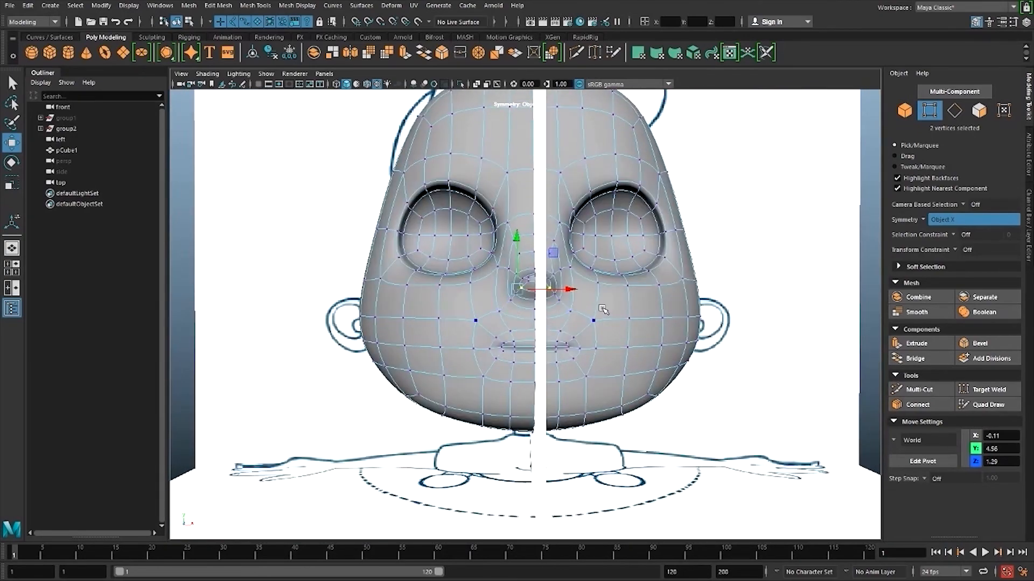
{"action": "left_click_drag", "start_coordinate": [640, 310], "coordinate": [576, 316], "text": "alt"}
{"action": "right_click_drag", "start_coordinate": [576, 316], "coordinate": [619, 302]}
{"action": "left_click", "coordinate": [508, 401]}
{"action": "mouse_move", "coordinate": [511, 406]}
{"action": "left_mouse_down", "text": "alt"}
{"action": "mouse_move", "coordinate": [519, 382]}
{"action": "mouse_move", "coordinate": [471, 396]}
{"action": "mouse_move", "coordinate": [498, 394]}
{"action": "left_mouse_up", "text": "alt"}
{"action": "scroll", "coordinate": [481, 393], "scroll_direction": "down", "scroll_amount": 5}
{"action": "left_click_drag", "start_coordinate": [552, 335], "coordinate": [652, 331], "text": "alt"}
{"action": "left_click", "coordinate": [546, 329]}
{"action": "scroll", "coordinate": [559, 368], "scroll_direction": "up", "scroll_amount": 3}
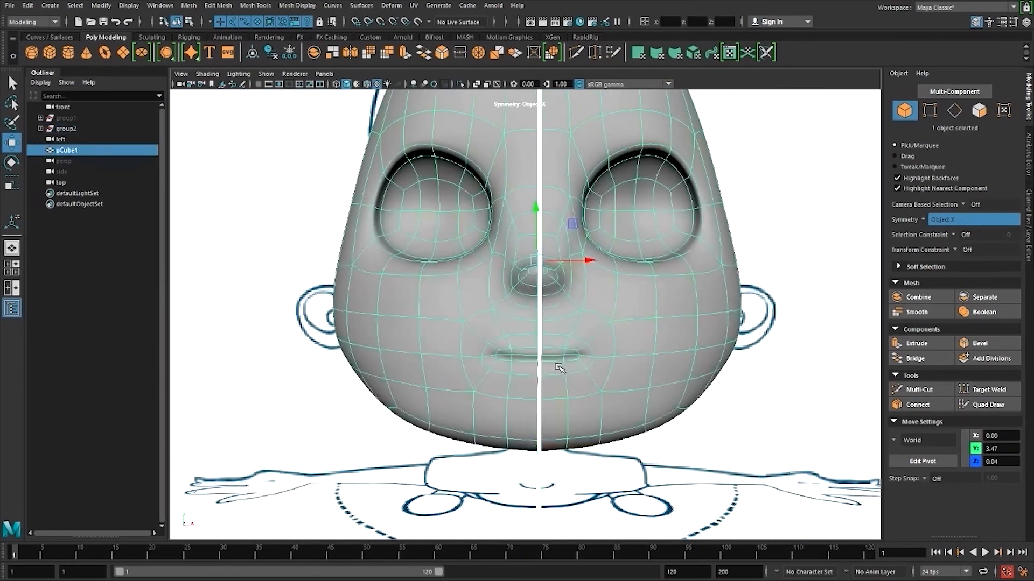
- In unsmoothed display, select the eight faces inside the lips and push them back into the head
{"action": "key", "text": "1"}
{"action": "scroll", "coordinate": [550, 366], "scroll_direction": "up", "scroll_amount": 2}
{"action": "right_click_drag", "start_coordinate": [577, 312], "coordinate": [577, 345]}
{"action": "double_click", "coordinate": [530, 375]}
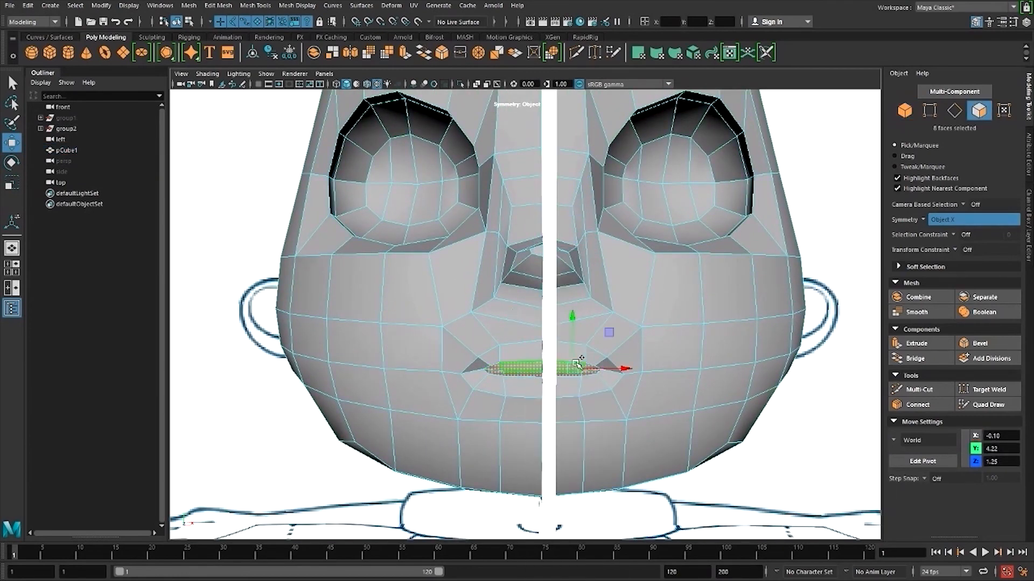
{"action": "left_click_drag", "start_coordinate": [609, 333], "coordinate": [530, 328], "text": "alt"}
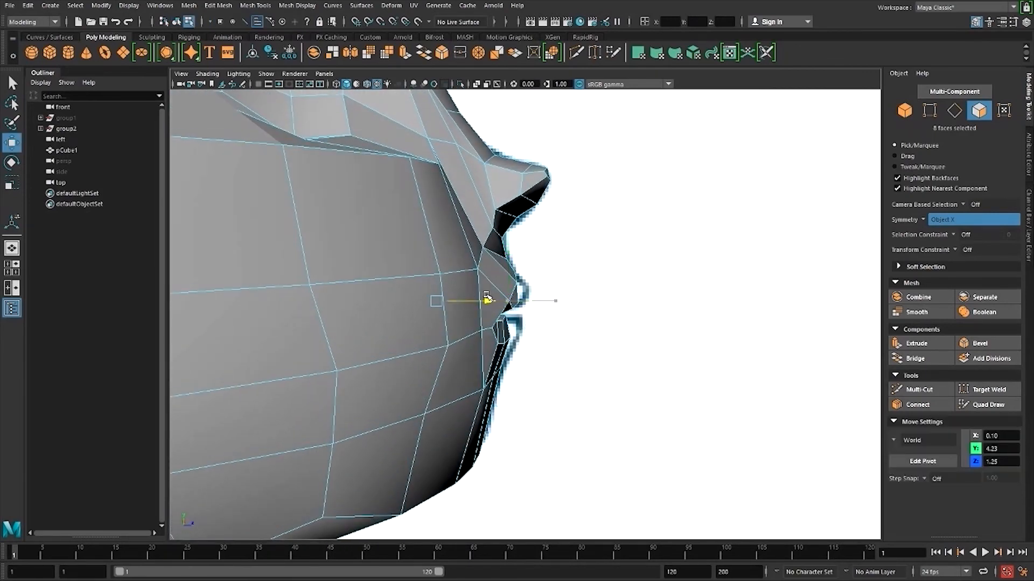
{"action": "left_click_drag", "start_coordinate": [487, 299], "coordinate": [651, 279], "text": "alt"}
{"action": "key", "text": "r"}
{"action": "left_click_drag", "start_coordinate": [587, 302], "coordinate": [515, 383], "text": "alt"}
- Select the inner mouth edge pair and move it further back into the head to about Z 0.61
{"action": "right_click_drag", "start_coordinate": [492, 313], "coordinate": [492, 282]}
{"action": "left_click", "coordinate": [493, 327]}
{"action": "left_click_drag", "start_coordinate": [480, 335], "coordinate": [477, 286], "text": "alt"}
{"action": "key", "text": "w"}
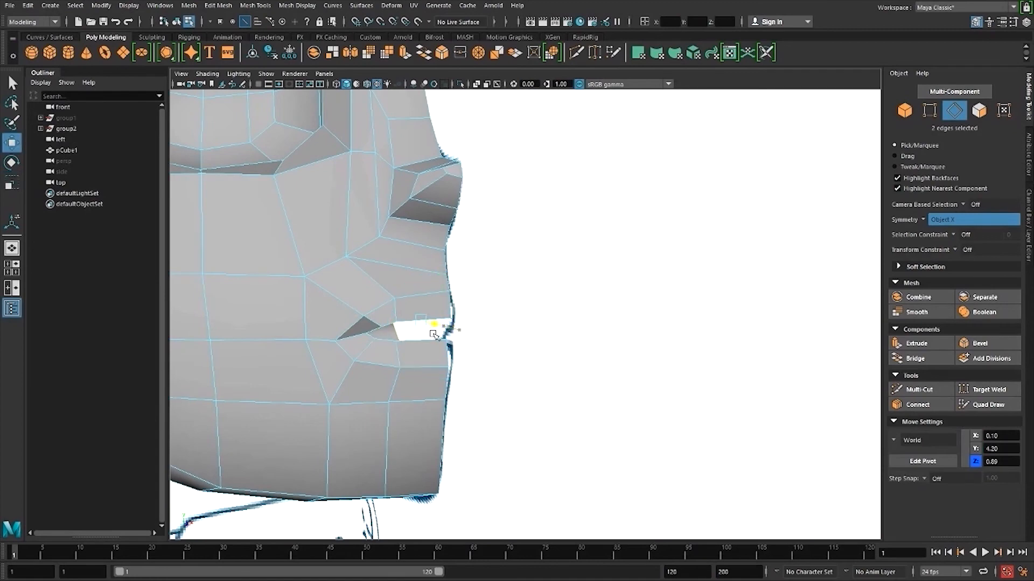
{"action": "left_click_drag", "start_coordinate": [432, 334], "coordinate": [395, 324]}
{"action": "left_click_drag", "start_coordinate": [467, 366], "coordinate": [442, 388], "text": "alt"}
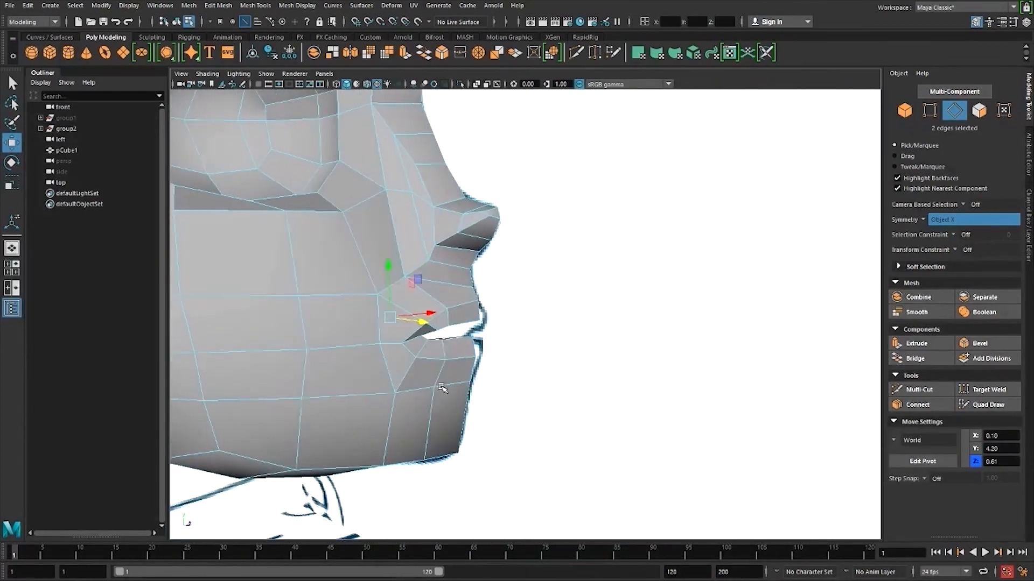
- With smooth preview on, reposition the upper-lip edge pair so the lip follows the drawn side profile
{"action": "left_click_drag", "start_coordinate": [452, 344], "coordinate": [219, 355], "text": "alt"}
{"action": "left_click", "coordinate": [919, 389]}
{"action": "key", "text": "3"}
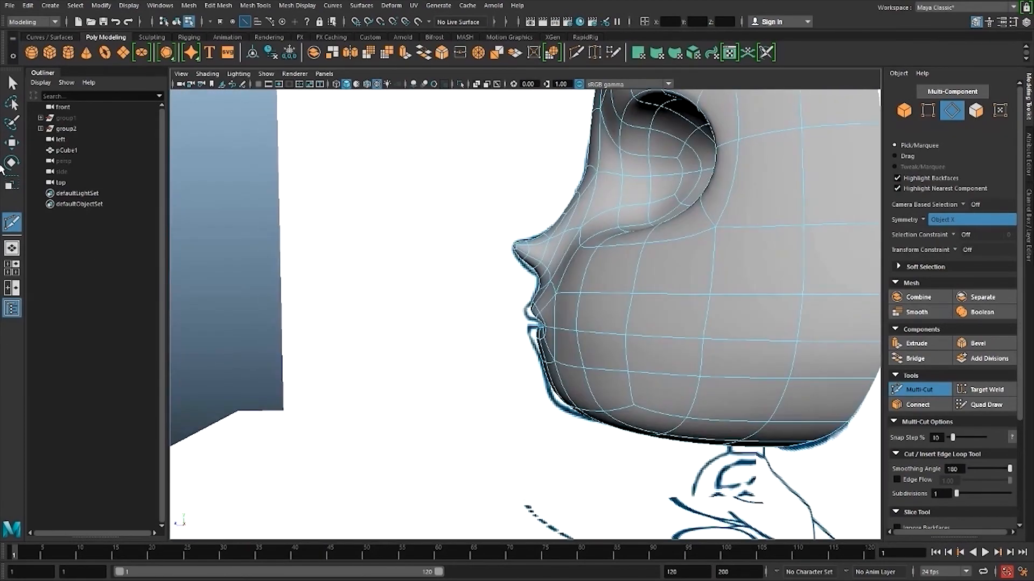
{"action": "left_click", "coordinate": [11, 84]}
{"action": "left_click_drag", "start_coordinate": [490, 353], "coordinate": [540, 357], "text": "alt"}
{"action": "scroll", "coordinate": [540, 355], "scroll_direction": "up", "scroll_amount": 4}
{"action": "left_click", "coordinate": [507, 313]}
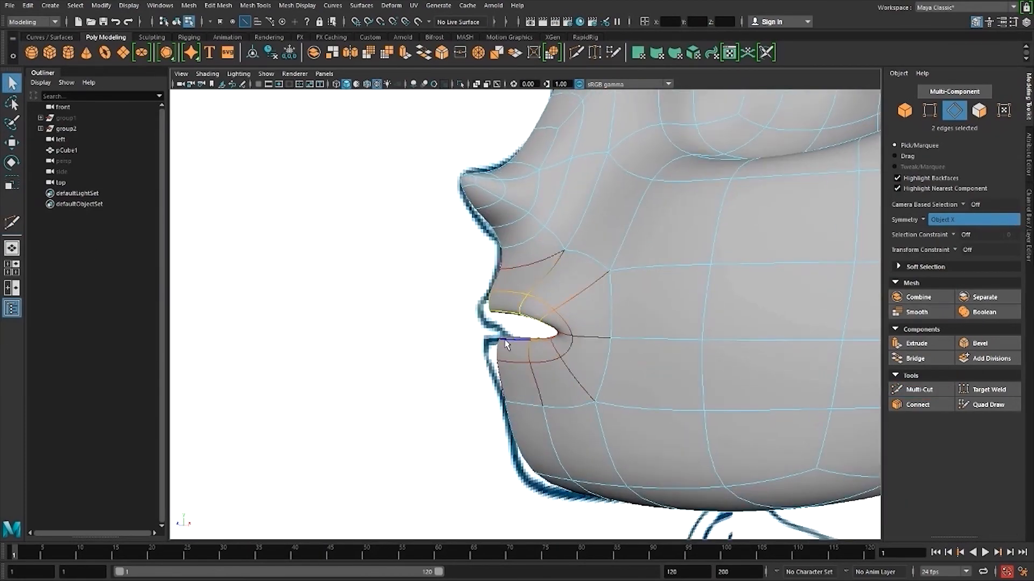
{"action": "key", "text": "w"}
{"action": "left_click_drag", "start_coordinate": [474, 344], "coordinate": [543, 330], "text": "alt"}
{"action": "left_click", "coordinate": [532, 342]}
{"action": "key", "text": "e"}
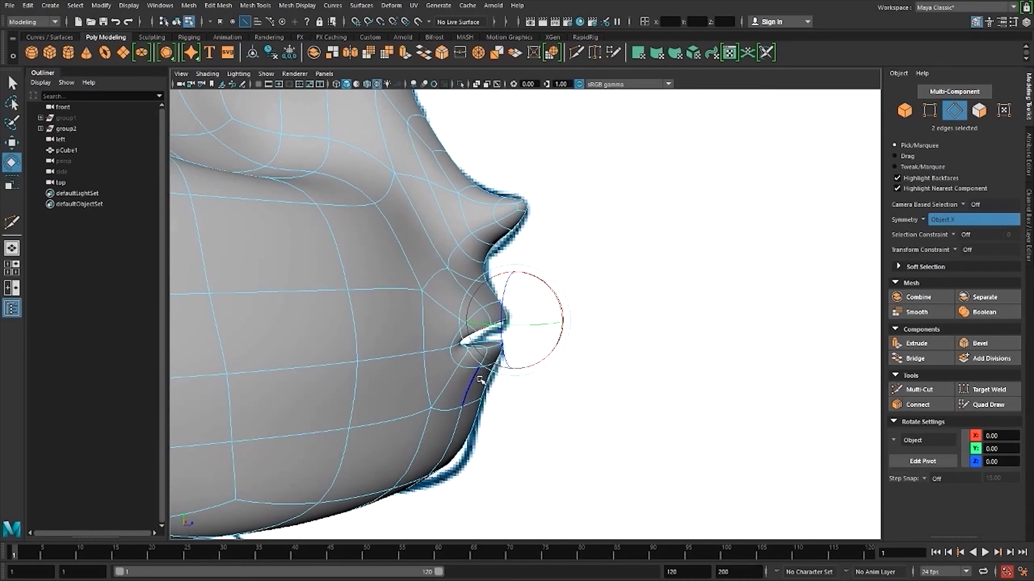
- Turn soft selection on, then rotate the edge pair below the lower lip and move it along Z to fit the drawn profile
{"action": "left_click_drag", "start_coordinate": [480, 380], "coordinate": [408, 371], "text": "alt"}
{"action": "scroll", "coordinate": [401, 377], "scroll_direction": "up", "scroll_amount": 3}
{"action": "left_click", "coordinate": [382, 394]}
{"action": "key", "text": "b"}
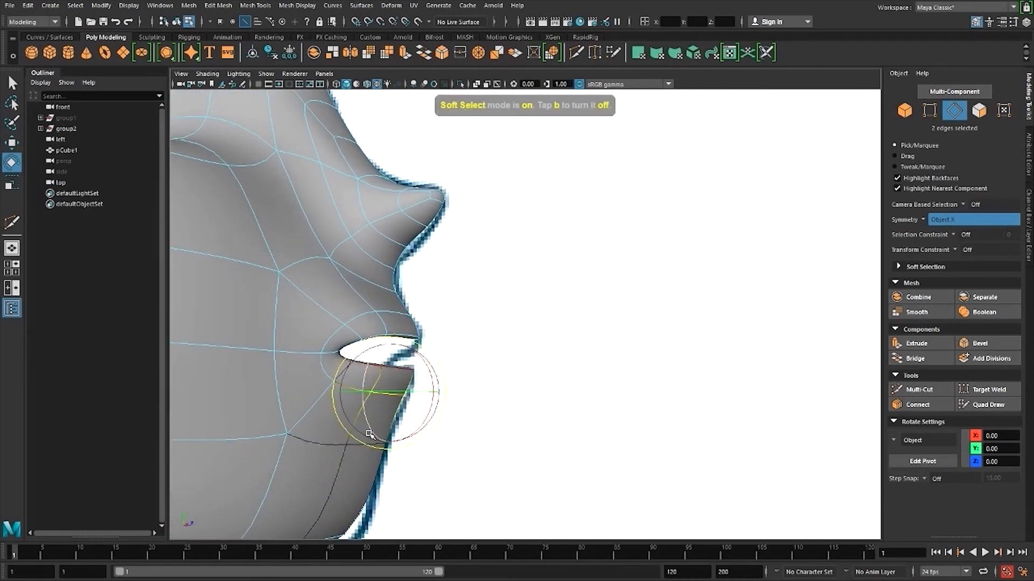
{"action": "left_click_drag", "start_coordinate": [370, 434], "coordinate": [411, 424], "text": "alt"}
{"action": "left_click_drag", "start_coordinate": [477, 443], "coordinate": [428, 452]}
{"action": "key", "text": "w"}
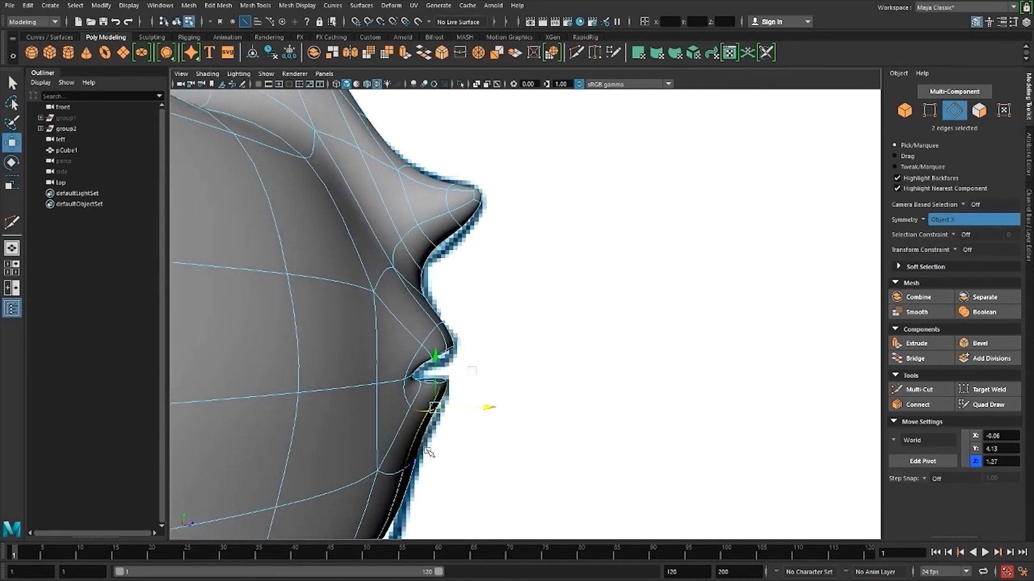
{"action": "left_click_drag", "start_coordinate": [492, 411], "coordinate": [436, 397]}
- Move the chin edge pair back along Z to about Y 3.75, Z 1.25
{"action": "scroll", "coordinate": [436, 397], "scroll_direction": "down", "scroll_amount": 3}
{"action": "left_click", "coordinate": [594, 423]}
{"action": "left_click_drag", "start_coordinate": [575, 428], "coordinate": [544, 429]}
- Return to object mode and examine the smoothed face, comparing the chin, lips and nose with the drawings
{"action": "left_click_drag", "start_coordinate": [582, 436], "coordinate": [756, 343], "text": "alt"}
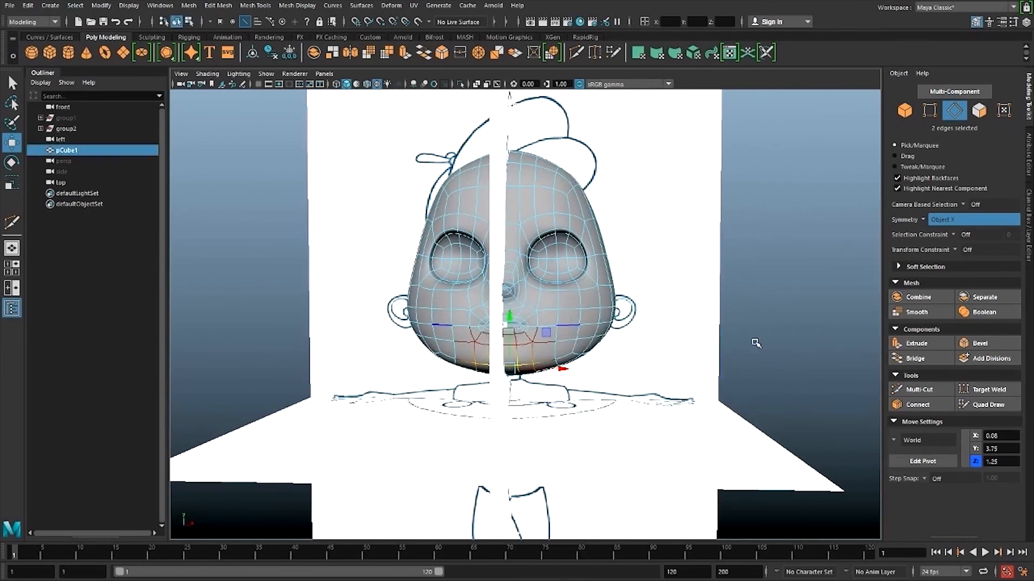
{"action": "key", "text": "F8"}
{"action": "left_click", "coordinate": [773, 345]}
{"action": "scroll", "coordinate": [773, 345], "scroll_direction": "down", "scroll_amount": 8}
{"action": "mouse_move", "coordinate": [544, 376]}
{"action": "left_mouse_down", "text": "alt"}
{"action": "mouse_move", "coordinate": [646, 376]}
{"action": "mouse_move", "coordinate": [535, 379]}
{"action": "left_mouse_up", "text": "alt"}
{"action": "scroll", "coordinate": [597, 378], "scroll_direction": "up", "scroll_amount": 9}
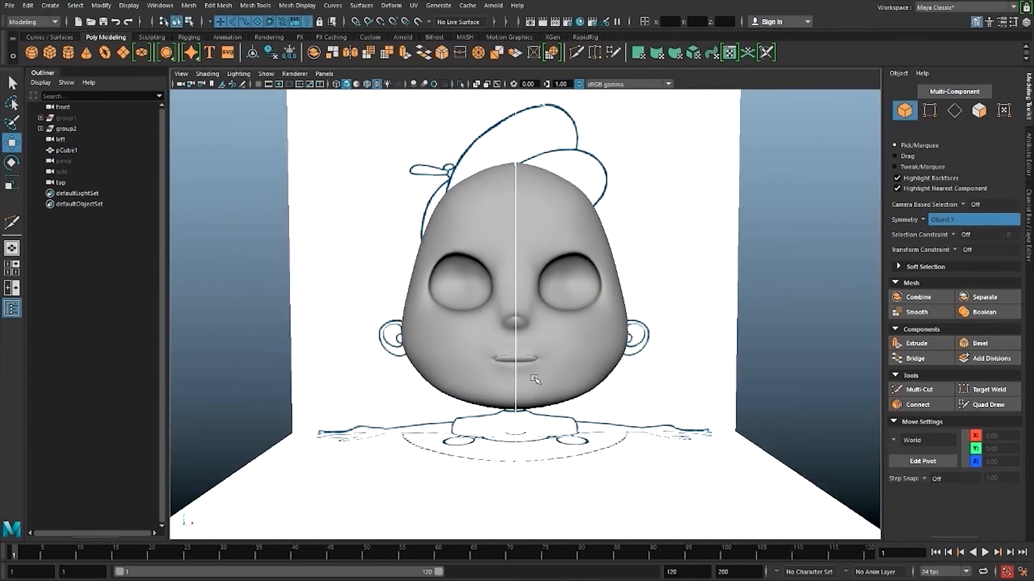
{"action": "scroll", "coordinate": [534, 379], "scroll_direction": "up", "scroll_amount": 8}
{"action": "left_click", "coordinate": [502, 355]}
{"action": "left_click_drag", "start_coordinate": [444, 394], "coordinate": [468, 396], "text": "alt"}
{"action": "scroll", "coordinate": [531, 399], "scroll_direction": "up", "scroll_amount": 2}
{"action": "left_click_drag", "start_coordinate": [533, 399], "coordinate": [540, 399], "text": "alt"}
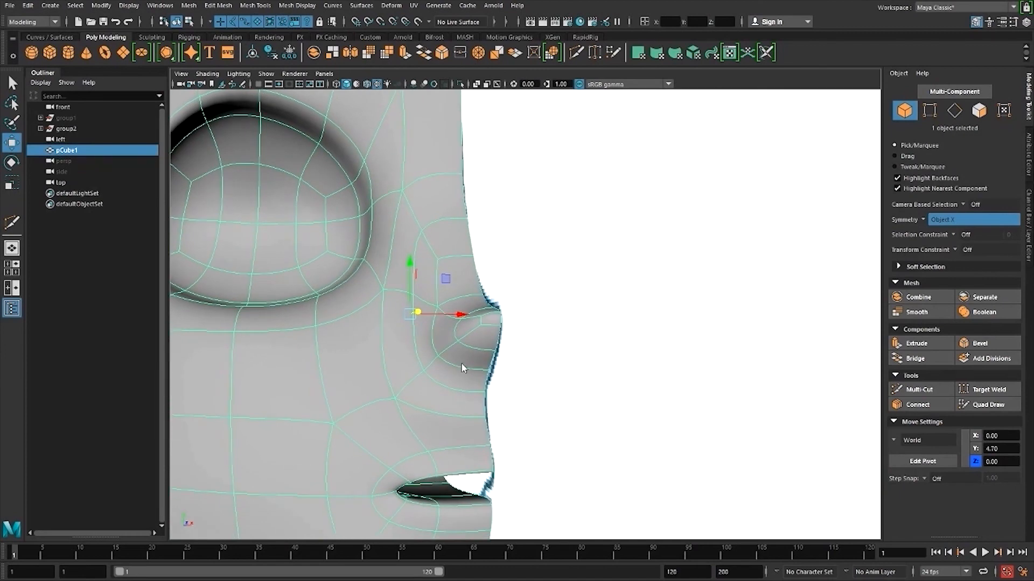
- Turn smooth preview off and select the two faces on the underside of the nose in face mode, mirrored by symmetry
{"action": "right_click_drag", "start_coordinate": [461, 364], "coordinate": [462, 398]}
{"action": "left_click", "coordinate": [464, 375]}
{"action": "key", "text": "ctrl+z"}
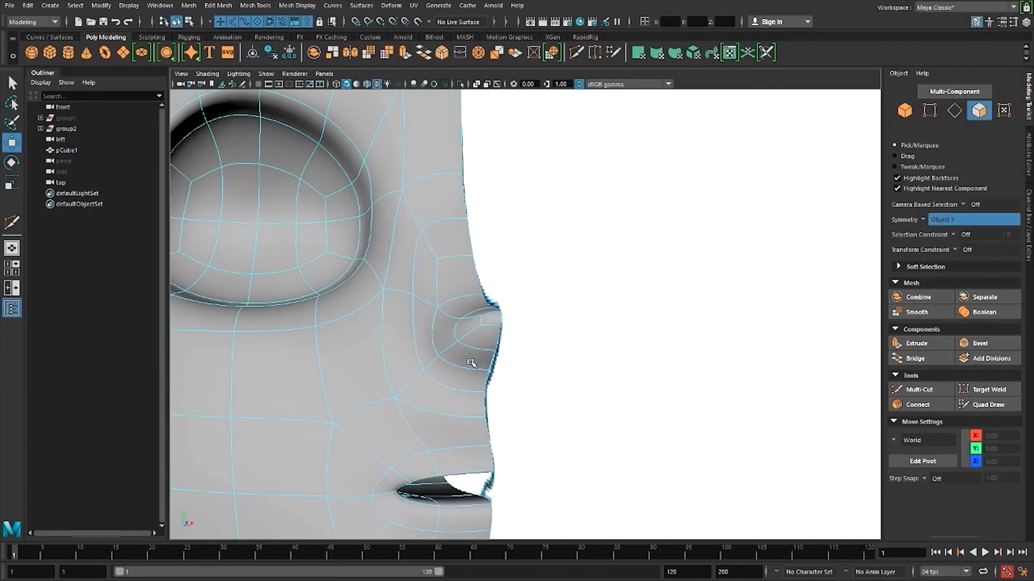
{"action": "key", "text": "1"}
{"action": "left_click", "coordinate": [472, 360]}
{"action": "left_click_drag", "start_coordinate": [531, 399], "coordinate": [512, 396], "text": "alt"}
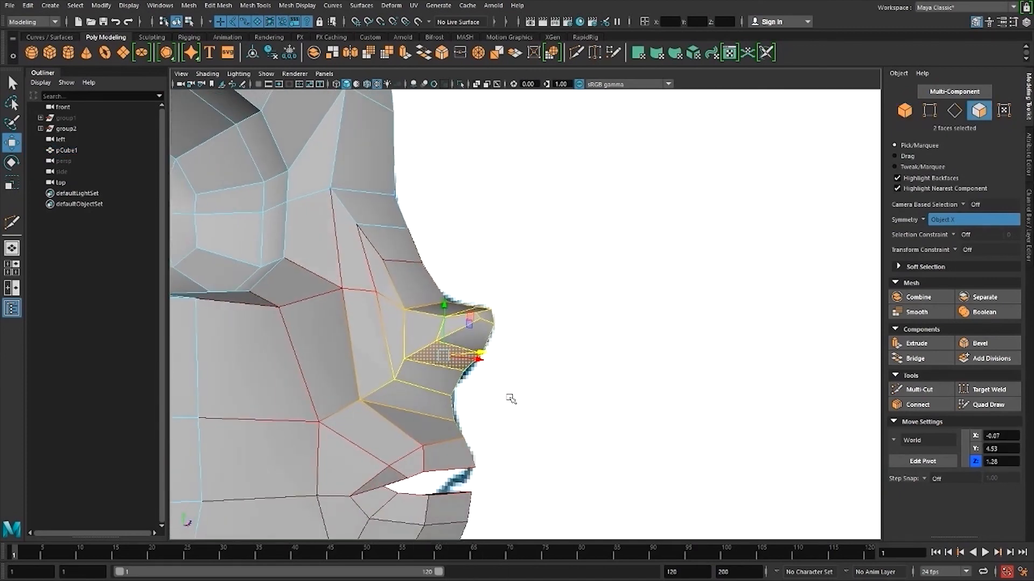
{"action": "left_click", "coordinate": [439, 372], "text": "shift"}
{"action": "left_click_drag", "start_coordinate": [439, 372], "coordinate": [703, 401], "text": "alt"}
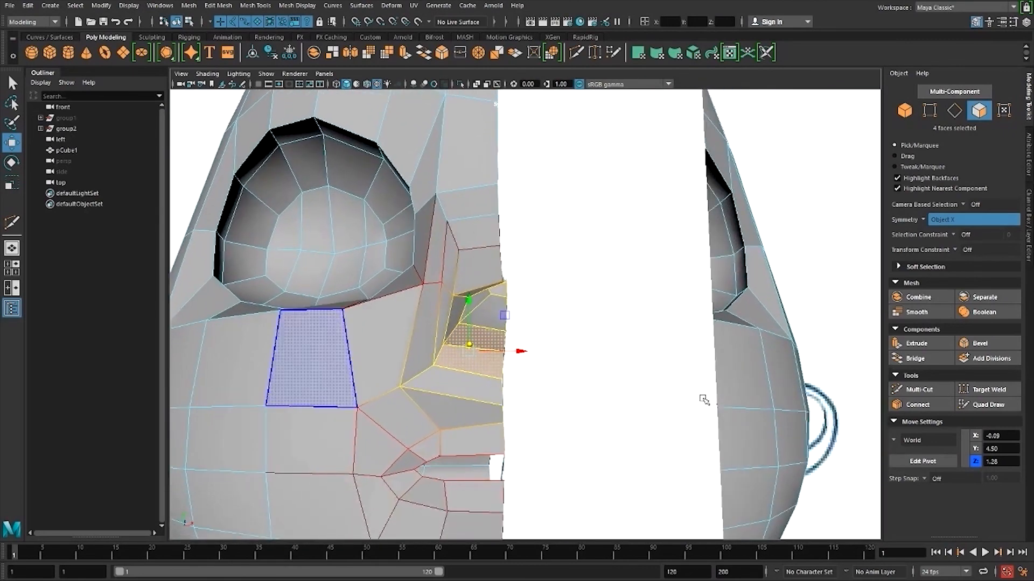
- Insert a vertical edge loop with Multi-Cut beside the face's centreline, splitting the faces under the nose
{"action": "left_click", "coordinate": [919, 393]}
{"action": "scroll", "coordinate": [473, 306], "scroll_direction": "down", "scroll_amount": 5}
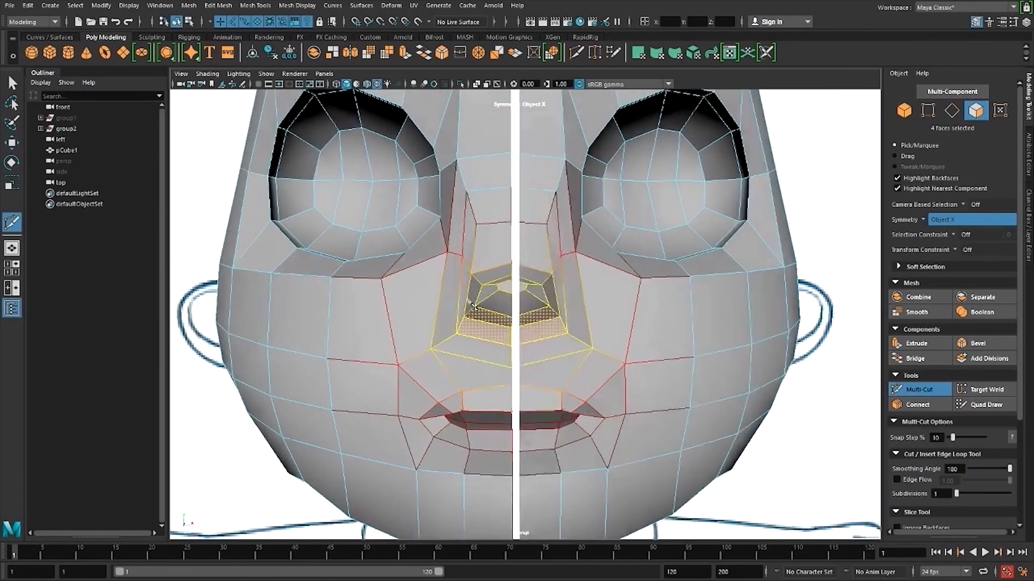
{"action": "left_click_drag", "start_coordinate": [474, 307], "coordinate": [251, 314], "text": "alt"}
{"action": "left_click", "coordinate": [13, 83]}
{"action": "scroll", "coordinate": [494, 349], "scroll_direction": "up", "scroll_amount": 4}
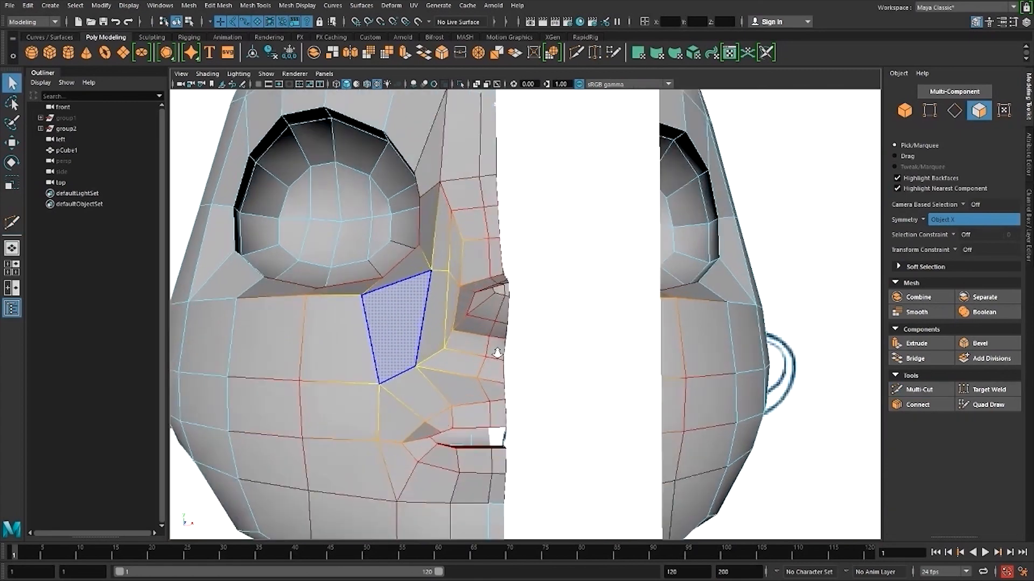
- Extrude the two outer faces under each side of the nose and scale them inward for the nostrils
{"action": "left_click_drag", "start_coordinate": [511, 359], "coordinate": [487, 327], "text": "alt"}
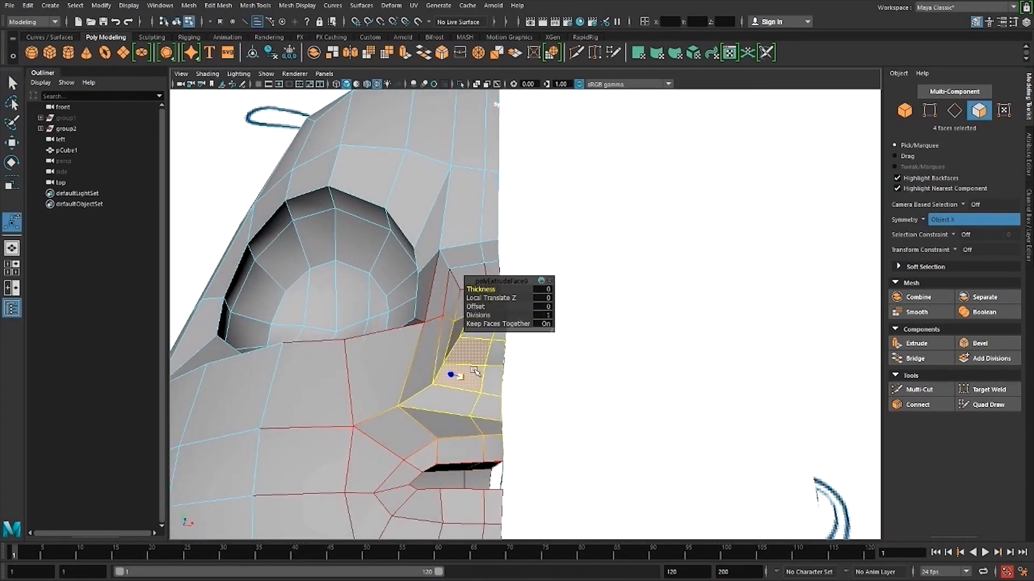
{"action": "key", "text": "r"}
{"action": "key", "text": "b"}
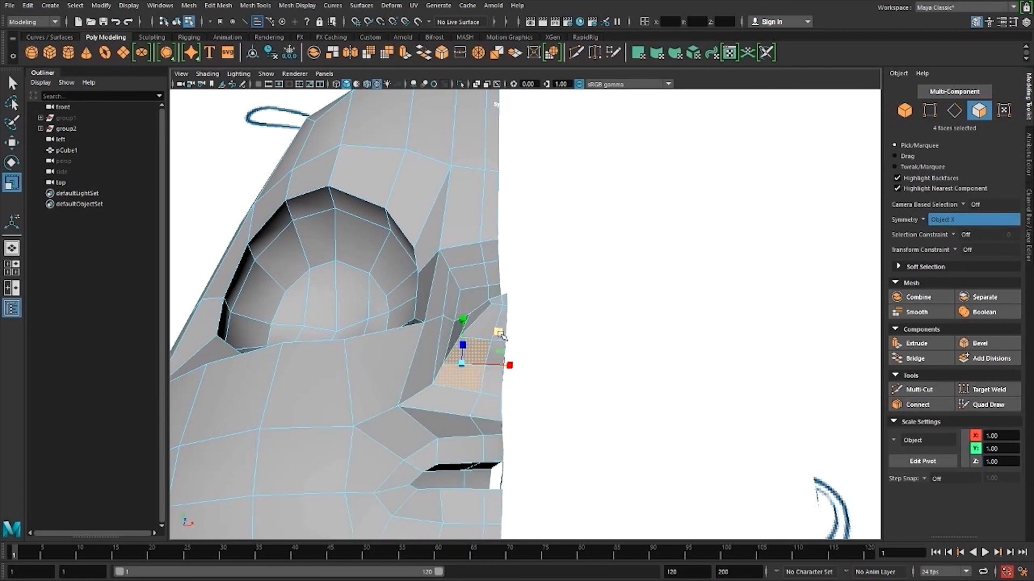
{"action": "left_click_drag", "start_coordinate": [497, 332], "coordinate": [491, 340]}
- Select the edges between nostril and centreline, set the transform constraint to Edge Slide and slide them inward to about X -0.02
{"action": "right_click_drag", "start_coordinate": [486, 384], "coordinate": [487, 352]}
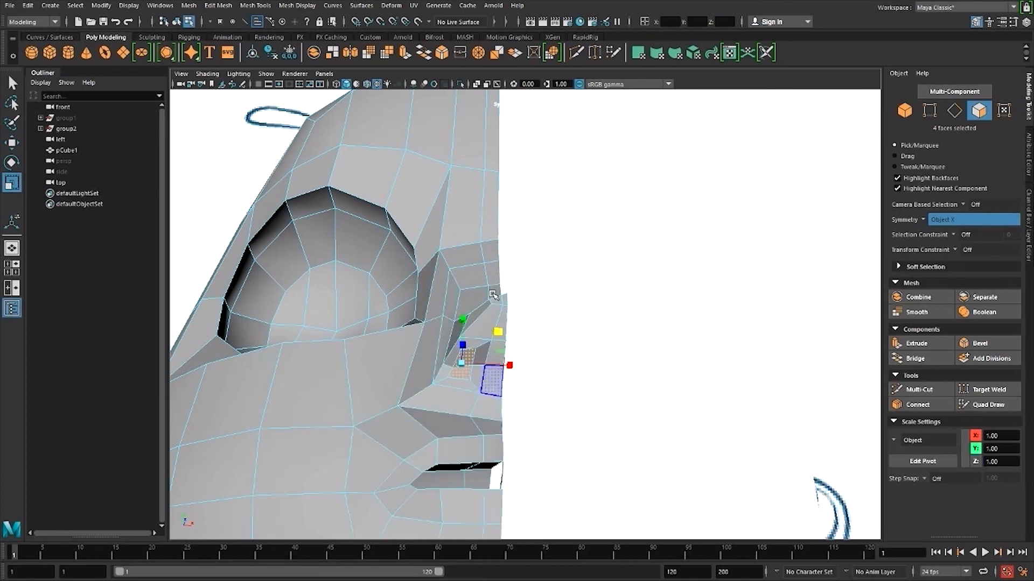
{"action": "left_click", "coordinate": [483, 380]}
{"action": "left_click", "coordinate": [489, 354], "text": "shift"}
{"action": "left_click", "coordinate": [955, 249]}
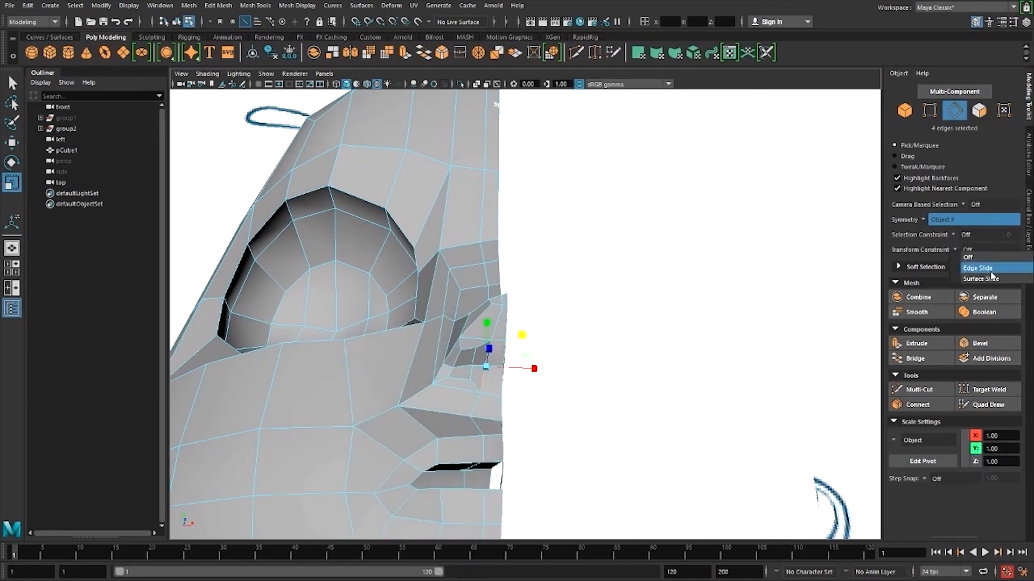
{"action": "left_click", "coordinate": [969, 261]}
{"action": "key", "text": "w"}
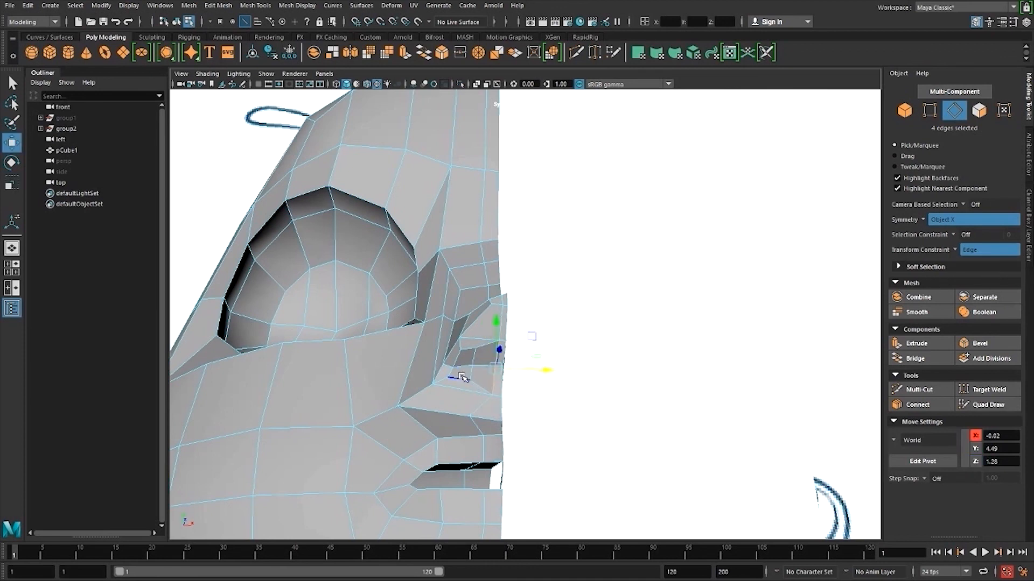
- Reselect the inset nostril faces and slide them toward the centreline to about X -0.08
{"action": "right_click", "coordinate": [461, 377]}
{"action": "left_click", "coordinate": [461, 342]}
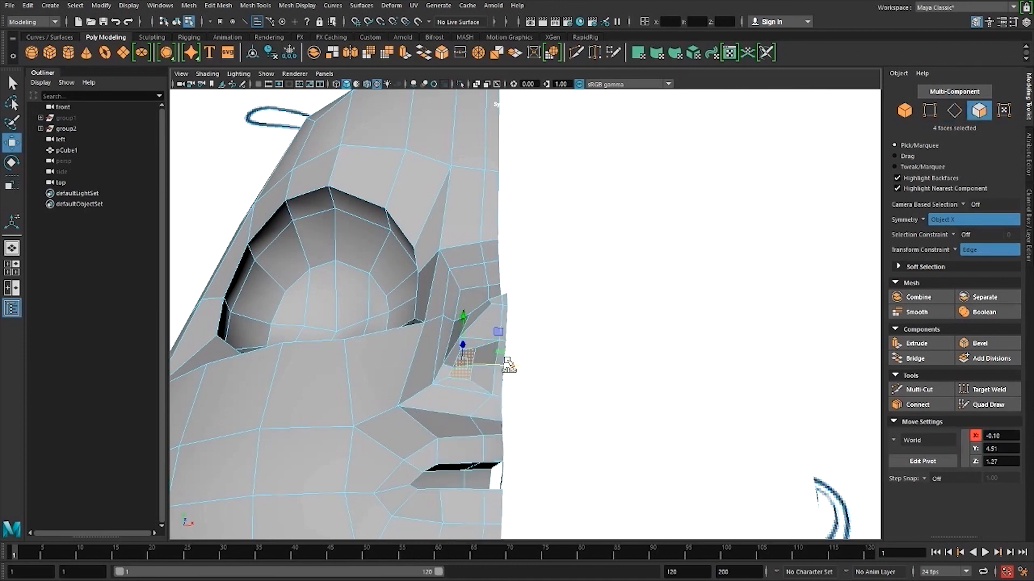
{"action": "key", "text": "r"}
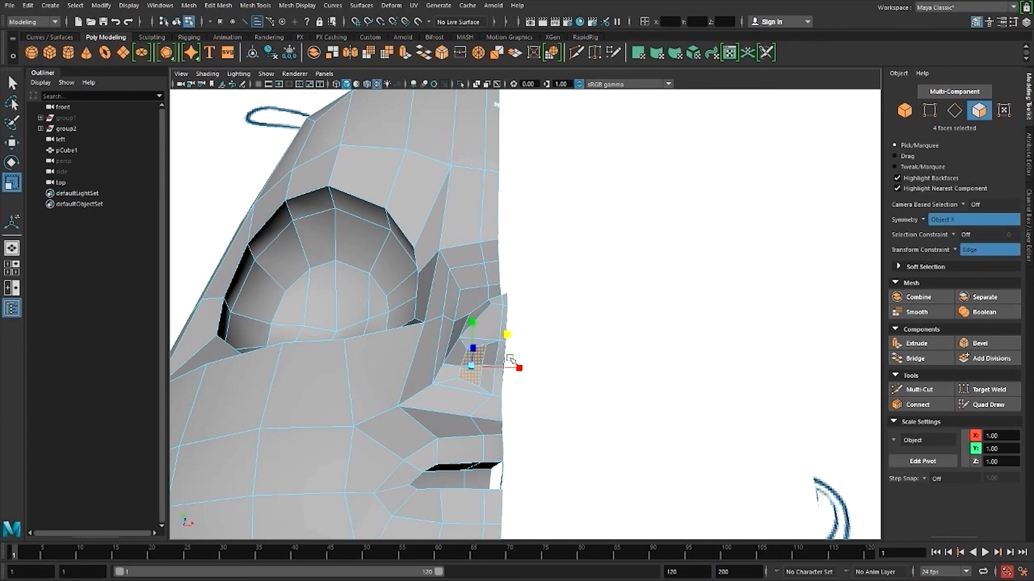
{"action": "left_click_drag", "start_coordinate": [465, 364], "coordinate": [520, 384], "text": "alt"}
- Extrude the nostril faces, move them up into the nose and set the transform constraint to Off
{"action": "key", "text": "ctrl+e"}
{"action": "key", "text": "w"}
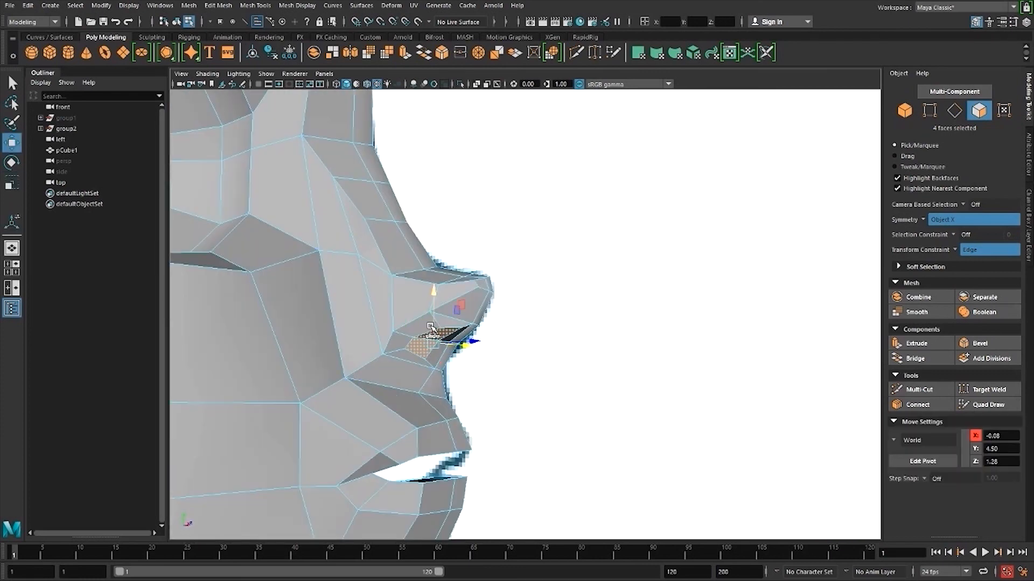
{"action": "left_click_drag", "start_coordinate": [433, 304], "coordinate": [448, 276]}
{"action": "left_click", "coordinate": [956, 248]}
{"action": "left_click", "coordinate": [968, 249]}
- Turn smooth preview back on and return the head to object mode
{"action": "left_click_drag", "start_coordinate": [474, 324], "coordinate": [438, 399], "text": "alt"}
{"action": "key", "text": "3"}
{"action": "left_click", "coordinate": [481, 389]}
{"action": "scroll", "coordinate": [530, 330], "scroll_direction": "down", "scroll_amount": 3}
{"action": "right_click", "coordinate": [577, 374]}
{"action": "right_click_drag", "start_coordinate": [579, 377], "coordinate": [629, 297]}
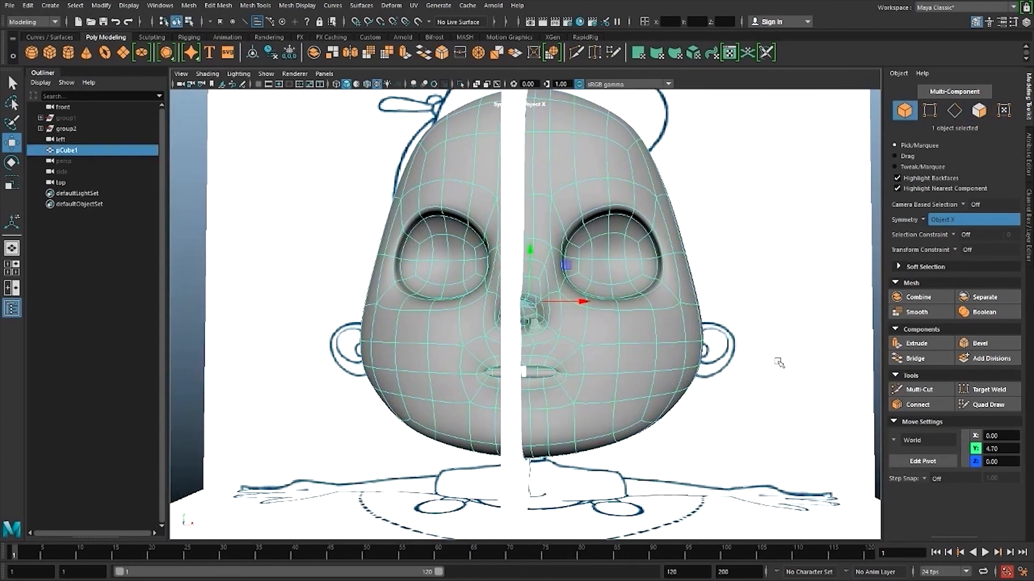
- Deselect the head and examine the smoothed face and nostrils against the front drawing from several angles
{"action": "left_click", "coordinate": [779, 362]}
{"action": "scroll", "coordinate": [700, 355], "scroll_direction": "down", "scroll_amount": 5}
{"action": "left_click_drag", "start_coordinate": [581, 366], "coordinate": [545, 370], "text": "alt"}
{"action": "scroll", "coordinate": [546, 357], "scroll_direction": "up", "scroll_amount": 3}
{"action": "right_click_drag", "start_coordinate": [545, 370], "coordinate": [766, 475], "text": "alt"}
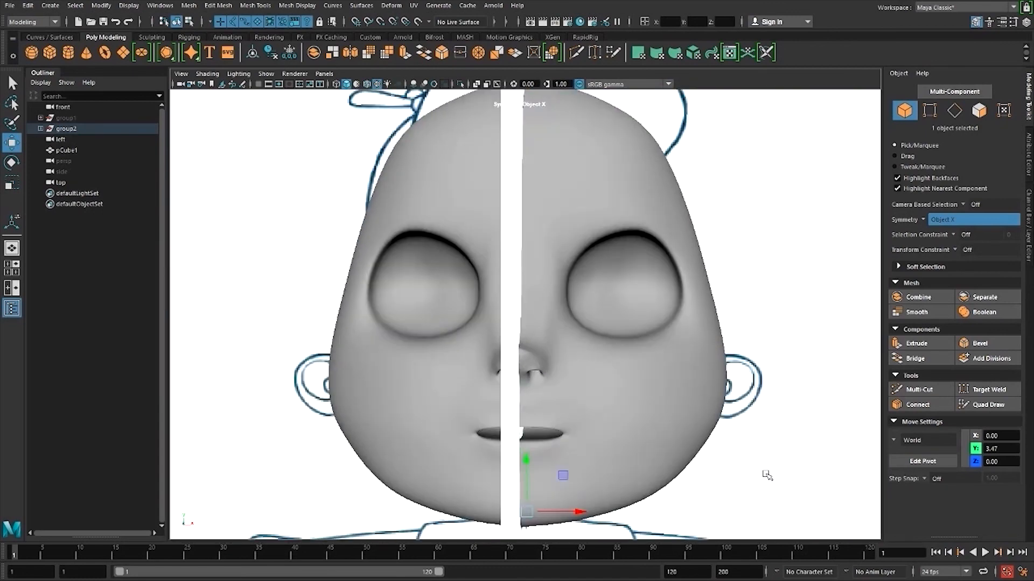
{"action": "left_click_drag", "start_coordinate": [419, 399], "coordinate": [492, 463], "text": "alt"}
{"action": "right_click_drag", "start_coordinate": [635, 452], "coordinate": [536, 397], "text": "alt"}
{"action": "left_click_drag", "start_coordinate": [558, 416], "coordinate": [559, 434], "text": "alt"}
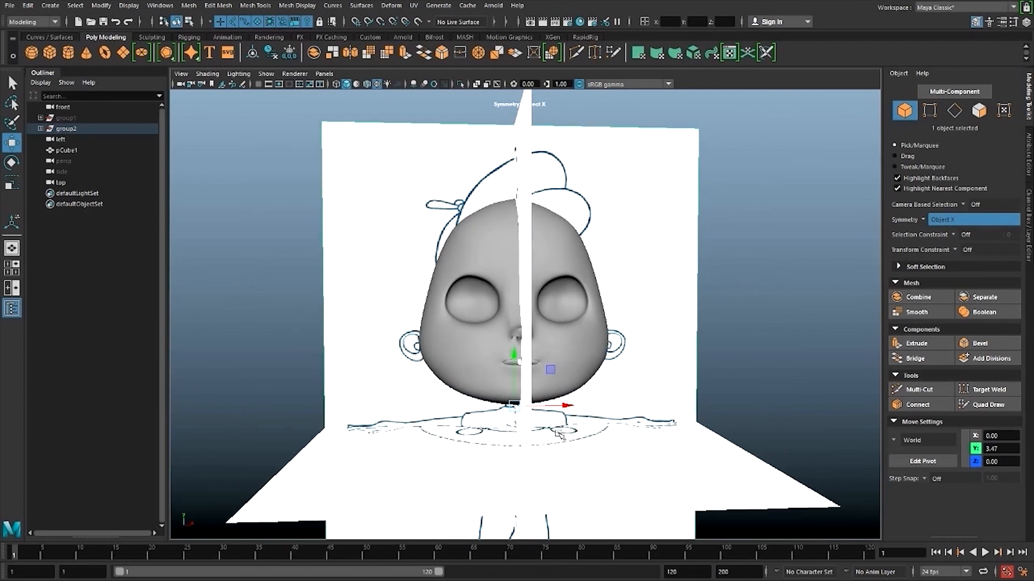